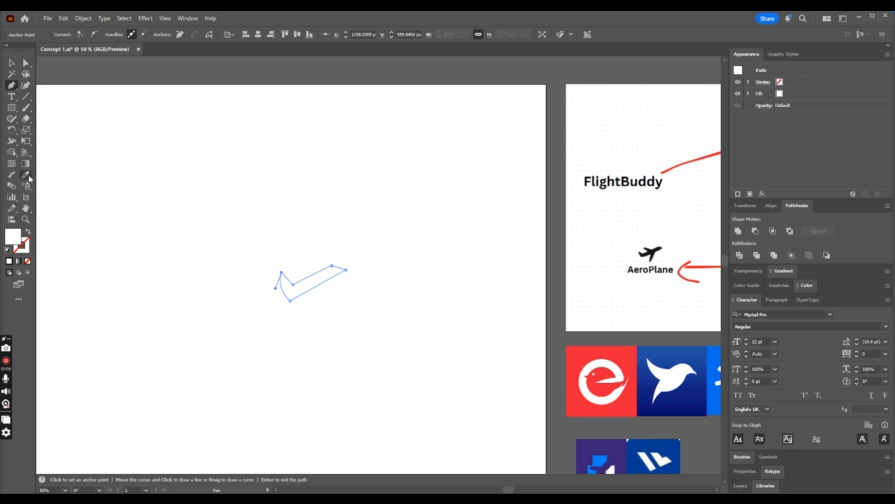
# - Fill the drawn checkmark-like path with the black of the reference airplane using the Eyedropper, and deselect it
pyautogui.click(26, 175)
pyautogui.click(651, 254)
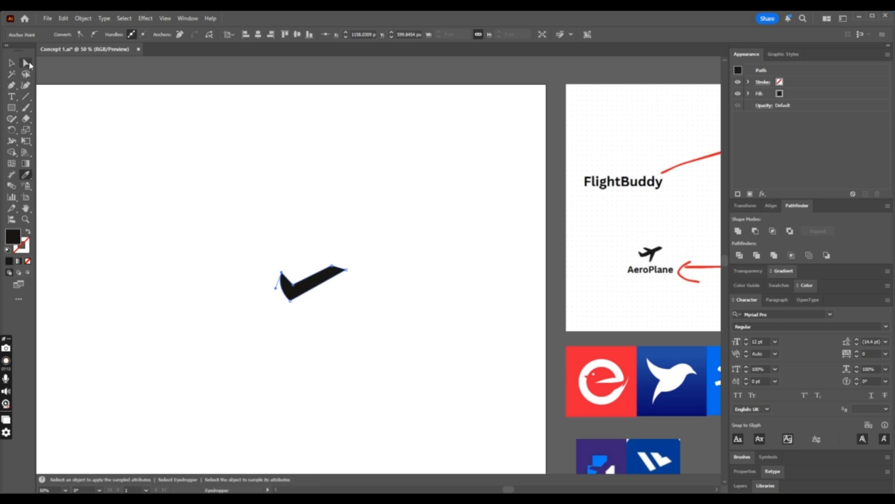
pyautogui.click(25, 64)
pyautogui.click(286, 217)
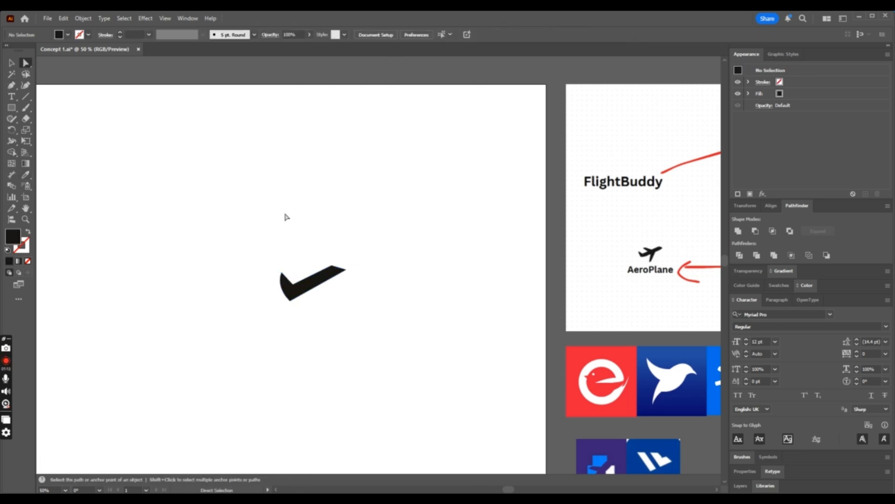
# - Round the upper corner of the shape's nose end with a radius of about 61 px
pyautogui.click(334, 268)
pyautogui.hotkey('ctrl', '=')
pyautogui.hotkey('ctrl', '=')
pyautogui.hotkey('ctrl', '=')
pyautogui.hotkey('ctrl', '=')
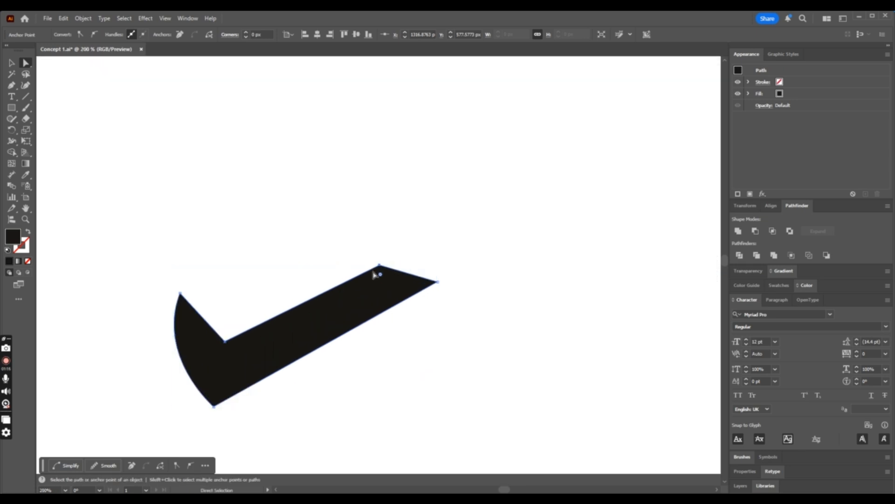
pyautogui.moveTo(380, 275); pyautogui.dragTo(373, 345)
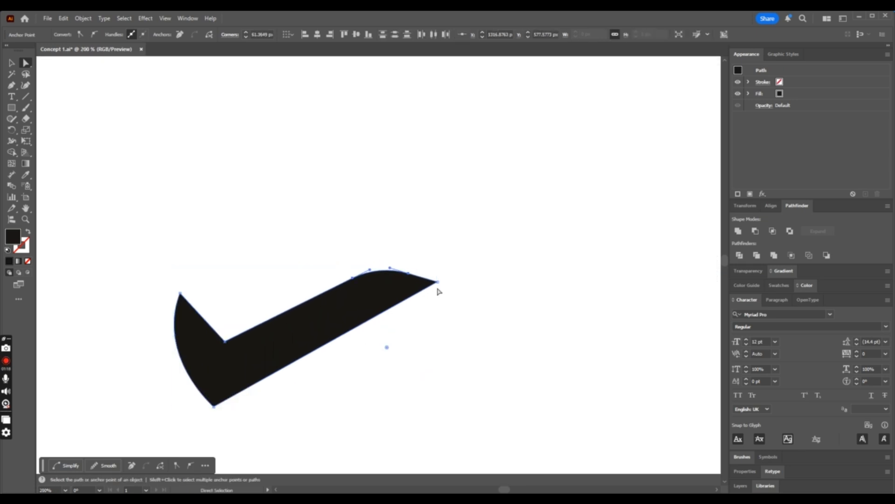
# - Slightly round the pointed tip of the shape's nose and deselect it
pyautogui.click(438, 282)
pyautogui.moveTo(428, 283); pyautogui.dragTo(428, 283)
pyautogui.click(484, 298)
pyautogui.hotkey('ctrl', '-')
pyautogui.hotkey('ctrl', '-')
pyautogui.hotkey('ctrl', '-')
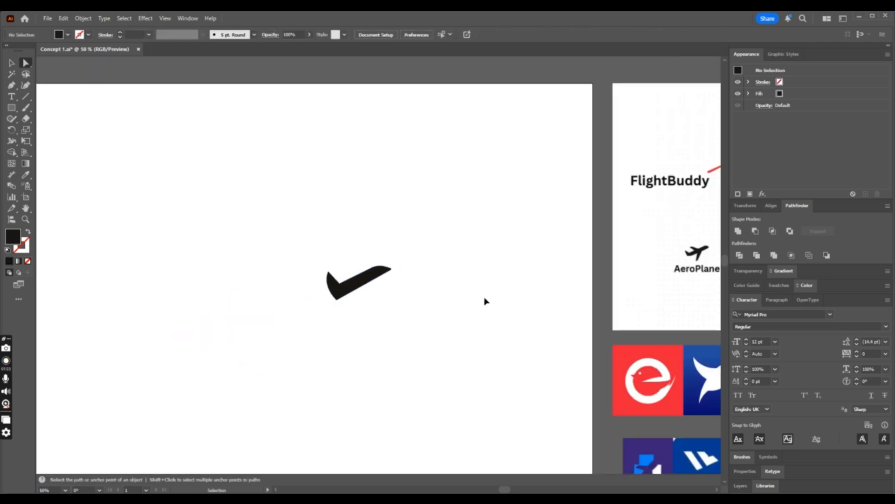
# - Round the bottom corner of the shape's tail end into a broad curve
pyautogui.hotkey('ctrl', '+')
pyautogui.hotkey('ctrl', '+')
pyautogui.hotkey('ctrl', '+')
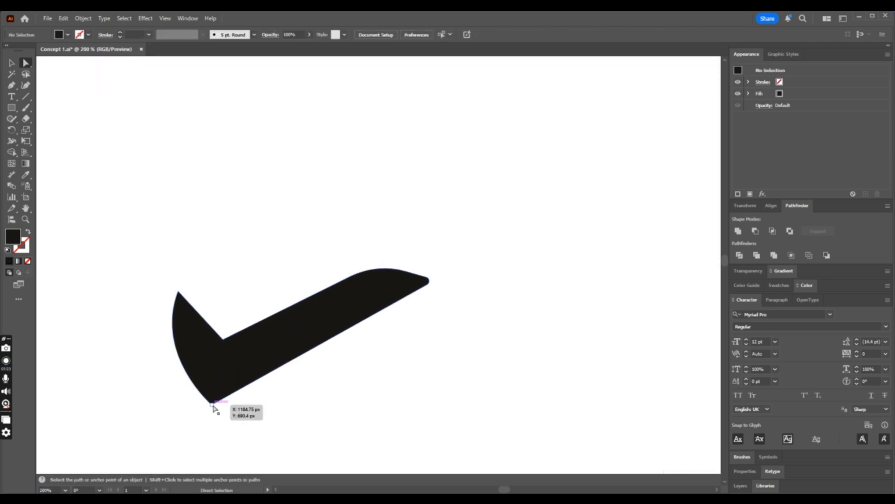
pyautogui.click(213, 404)
pyautogui.moveTo(214, 395); pyautogui.dragTo(219, 360)
# - Round the inner corner between tail and body by about 10 px and slightly round the tail tip
pyautogui.click(179, 293)
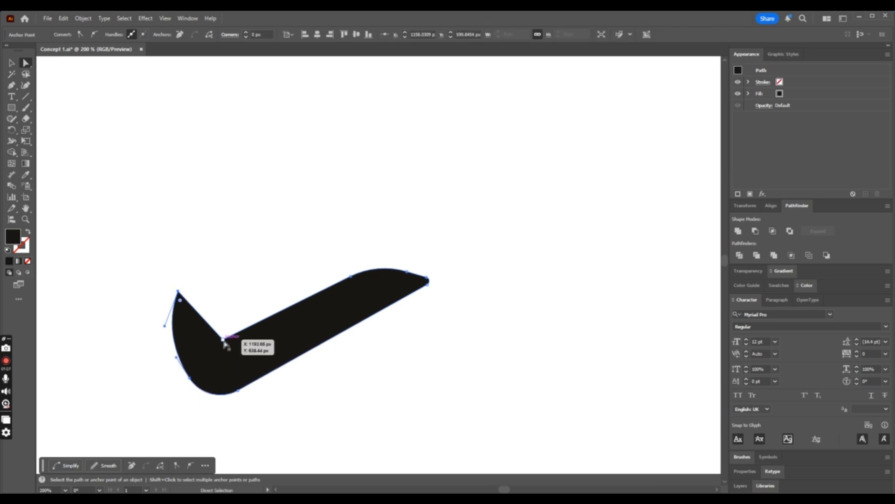
pyautogui.moveTo(223, 340)
pyautogui.mouseDown()
pyautogui.moveTo(218, 347)
pyautogui.moveTo(222, 330)
pyautogui.mouseUp()
pyautogui.click(179, 292)
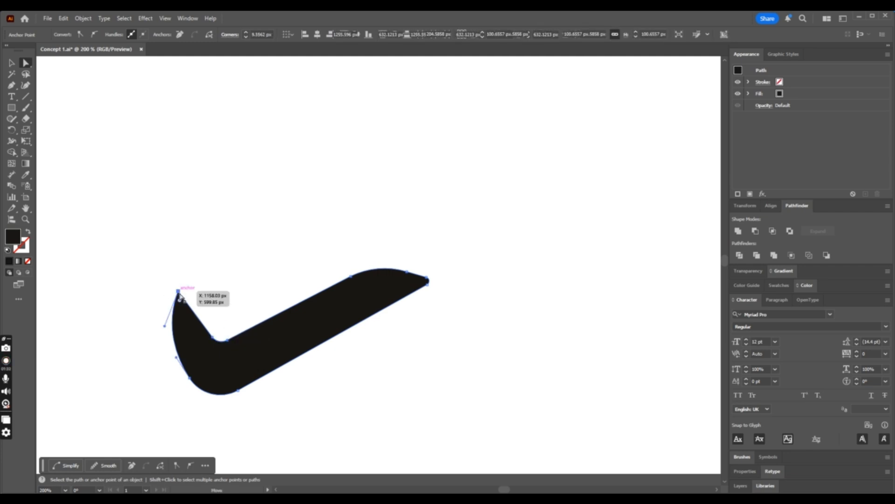
pyautogui.moveTo(181, 303); pyautogui.dragTo(182, 307)
pyautogui.click(265, 283)
pyautogui.hotkey('ctrl', '-')
pyautogui.hotkey('ctrl', '-')
pyautogui.hotkey('ctrl', '-')
pyautogui.hotkey('ctrl', '-')
pyautogui.hotkey('ctrl', '-')
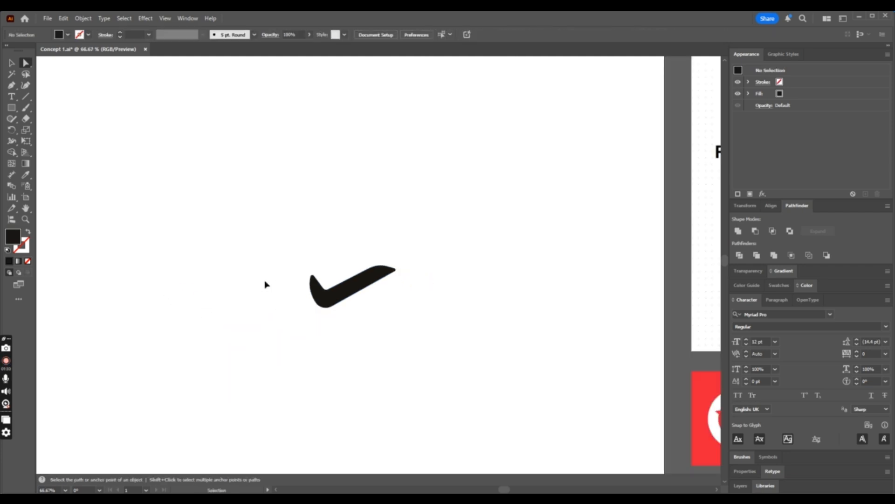
# - Draw a triangular wing with the Pen tool, rising backward from the upper edge of the airplane body
pyautogui.hotkey('ctrl', '+')
pyautogui.hotkey('ctrl', '+')
pyautogui.hotkey('ctrl', '+')
pyautogui.hotkey('ctrl', '+')
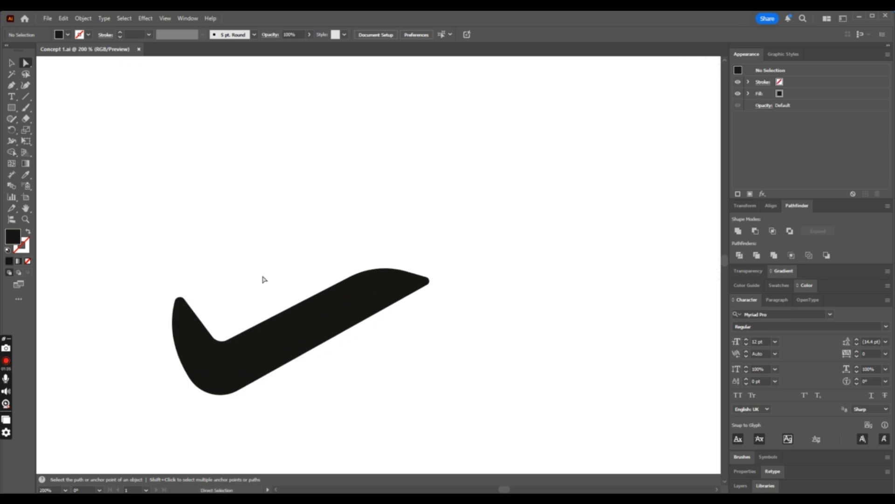
pyautogui.click(11, 86)
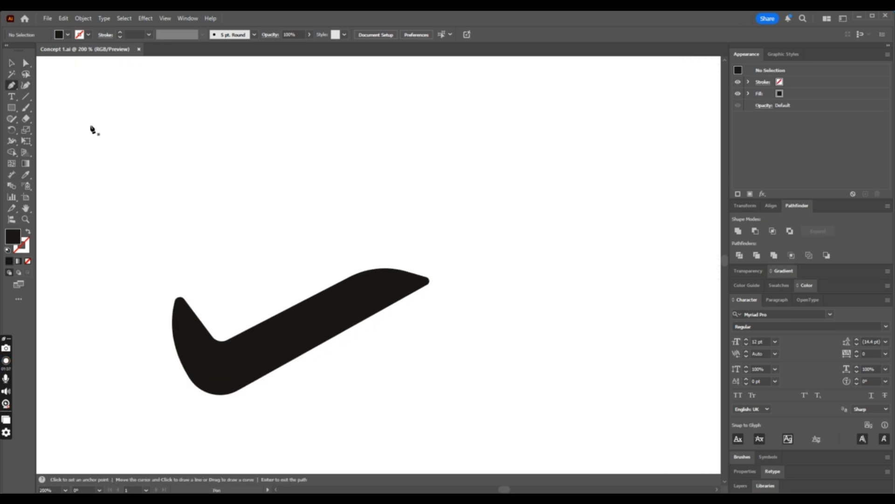
pyautogui.click(342, 299)
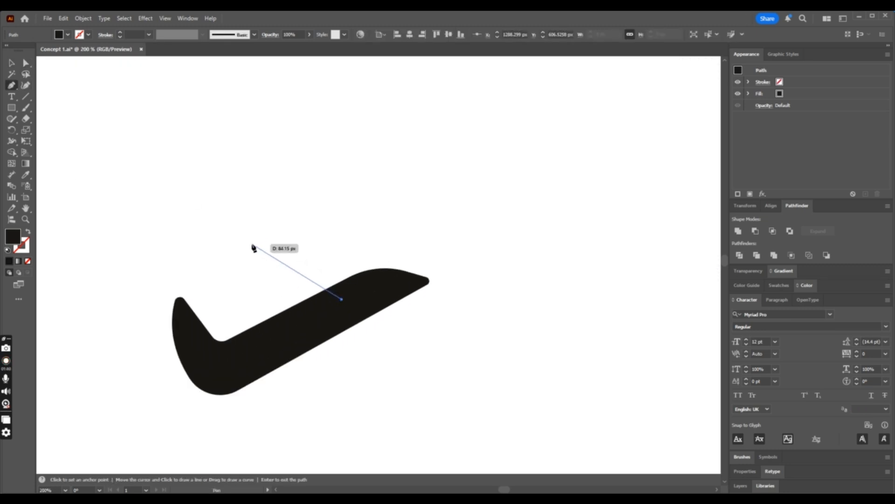
pyautogui.hotkey('ctrl', '-')
pyautogui.hotkey('ctrl', '-')
pyautogui.hotkey('ctrl', '-')
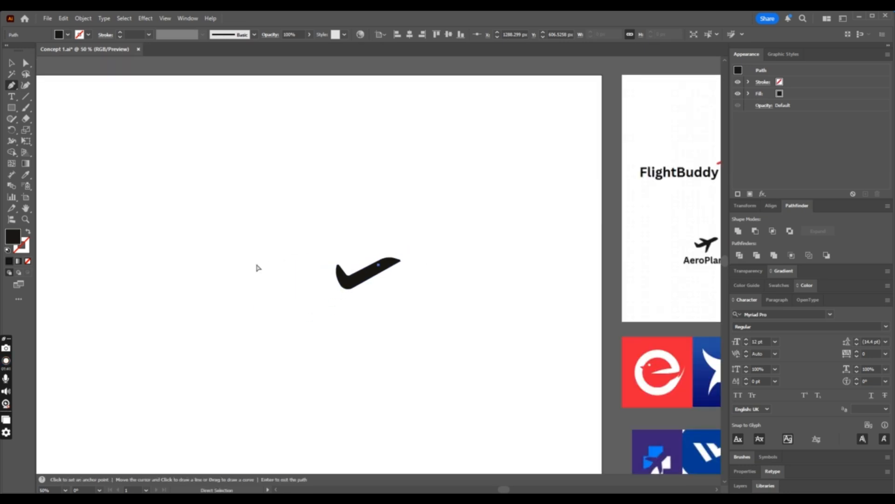
pyautogui.hotkey('ctrl', '+')
pyautogui.hotkey('ctrl', '+')
pyautogui.hotkey('ctrl', '+')
pyautogui.hotkey('ctrl', '+')
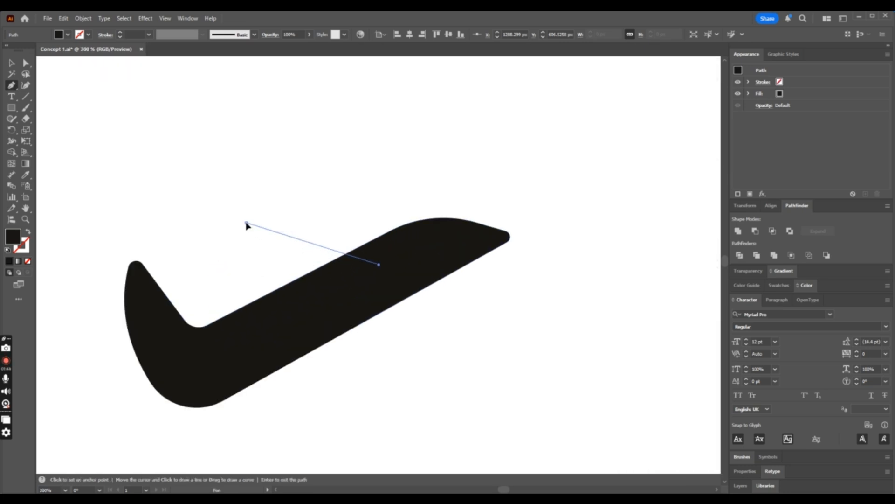
pyautogui.click(246, 222)
pyautogui.click(293, 300)
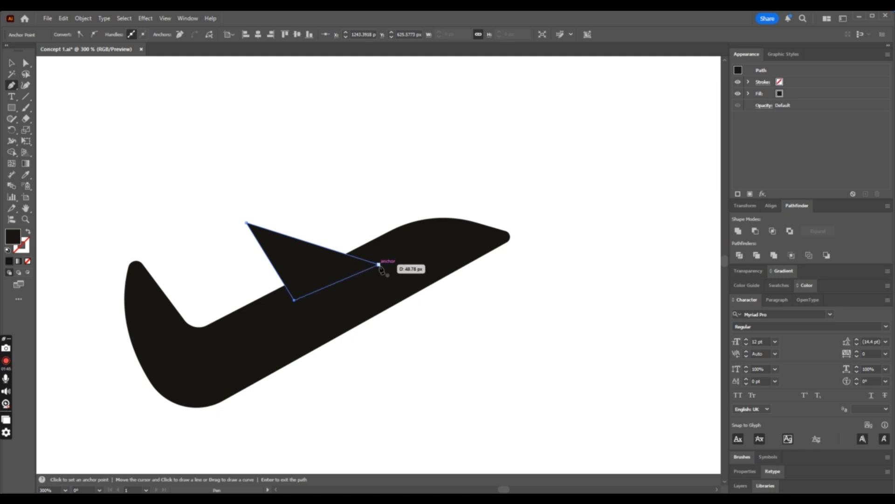
# - Round the outer tip of the triangular wing and deselect it
pyautogui.click(25, 67)
pyautogui.click(270, 209)
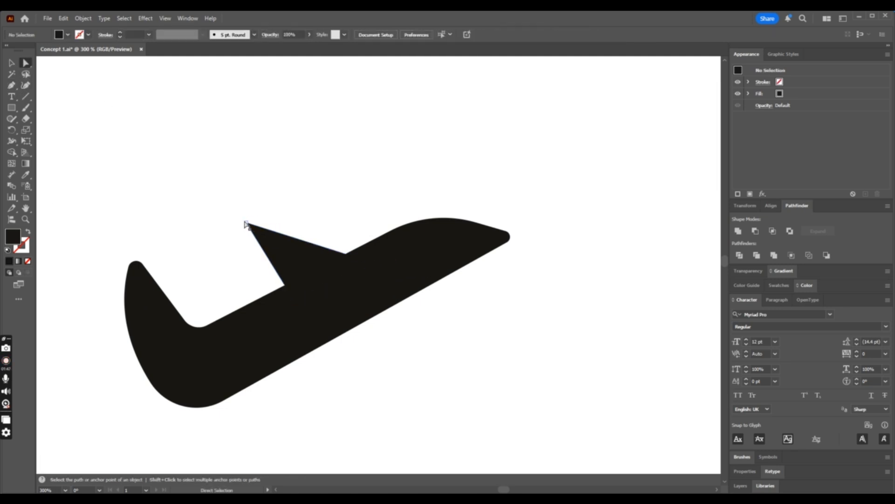
pyautogui.click(246, 224)
pyautogui.moveTo(250, 228); pyautogui.dragTo(262, 239)
pyautogui.click(13, 64)
pyautogui.click(319, 142)
pyautogui.hotkey('ctrl', '-')
pyautogui.hotkey('ctrl', '-')
pyautogui.hotkey('ctrl', '-')
pyautogui.hotkey('ctrl', '-')
pyautogui.hotkey('ctrl', '-')
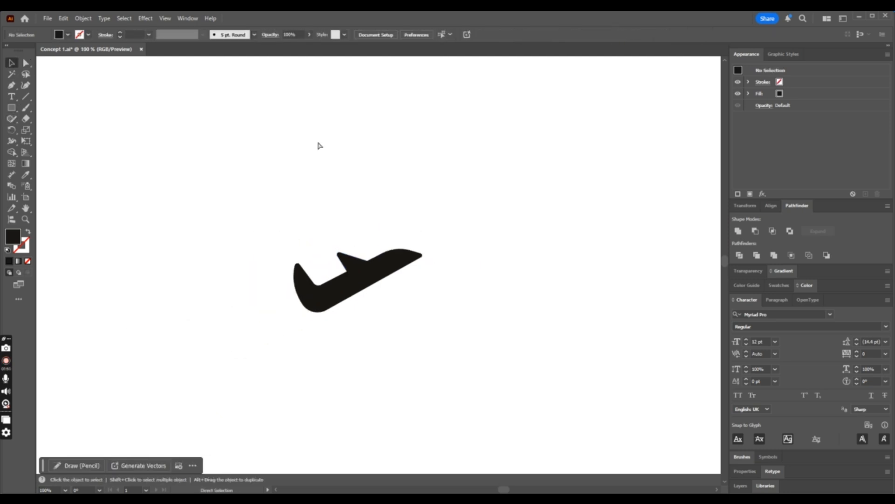
# - Try rotating the airplane shape about 90 degrees clockwise so it stands upright like a letter F, and undo the rotation
pyautogui.click(403, 284)
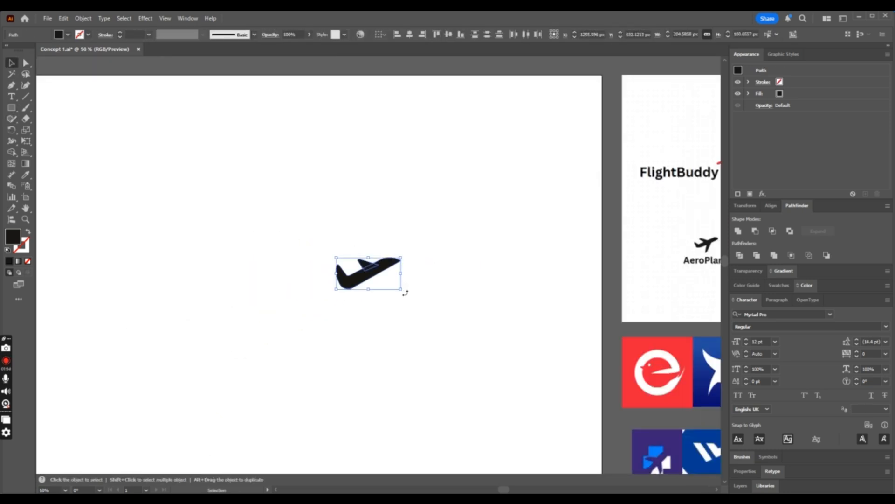
pyautogui.moveTo(405, 290); pyautogui.dragTo(333, 324)
pyautogui.click(446, 316)
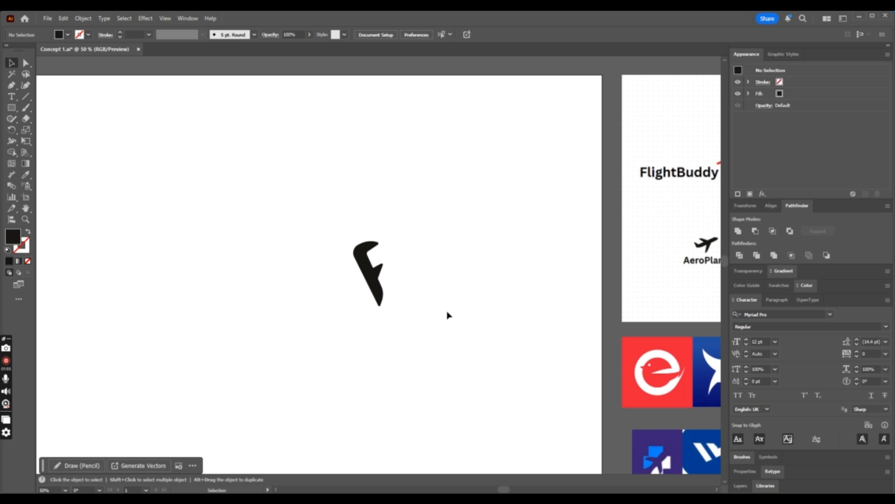
pyautogui.hotkey('ctrl', 'z')
# - Examine the airplane silhouette at small and large scale
pyautogui.hotkey('ctrl', '+')
pyautogui.hotkey('ctrl', '+')
pyautogui.hotkey('ctrl', '+')
pyautogui.hotkey('ctrl', '+')
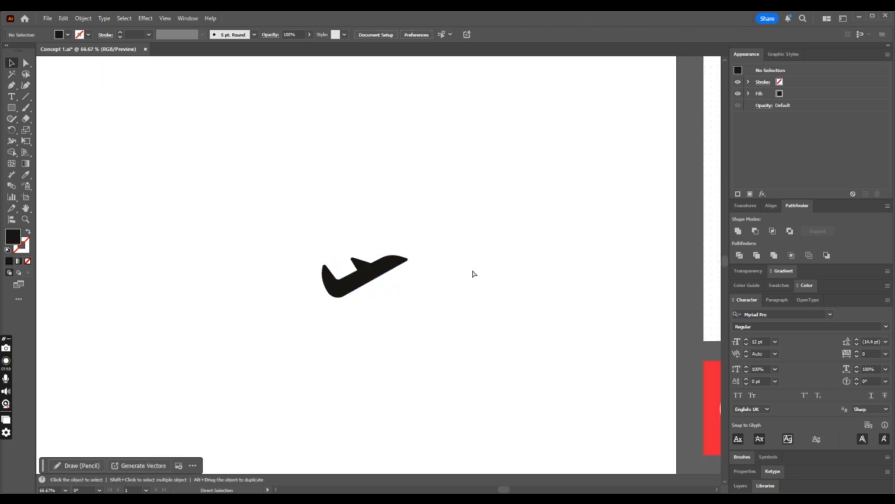
pyautogui.hotkey('ctrl', '-')
pyautogui.hotkey('ctrl', '-')
pyautogui.hotkey('ctrl', '-')
pyautogui.hotkey('ctrl', '-')
pyautogui.hotkey('ctrl', '-')
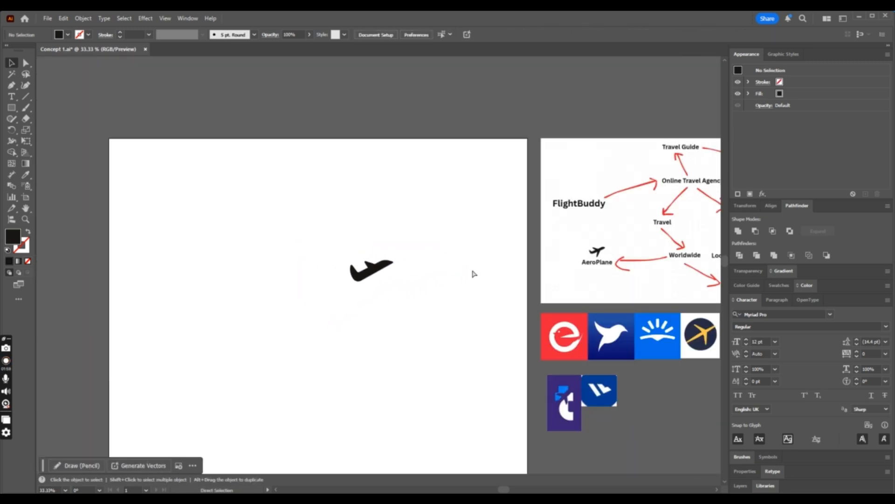
pyautogui.hotkey('ctrl', '+')
pyautogui.hotkey('ctrl', '+')
pyautogui.hotkey('ctrl', '+')
pyautogui.hotkey('ctrl', '+')
pyautogui.hotkey('ctrl', '+')
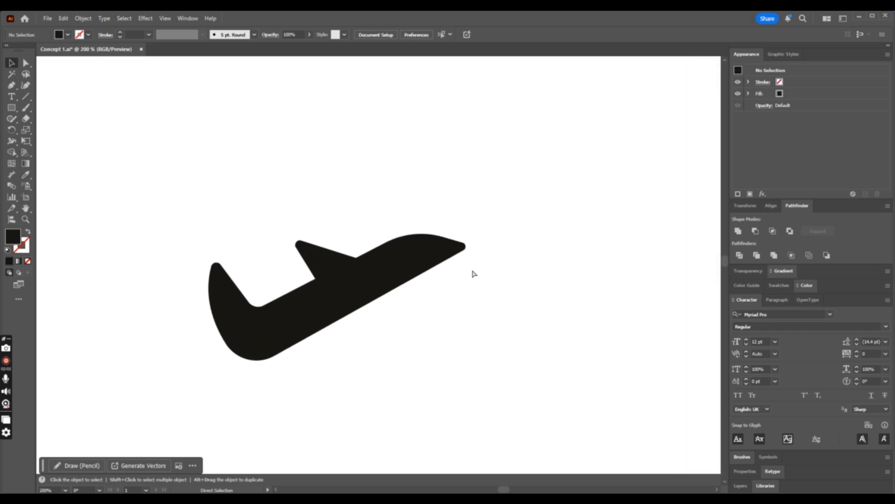
# - Draw a triangle with the Pen tool behind the wing, from its rear edge into the body
pyautogui.hotkey('ctrl', '+')
pyautogui.moveTo(12, 84); pyautogui.dragTo(47, 85)
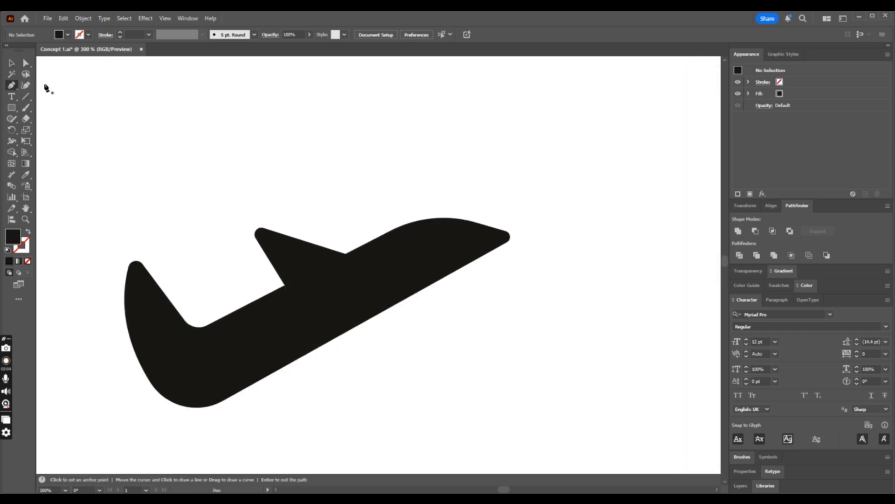
pyautogui.click(256, 238)
pyautogui.click(300, 310)
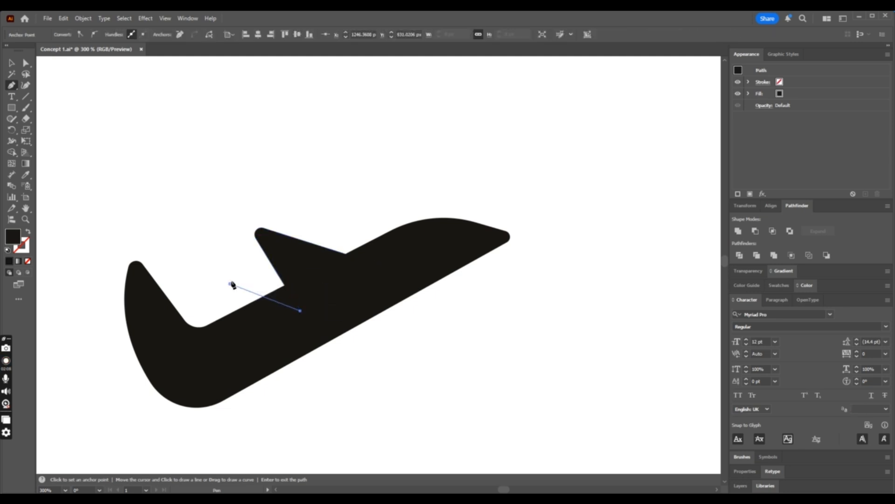
pyautogui.click(230, 283)
# - Cut the triangle behind the wing out of the airplane body with the Shape Builder, leaving a notch
pyautogui.click(11, 63)
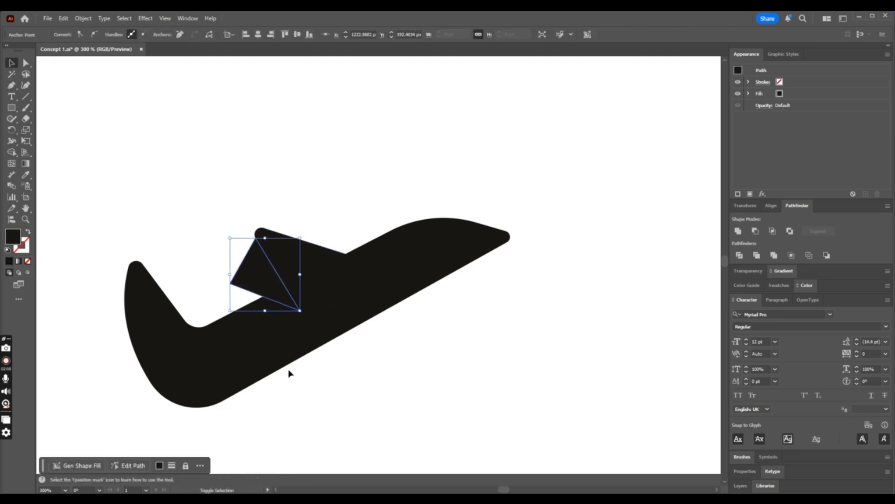
pyautogui.keyDown('shift'); pyautogui.click(297, 262); pyautogui.keyUp('shift')
pyautogui.keyDown('shift'); pyautogui.click(289, 338); pyautogui.keyUp('shift')
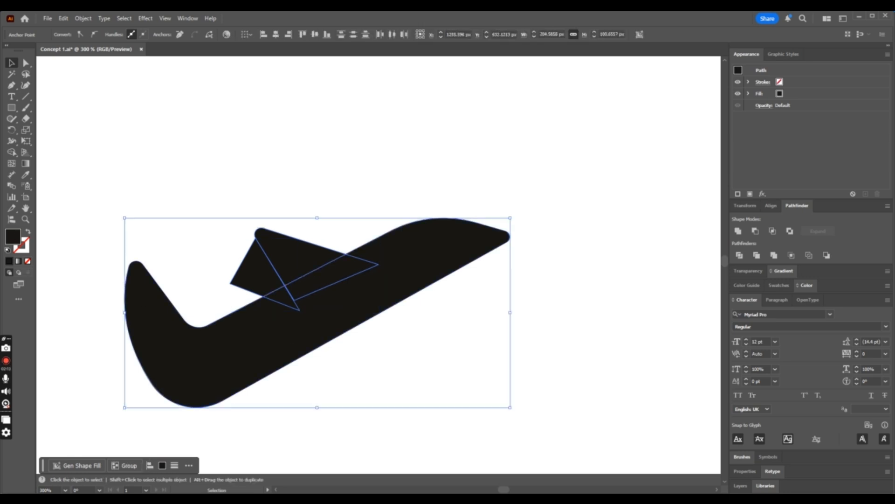
pyautogui.click(12, 154)
pyautogui.moveTo(265, 280); pyautogui.dragTo(285, 301)
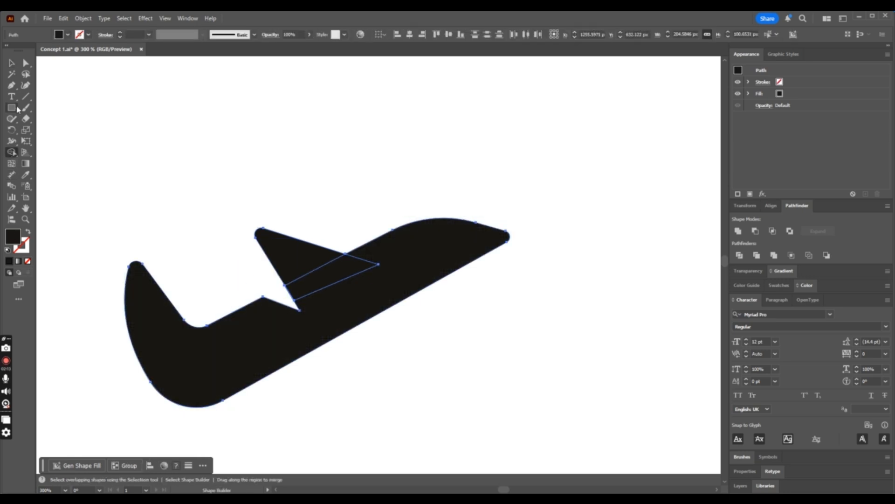
pyautogui.click(16, 66)
pyautogui.click(324, 105)
# - Inspect how the notch behind the wing reads in the silhouette at different sizes
pyautogui.hotkey('ctrl', '-')
pyautogui.hotkey('ctrl', '-')
pyautogui.hotkey('ctrl', '-')
pyautogui.hotkey('ctrl', '-')
pyautogui.hotkey('ctrl', '+')
pyautogui.hotkey('ctrl', '+')
pyautogui.hotkey('ctrl', '+')
pyautogui.hotkey('ctrl', '+')
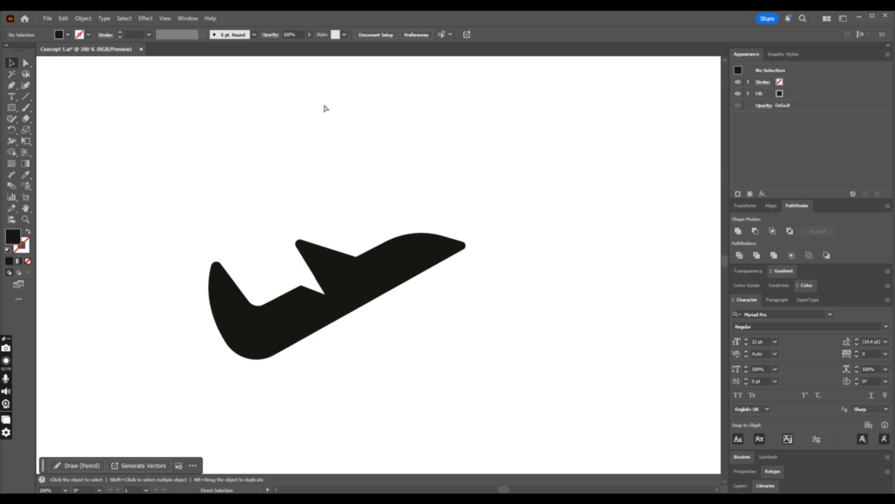
pyautogui.hotkey('ctrl', '-')
pyautogui.hotkey('ctrl', '-')
pyautogui.hotkey('ctrl', '-')
pyautogui.hotkey('ctrl', '-')
pyautogui.hotkey('ctrl', '+')
pyautogui.hotkey('ctrl', '+')
pyautogui.hotkey('ctrl', '+')
pyautogui.hotkey('ctrl', '-')
pyautogui.hotkey('ctrl', '-')
# - Select all the airplane pieces to examine their outlines and anchor points, and deselect them
pyautogui.hotkey('ctrl', '-')
pyautogui.hotkey('ctrl', '+')
pyautogui.hotkey('ctrl', '+')
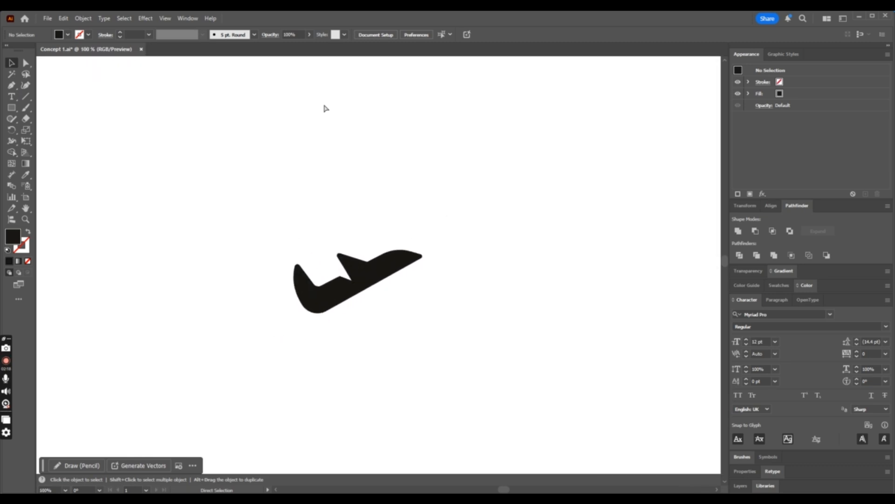
pyautogui.moveTo(241, 255); pyautogui.dragTo(512, 362)
pyautogui.hotkey('ctrl', '-')
pyautogui.hotkey('ctrl', '-')
pyautogui.hotkey('ctrl', '-')
pyautogui.hotkey('ctrl', '-')
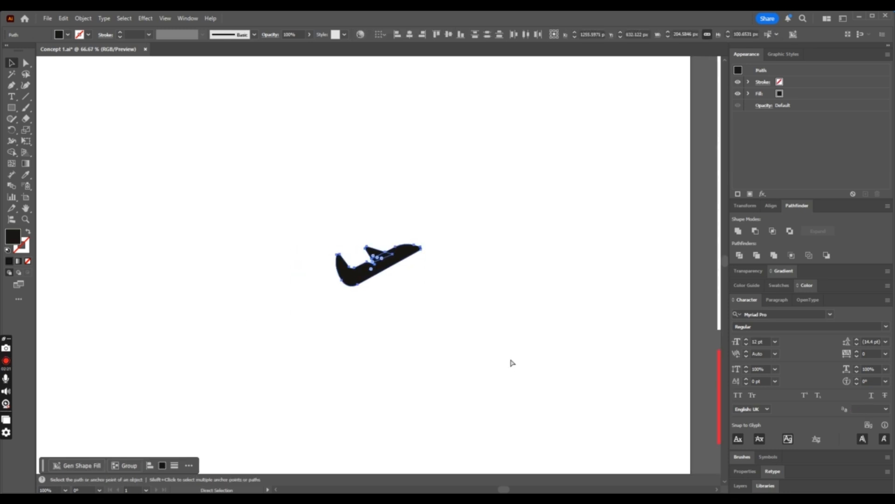
pyautogui.hotkey('ctrl', '+')
pyautogui.hotkey('ctrl', '+')
pyautogui.hotkey('ctrl', '+')
pyautogui.hotkey('ctrl', '+')
pyautogui.hotkey('ctrl', '+')
pyautogui.hotkey('ctrl', '+')
pyautogui.hotkey('ctrl', '+')
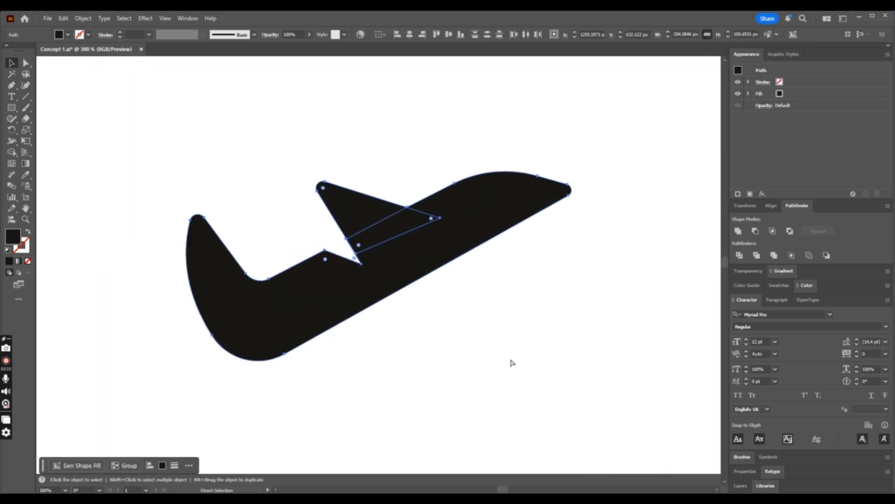
pyautogui.press('v')
pyautogui.click(586, 297)
pyautogui.click(28, 63)
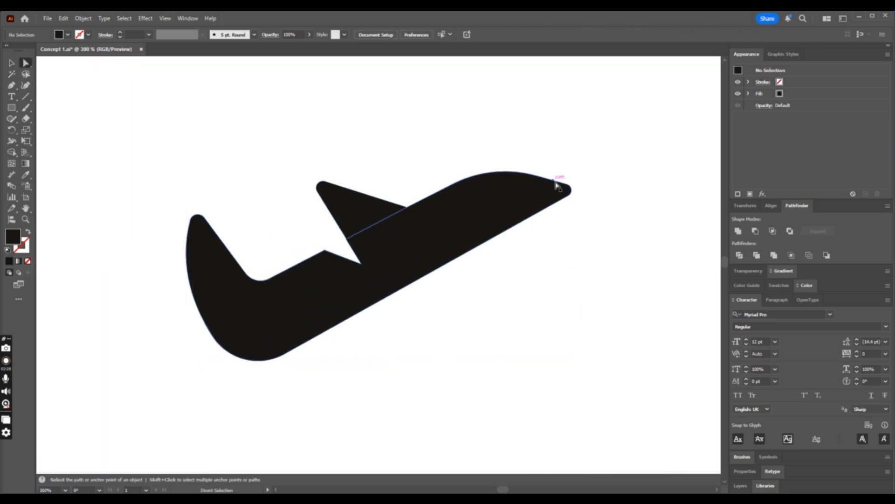
pyautogui.click(570, 186)
pyautogui.keyDown('shift'); pyautogui.click(569, 197); pyautogui.keyUp('shift')
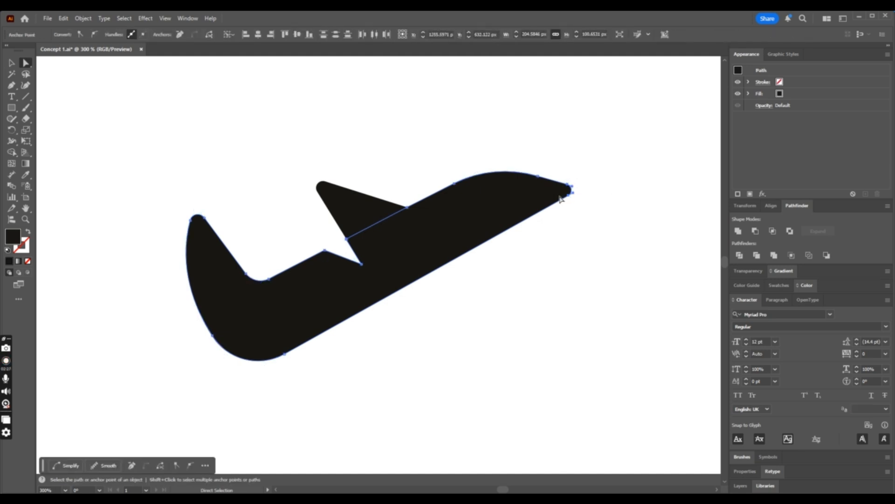
# - Draw a closed shape with a curved inner edge over the airplane's nose using the Pen tool
pyautogui.press('p')
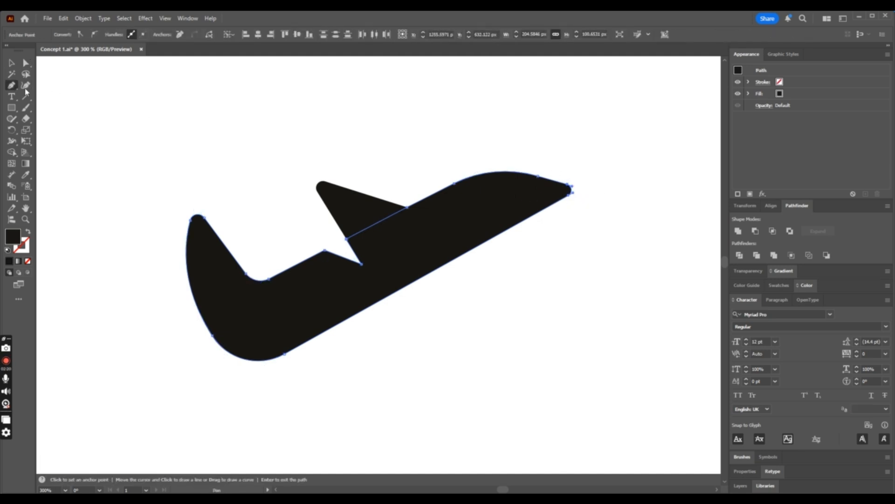
pyautogui.click(540, 164)
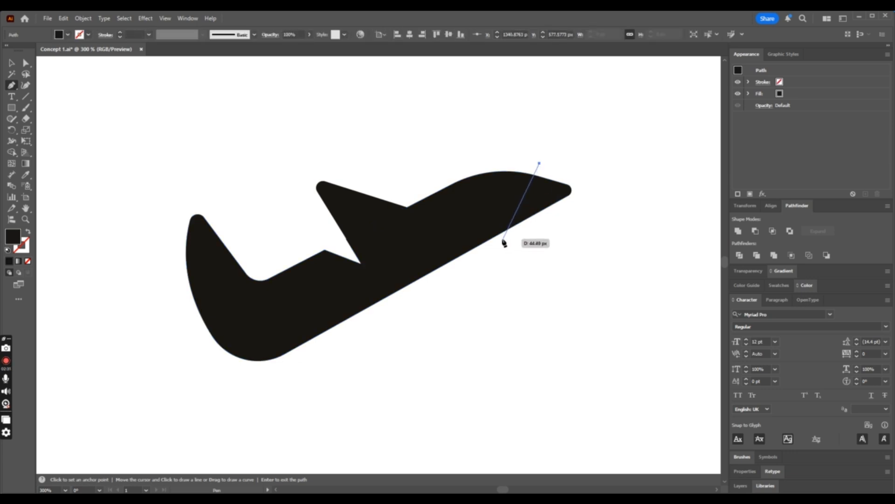
pyautogui.moveTo(496, 237); pyautogui.dragTo(446, 276)
pyautogui.click(502, 288)
pyautogui.click(625, 234)
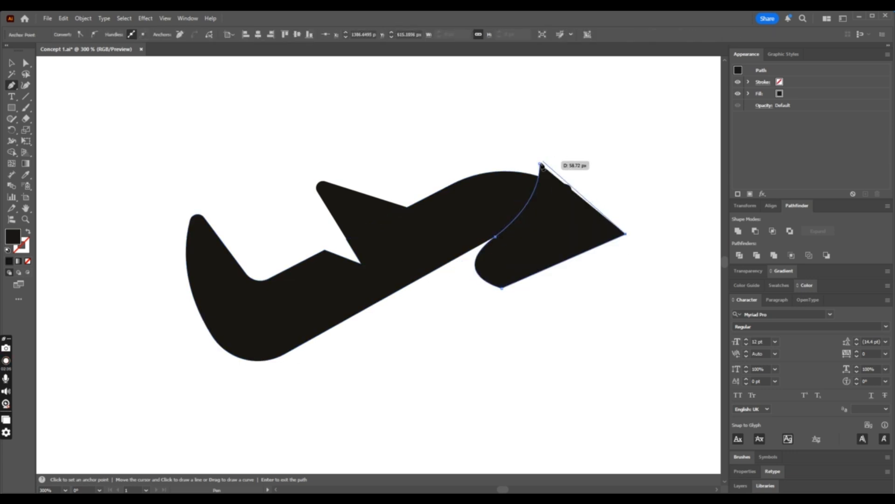
pyautogui.moveTo(540, 164); pyautogui.dragTo(474, 181)
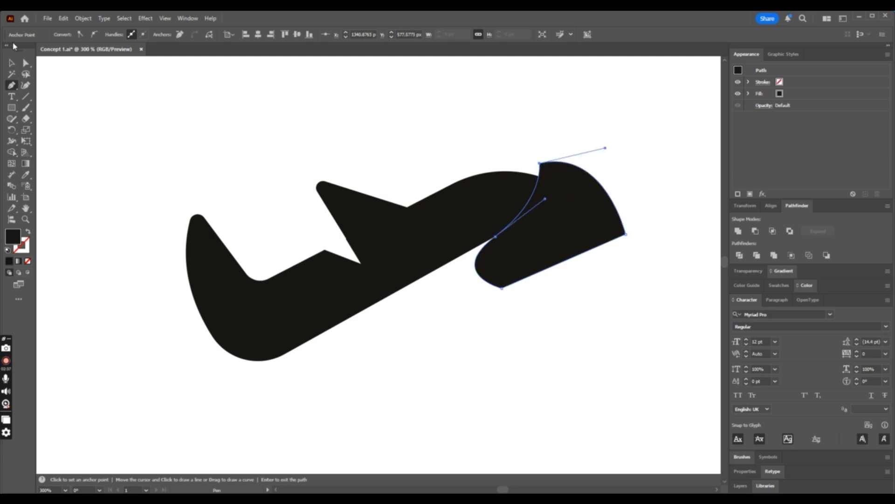
# - Trim the nose along the curved shape with the Shape Builder and check the pointed silhouette at a smaller size
pyautogui.click(12, 62)
pyautogui.hotkey('ctrl', 'a')
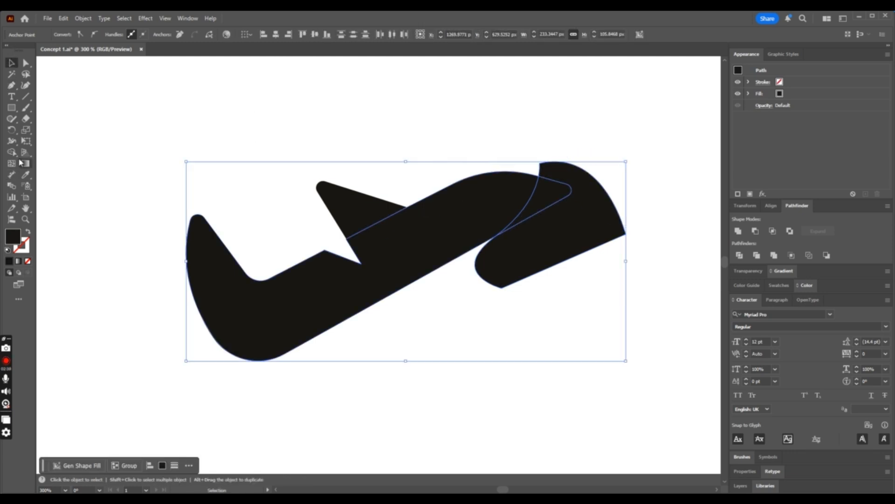
pyautogui.click(13, 152)
pyautogui.moveTo(545, 195); pyautogui.dragTo(557, 221)
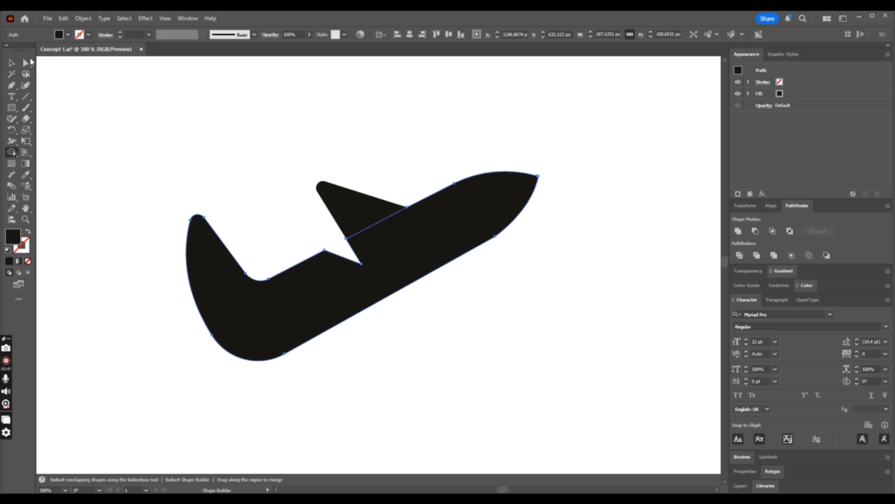
pyautogui.click(25, 62)
pyautogui.click(443, 120)
pyautogui.hotkey('ctrl', '-')
pyautogui.hotkey('ctrl', '-')
pyautogui.hotkey('ctrl', '-')
pyautogui.hotkey('ctrl', '-')
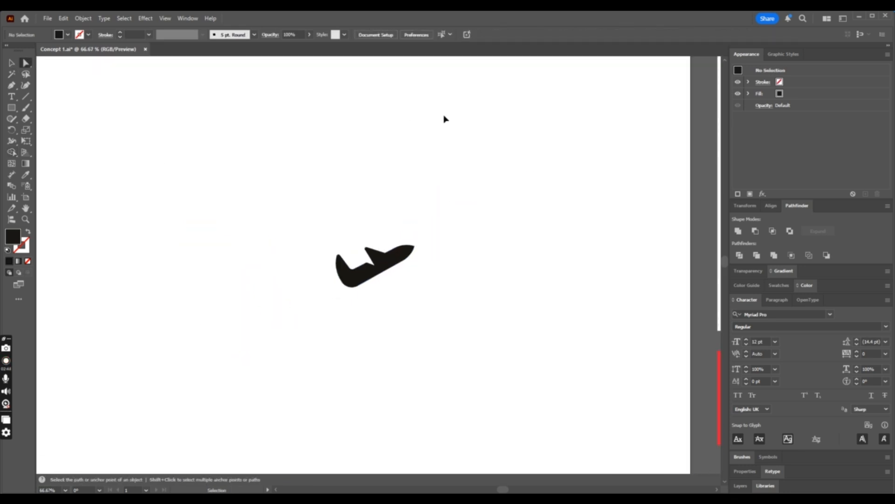
# - Undo the nose trim, the curved cutting shape and the notch cut behind the wing
pyautogui.hotkey('ctrl', 'z')
pyautogui.hotkey('ctrl', 'z')
pyautogui.hotkey('ctrl', 'z')
pyautogui.hotkey('ctrl', 'z')
pyautogui.hotkey('ctrl', 'z')
pyautogui.hotkey('ctrl', 'z')
pyautogui.hotkey('ctrl', 'z')
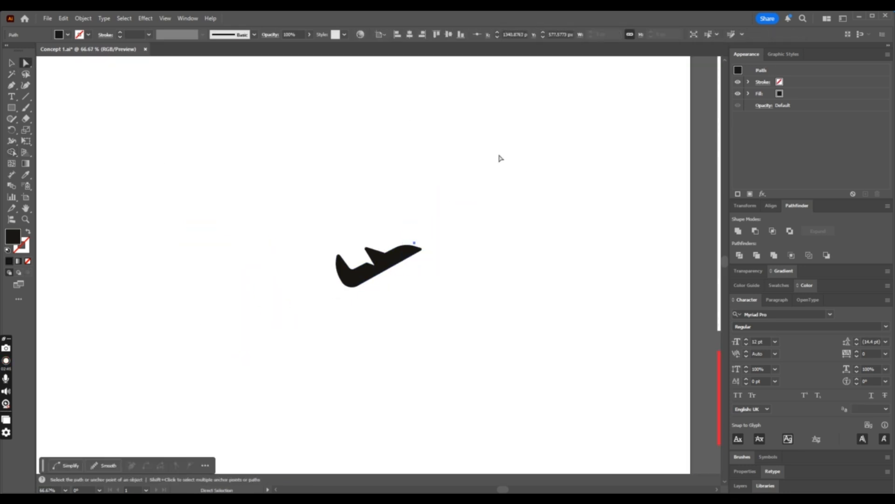
pyautogui.hotkey('ctrl', 'z')
pyautogui.hotkey('ctrl', '+')
pyautogui.hotkey('ctrl', '+')
pyautogui.hotkey('ctrl', '+')
pyautogui.hotkey('ctrl', 'z')
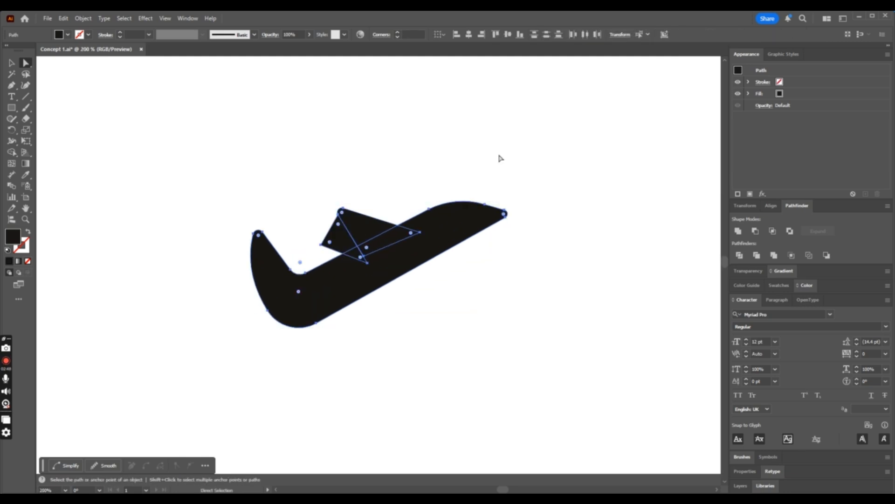
pyautogui.hotkey('ctrl', 'shift', 'z')
pyautogui.hotkey('ctrl', 'z')
# - Round the airplane's nose tip to a corner radius of about 10 px and check it at a smaller size
pyautogui.click(562, 173)
pyautogui.moveTo(485, 240); pyautogui.dragTo(495, 239)
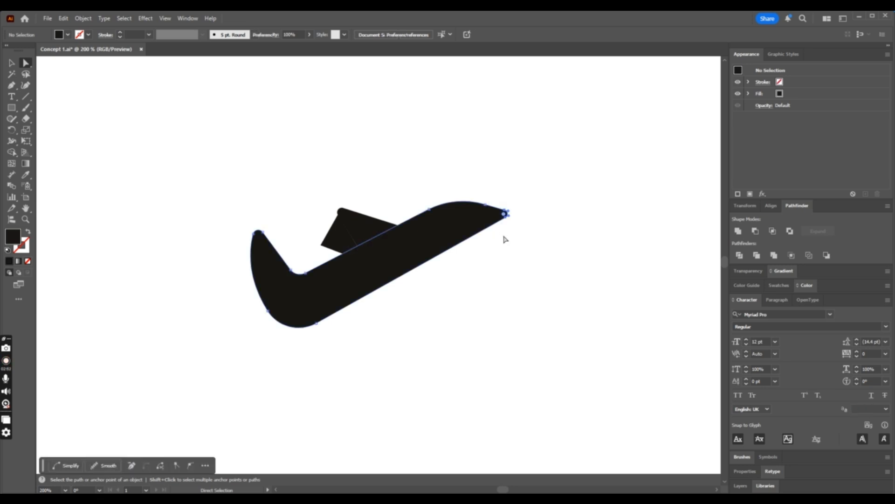
pyautogui.click(558, 220)
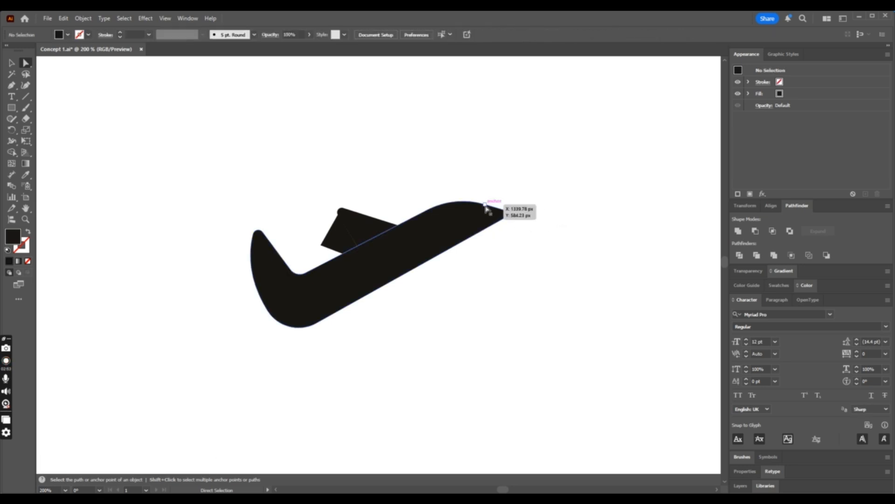
pyautogui.click(513, 213)
pyautogui.moveTo(506, 215); pyautogui.dragTo(468, 221)
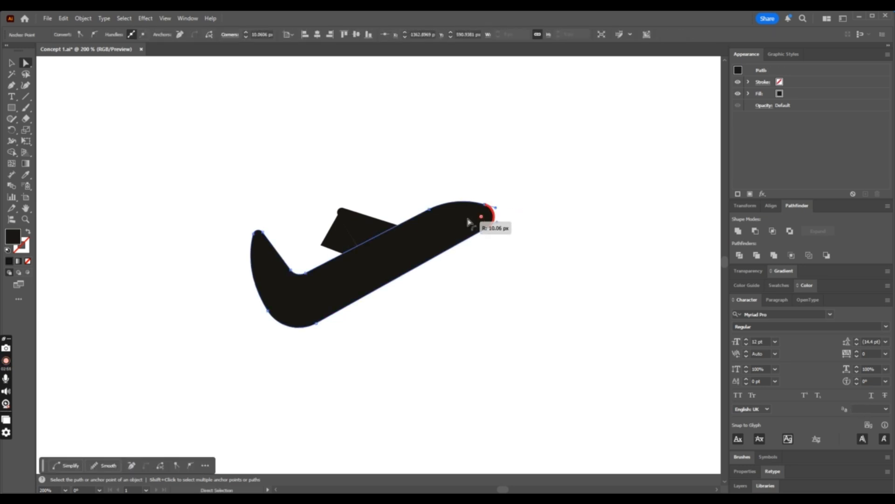
pyautogui.click(592, 221)
pyautogui.hotkey('ctrl', '-')
pyautogui.hotkey('ctrl', '-')
pyautogui.hotkey('ctrl', '-')
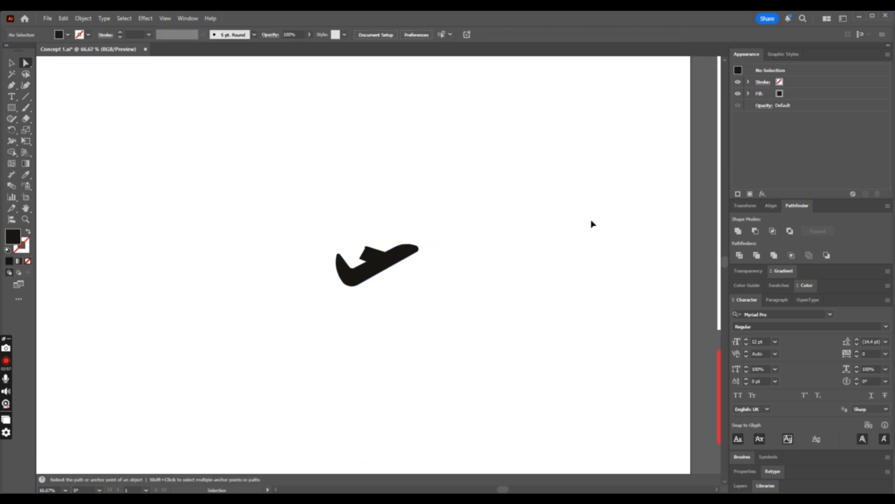
# - Select the triangle and the body, and cut the notch behind the wing with the Shape Builder
pyautogui.hotkey('ctrl', '+')
pyautogui.hotkey('ctrl', '+')
pyautogui.click(13, 63)
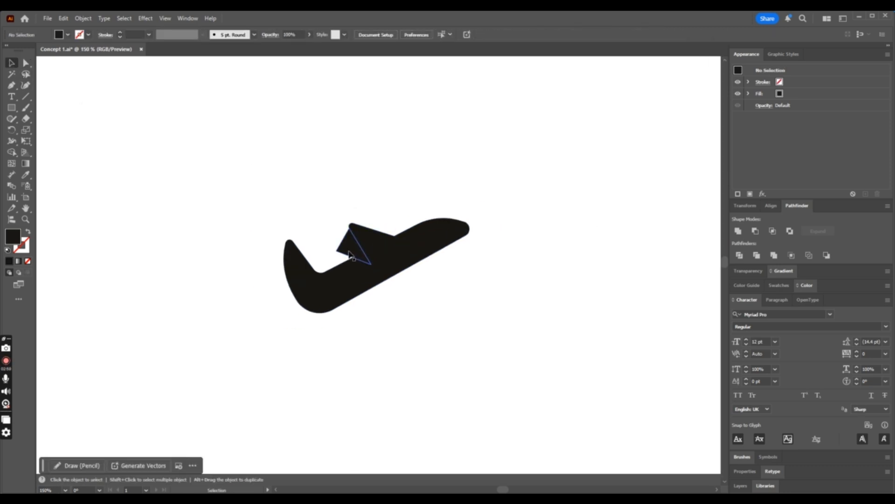
pyautogui.click(351, 256)
pyautogui.keyDown('shift'); pyautogui.click(377, 264); pyautogui.keyUp('shift')
pyautogui.hotkey('ctrl', '+')
pyautogui.hotkey('ctrl', '+')
pyautogui.hotkey('ctrl', '+')
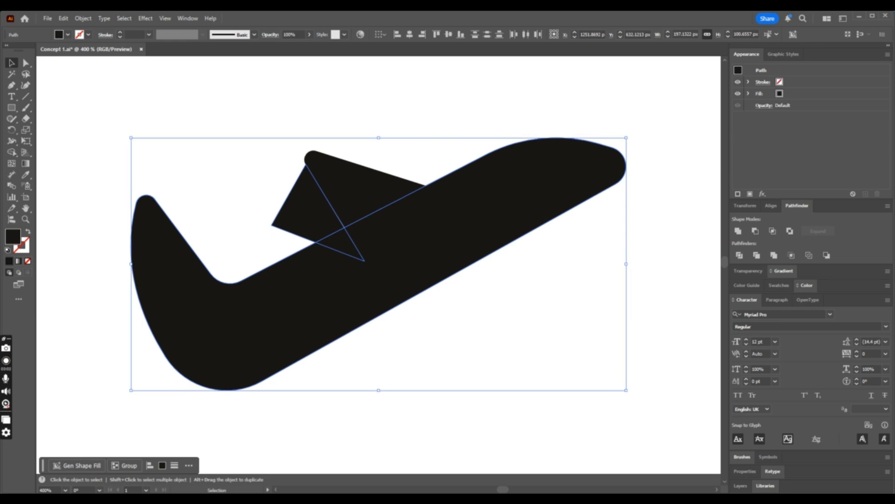
pyautogui.click(13, 153)
pyautogui.moveTo(320, 224); pyautogui.dragTo(358, 251)
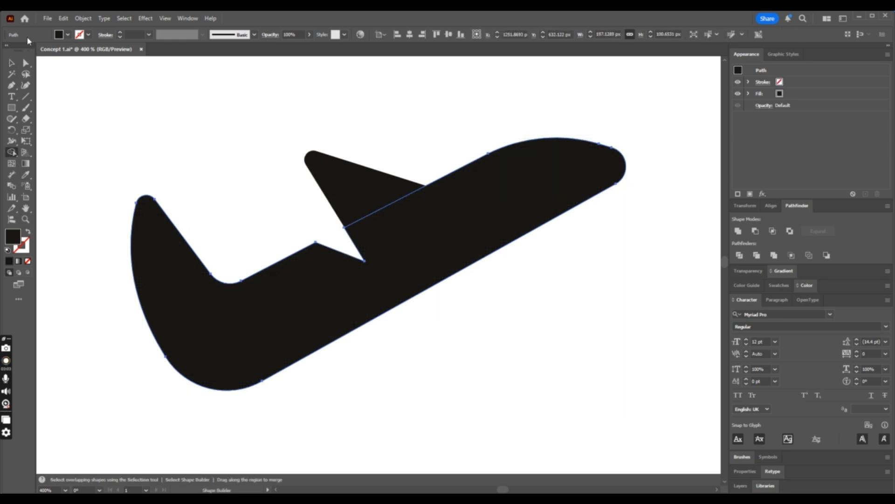
pyautogui.click(12, 64)
pyautogui.click(328, 83)
# - Examine the blunt-nosed silhouette at small and large sizes beside the reference logos
pyautogui.hotkey('ctrl', '-')
pyautogui.hotkey('ctrl', '-')
pyautogui.hotkey('ctrl', '-')
pyautogui.hotkey('ctrl', '-')
pyautogui.hotkey('ctrl', '-')
pyautogui.hotkey('ctrl', '-')
pyautogui.hotkey('ctrl', '-')
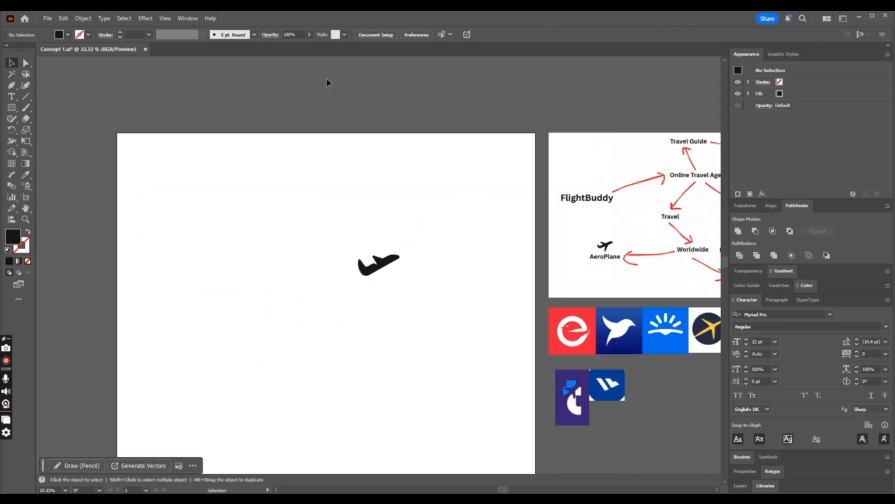
pyautogui.click(386, 273)
pyautogui.scroll(-2, 387, 230)
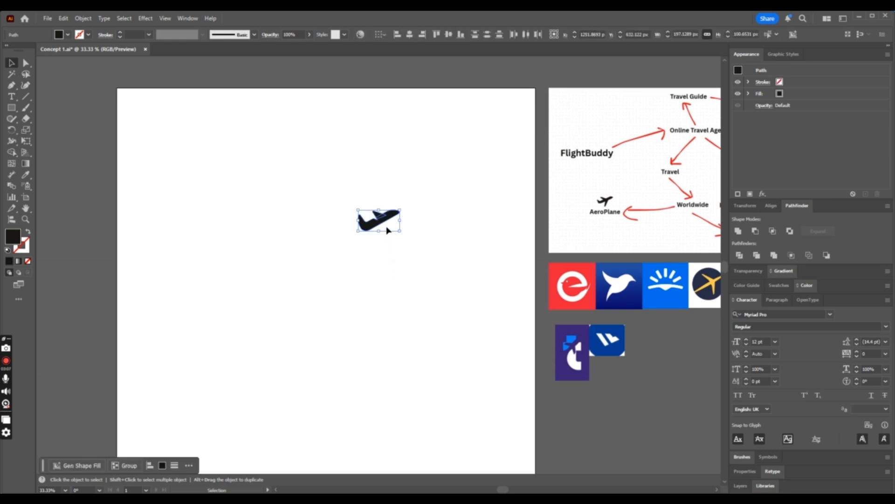
pyautogui.hotkey('ctrl', '+')
pyautogui.hotkey('ctrl', '+')
pyautogui.hotkey('ctrl', '+')
pyautogui.hotkey('ctrl', '+')
pyautogui.hotkey('ctrl', '+')
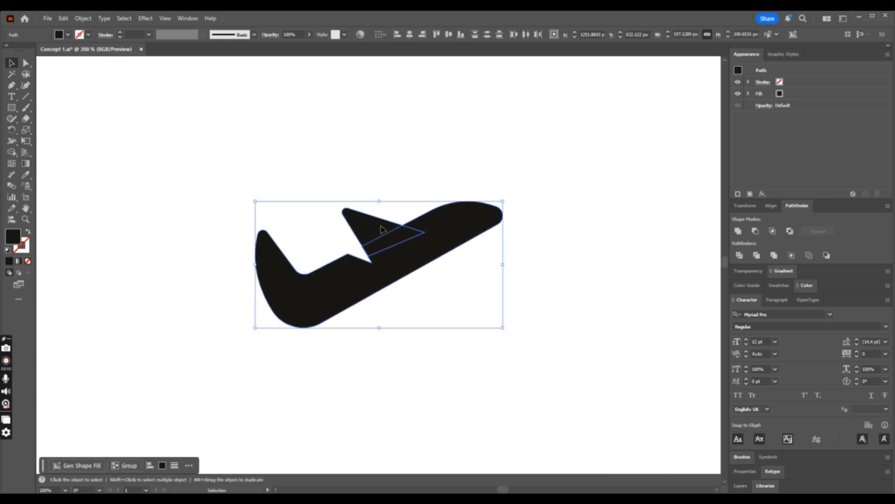
# - Select the anchors of the tail's lower curve, and undo the notch cut and the nose rounding
pyautogui.click(426, 140)
pyautogui.click(25, 65)
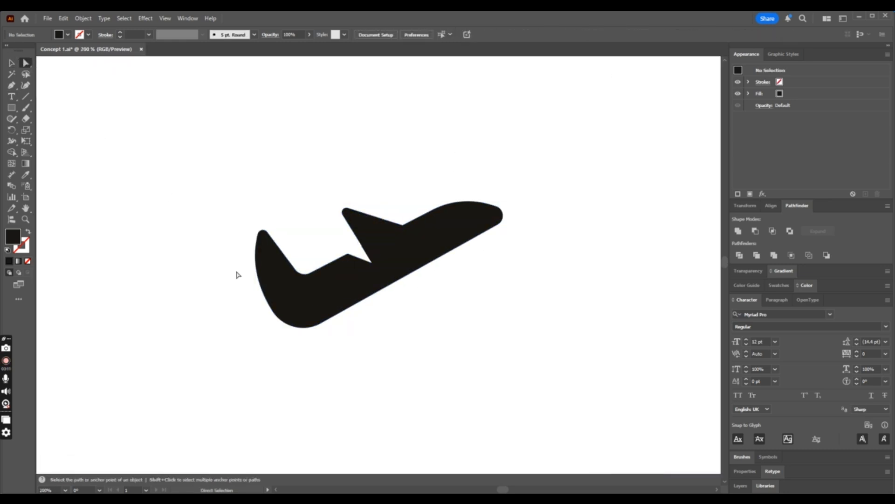
pyautogui.click(273, 310)
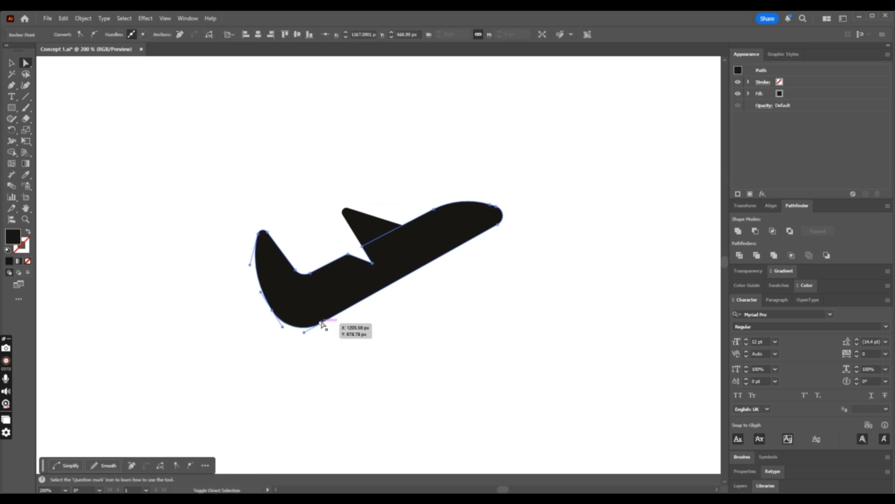
pyautogui.keyDown('shift'); pyautogui.click(321, 325); pyautogui.keyUp('shift')
pyautogui.hotkey('ctrl', 'z')
pyautogui.hotkey('ctrl', 'z')
pyautogui.hotkey('ctrl', 'z')
pyautogui.hotkey('ctrl', 'z')
pyautogui.hotkey('ctrl', 'z')
pyautogui.hotkey('ctrl', 'z')
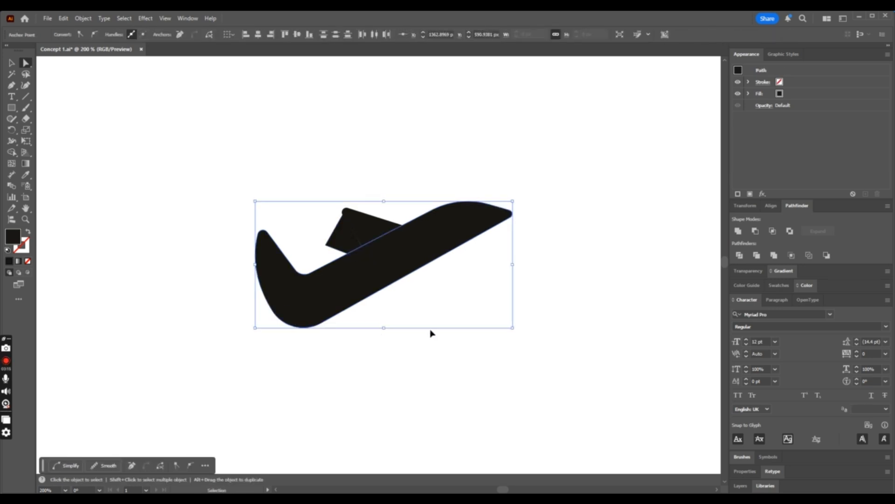
# - Remove the rounding from the tail's lower corner and raise that corner to slim the rear of the body
pyautogui.click(334, 344)
pyautogui.click(320, 323)
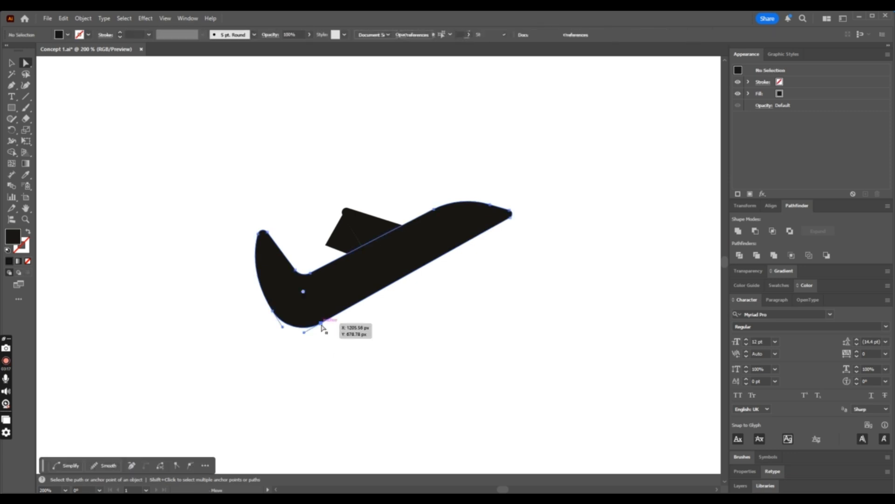
pyautogui.keyDown('shift'); pyautogui.click(272, 311); pyautogui.keyUp('shift')
pyautogui.moveTo(303, 292); pyautogui.dragTo(284, 321)
pyautogui.click(327, 355)
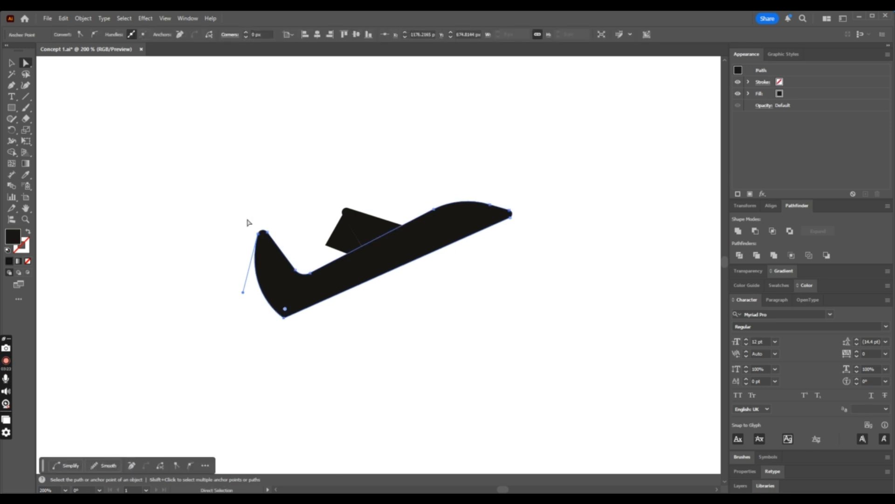
# - Move the tail fin's tip down and inward, shift the lower tail corner up, and round it to about 16 px
pyautogui.moveTo(240, 215); pyautogui.dragTo(274, 246)
pyautogui.click(314, 365)
pyautogui.moveTo(284, 319); pyautogui.dragTo(264, 298)
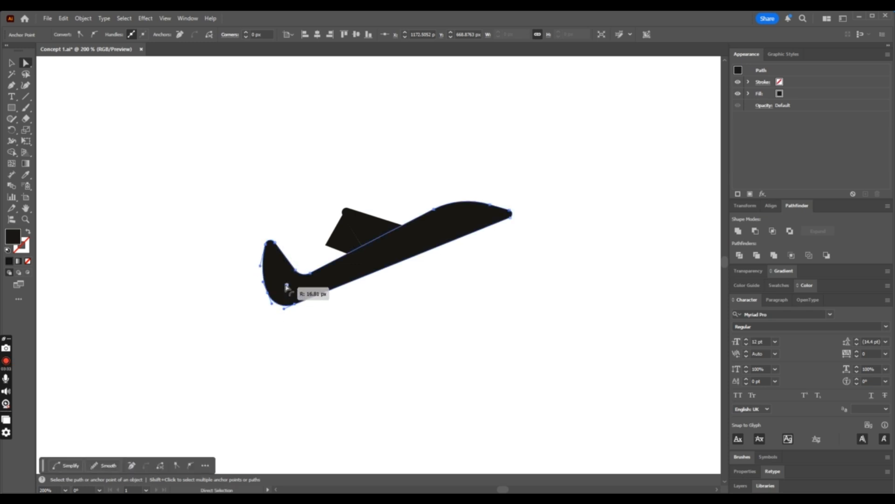
pyautogui.click(301, 298)
pyautogui.click(300, 327)
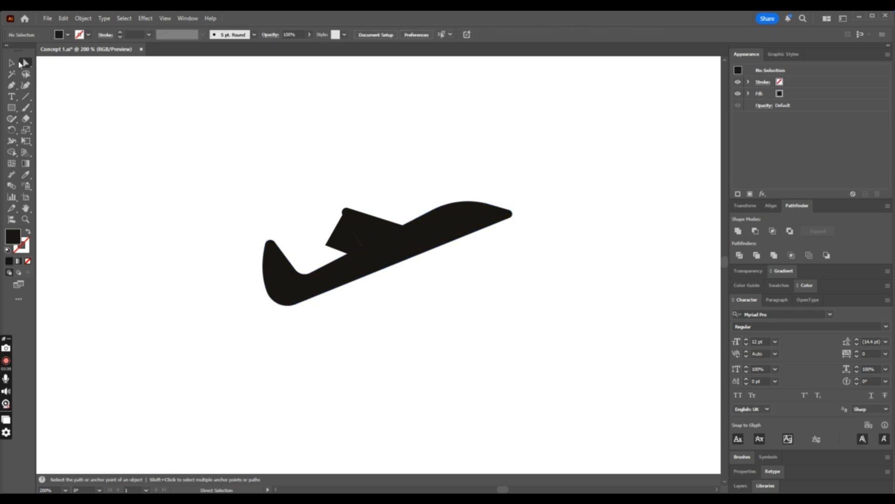
# - Cut the triangle behind the wing out of the slimmed body with the Shape Builder
pyautogui.click(14, 64)
pyautogui.click(374, 234)
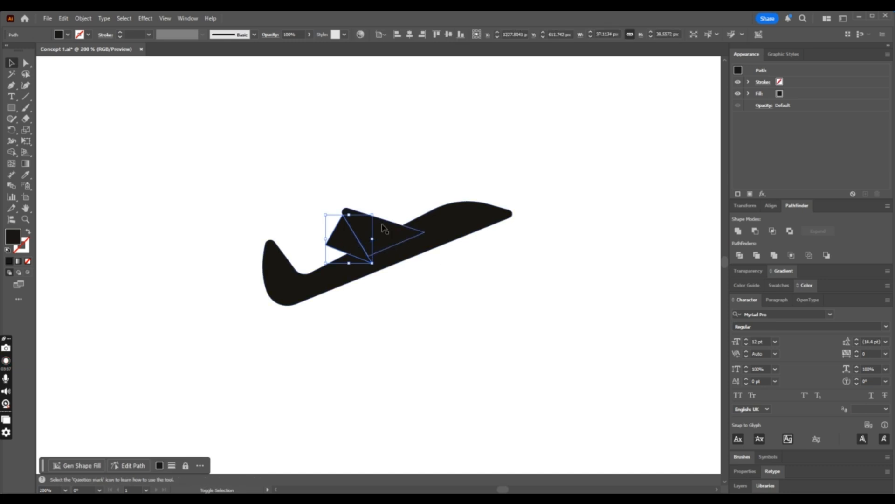
pyautogui.keyDown('shift'); pyautogui.click(441, 240); pyautogui.keyUp('shift')
pyautogui.click(12, 153)
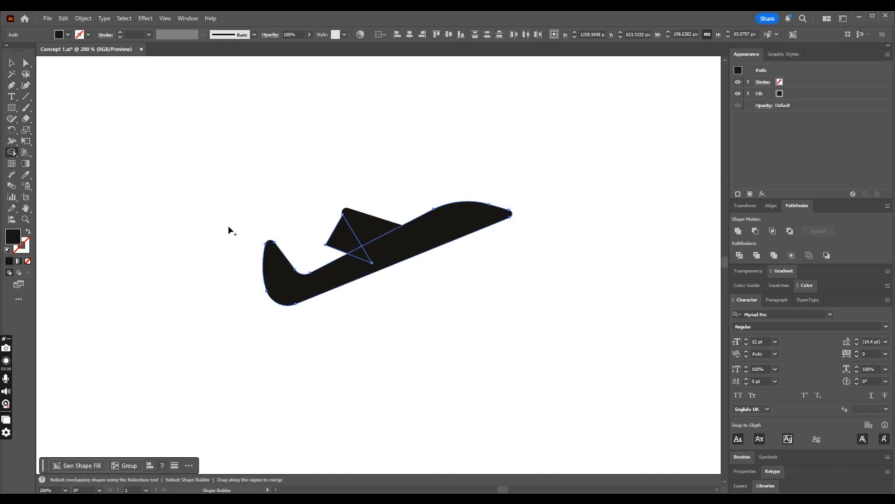
pyautogui.moveTo(342, 238); pyautogui.dragTo(360, 254)
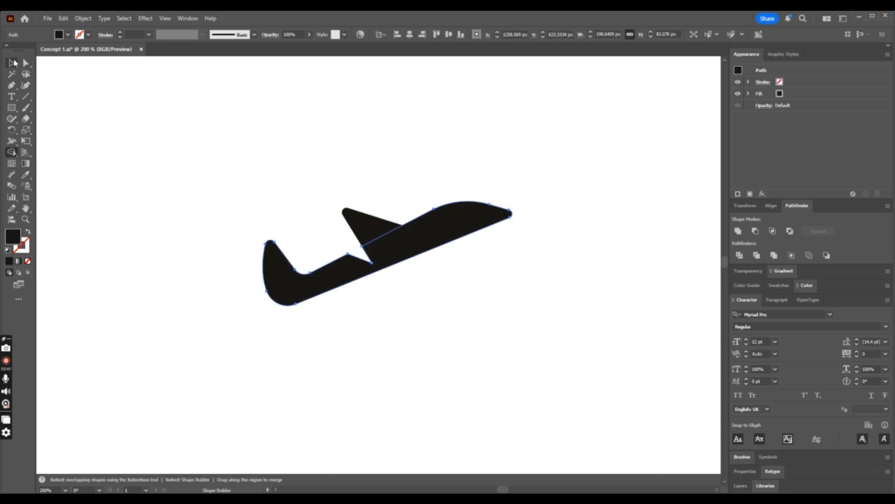
pyautogui.click(15, 62)
pyautogui.click(316, 117)
# - Examine how the slimmed airplane silhouette reads at reduced and enlarged sizes
pyautogui.hotkey('ctrl', '-')
pyautogui.hotkey('ctrl', '-')
pyautogui.hotkey('ctrl', '-')
pyautogui.hotkey('ctrl', '-')
pyautogui.hotkey('ctrl', '-')
pyautogui.hotkey('ctrl', '=')
pyautogui.hotkey('ctrl', '=')
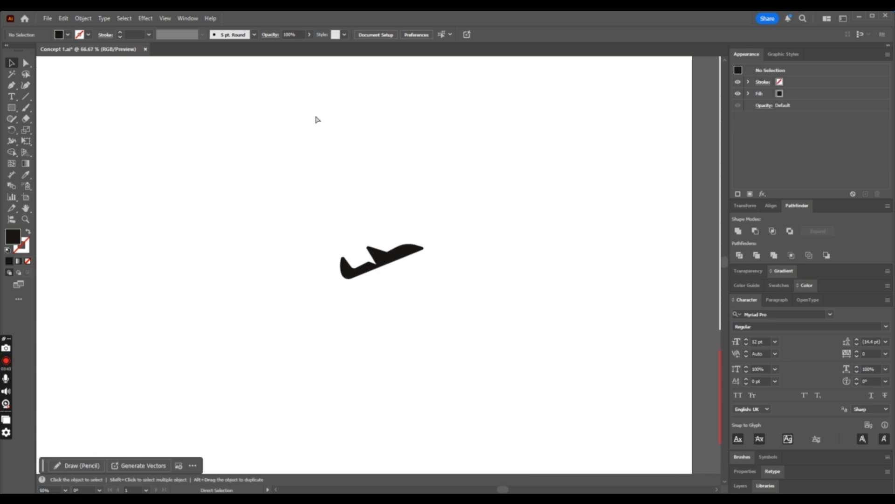
pyautogui.hotkey('ctrl', '=')
pyautogui.hotkey('ctrl', '=')
pyautogui.hotkey('ctrl', '=')
pyautogui.hotkey('ctrl', '=')
pyautogui.hotkey('ctrl', '=')
# - Undo the notch cut and move the cutting triangle slightly up behind the wing
pyautogui.hotkey('ctrl', 'z')
pyautogui.click(350, 331)
pyautogui.click(305, 220)
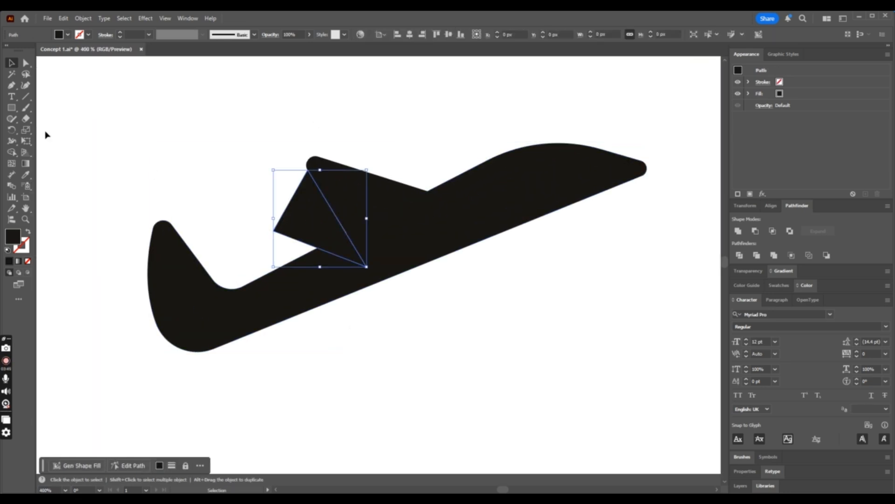
pyautogui.moveTo(305, 220); pyautogui.dragTo(304, 209)
# - Cut the raised triangle out of the body with the Shape Builder and check the silhouette at different sizes
pyautogui.keyDown('shift'); pyautogui.click(344, 276); pyautogui.keyUp('shift')
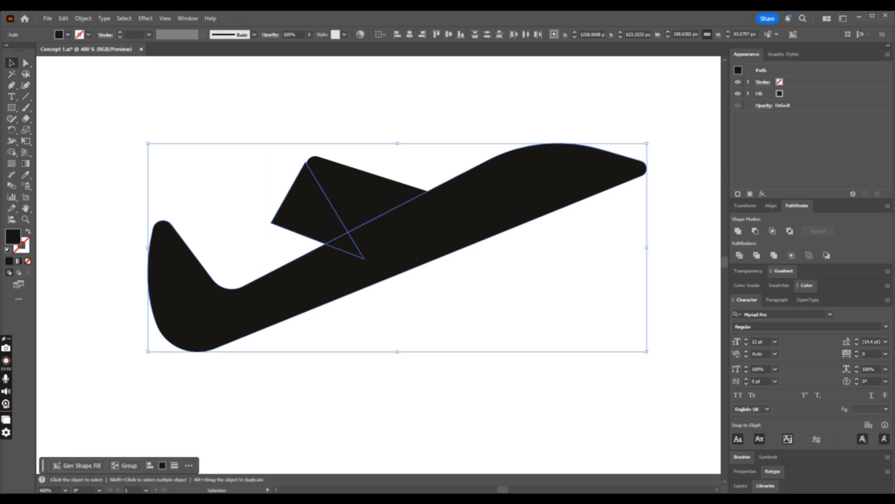
pyautogui.click(12, 153)
pyautogui.moveTo(329, 218); pyautogui.dragTo(347, 244)
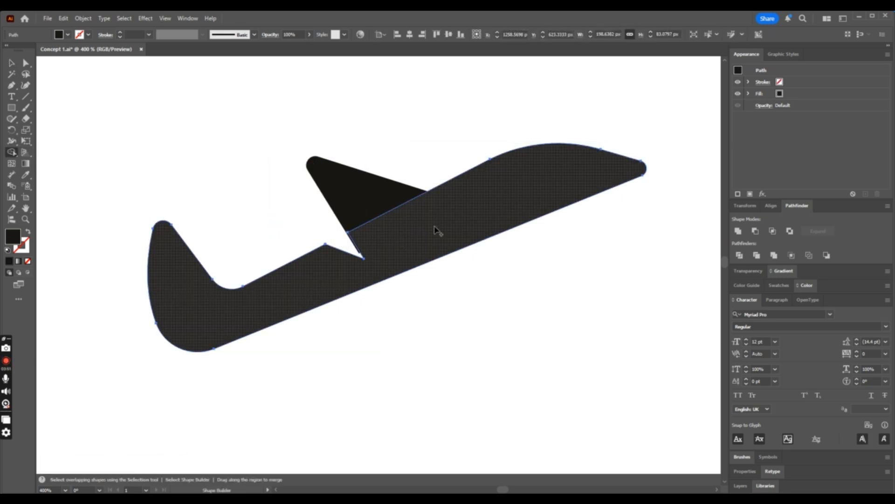
pyautogui.click(12, 64)
pyautogui.click(270, 93)
pyautogui.hotkey('ctrl', '-')
pyautogui.hotkey('ctrl', '-')
pyautogui.hotkey('ctrl', '-')
pyautogui.hotkey('ctrl', '-')
pyautogui.hotkey('ctrl', '-')
pyautogui.hotkey('ctrl', '-')
pyautogui.hotkey('ctrl', '-')
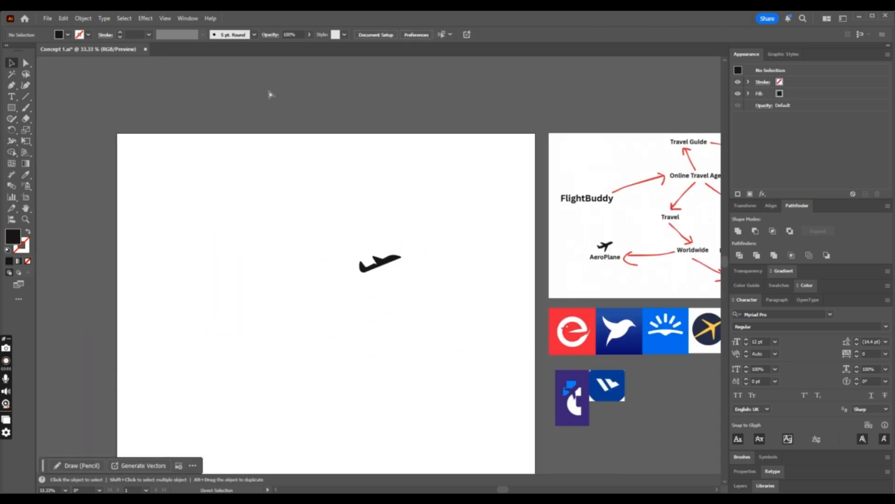
pyautogui.hotkey('ctrl', '+')
pyautogui.hotkey('ctrl', '+')
pyautogui.hotkey('ctrl', '+')
pyautogui.hotkey('ctrl', '+')
pyautogui.hotkey('ctrl', '+')
pyautogui.hotkey('ctrl', '+')
pyautogui.hotkey('ctrl', '+')
pyautogui.hotkey('ctrl', '+')
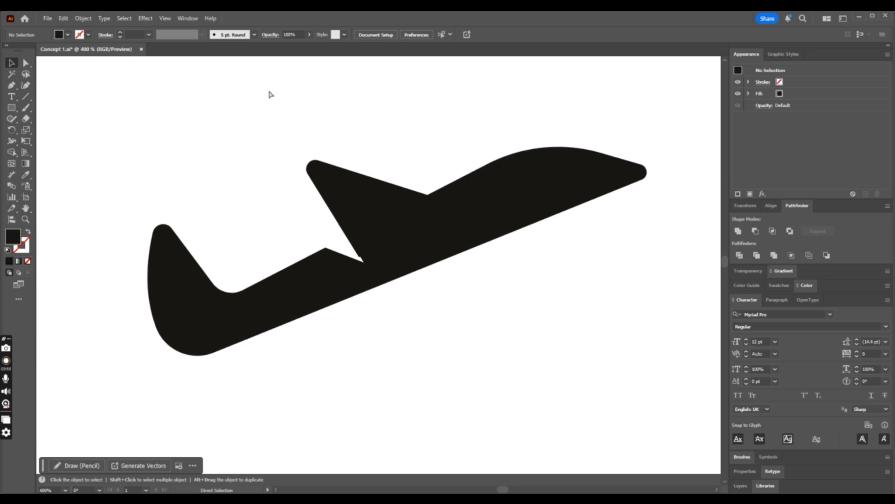
# - Try again to cut the triangle out of the body behind the wing with the Shape Builder and check the silhouette
pyautogui.hotkey('ctrl', 'a')
pyautogui.click(320, 272)
pyautogui.click(320, 236)
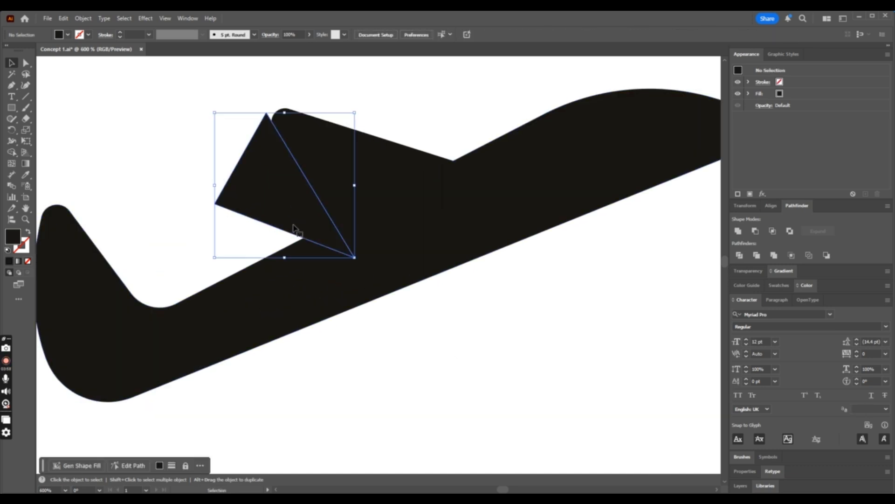
pyautogui.keyDown('shift'); pyautogui.click(323, 274); pyautogui.keyUp('shift')
pyautogui.click(12, 152)
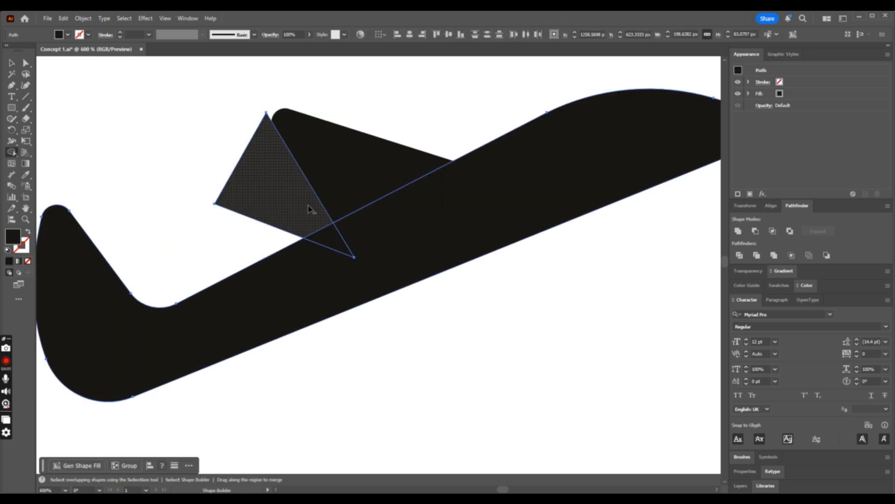
pyautogui.click(325, 234)
pyautogui.press('v')
pyautogui.click(240, 91)
pyautogui.hotkey('ctrl', '-')
pyautogui.hotkey('ctrl', '-')
pyautogui.hotkey('ctrl', '-')
pyautogui.hotkey('ctrl', '-')
pyautogui.hotkey('ctrl', '-')
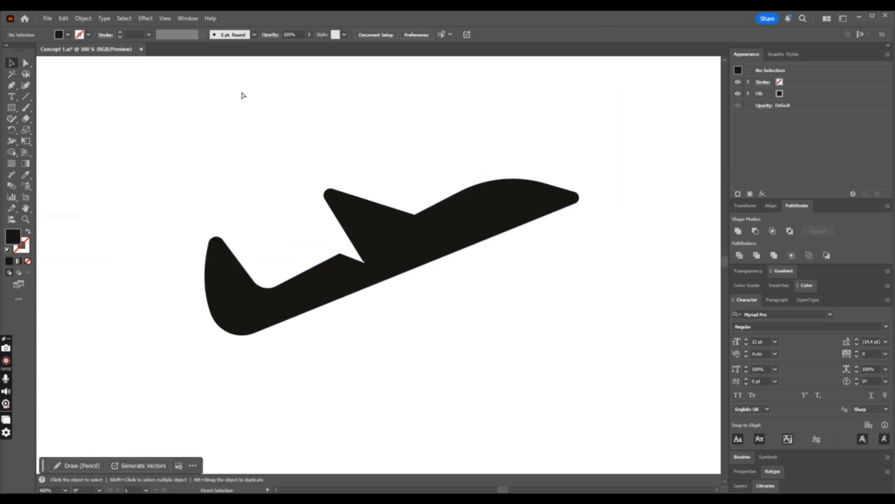
# - Restore the uncut triangle and place a duplicate of all airplane parts outside the artboard, below the blue F reference
pyautogui.moveTo(443, 196); pyautogui.dragTo(284, 334)
pyautogui.hotkey('ctrl', '-')
pyautogui.hotkey('ctrl', '-')
pyautogui.hotkey('ctrl', '-')
pyautogui.hotkey('ctrl', '-')
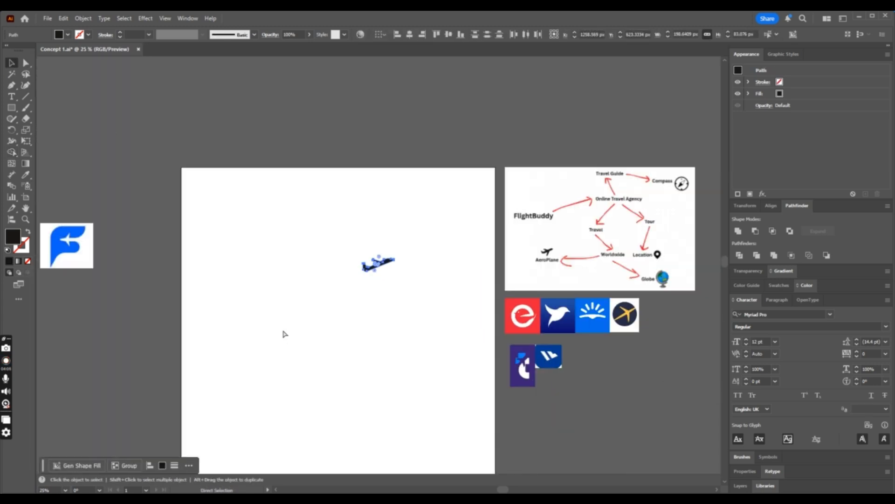
pyautogui.click(428, 238)
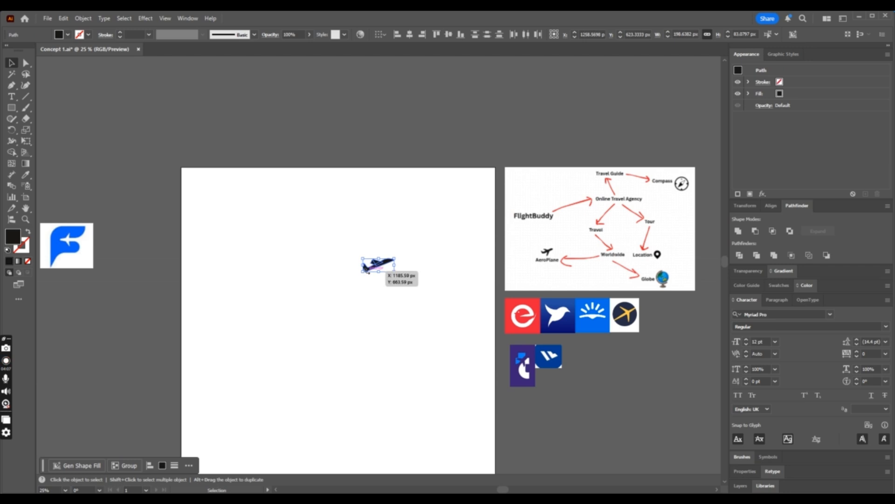
pyautogui.moveTo(390, 265); pyautogui.dragTo(151, 327)
pyautogui.click(364, 330)
# - Cut the triangle out of the body behind the wing with the Shape Builder and unite the remaining airplane parts
pyautogui.hotkey('ctrl', '+')
pyautogui.hotkey('ctrl', '+')
pyautogui.hotkey('ctrl', '+')
pyautogui.hotkey('ctrl', '+')
pyautogui.hotkey('ctrl', '+')
pyautogui.hotkey('ctrl', '+')
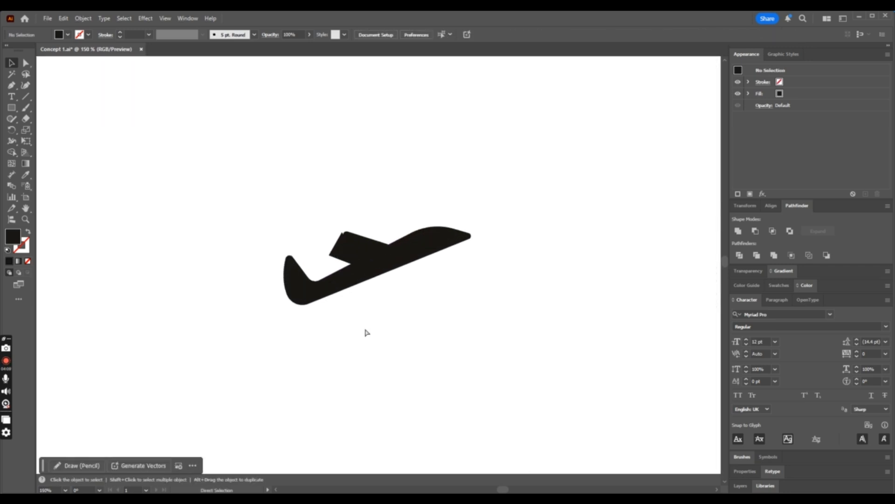
pyautogui.moveTo(256, 192); pyautogui.dragTo(430, 319)
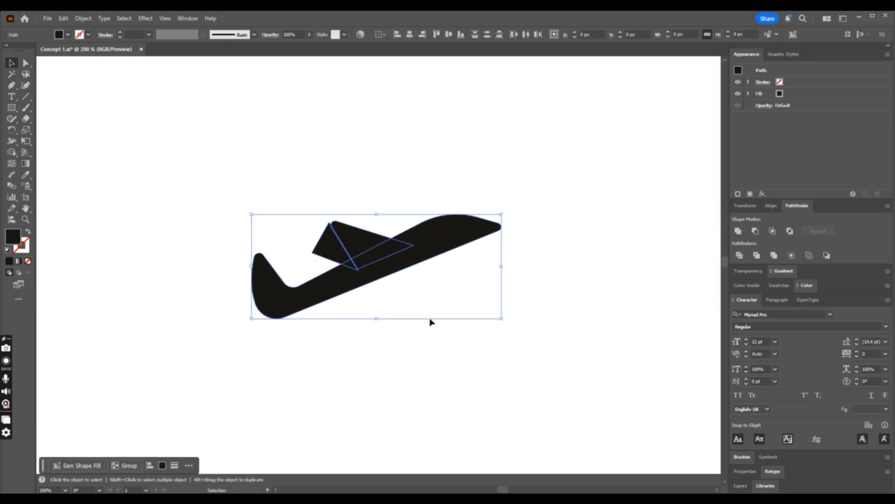
pyautogui.click(12, 153)
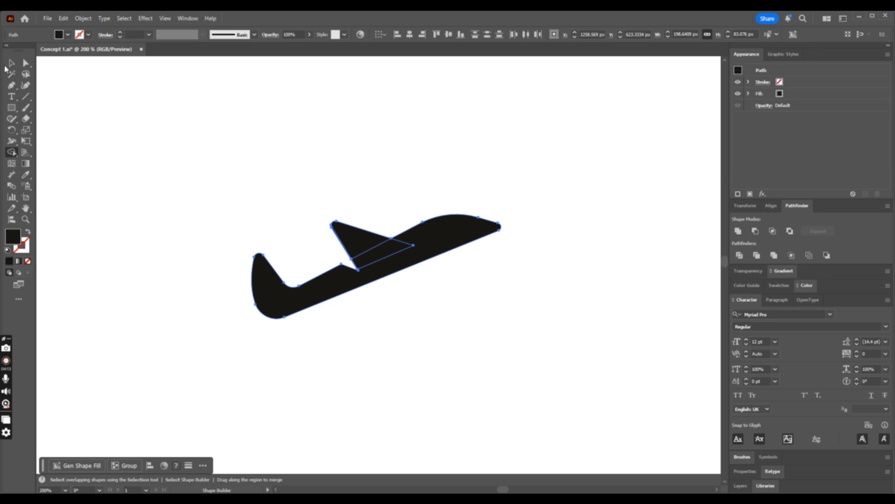
pyautogui.click(11, 63)
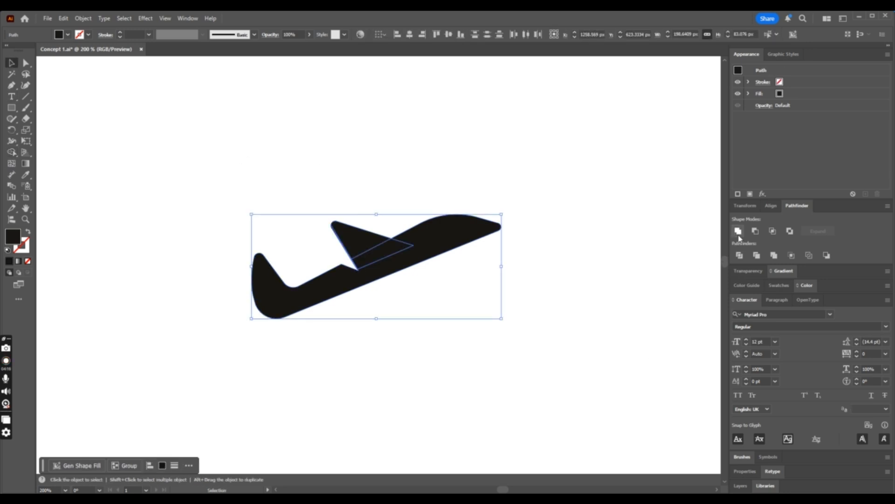
pyautogui.click(739, 233)
# - Delete the surplus anchor points along the wing's rear edge and at the notch tip, and save the document
pyautogui.hotkey('ctrl', '+')
pyautogui.hotkey('ctrl', '+')
pyautogui.hotkey('ctrl', '+')
pyautogui.click(11, 86)
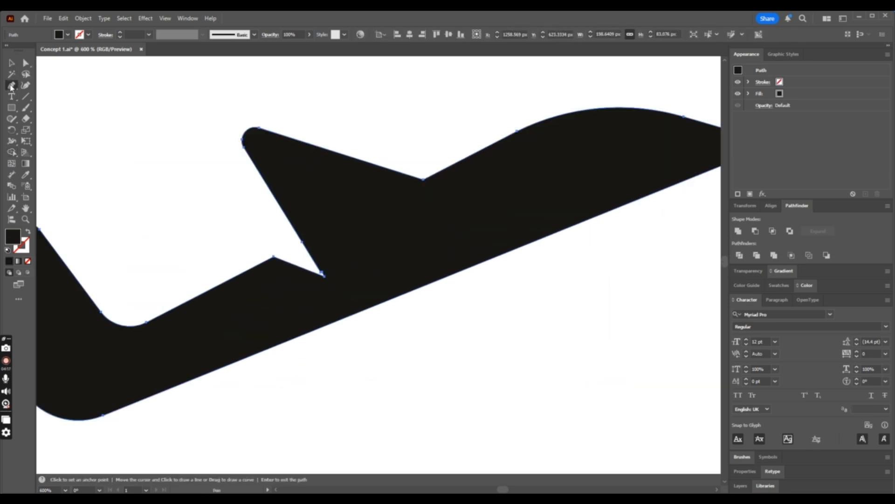
pyautogui.moveTo(12, 85); pyautogui.dragTo(59, 120)
pyautogui.moveTo(19, 92); pyautogui.dragTo(43, 108)
pyautogui.click(322, 275)
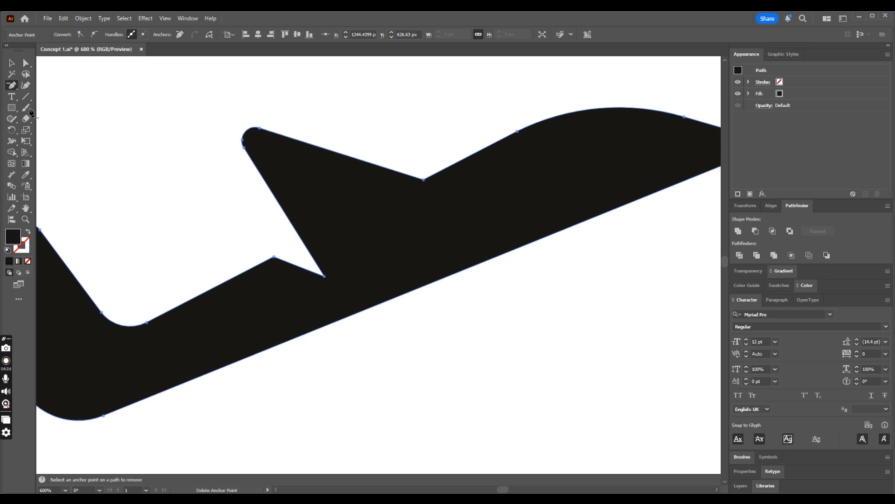
pyautogui.click(25, 63)
pyautogui.click(156, 102)
pyautogui.hotkey('ctrl', '0')
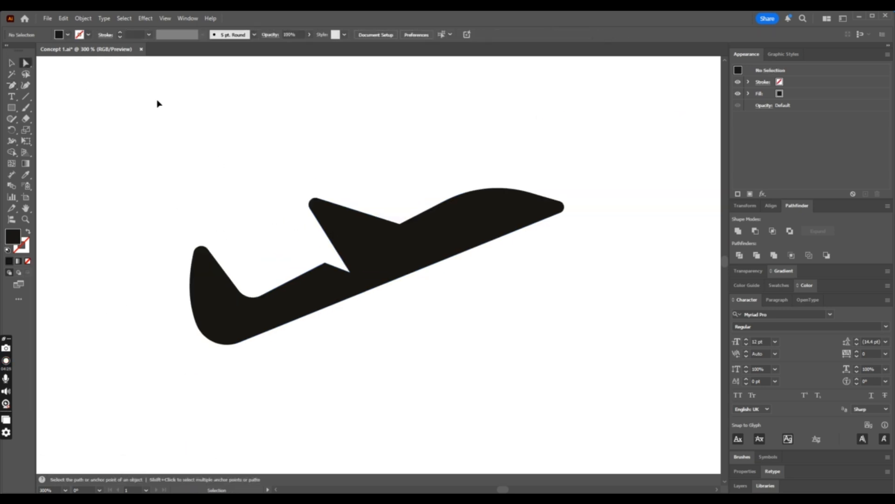
# - Examine how the united airplane silhouette reads at enlarged and reduced sizes beside the reference logos
pyautogui.hotkey('ctrl', '+')
pyautogui.hotkey('ctrl', '+')
pyautogui.hotkey('ctrl', '+')
pyautogui.hotkey('ctrl', '-')
pyautogui.hotkey('ctrl', '-')
pyautogui.hotkey('ctrl', '-')
pyautogui.hotkey('ctrl', '-')
pyautogui.hotkey('ctrl', '-')
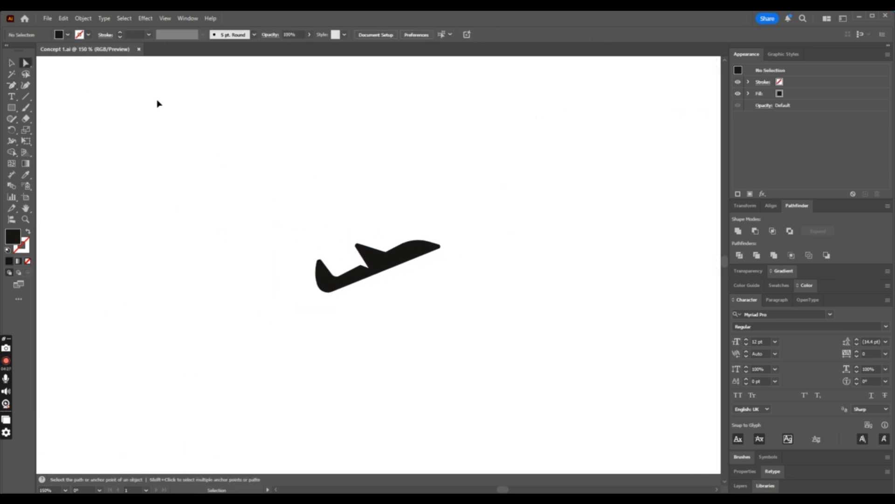
pyautogui.hotkey('ctrl', '-')
pyautogui.hotkey('ctrl', '-')
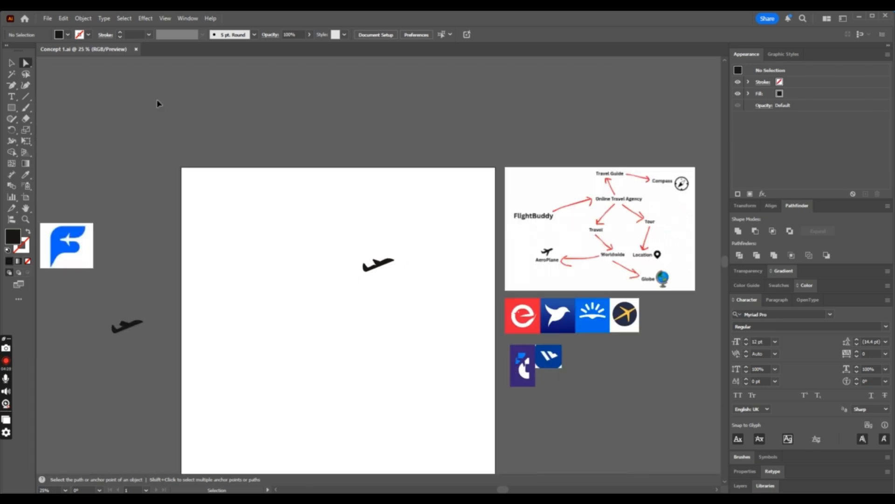
pyautogui.hotkey('ctrl', '+')
pyautogui.hotkey('ctrl', '+')
pyautogui.hotkey('ctrl', '+')
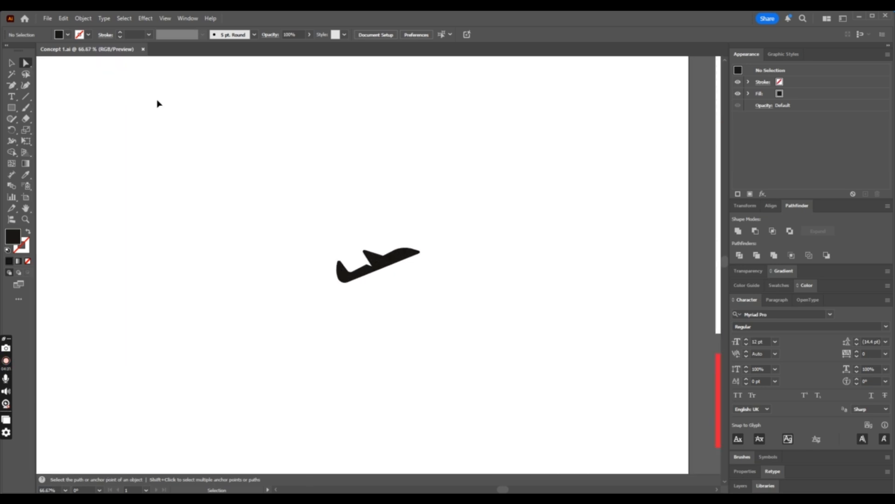
pyautogui.hotkey('ctrl', '-')
pyautogui.hotkey('ctrl', '-')
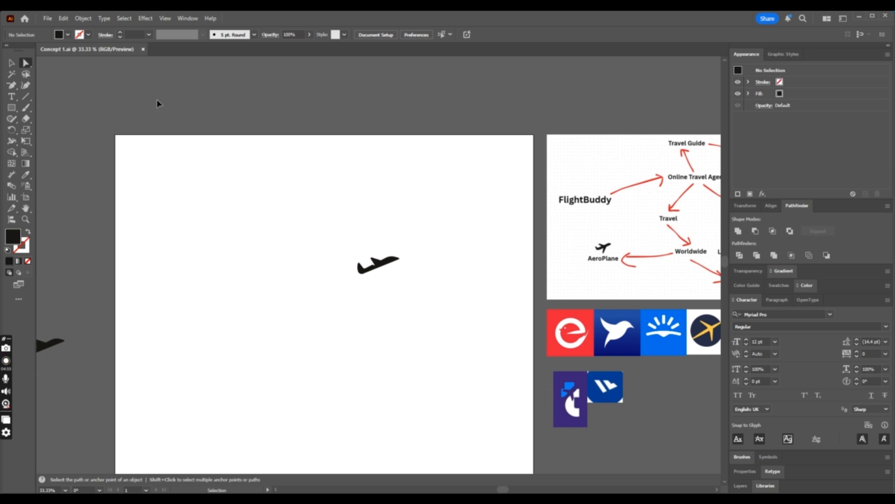
pyautogui.hotkey('ctrl', '+')
pyautogui.hotkey('ctrl', '+')
pyautogui.hotkey('ctrl', '-')
pyautogui.hotkey('ctrl', '-')
pyautogui.hotkey('ctrl', '-')
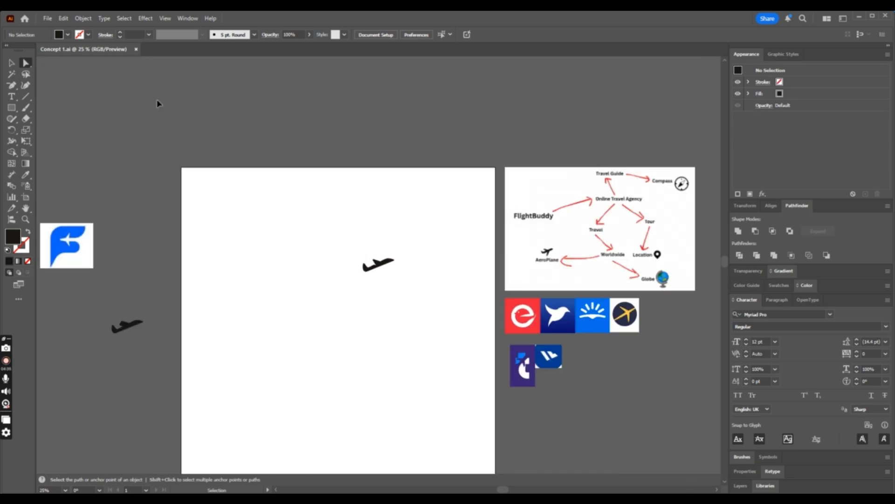
pyautogui.hotkey('ctrl', '+')
# - Scale the airplane up proportionally to about 539 px wide and move it toward the artboard's centre
pyautogui.press('v')
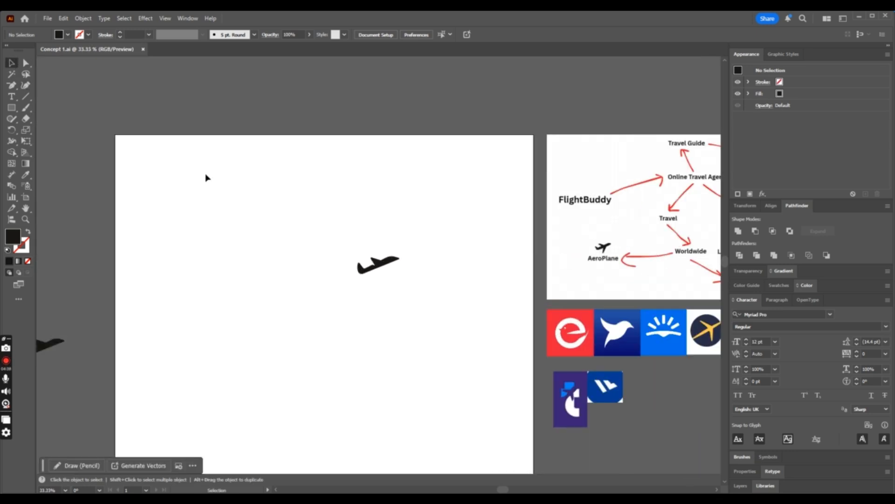
pyautogui.click(398, 269)
pyautogui.moveTo(399, 274); pyautogui.dragTo(472, 304)
pyautogui.moveTo(434, 280); pyautogui.dragTo(327, 295)
pyautogui.click(426, 320)
# - Examine the scaled-up airplane on the artboard at several zoom levels to judge its size and shape
pyautogui.hotkey('ctrl', '-')
pyautogui.hotkey('ctrl', '-')
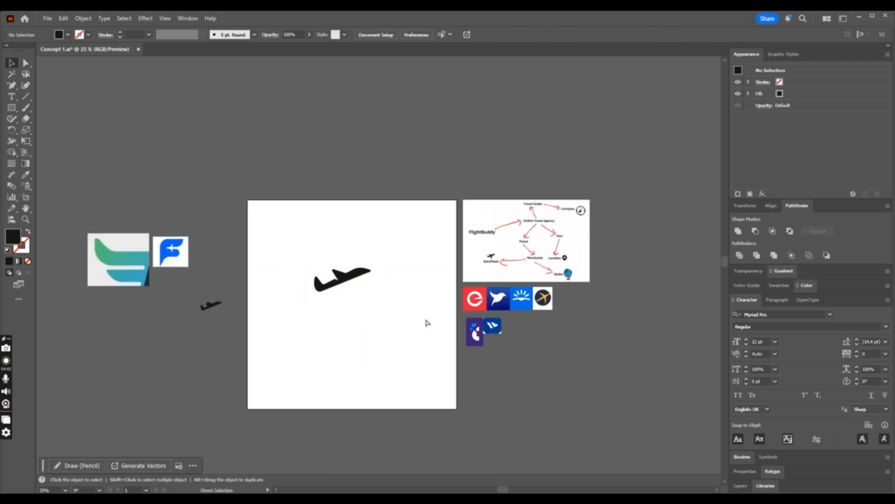
pyautogui.hotkey('ctrl', '+')
pyautogui.hotkey('ctrl', '+')
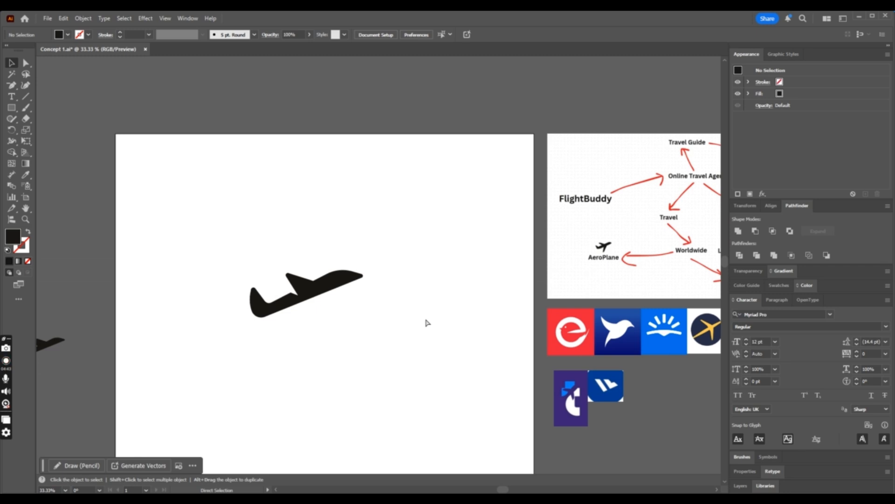
pyautogui.hotkey('ctrl', '+')
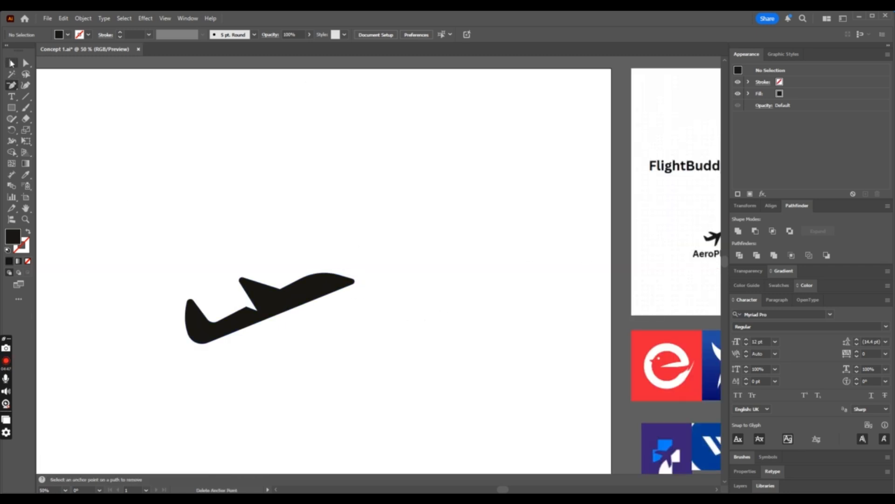
pyautogui.hotkey('ctrl', '-')
pyautogui.hotkey('ctrl', '-')
pyautogui.hotkey('ctrl', '+')
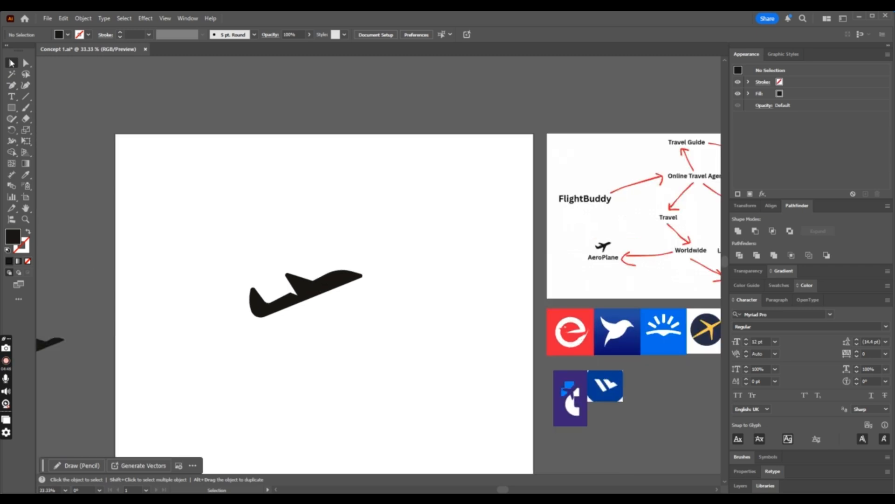
pyautogui.hotkey('ctrl', '+')
pyautogui.hotkey('ctrl', '-')
pyautogui.hotkey('ctrl', '+')
pyautogui.hotkey('ctrl', '+')
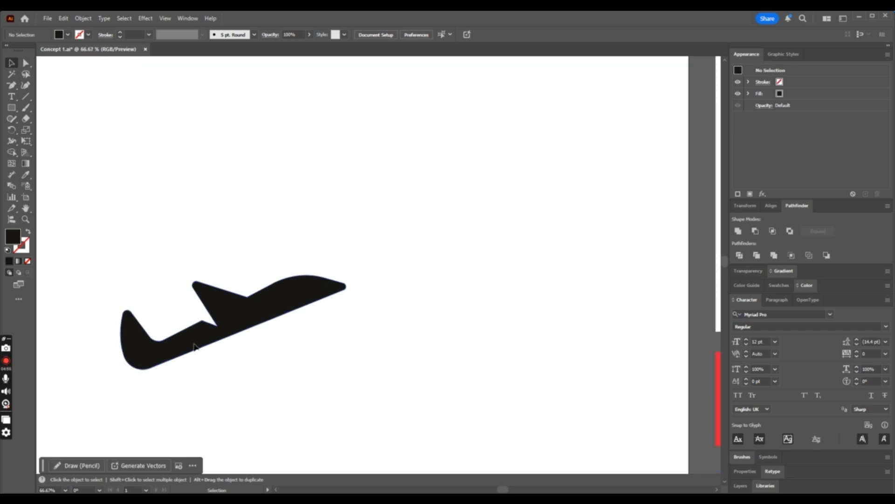
# - Draw a diagonal cutting line about 157 px wide and 336 px high across the fuselage just ahead of the tail
pyautogui.click(193, 343)
pyautogui.click(26, 97)
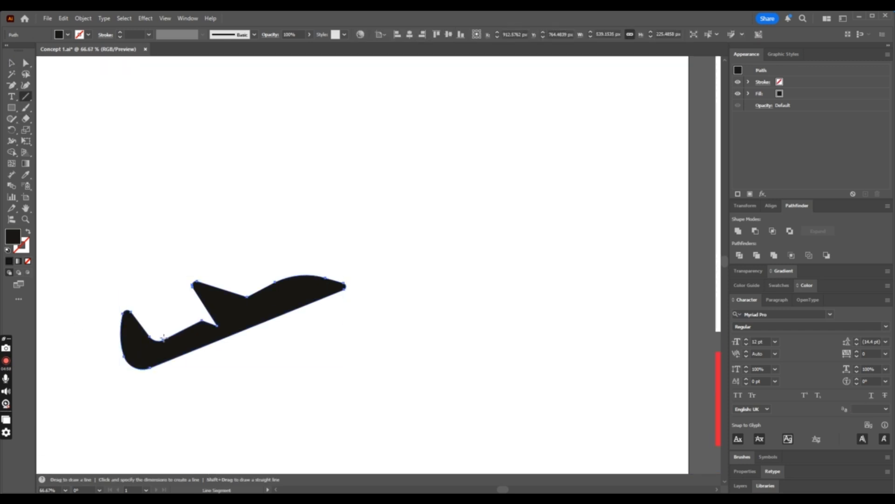
pyautogui.moveTo(164, 338); pyautogui.dragTo(196, 410)
pyautogui.press('v')
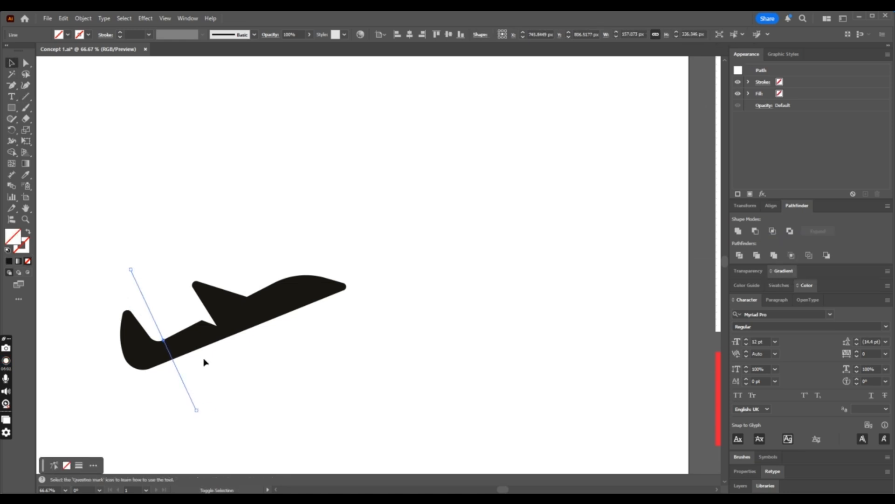
# - Remove the tail section behind the cutting line from the airplane with the Shape Builder
pyautogui.keyDown('shift'); pyautogui.click(203, 344); pyautogui.keyUp('shift')
pyautogui.click(12, 152)
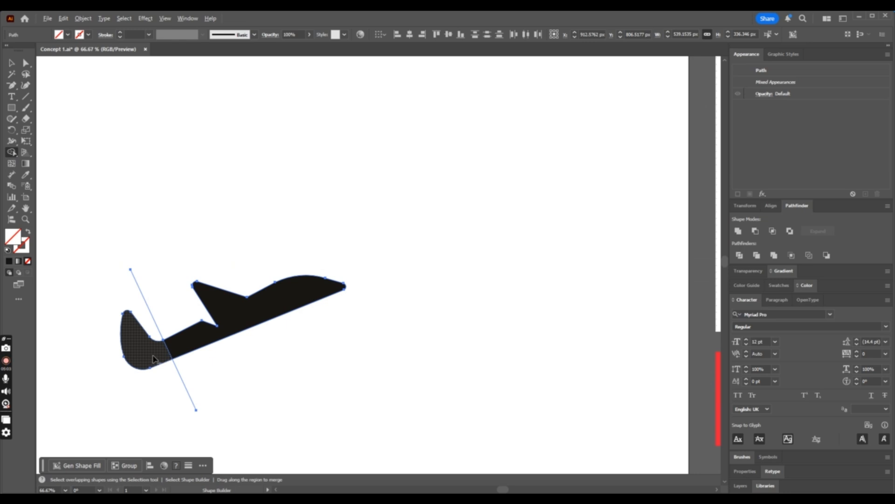
pyautogui.keyDown('alt'); pyautogui.click(138, 343); pyautogui.keyUp('alt')
pyautogui.press('v')
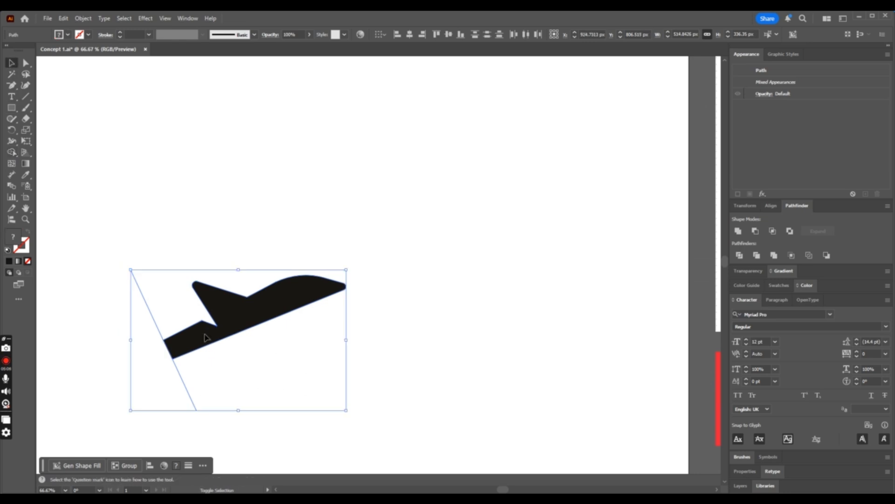
pyautogui.click(386, 362)
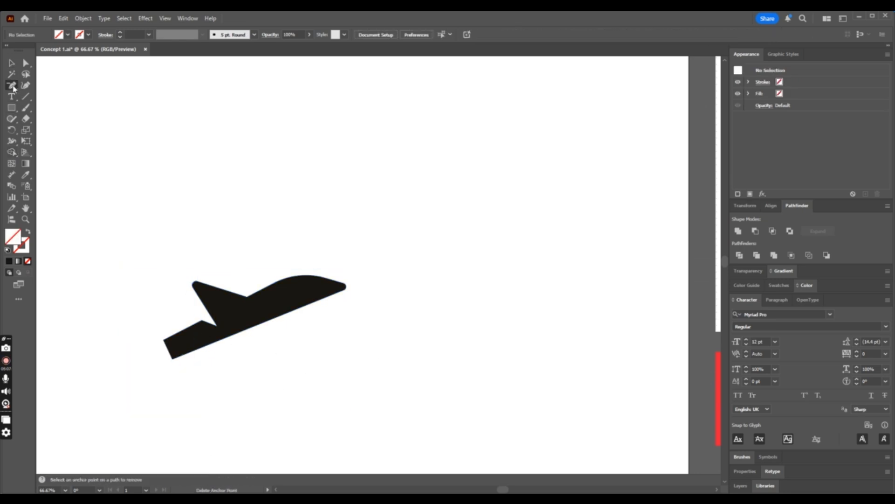
# - Draw a circle about 102 px in diameter beside the airplane's nose and give it the airplane's black fill
pyautogui.moveTo(12, 85); pyautogui.dragTo(51, 131)
pyautogui.moveTo(504, 229); pyautogui.dragTo(547, 262)
pyautogui.click(26, 175)
pyautogui.click(261, 310)
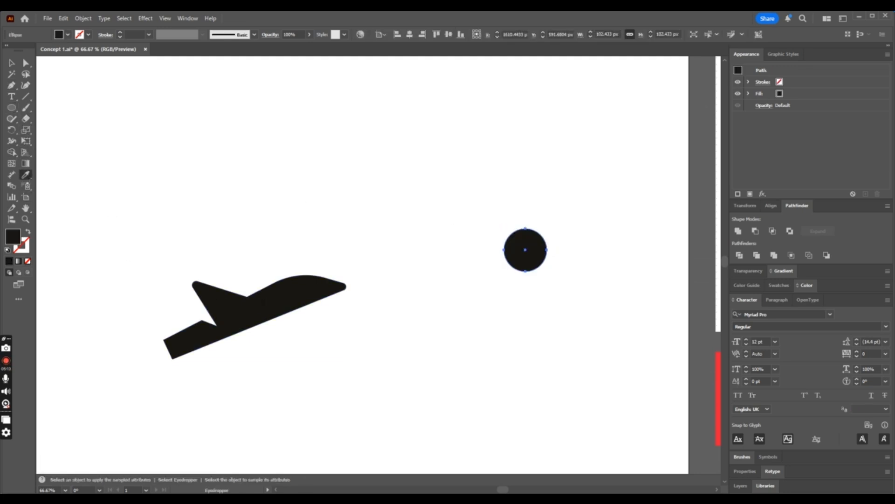
# - Reshape the circle into a location pin by pulling its lowest point down, converting it to a corner and adjusting the side handles
pyautogui.click(12, 63)
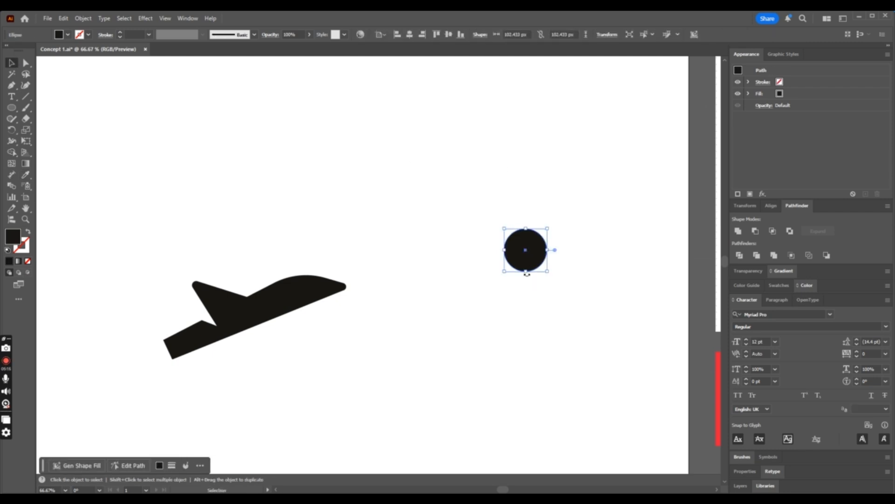
pyautogui.click(24, 66)
pyautogui.moveTo(525, 271)
pyautogui.mouseDown()
pyautogui.moveTo(526, 293)
pyautogui.moveTo(526, 285)
pyautogui.mouseUp()
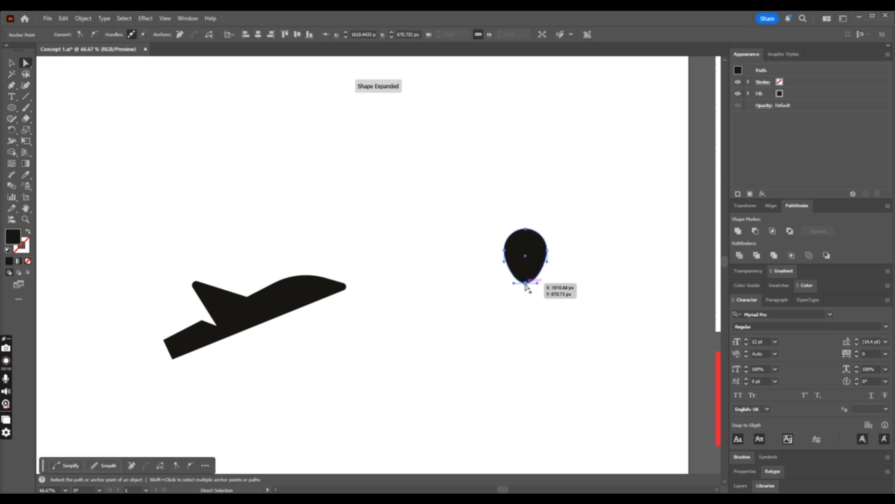
pyautogui.click(82, 34)
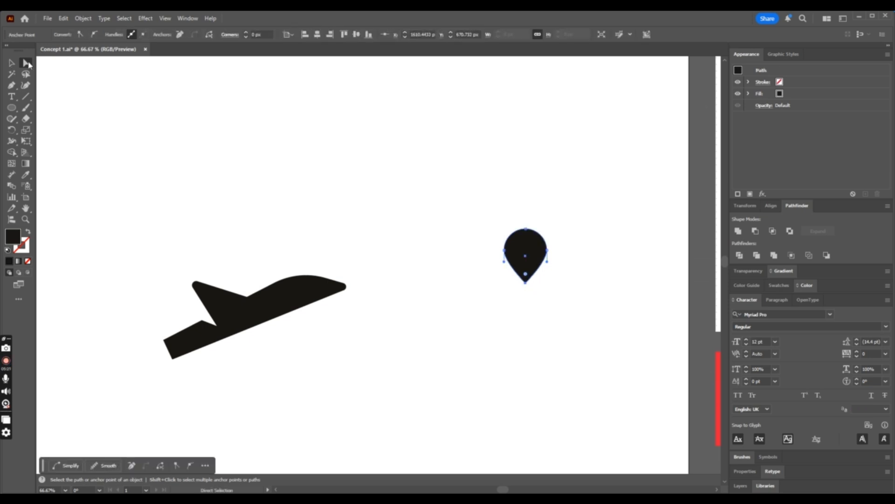
pyautogui.moveTo(505, 266); pyautogui.dragTo(548, 271)
# - Draw a circle about 36 px in diameter inside the pin's head and centre it horizontally on the pin
pyautogui.click(11, 107)
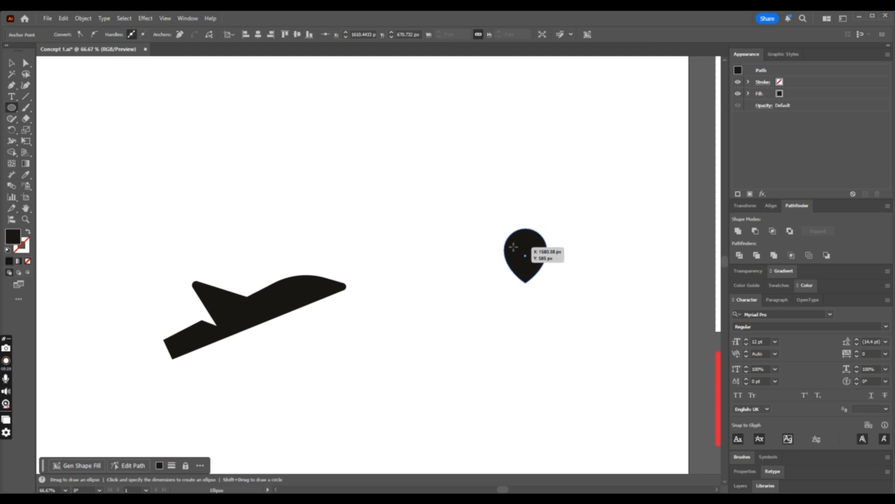
pyautogui.moveTo(516, 241); pyautogui.dragTo(533, 256)
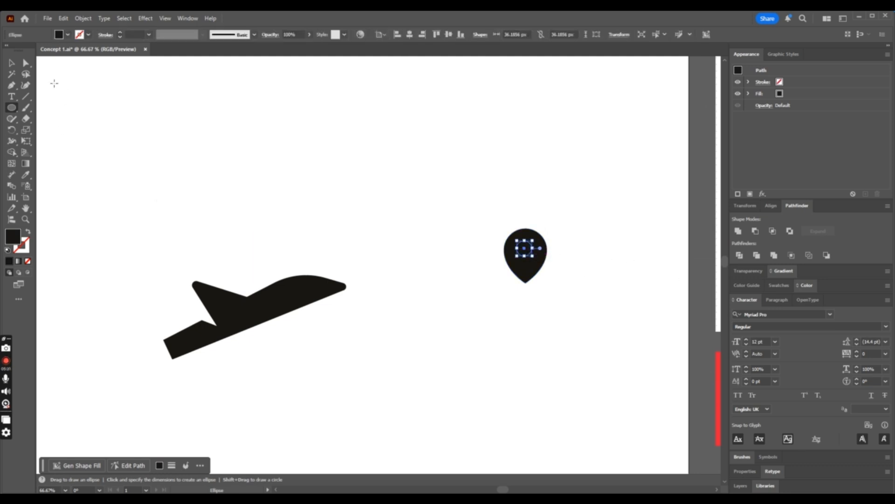
pyautogui.click(19, 62)
pyautogui.moveTo(501, 228); pyautogui.dragTo(586, 300)
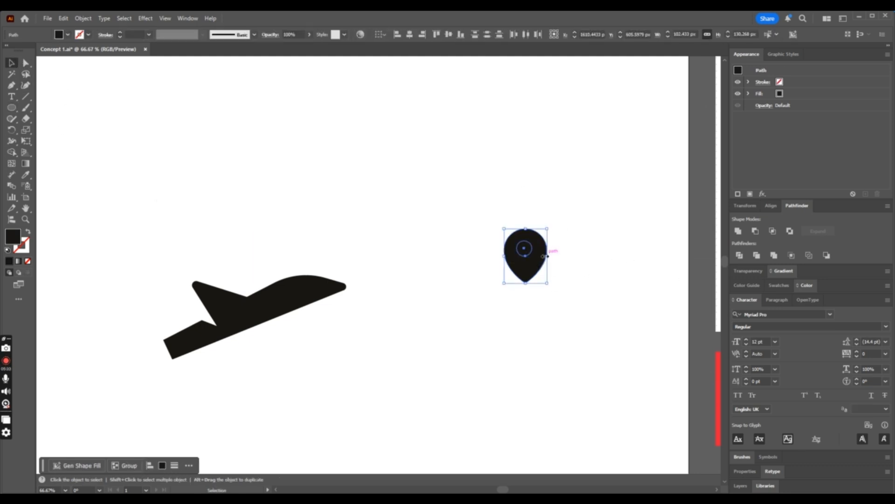
pyautogui.click(409, 35)
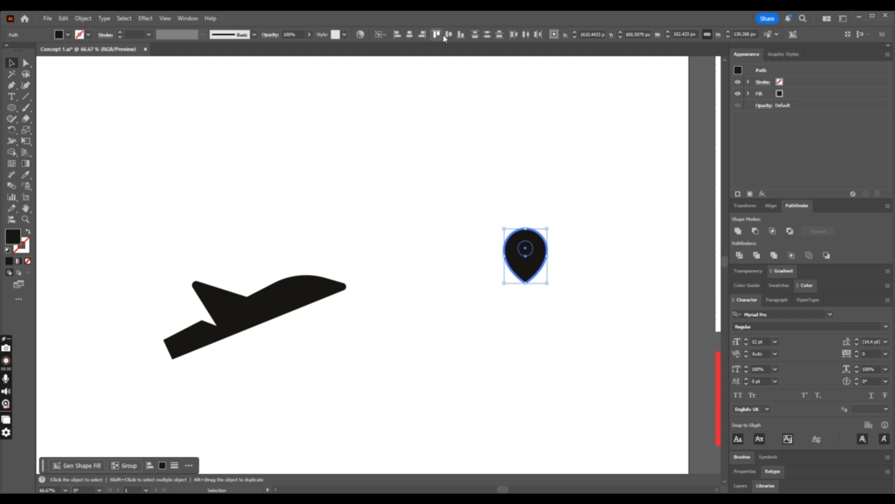
pyautogui.click(605, 189)
pyautogui.moveTo(531, 256); pyautogui.dragTo(507, 276)
pyautogui.click(591, 238)
# - Place a copy of the pin and its inner circle off the artboard, below the spare airplane
pyautogui.hotkey('ctrl', '-')
pyautogui.hotkey('ctrl', '-')
pyautogui.hotkey('ctrl', '-')
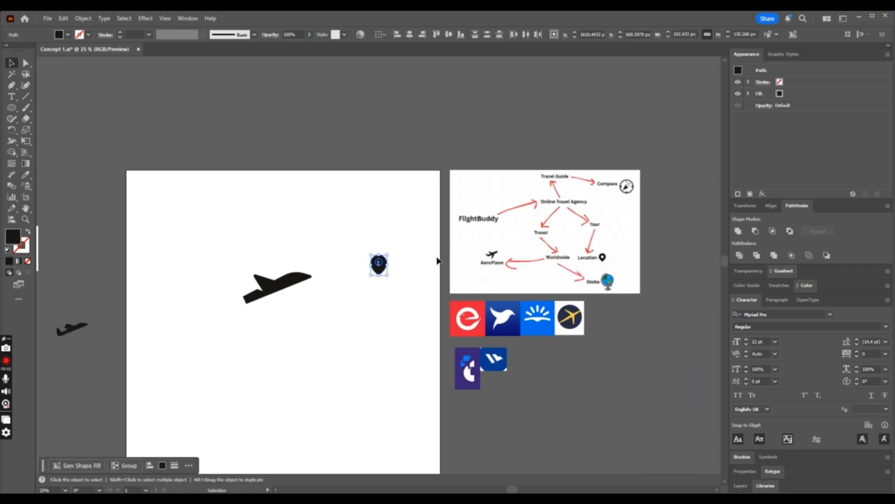
pyautogui.moveTo(379, 266); pyautogui.dragTo(92, 372)
pyautogui.click(276, 371)
# - Subtract the small circle from the pin on the artboard to cut a hole in its head
pyautogui.moveTo(404, 231); pyautogui.dragTo(371, 305)
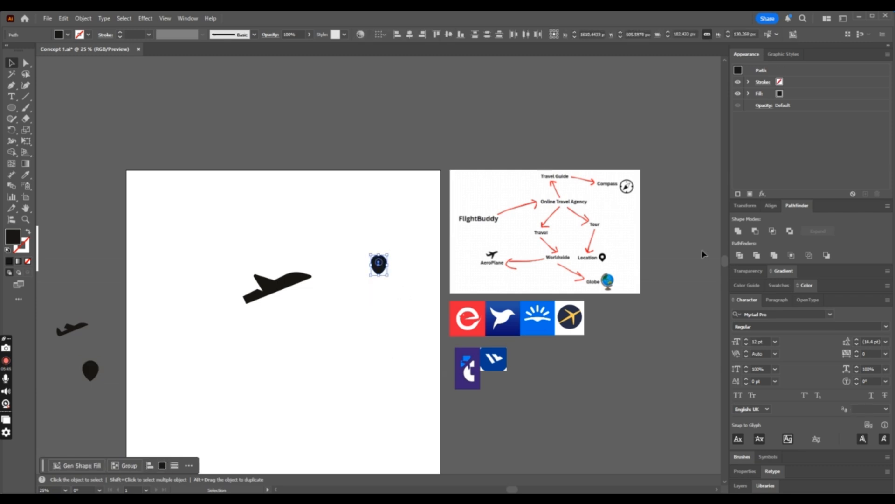
pyautogui.click(756, 234)
pyautogui.hotkey('ctrl', '+')
pyautogui.hotkey('ctrl', '+')
pyautogui.hotkey('ctrl', '+')
pyautogui.click(397, 285)
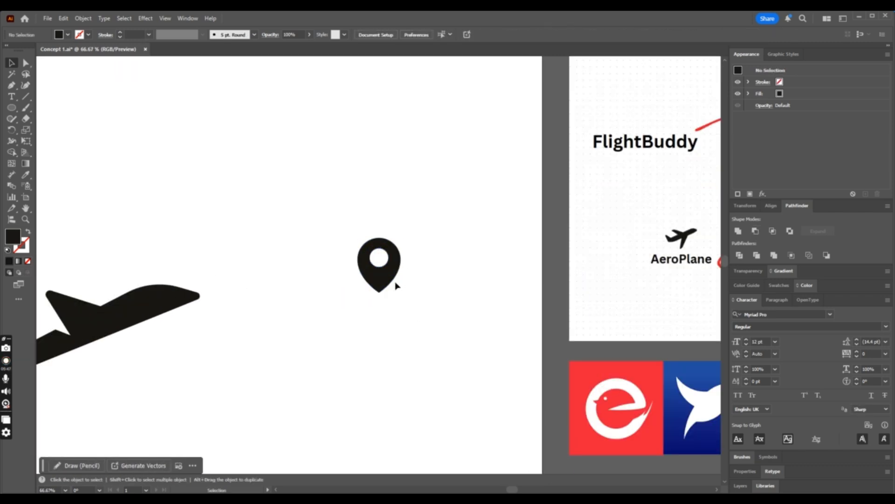
# - Move the location pin onto the cut tail end of the airplane and tilt it so its tip meets the fuselage's lower edge
pyautogui.moveTo(396, 286); pyautogui.dragTo(286, 306)
pyautogui.hotkey('ctrl', '-')
pyautogui.hotkey('ctrl', '-')
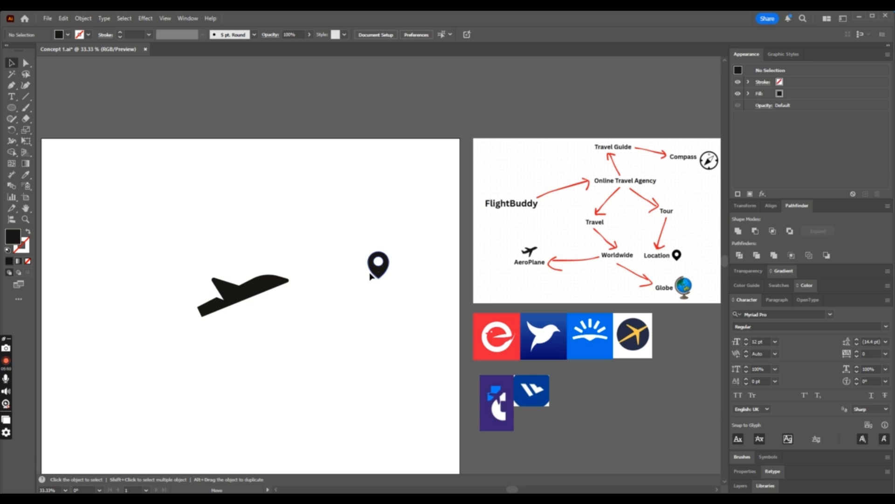
pyautogui.moveTo(371, 276); pyautogui.dragTo(191, 311)
pyautogui.hotkey('ctrl', '+')
pyautogui.hotkey('ctrl', '+')
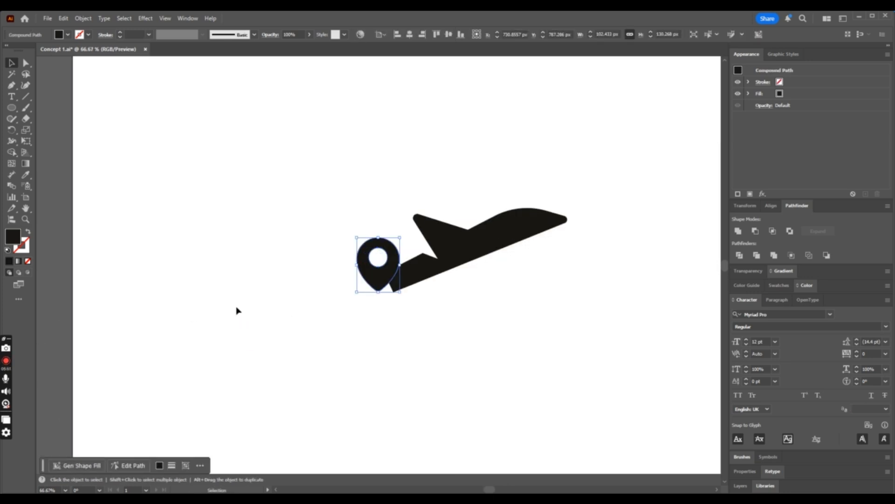
pyautogui.moveTo(400, 297); pyautogui.dragTo(422, 292)
pyautogui.click(465, 321)
# - Try rotating the whole pin-and-airplane mark clockwise to a nearly level angle, and undo the rotation
pyautogui.hotkey('ctrl', '-')
pyautogui.hotkey('ctrl', '-')
pyautogui.hotkey('ctrl', '+')
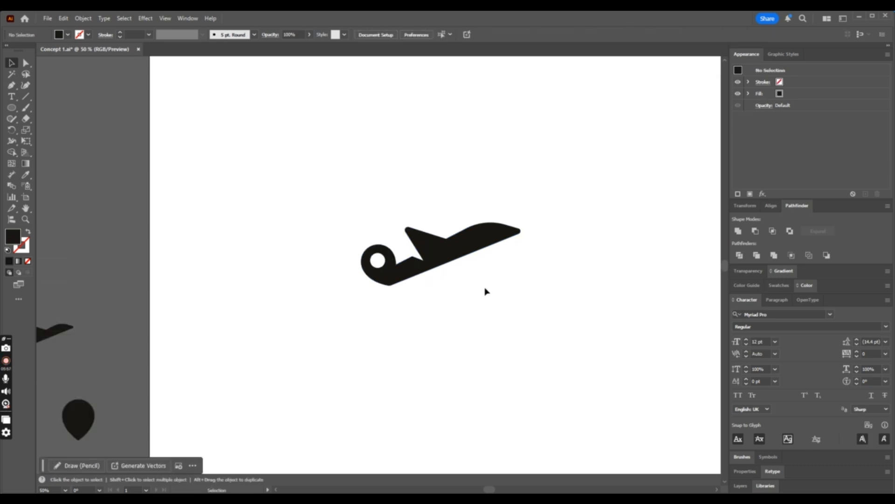
pyautogui.moveTo(344, 216); pyautogui.dragTo(570, 315)
pyautogui.hotkey('ctrl', '-')
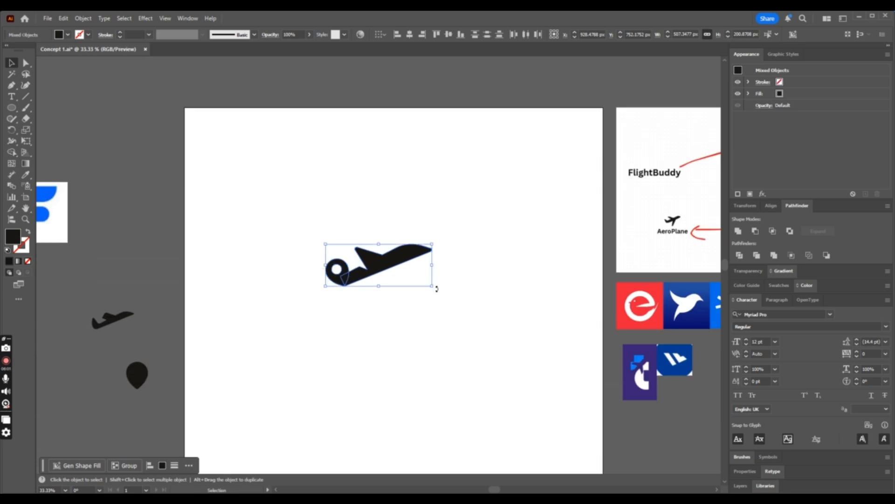
pyautogui.moveTo(437, 289); pyautogui.dragTo(447, 321)
pyautogui.click(447, 324)
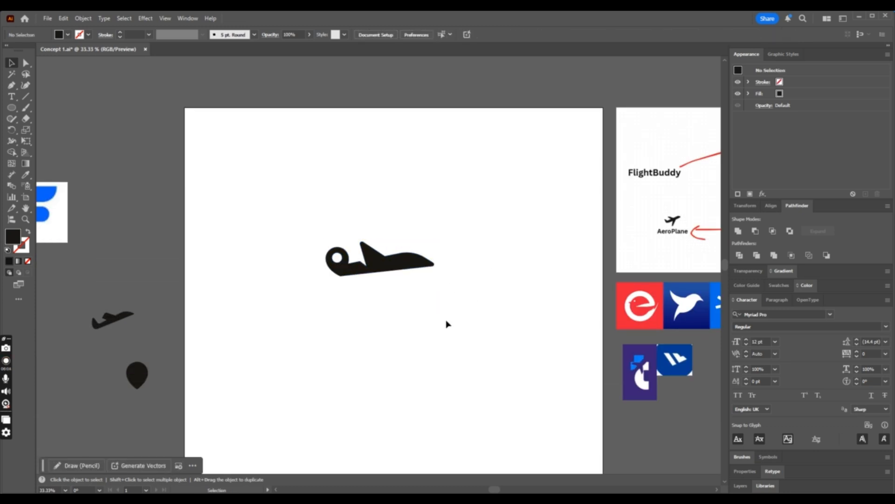
pyautogui.hotkey('ctrl', 'z')
pyautogui.click(468, 304)
# - Place a copy of the pin-and-airplane mark off the artboard, below the spare pin
pyautogui.hotkey('ctrl', '-')
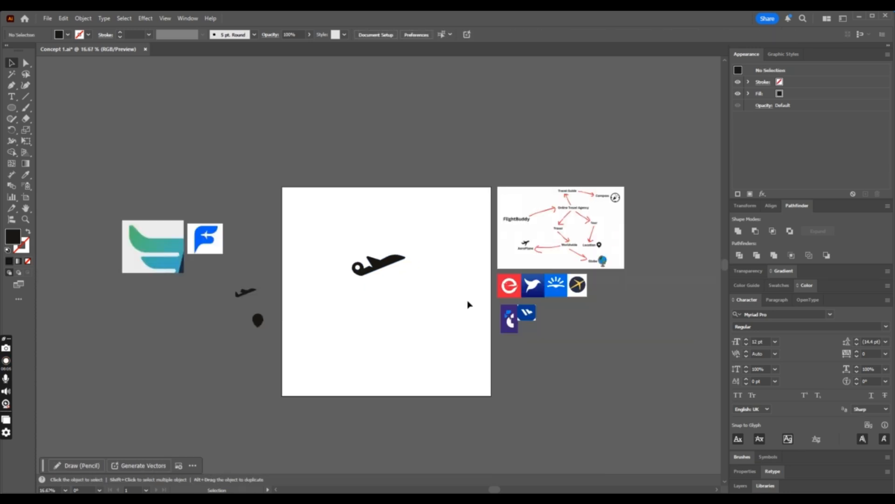
pyautogui.moveTo(425, 252); pyautogui.dragTo(243, 357)
pyautogui.click(369, 358)
# - Create an enlarged outline around the location pin at the tail with Offset Path
pyautogui.hotkey('ctrl', '+')
pyautogui.hotkey('ctrl', '+')
pyautogui.hotkey('ctrl', '+')
pyautogui.hotkey('ctrl', '+')
pyautogui.hotkey('ctrl', '+')
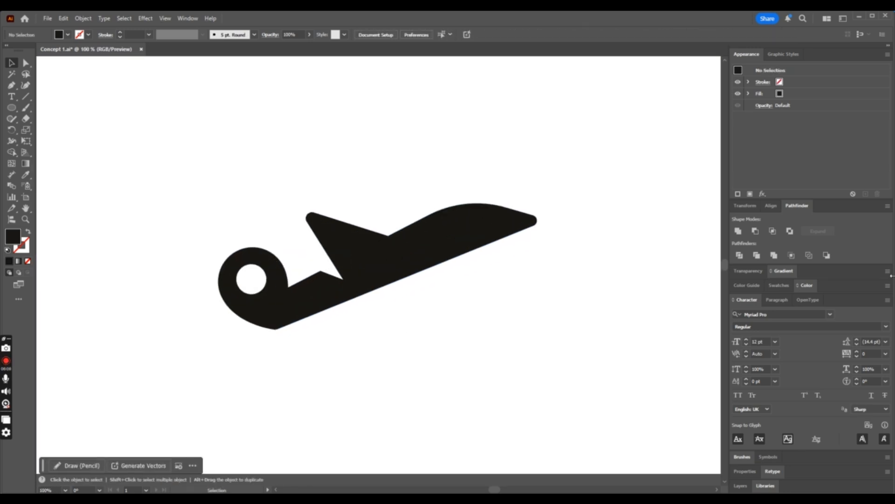
pyautogui.click(251, 297)
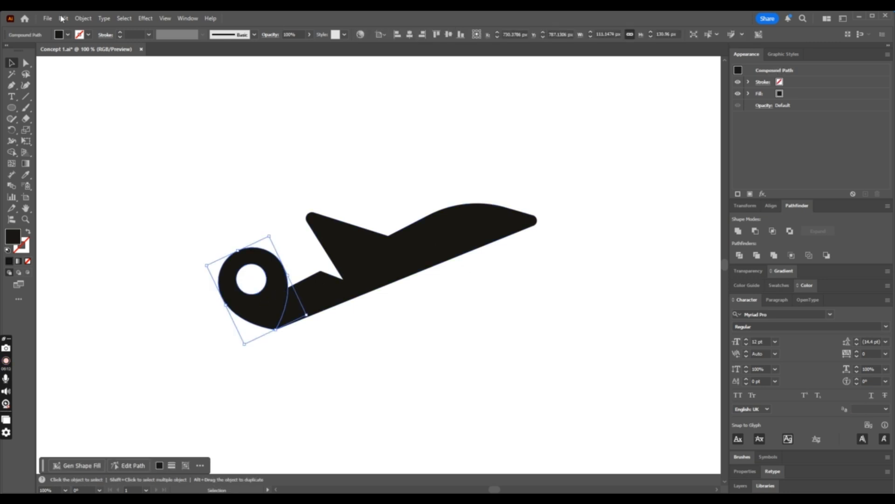
pyautogui.click(83, 19)
pyautogui.moveTo(136, 273)
pyautogui.click(226, 303)
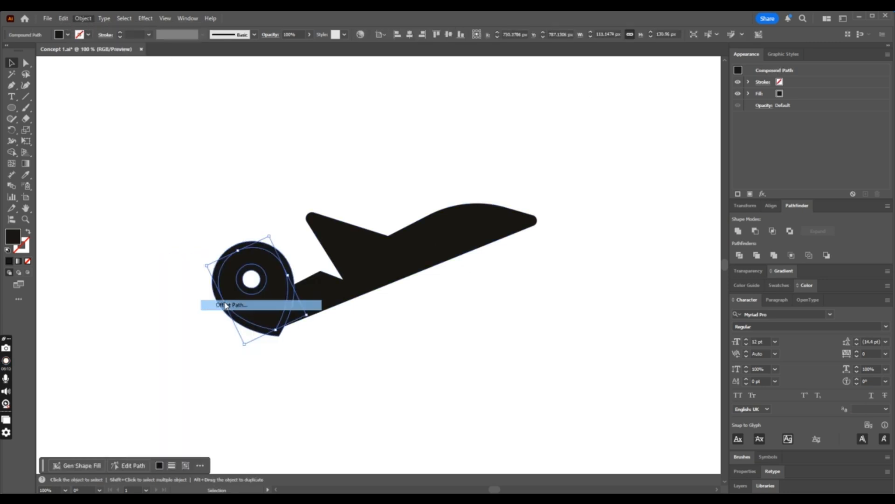
pyautogui.click(215, 197)
# - Subtract the offset pin outline from the airplane to leave a curved gap between the pin and the fuselage
pyautogui.keyDown('shift'); pyautogui.click(338, 302); pyautogui.keyUp('shift')
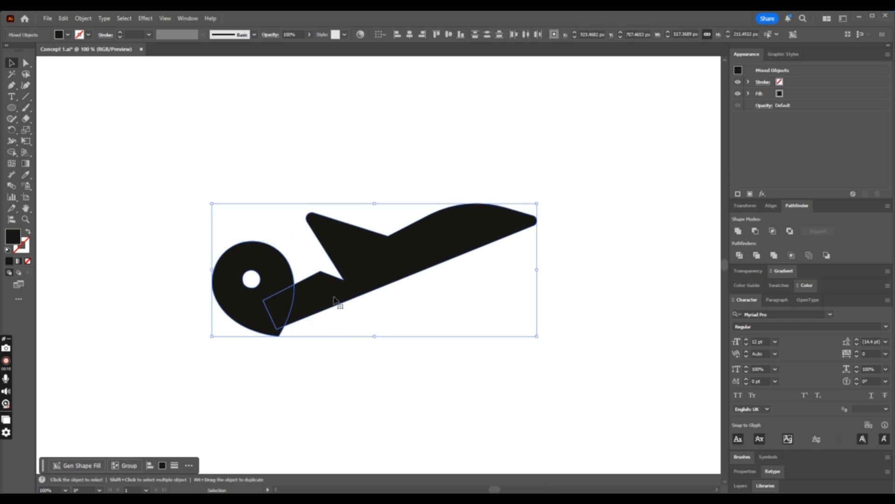
pyautogui.click(756, 231)
pyautogui.click(396, 375)
# - Examine the gap between the pin and the airplane at small and large view sizes
pyautogui.hotkey('ctrl', '-')
pyautogui.hotkey('ctrl', '-')
pyautogui.hotkey('ctrl', '-')
pyautogui.hotkey('ctrl', '-')
pyautogui.hotkey('ctrl', '-')
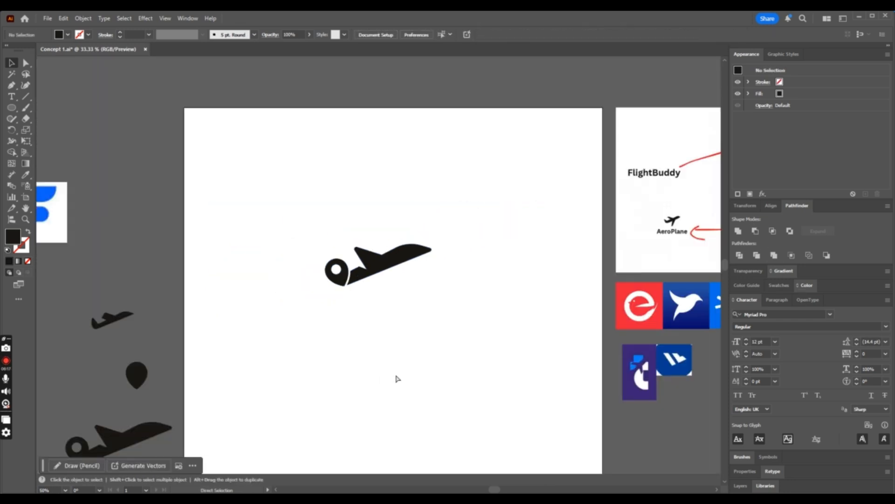
pyautogui.hotkey('ctrl', '+')
pyautogui.hotkey('ctrl', '+')
# - Draw a rectangle about 22 × 24 px below the fuselage and try fully rounding its corners
pyautogui.hotkey('ctrl', '+')
pyautogui.hotkey('ctrl', '+')
pyautogui.hotkey('ctrl', '+')
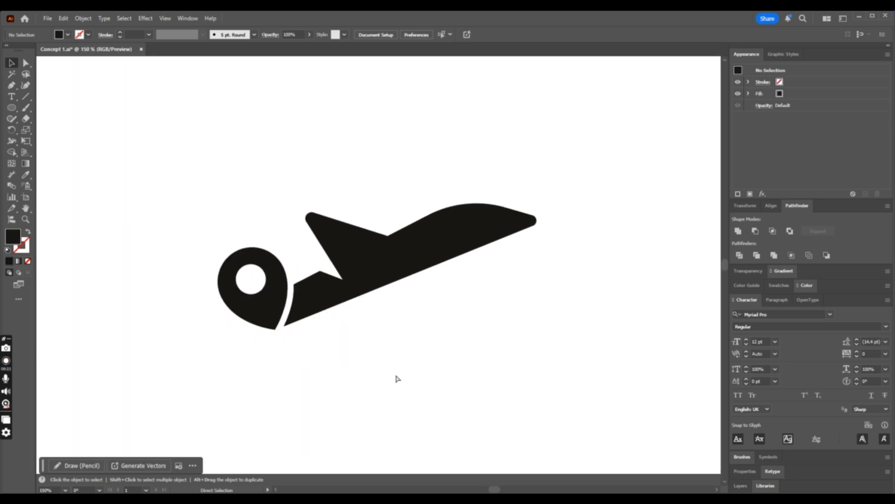
pyautogui.hotkey('ctrl', '-')
pyautogui.hotkey('ctrl', '-')
pyautogui.hotkey('ctrl', '+')
pyautogui.hotkey('ctrl', '+')
pyautogui.hotkey('ctrl', '+')
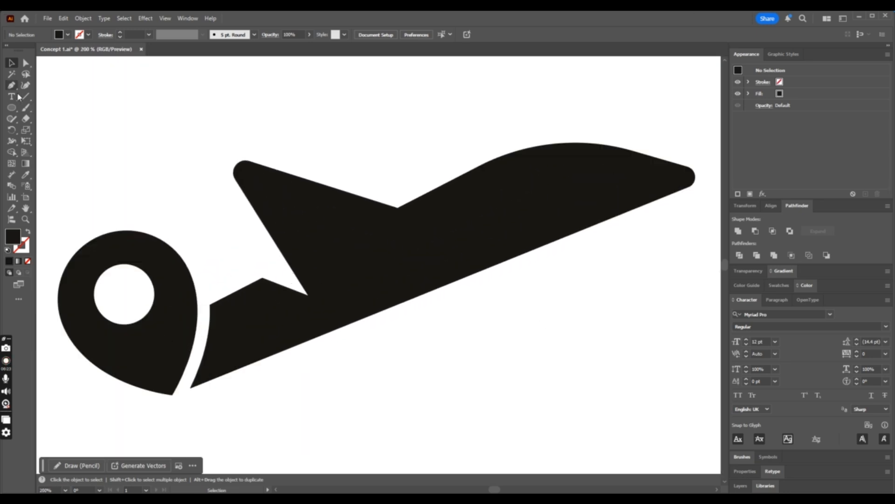
pyautogui.moveTo(13, 112); pyautogui.dragTo(58, 110)
pyautogui.moveTo(462, 345)
pyautogui.mouseDown()
pyautogui.moveTo(489, 375)
pyautogui.moveTo(471, 356)
pyautogui.moveTo(471, 367)
pyautogui.mouseUp()
pyautogui.click(26, 63)
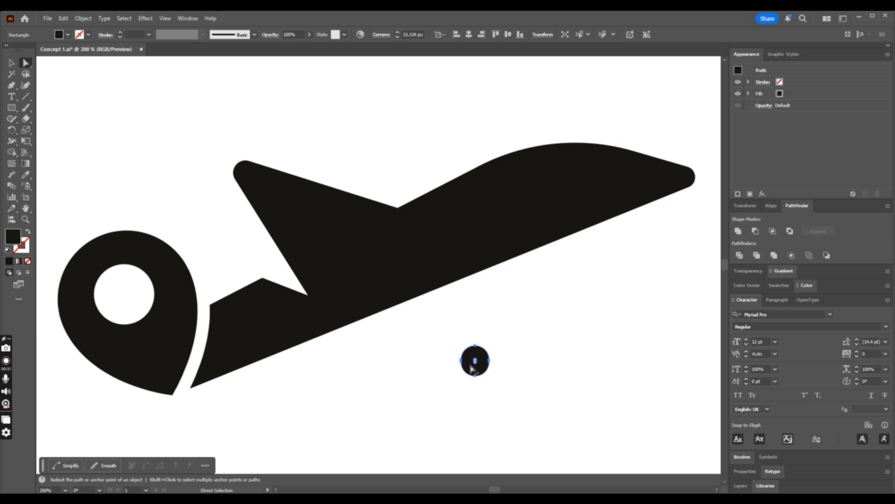
pyautogui.hotkey('ctrl', 'z')
pyautogui.click(11, 63)
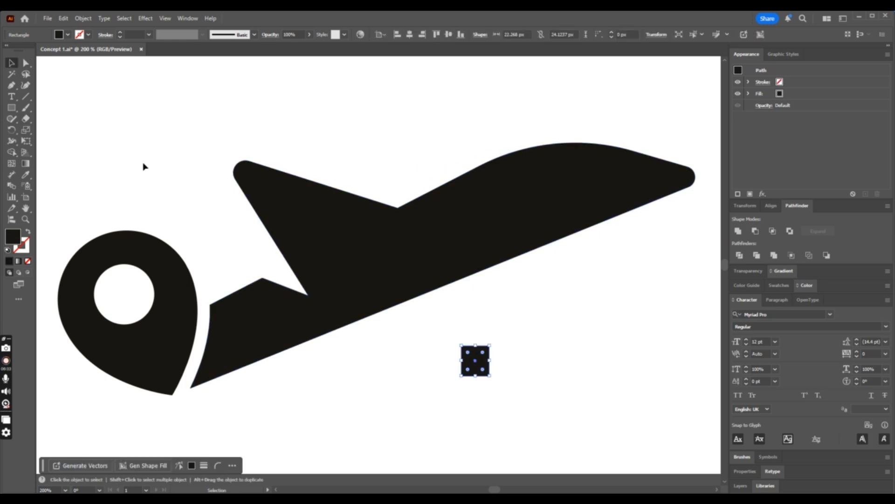
# - Reshape the rectangle into a rounded window about 22 × 32 px, tilted to the fuselage's angle and placed just ahead of the wing
pyautogui.moveTo(475, 375); pyautogui.dragTo(423, 267)
pyautogui.click(26, 63)
pyautogui.press('v')
# - Give the rounded window a white fill sampled from the artboard
pyautogui.click(506, 354)
pyautogui.click(25, 175)
pyautogui.click(427, 124)
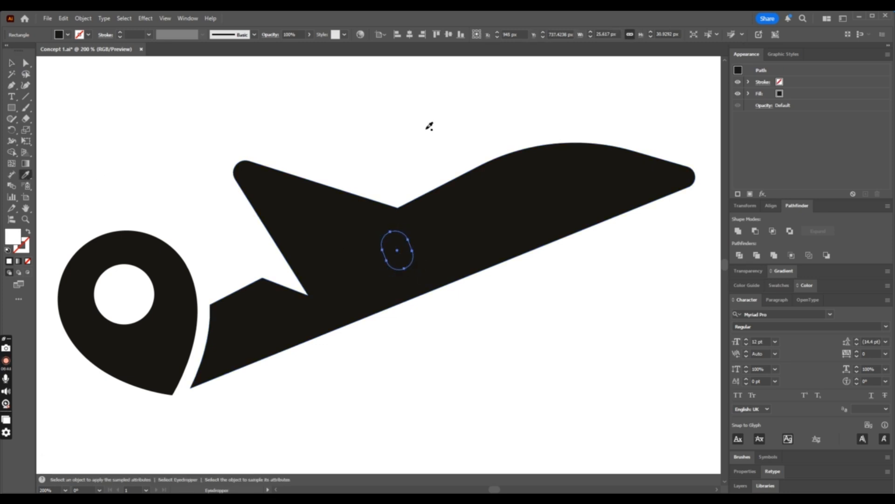
# - Shrink the white window to about 18 × 26 px and place a copy of it nearer the airplane's nose
pyautogui.click(12, 63)
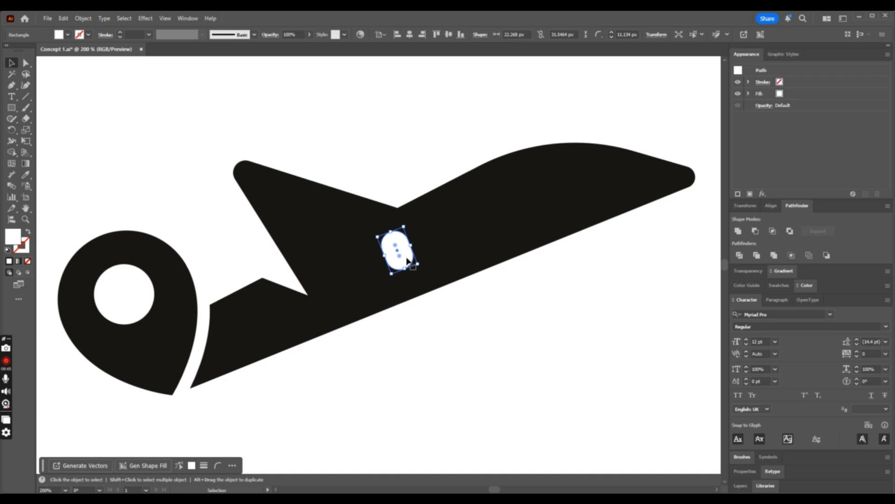
pyautogui.moveTo(411, 264); pyautogui.dragTo(518, 213)
pyautogui.click(581, 318)
pyautogui.click(540, 276)
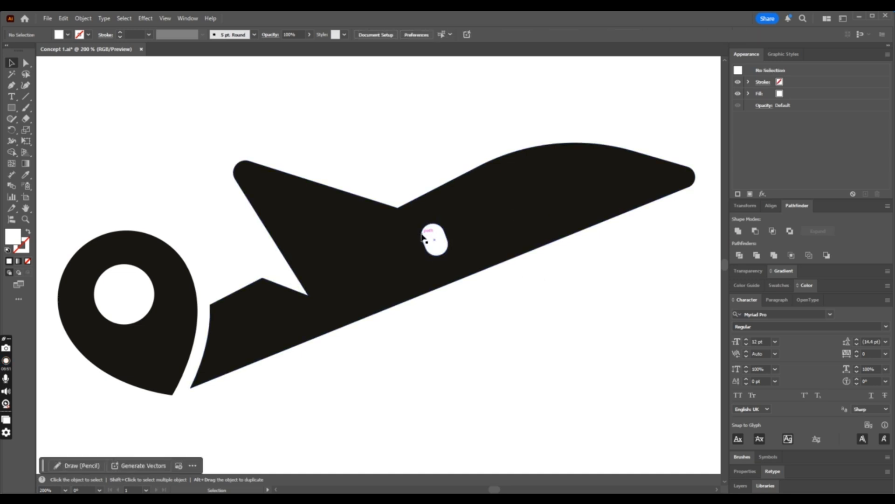
pyautogui.moveTo(433, 240); pyautogui.dragTo(555, 192)
# - Shrink the rear window to about 12 × 17 px and blend it with the front window
pyautogui.click(434, 238)
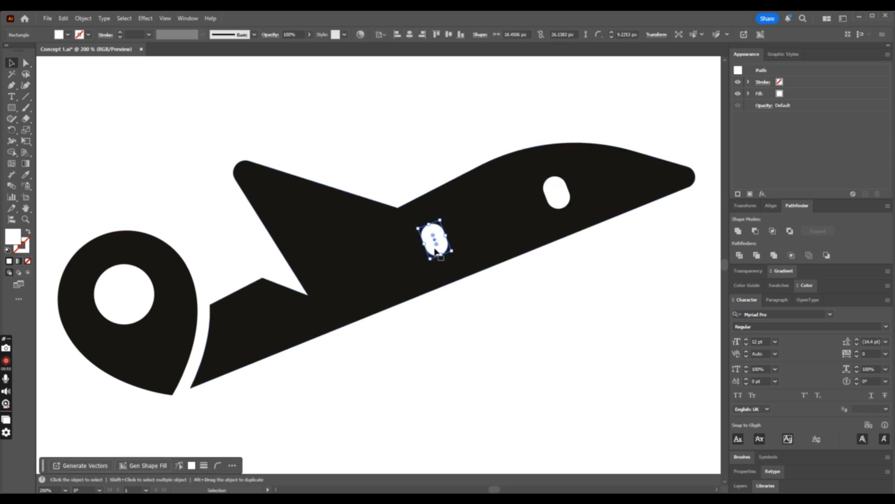
pyautogui.moveTo(449, 251); pyautogui.dragTo(451, 253)
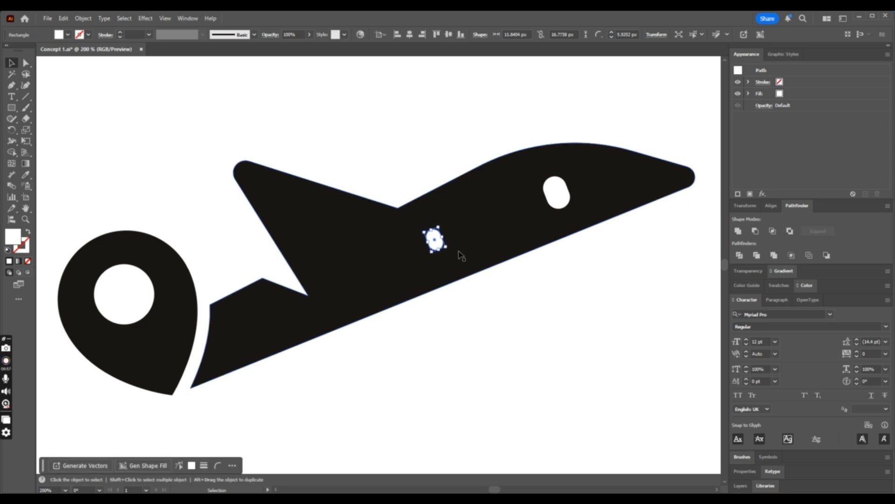
pyautogui.keyDown('shift'); pyautogui.click(560, 196); pyautogui.keyUp('shift')
pyautogui.hotkey('ctrl', 'alt', 'b')
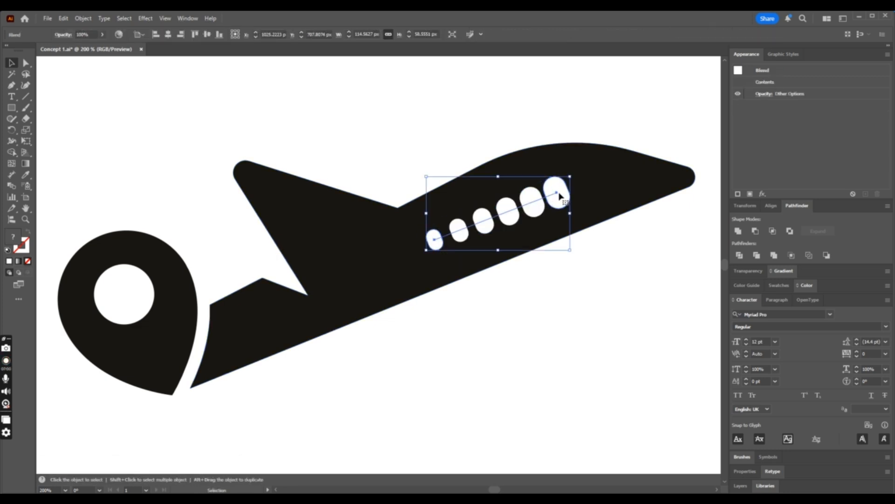
# - Set the window blend's spacing to specified steps with three intermediate windows
pyautogui.doubleClick(15, 188)
pyautogui.click(717, 236)
pyautogui.click(707, 258)
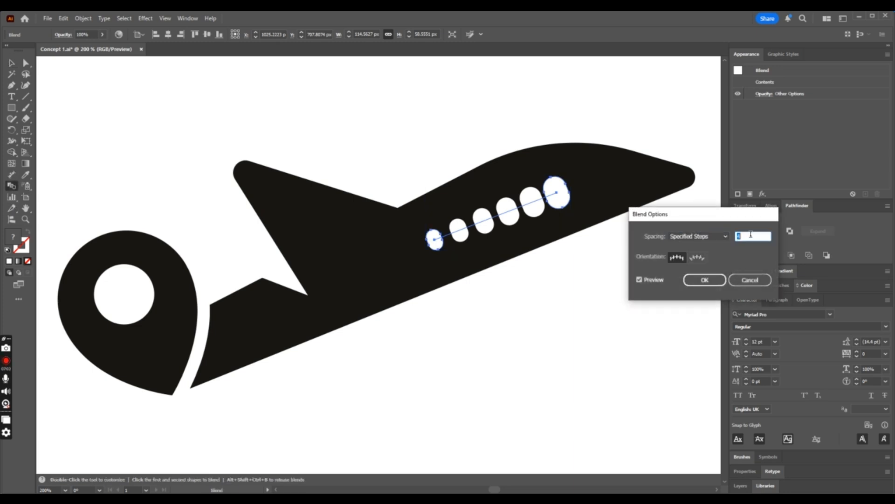
pyautogui.click(705, 279)
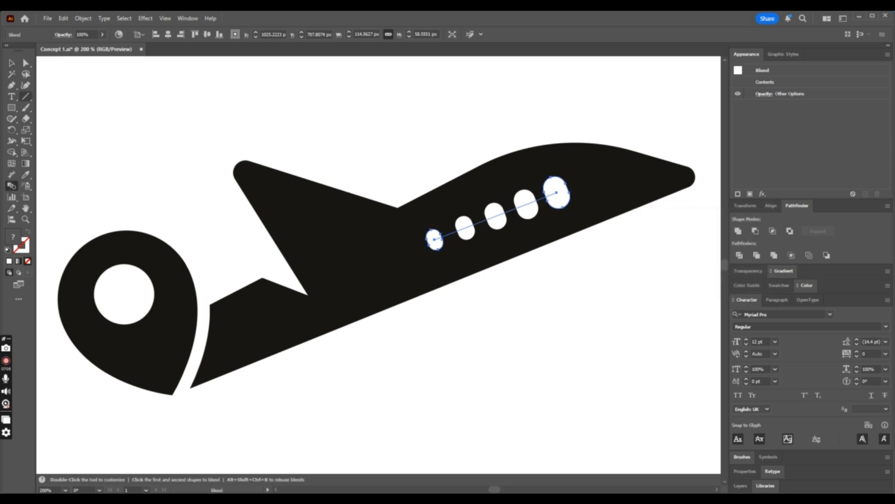
# - Expand the window blend's object and fill into separate shapes
pyautogui.click(83, 18)
pyautogui.click(89, 123)
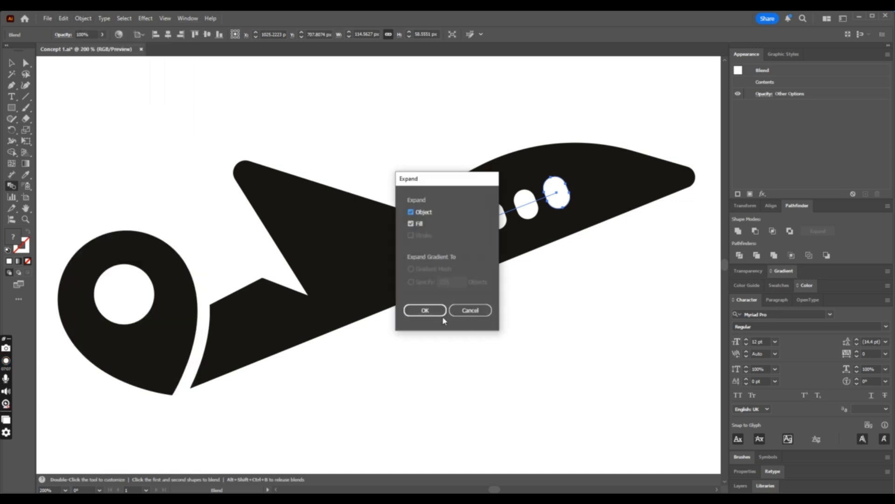
pyautogui.press('Return')
pyautogui.press('v')
pyautogui.click(326, 86)
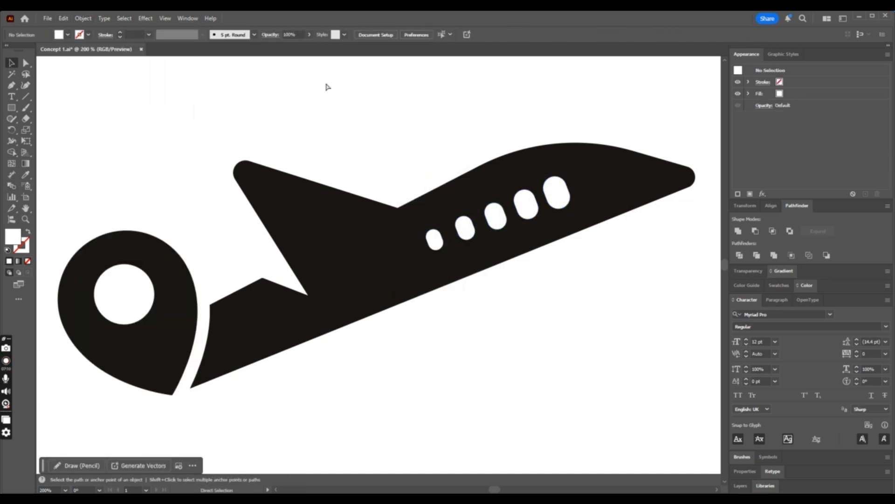
# - Delete the row of white windows from the fuselage
pyautogui.hotkey('ctrl', '0')
pyautogui.hotkey('ctrl', '-')
pyautogui.hotkey('ctrl', '-')
pyautogui.hotkey('ctrl', '-')
pyautogui.press('a')
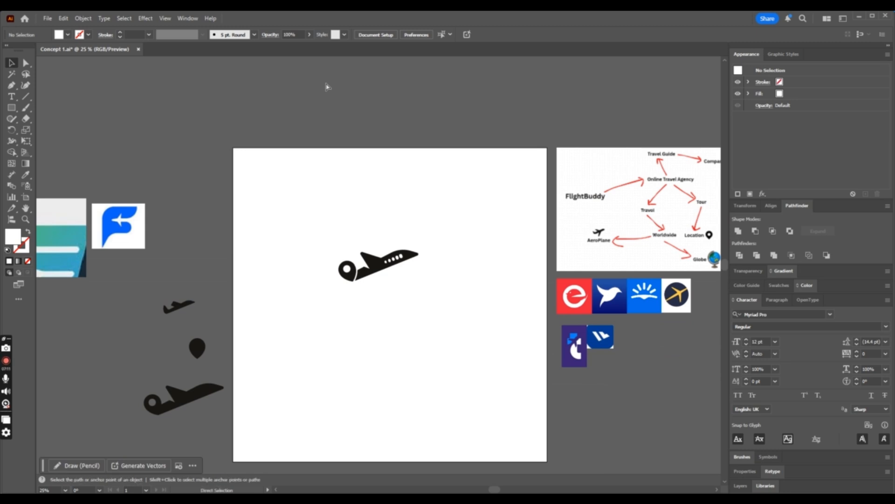
pyautogui.hotkey('ctrl', '+')
pyautogui.hotkey('ctrl', '+')
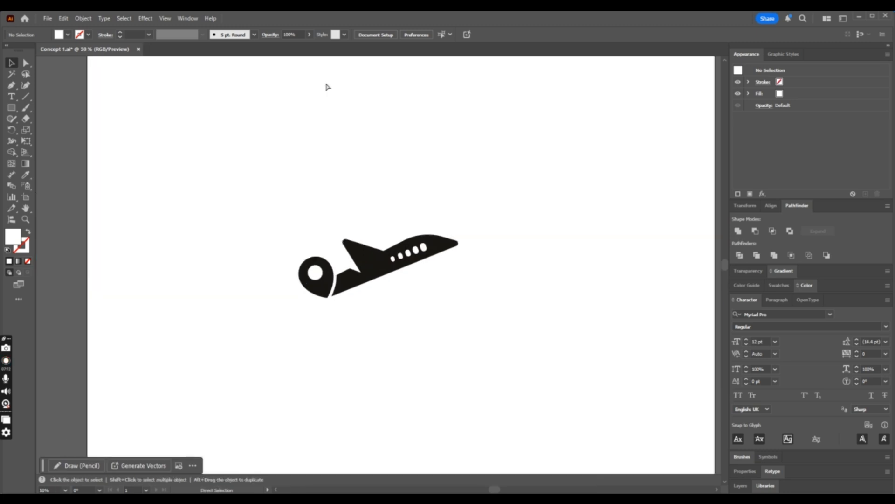
pyautogui.click(424, 249)
pyautogui.press('Delete')
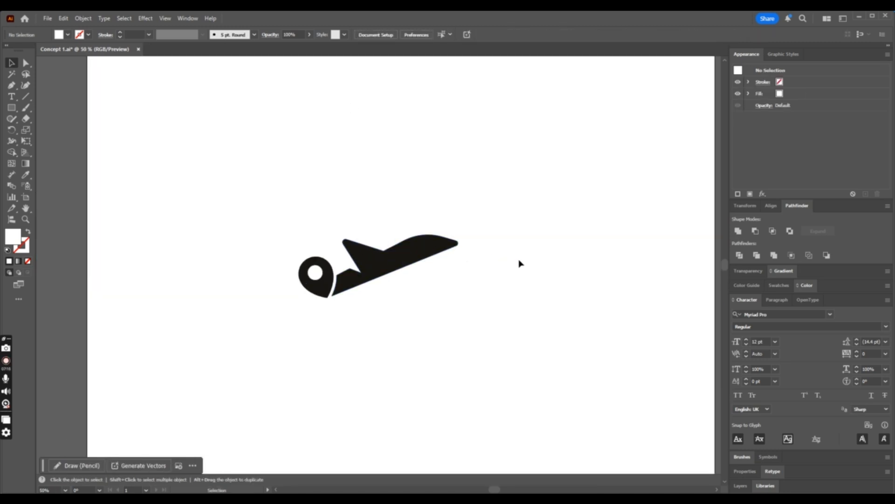
# - Move the whole airplane-and-pin logo mark from the artboard's upper-left area to just beyond its centre
pyautogui.moveTo(535, 207); pyautogui.dragTo(221, 360)
pyautogui.hotkey('ctrl', '-')
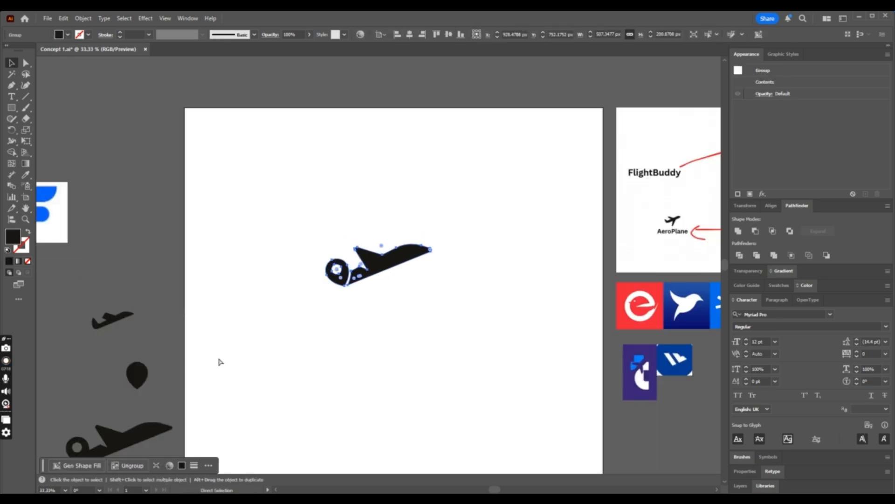
pyautogui.hotkey('ctrl', '-')
pyautogui.hotkey('ctrl', '-')
pyautogui.click(402, 268)
pyautogui.moveTo(412, 270); pyautogui.dragTo(441, 291)
pyautogui.press('a')
pyautogui.hotkey('ctrl', '+')
pyautogui.hotkey('ctrl', '+')
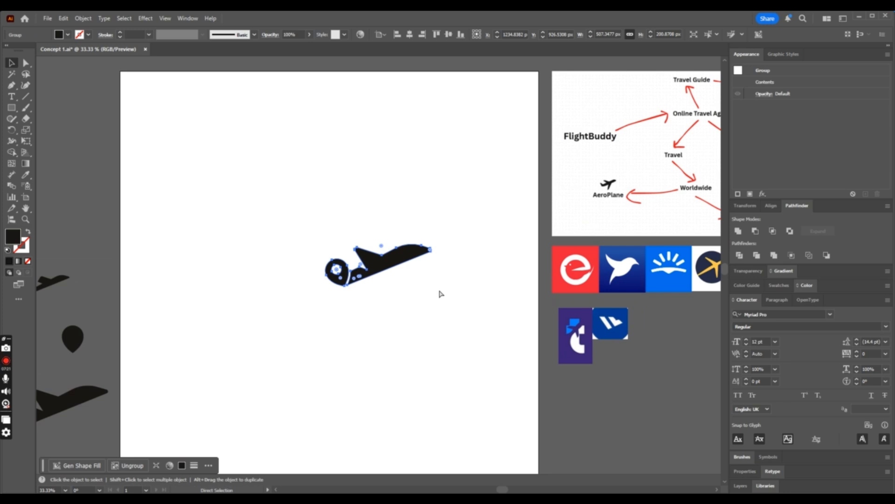
pyautogui.hotkey('ctrl', '+')
pyautogui.hotkey('ctrl', '+')
pyautogui.click(458, 347)
# - Reposition the logo mark so it sits nearly centred horizontally and slightly above the artboard's middle
pyautogui.hotkey('ctrl', '-')
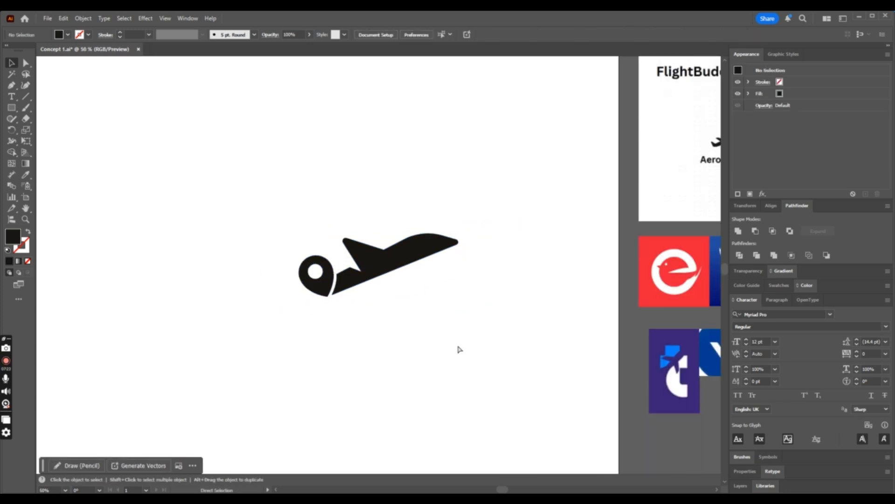
pyautogui.hotkey('ctrl', '-')
pyautogui.hotkey('ctrl', '-')
pyautogui.hotkey('ctrl', '+')
pyautogui.hotkey('ctrl', '-')
pyautogui.hotkey('ctrl', '-')
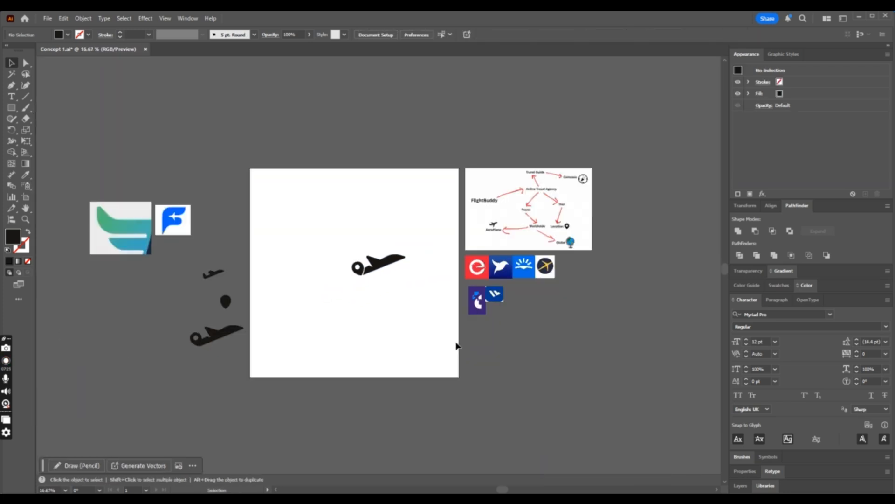
pyautogui.click(391, 262)
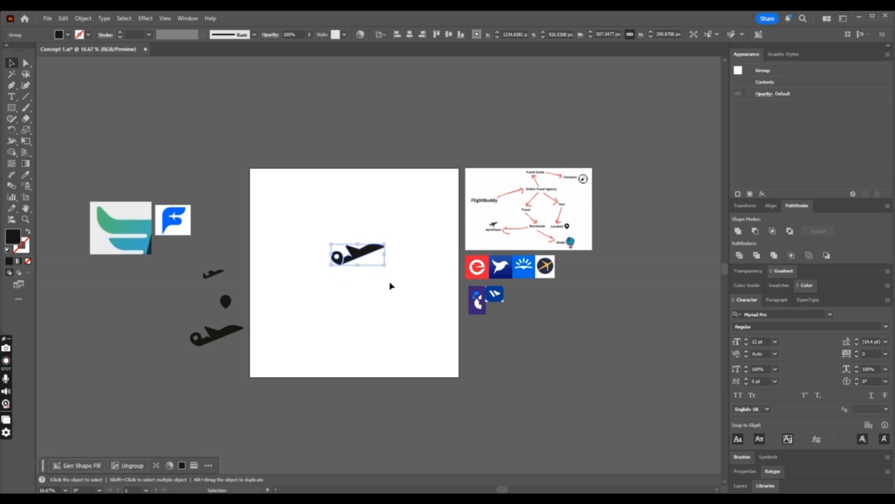
pyautogui.click(404, 290)
pyautogui.hotkey('ctrl', '+')
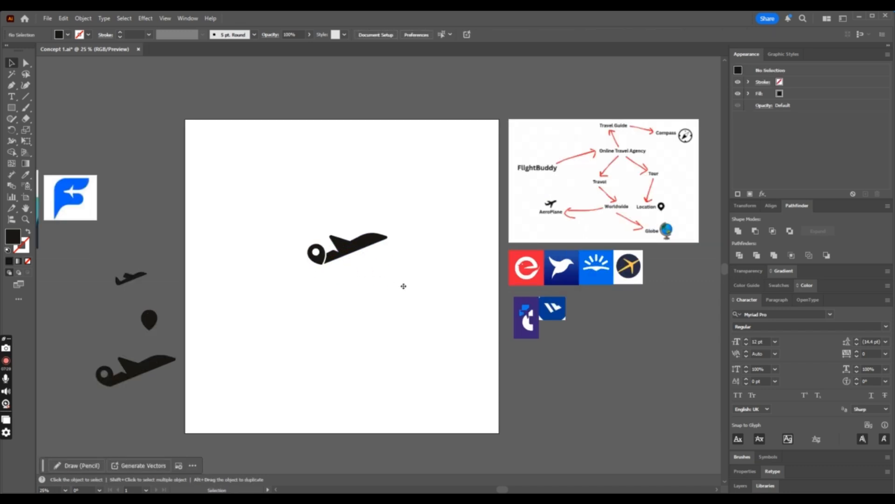
pyautogui.press('a')
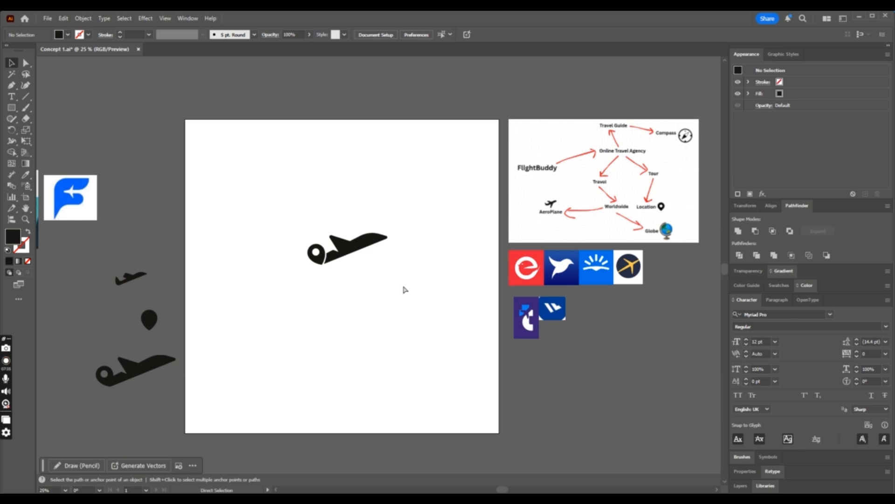
pyautogui.hotkey('ctrl', '+')
pyautogui.hotkey('ctrl', '+')
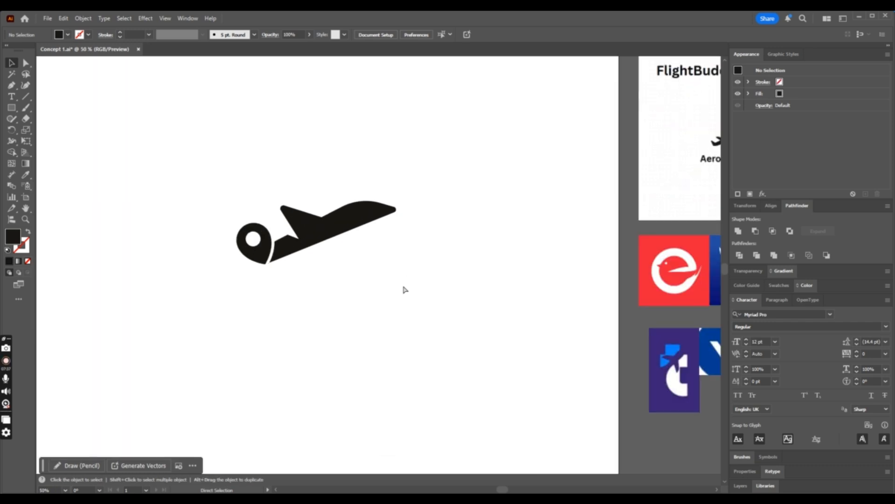
pyautogui.click(26, 62)
pyautogui.moveTo(456, 154); pyautogui.dragTo(330, 266)
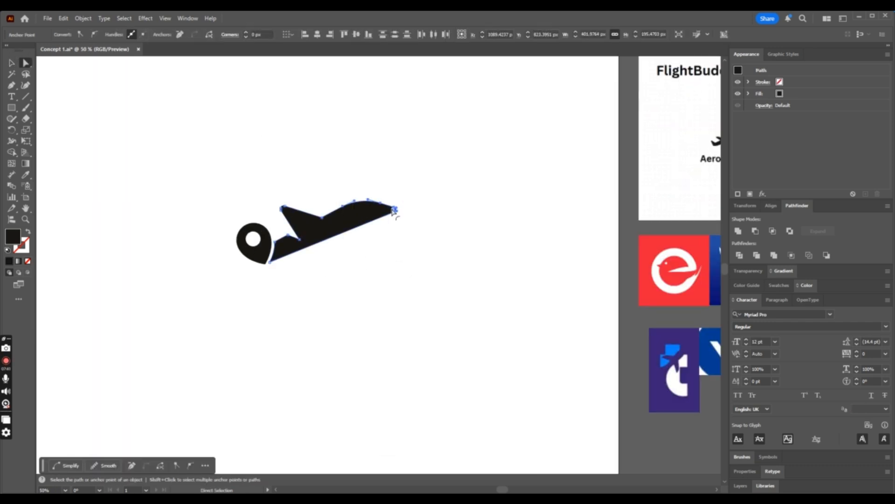
pyautogui.click(457, 223)
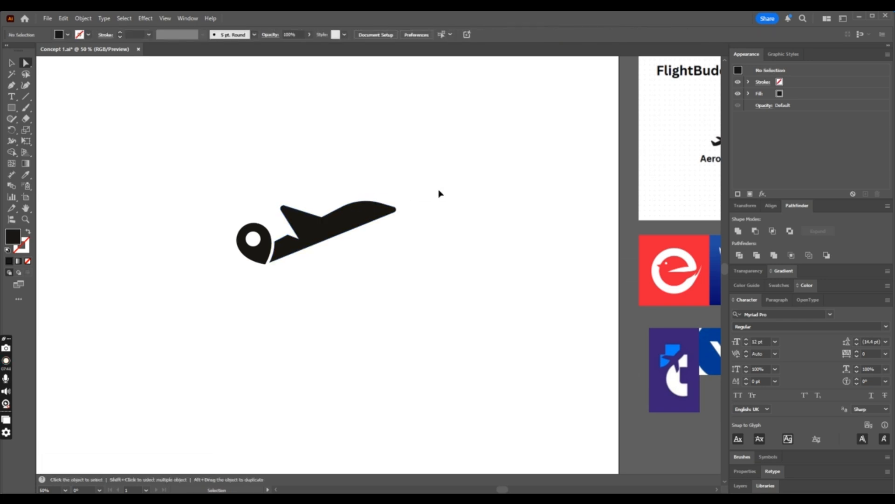
pyautogui.hotkey('ctrl', '-')
pyautogui.hotkey('ctrl', '-')
pyautogui.hotkey('ctrl', '-')
pyautogui.hotkey('ctrl', 'z')
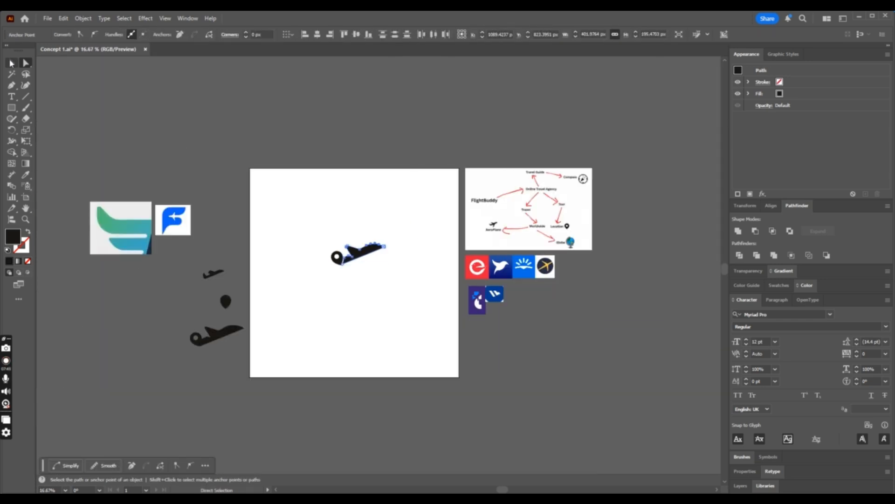
# - Duplicate the airplane-and-pin logo mark straight below the original on the artboard
pyautogui.click(12, 63)
pyautogui.click(404, 198)
pyautogui.click(355, 259)
pyautogui.moveTo(382, 246); pyautogui.dragTo(383, 293)
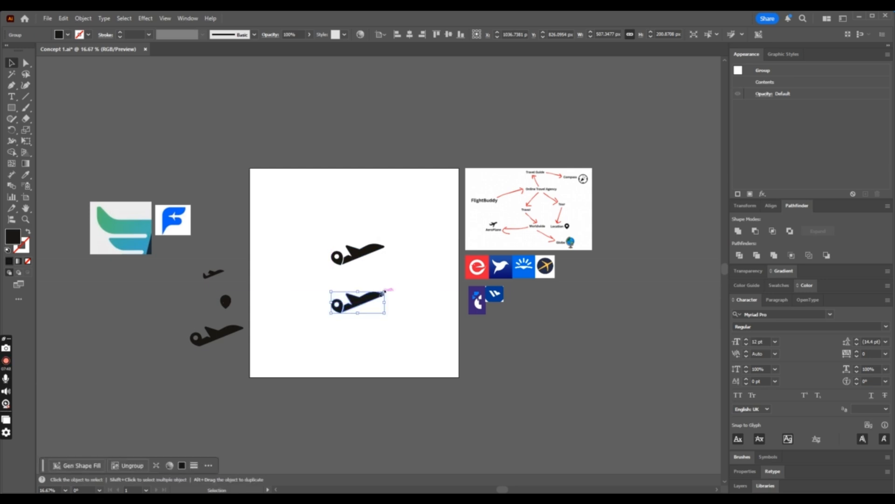
pyautogui.press('a')
pyautogui.hotkey('ctrl', '1')
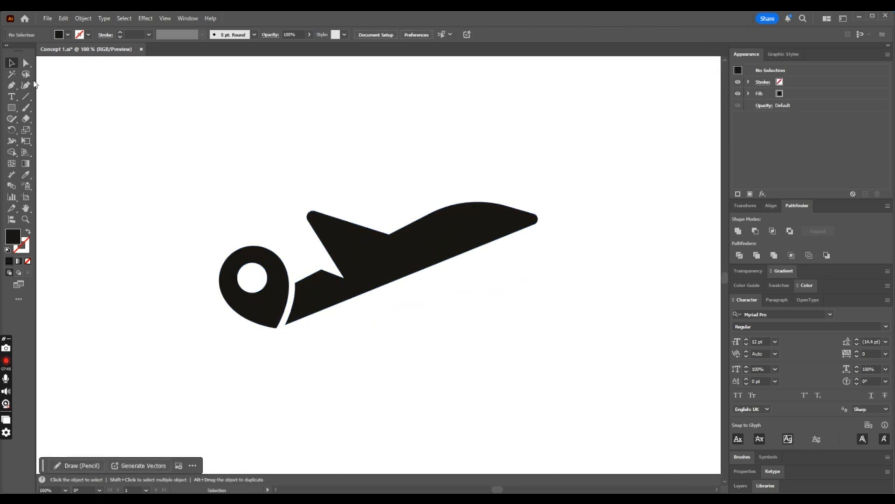
# - Compare the two logo copies and examine the aeroplane icon in the FlightBuddy mind map
pyautogui.hotkey('ctrl', '-')
pyautogui.hotkey('ctrl', '-')
pyautogui.hotkey('ctrl', '-')
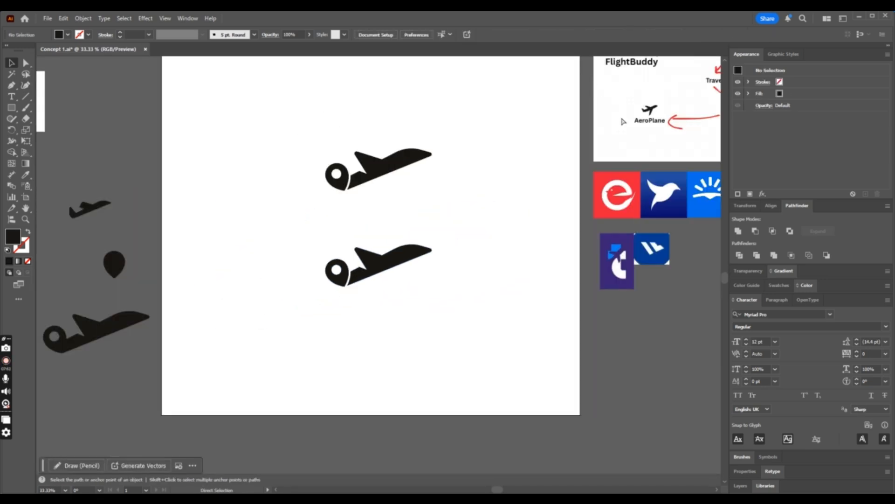
pyautogui.hotkey('ctrl', '+')
pyautogui.hotkey('ctrl', '+')
pyautogui.hotkey('ctrl', '+')
pyautogui.hotkey('ctrl', '-')
pyautogui.hotkey('ctrl', '-')
pyautogui.hotkey('ctrl', '-')
pyautogui.hotkey('ctrl', '-')
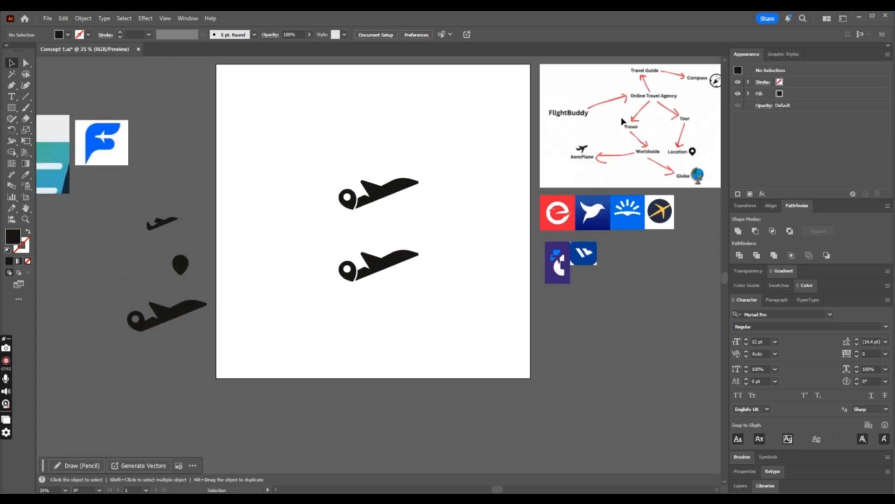
pyautogui.click(582, 160)
pyautogui.hotkey('ctrl', '+')
pyautogui.hotkey('ctrl', '+')
pyautogui.hotkey('ctrl', '+')
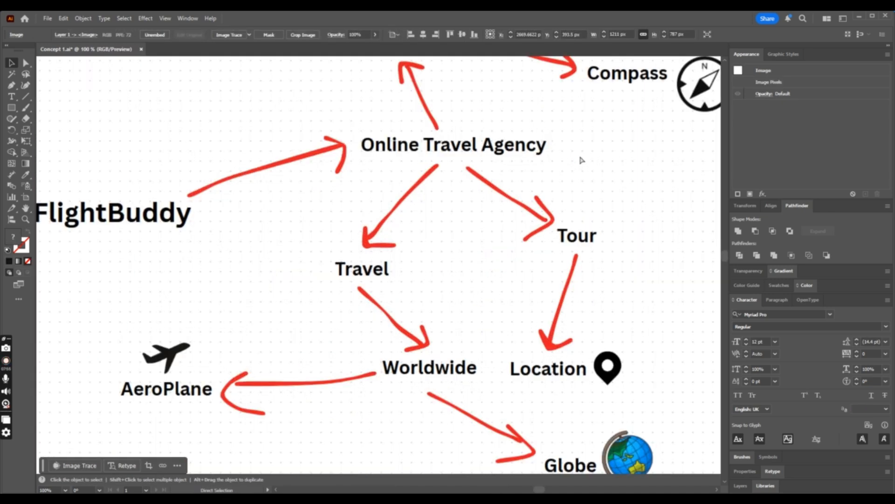
pyautogui.click(580, 160)
# - Trace the front fuselage of the mind map's aeroplane icon with the Pen tool as a closed five-point shape
pyautogui.click(12, 86)
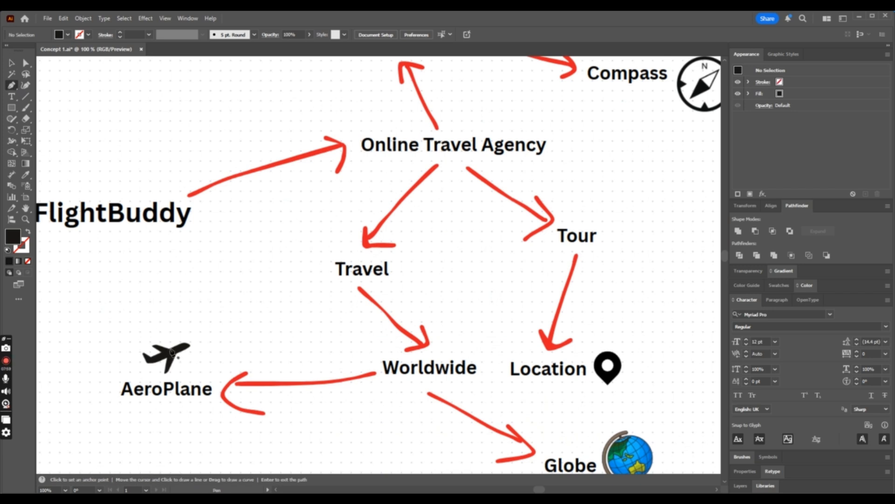
pyautogui.click(171, 352)
pyautogui.hotkey('ctrl', '+')
pyautogui.hotkey('ctrl', '+')
pyautogui.hotkey('ctrl', '+')
pyautogui.hotkey('ctrl', '+')
pyautogui.hotkey('ctrl', '+')
pyautogui.hotkey('ctrl', '+')
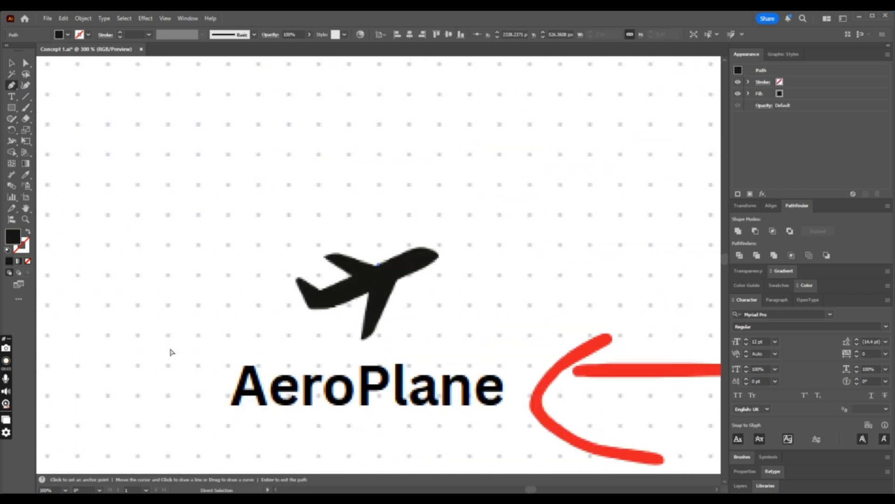
pyautogui.click(377, 267)
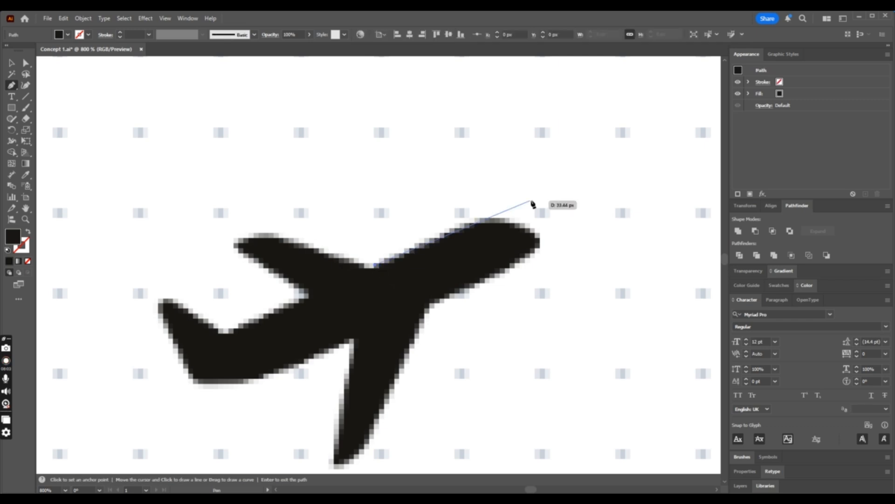
pyautogui.click(492, 218)
pyautogui.click(539, 240)
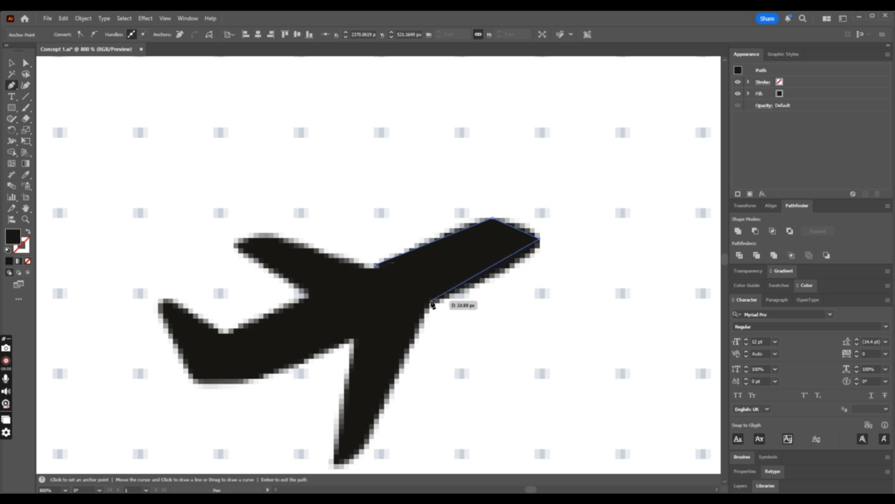
pyautogui.click(476, 282)
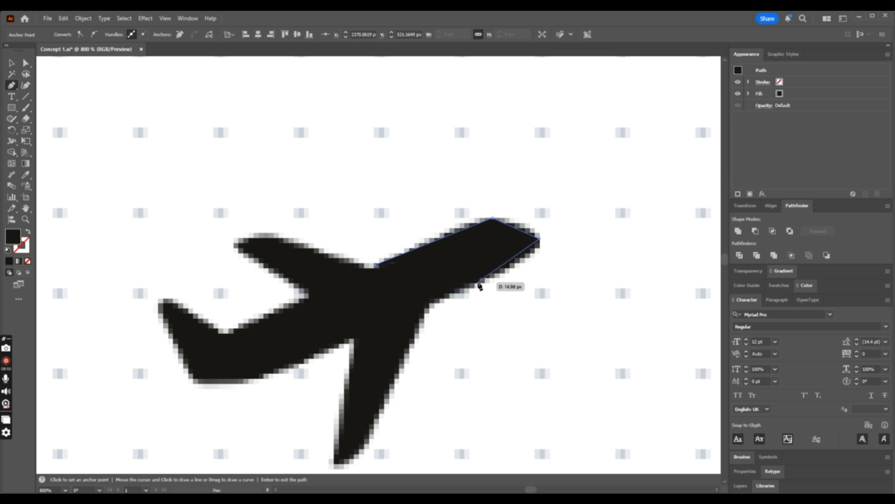
pyautogui.click(433, 300)
pyautogui.click(376, 265)
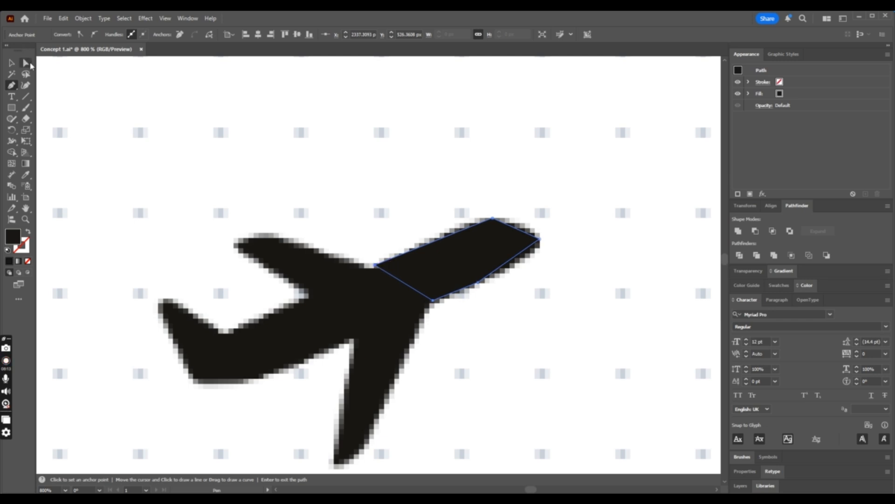
# - Round the traced fuselage's upper corner by about 13 px, its nose slightly and its lower corner by about 31 px, keeping the black fill
pyautogui.click(26, 63)
pyautogui.click(27, 233)
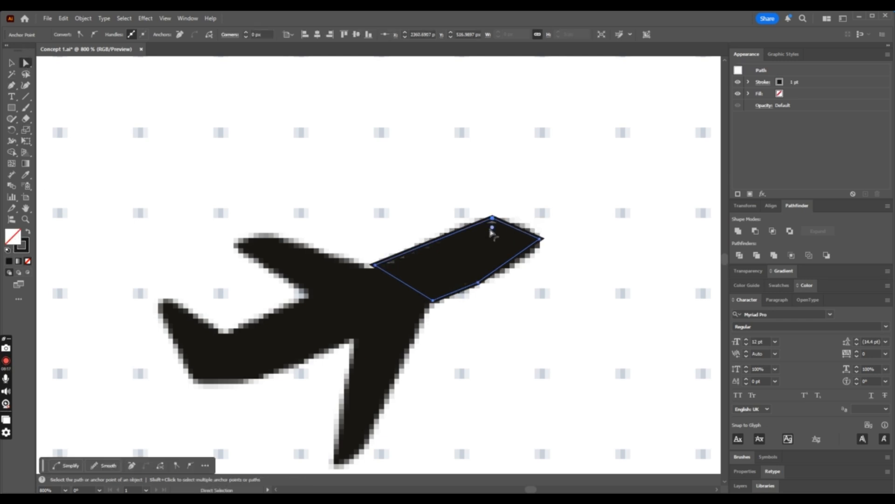
pyautogui.moveTo(492, 230); pyautogui.dragTo(493, 303)
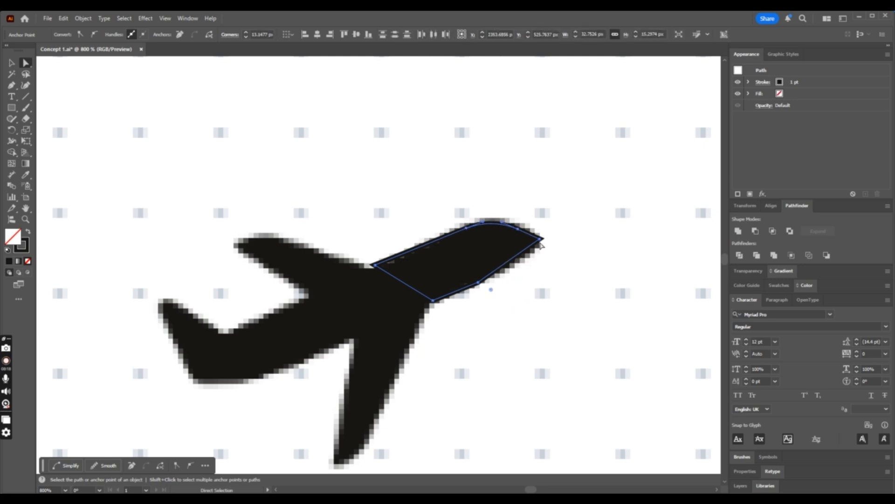
pyautogui.click(531, 241)
pyautogui.moveTo(530, 240); pyautogui.dragTo(529, 243)
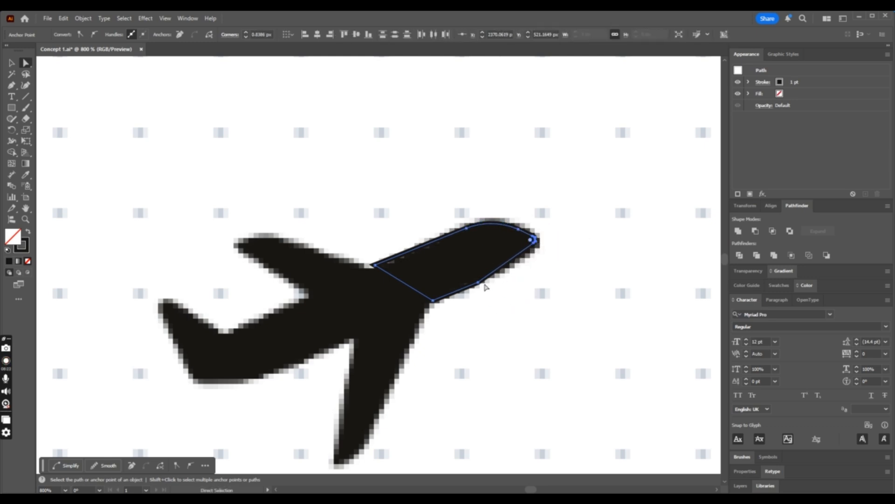
pyautogui.click(478, 282)
pyautogui.moveTo(472, 275); pyautogui.dragTo(403, 145)
pyautogui.click(28, 232)
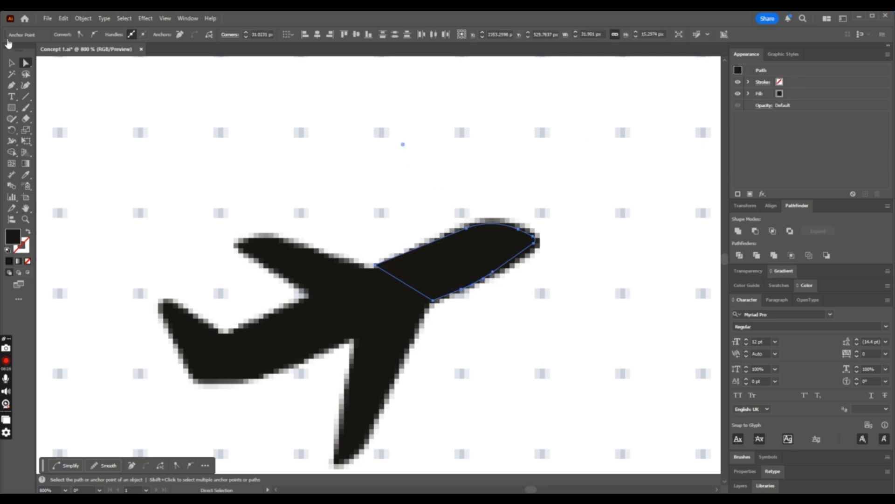
# - Move the traced fuselage shape from the mind map onto the lower logo copy, where the wing meets the fuselage
pyautogui.click(12, 63)
pyautogui.click(455, 255)
pyautogui.hotkey('ctrl', '1')
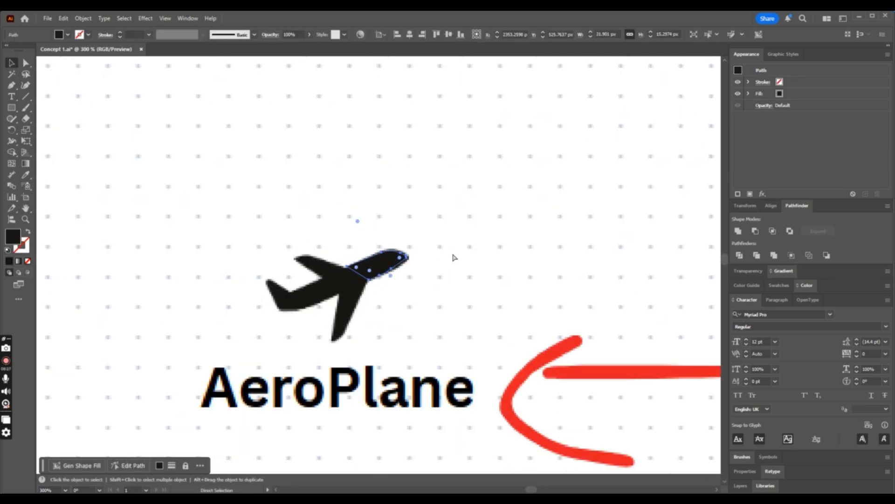
pyautogui.hotkey('ctrl', '-')
pyautogui.hotkey('ctrl', '-')
pyautogui.hotkey('ctrl', '-')
pyautogui.click(457, 315)
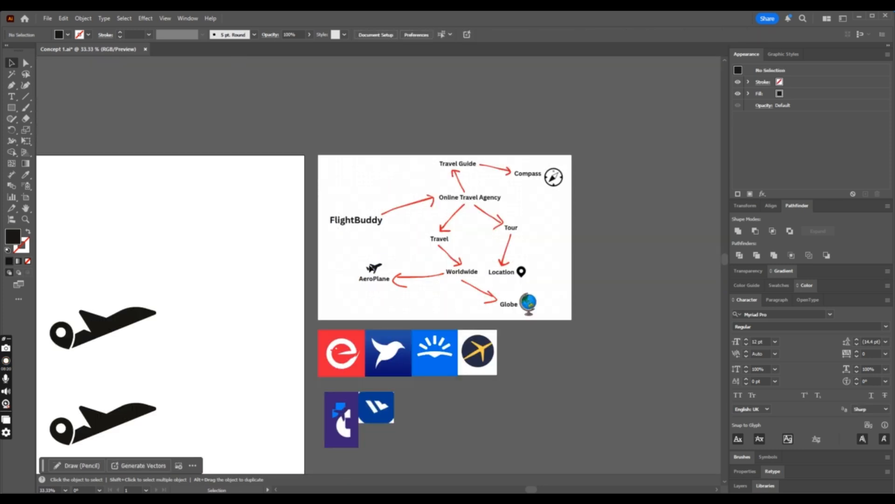
pyautogui.moveTo(375, 267); pyautogui.dragTo(108, 415)
pyautogui.hotkey('ctrl', '+')
pyautogui.hotkey('ctrl', '+')
pyautogui.hotkey('ctrl', '+')
pyautogui.hotkey('ctrl', '+')
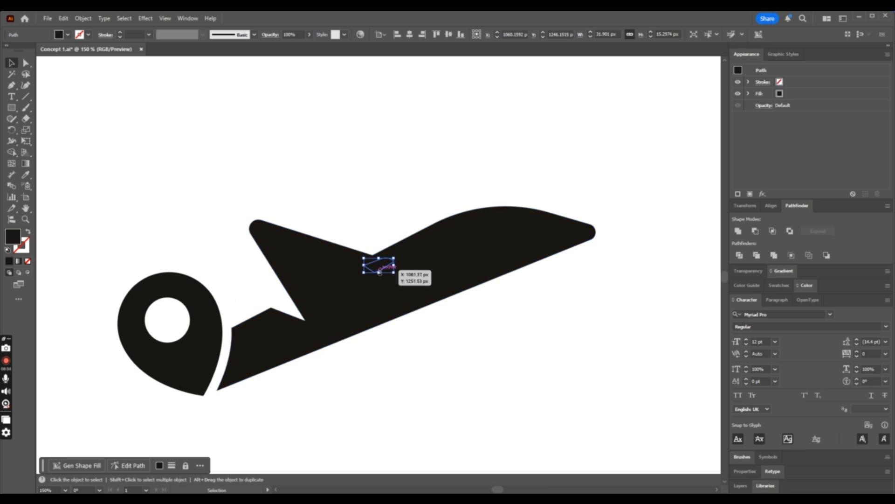
pyautogui.moveTo(381, 267); pyautogui.dragTo(387, 257)
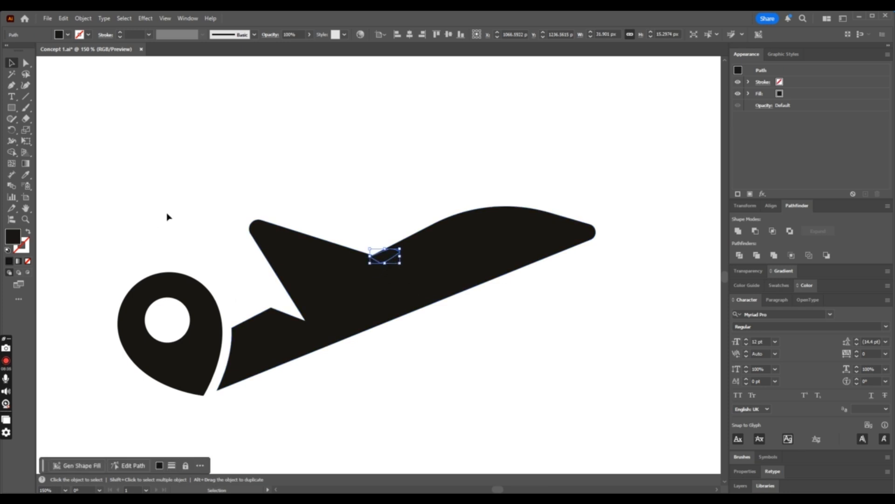
# - Fill the traced fuselage shape with red and align its rear corner with the notch behind the logo's cockpit
pyautogui.click(68, 34)
pyautogui.click(37, 73)
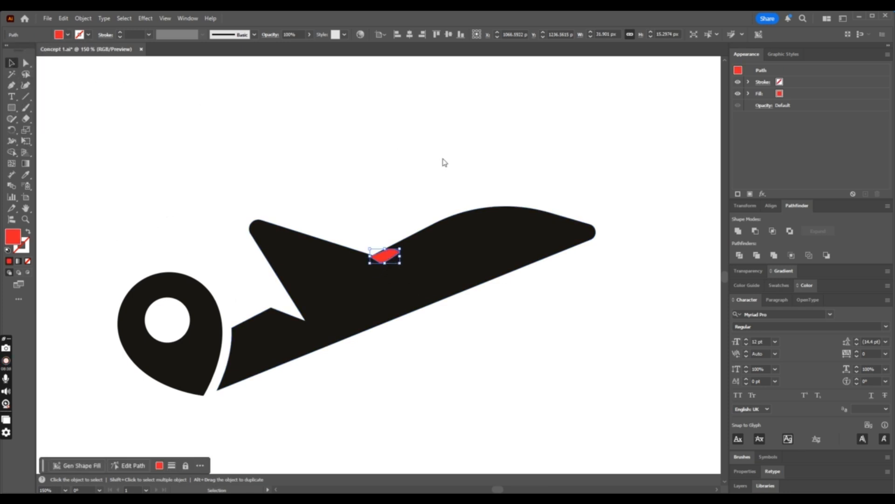
pyautogui.click(444, 162)
pyautogui.moveTo(383, 256); pyautogui.dragTo(383, 254)
# - Enlarge the red fuselage shape to about 221 × 106 px and position it over the front of the lower airplane
pyautogui.moveTo(399, 247); pyautogui.dragTo(540, 178)
pyautogui.moveTo(442, 230); pyautogui.dragTo(440, 259)
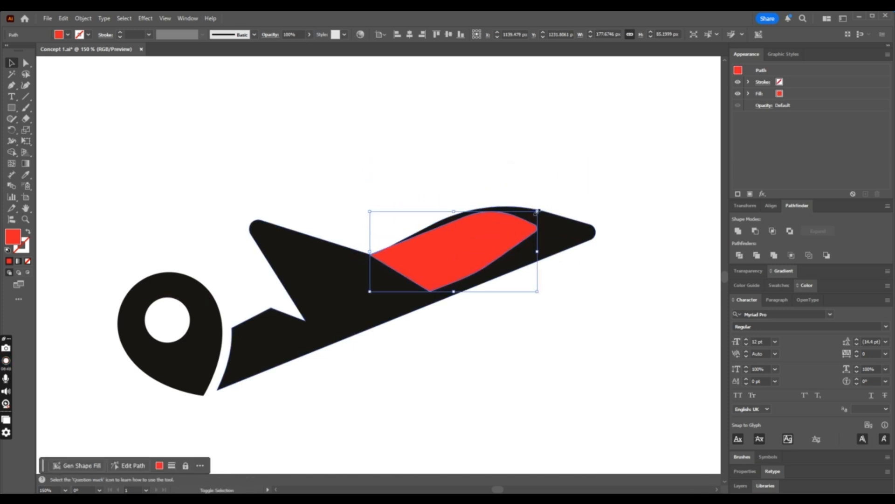
pyautogui.moveTo(540, 207); pyautogui.dragTo(580, 187)
pyautogui.moveTo(468, 252); pyautogui.dragTo(472, 259)
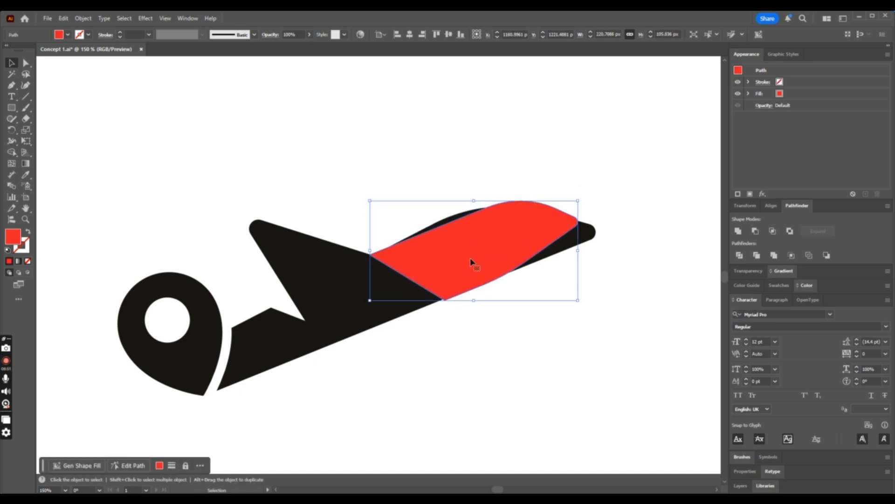
pyautogui.hotkey('ctrl', '-')
pyautogui.press('a')
pyautogui.scroll(-5, 471, 261)
pyautogui.scroll(6, 471, 261)
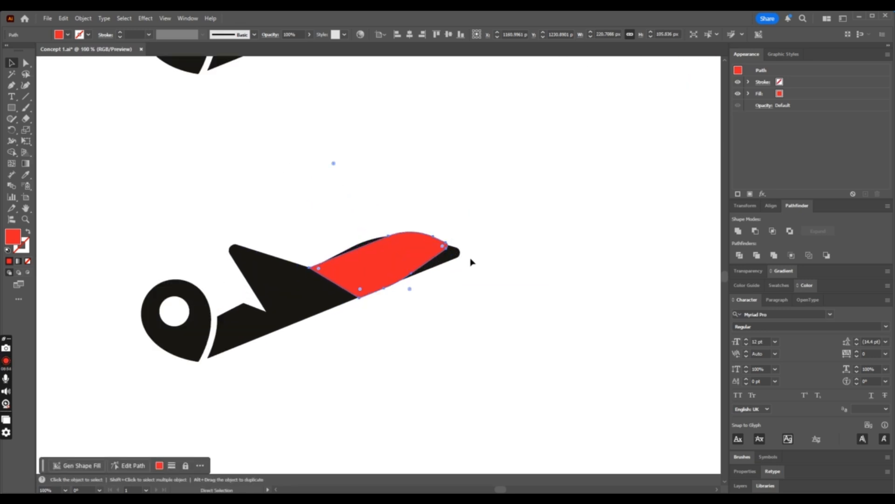
pyautogui.hotkey('ctrl', '+')
pyautogui.press('v')
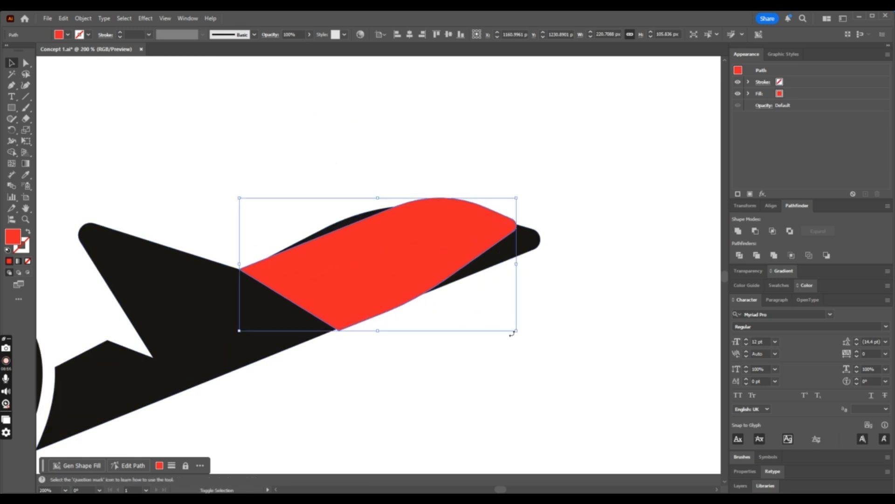
# - Shrink the red fuselage shape to about 216 × 104 px and try Shape Builder on its overlap with the lower airplane near the wing
pyautogui.moveTo(515, 331); pyautogui.dragTo(513, 329)
pyautogui.keyDown('shift'); pyautogui.click(492, 256); pyautogui.keyUp('shift')
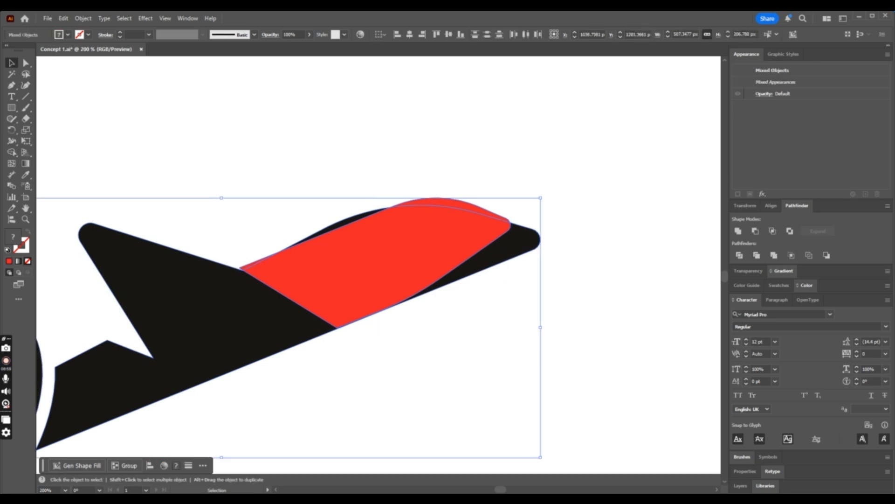
pyautogui.click(18, 155)
pyautogui.moveTo(256, 263); pyautogui.dragTo(257, 263)
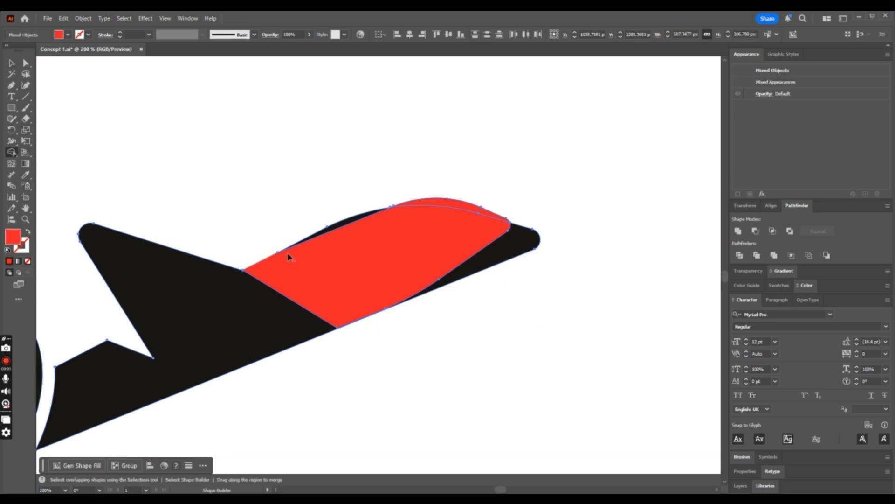
pyautogui.click(12, 64)
pyautogui.click(334, 100)
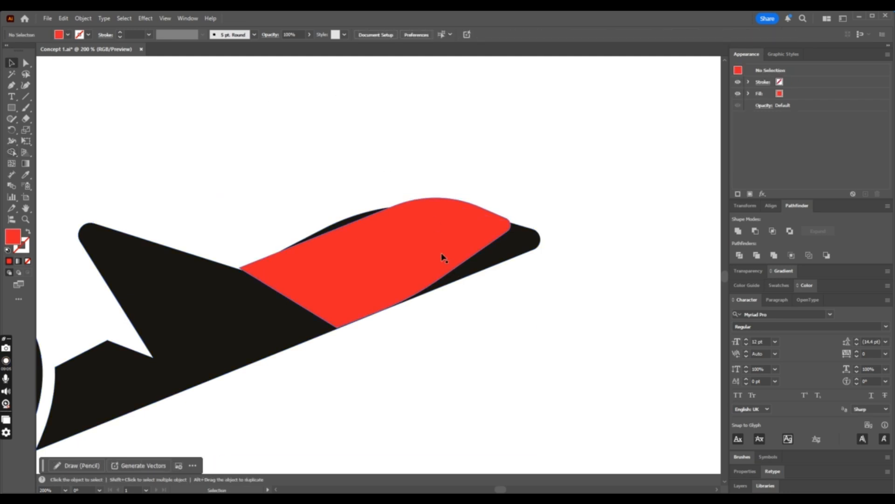
# - Remove the black nose tip and the black strip above the red fuselage from the lower airplane with Shape Builder
pyautogui.click(442, 256)
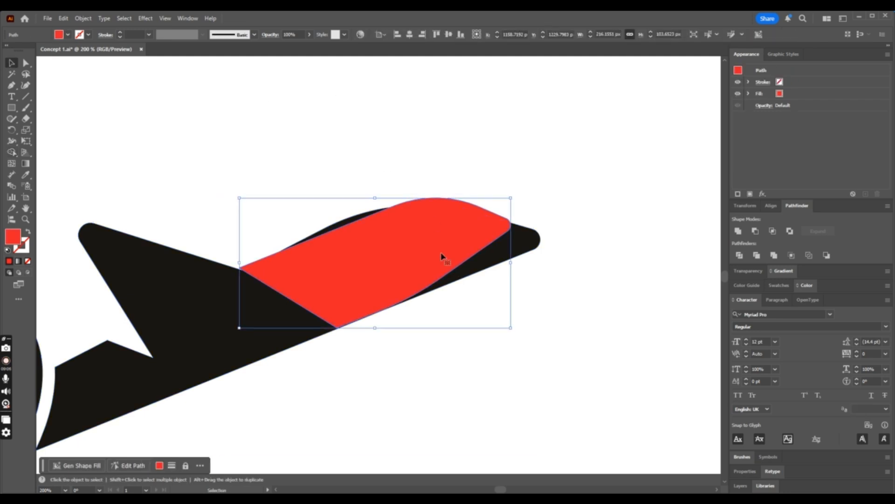
pyautogui.keyDown('shift'); pyautogui.click(513, 250); pyautogui.keyUp('shift')
pyautogui.click(12, 152)
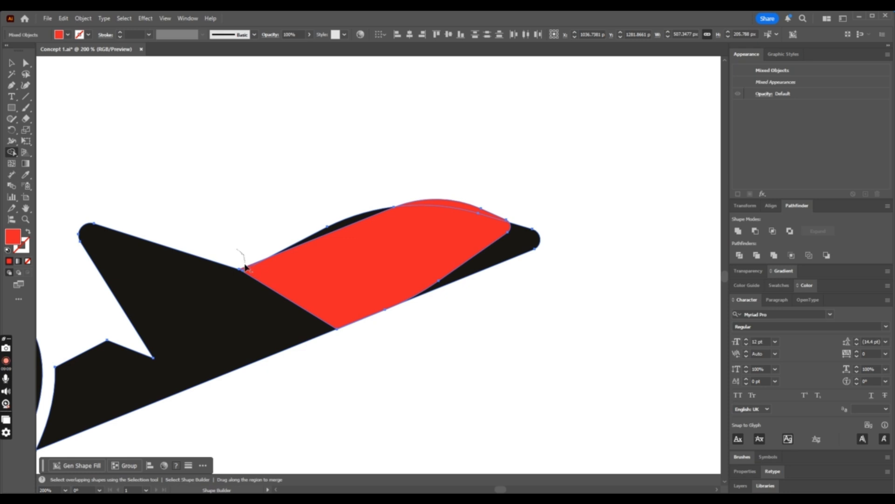
pyautogui.keyDown('alt'); pyautogui.click(538, 247); pyautogui.keyUp('alt')
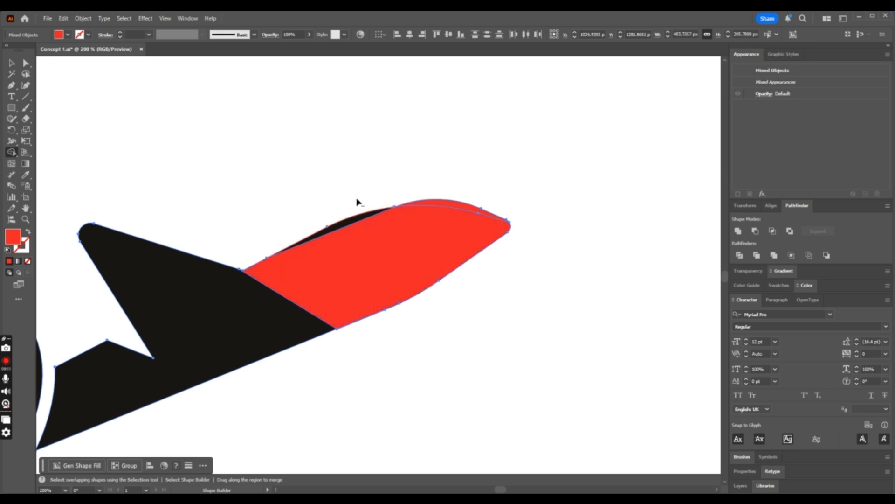
pyautogui.keyDown('alt'); pyautogui.click(354, 217); pyautogui.keyUp('alt')
pyautogui.press('v')
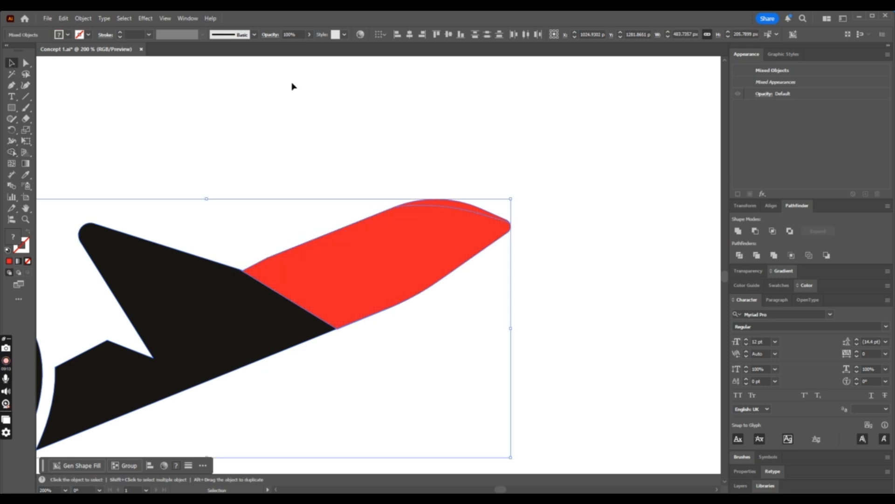
pyautogui.click(292, 84)
# - Fill the entire lower logo copy with black, sampling the color with the Eyedropper
pyautogui.hotkey('ctrl', '-')
pyautogui.hotkey('ctrl', '-')
pyautogui.hotkey('ctrl', '-')
pyautogui.hotkey('ctrl', '-')
pyautogui.hotkey('ctrl', '-')
pyautogui.moveTo(473, 248); pyautogui.dragTo(299, 285)
pyautogui.click(26, 174)
pyautogui.click(358, 278)
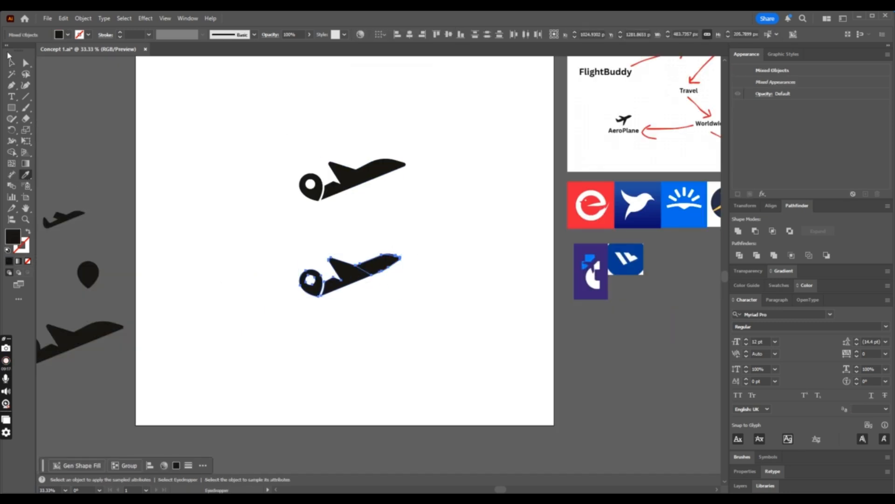
pyautogui.click(12, 62)
pyautogui.click(164, 119)
pyautogui.hotkey('ctrl', '-')
pyautogui.hotkey('ctrl', '+')
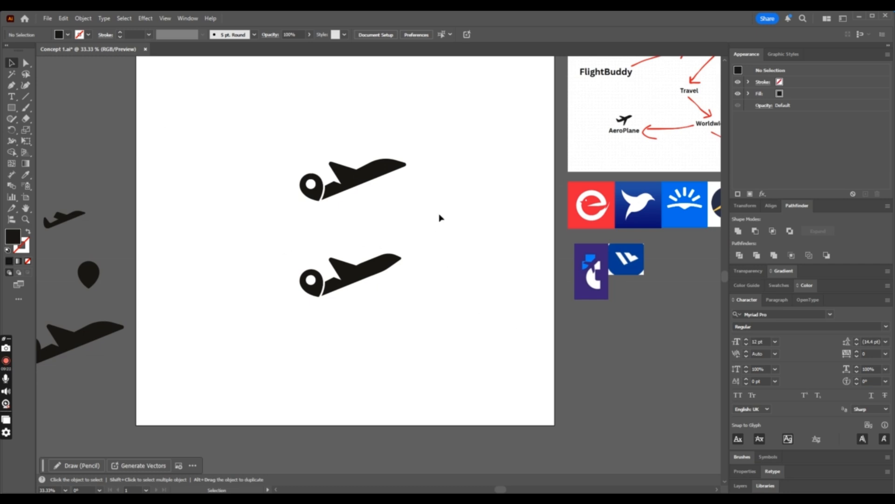
pyautogui.moveTo(385, 178); pyautogui.dragTo(280, 199)
pyautogui.scroll(-2, 341, 187)
pyautogui.moveTo(378, 137); pyautogui.dragTo(114, 372)
pyautogui.hotkey('ctrl', 'z')
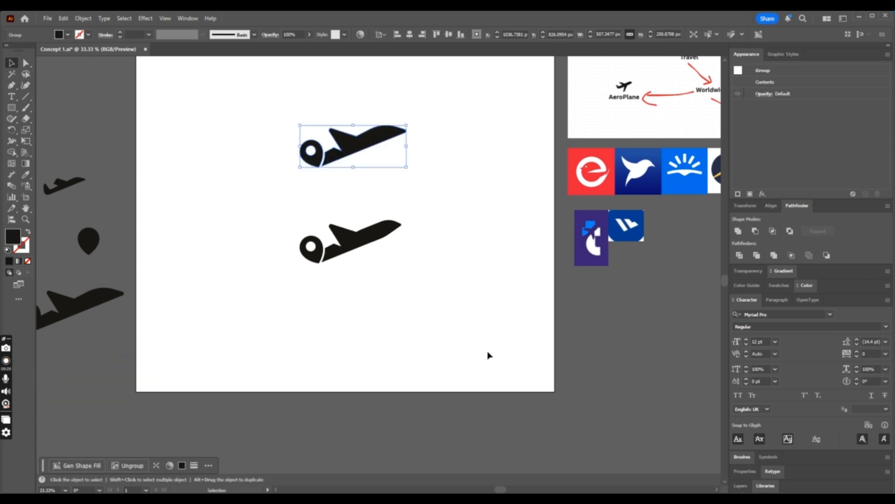
# - Delete the lower logo copy with the modified fuselage, keeping only the original mark on the artboard
pyautogui.click(488, 351)
pyautogui.hotkey('ctrl', '-')
pyautogui.hotkey('ctrl', '-')
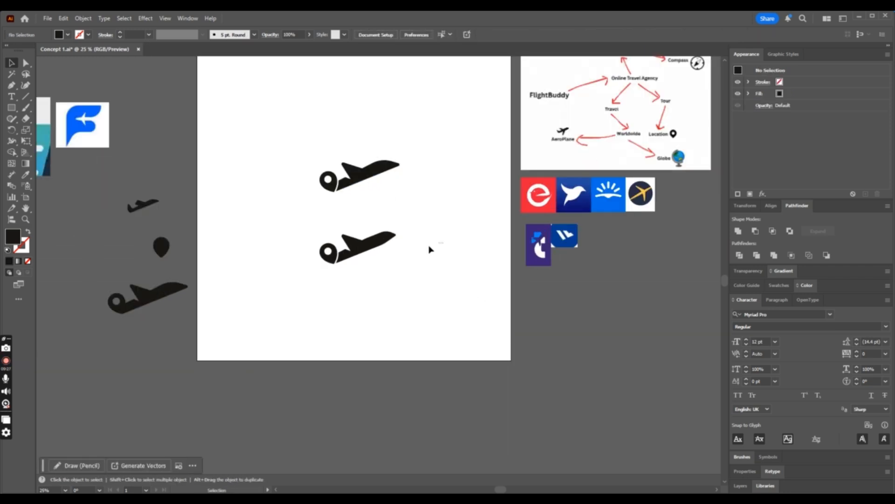
pyautogui.moveTo(443, 242); pyautogui.dragTo(299, 285)
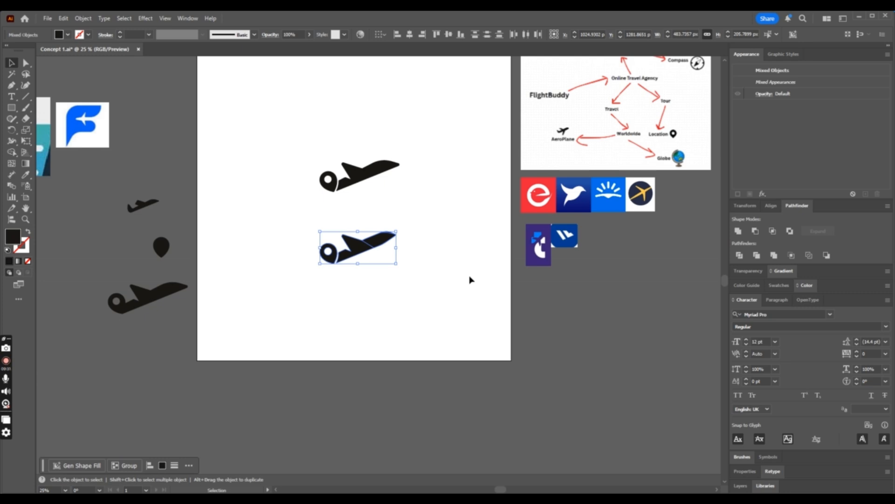
pyautogui.press('Delete')
pyautogui.hotkey('ctrl', '+')
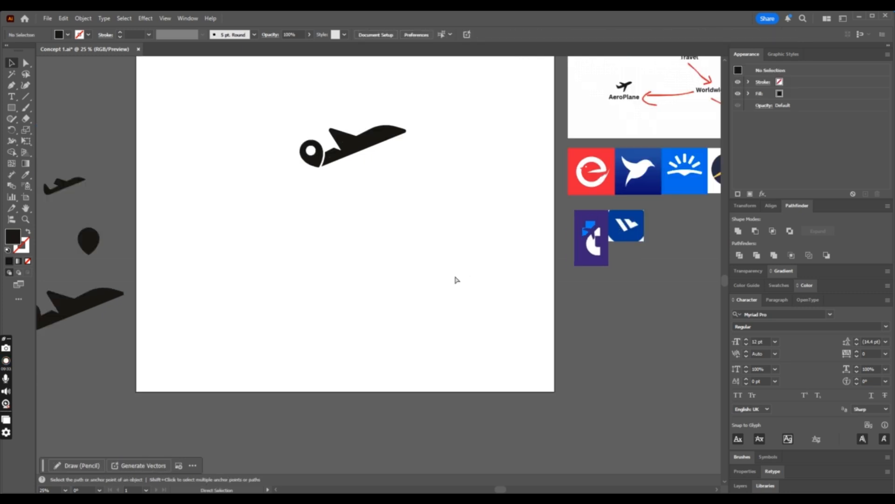
# - Draw a black triangular second wing about 78 px wide under the middle of the fuselage with the Pen tool
pyautogui.click(12, 86)
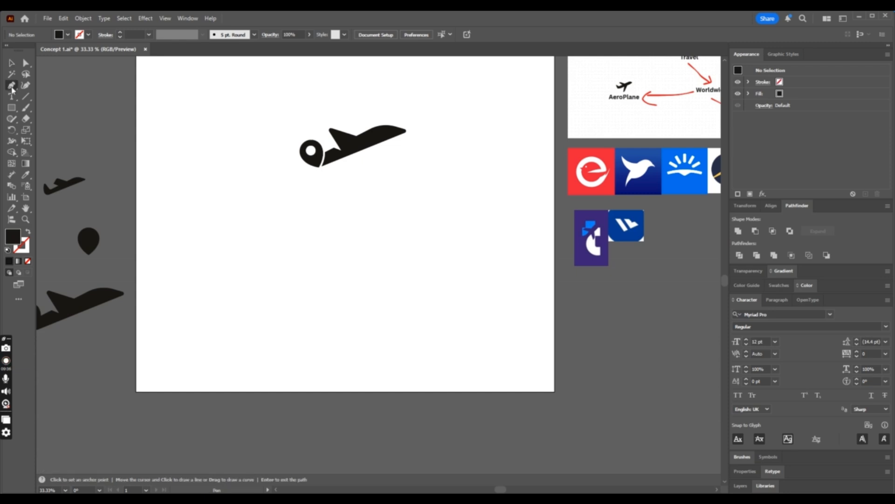
pyautogui.click(361, 146)
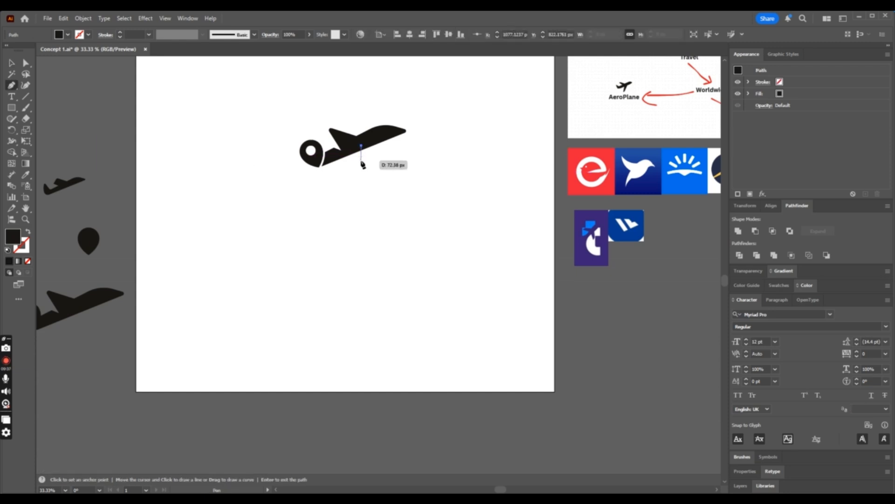
pyautogui.click(362, 166)
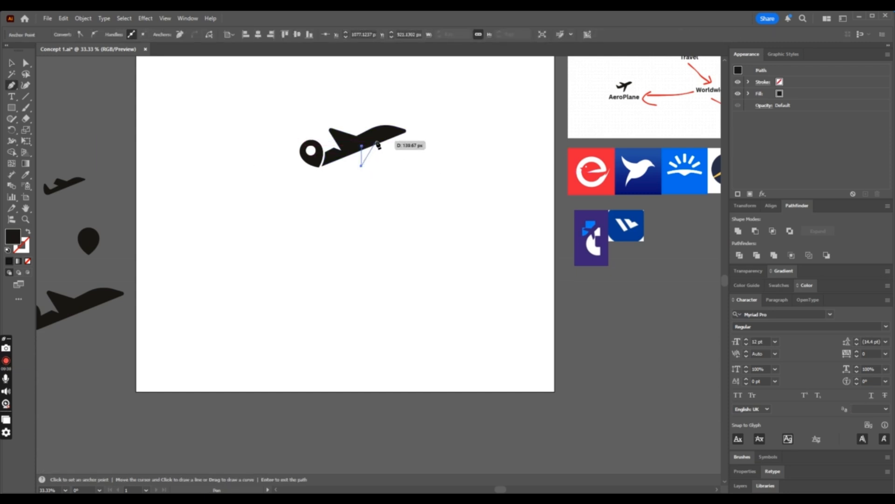
pyautogui.click(377, 141)
pyautogui.click(361, 146)
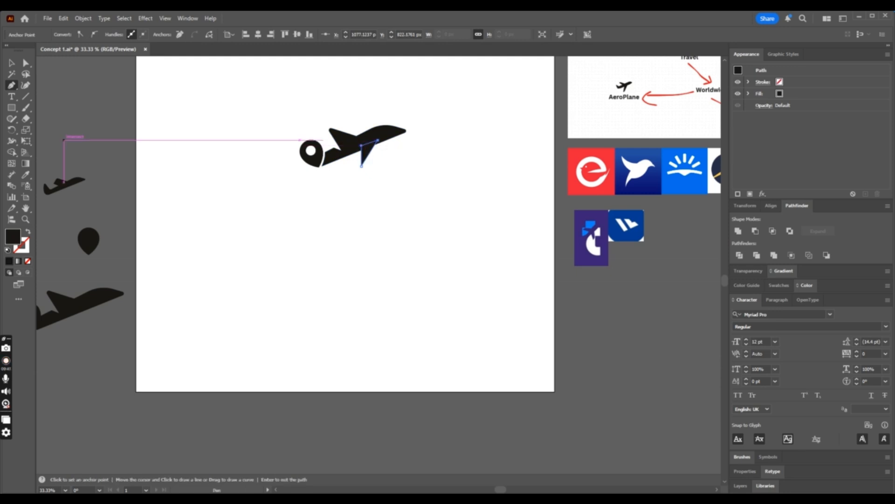
pyautogui.click(26, 63)
pyautogui.click(319, 120)
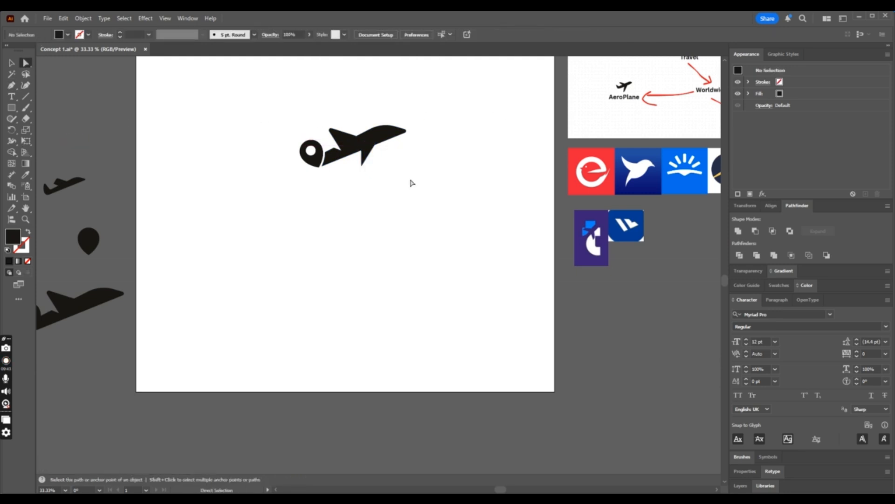
# - Round the pointed lower tip of the new wing and check the logo at a smaller size
pyautogui.click(363, 165)
pyautogui.moveTo(364, 159); pyautogui.dragTo(366, 156)
pyautogui.click(430, 172)
pyautogui.hotkey('ctrl', '-')
pyautogui.hotkey('ctrl', '-')
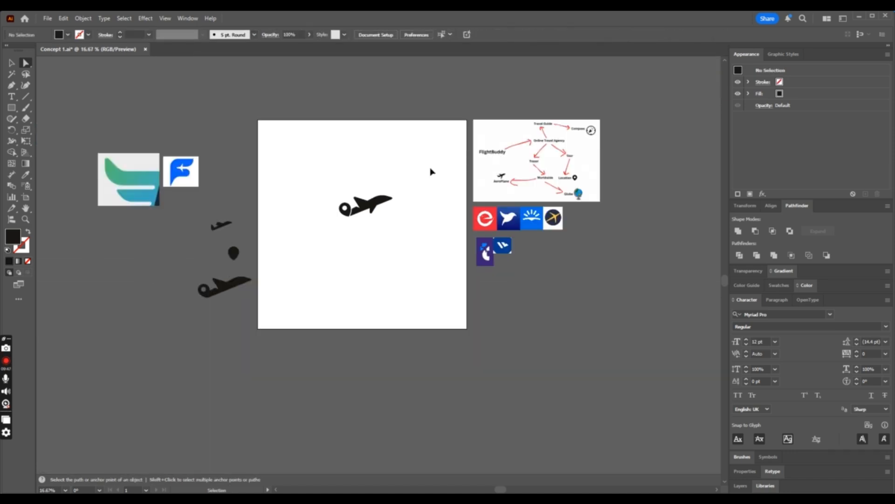
pyautogui.hotkey('ctrl', '+')
pyautogui.hotkey('ctrl', '+')
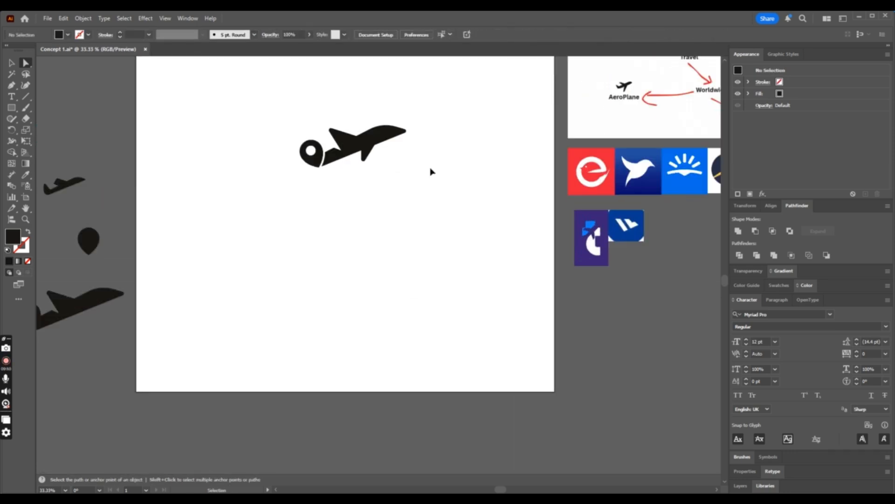
# - Stretch the lower wing downward to lengthen it, keeping its width and the position of its upper edge
pyautogui.click(11, 63)
pyautogui.scroll(2, 398, 156)
pyautogui.hotkey('ctrl', '+')
pyautogui.hotkey('ctrl', '+')
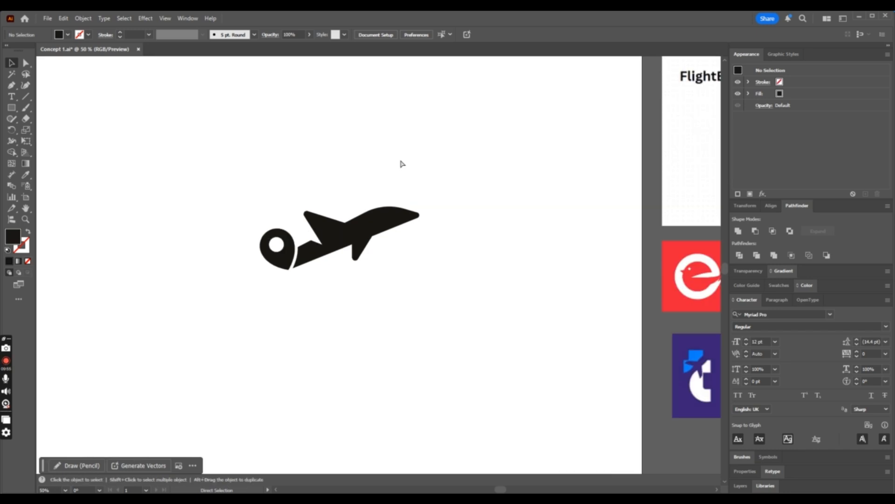
pyautogui.click(345, 242)
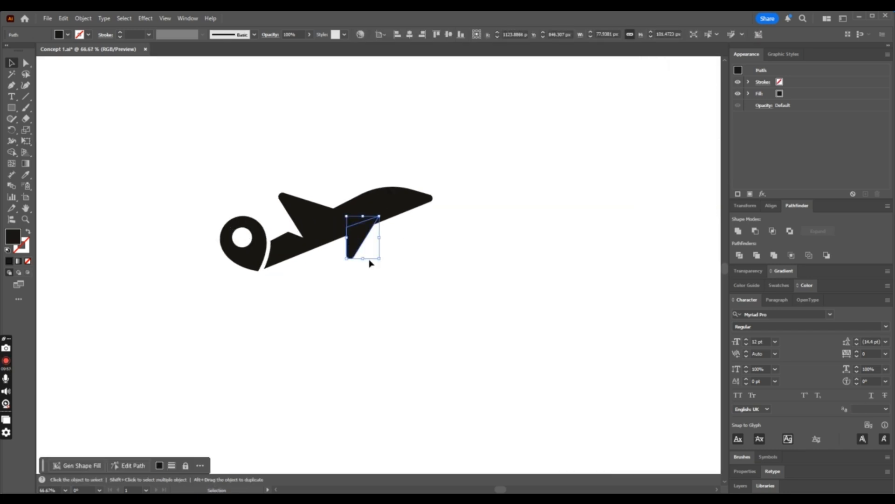
pyautogui.moveTo(363, 261); pyautogui.dragTo(363, 272)
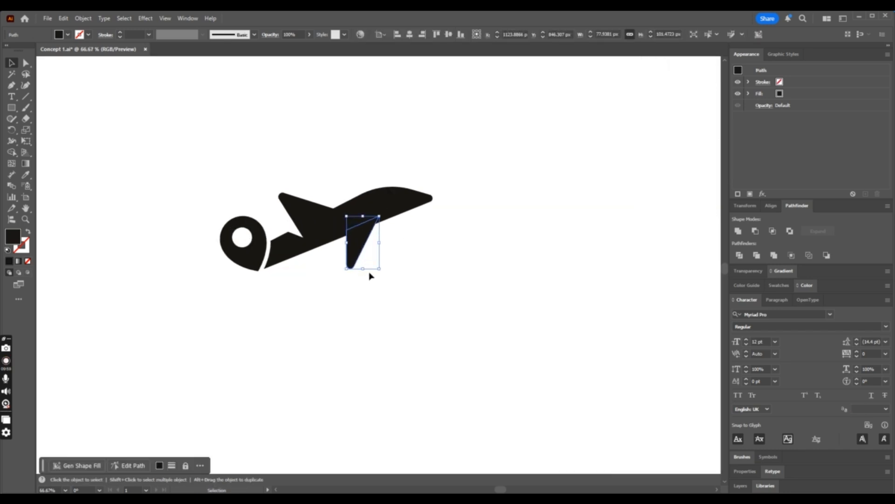
pyautogui.click(452, 295)
pyautogui.hotkey('ctrl', '-')
pyautogui.hotkey('ctrl', '-')
pyautogui.hotkey('ctrl', '-')
pyautogui.hotkey('ctrl', '-')
pyautogui.hotkey('ctrl', '-')
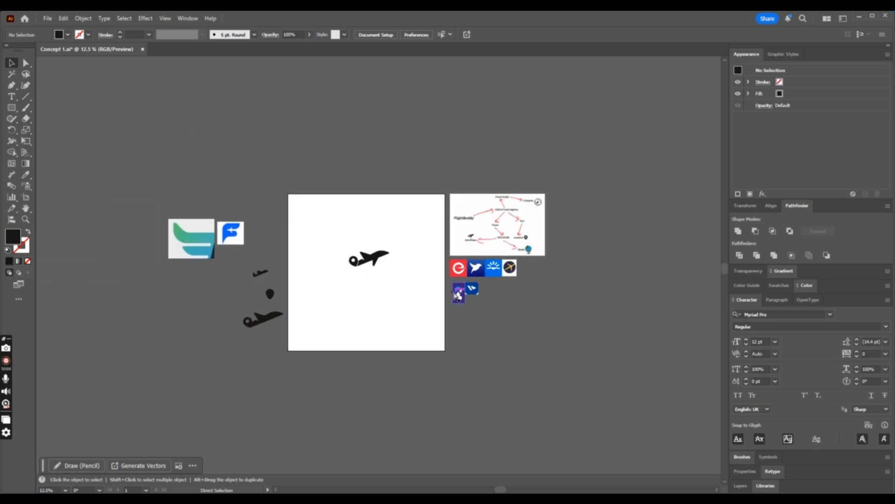
pyautogui.hotkey('ctrl', '+')
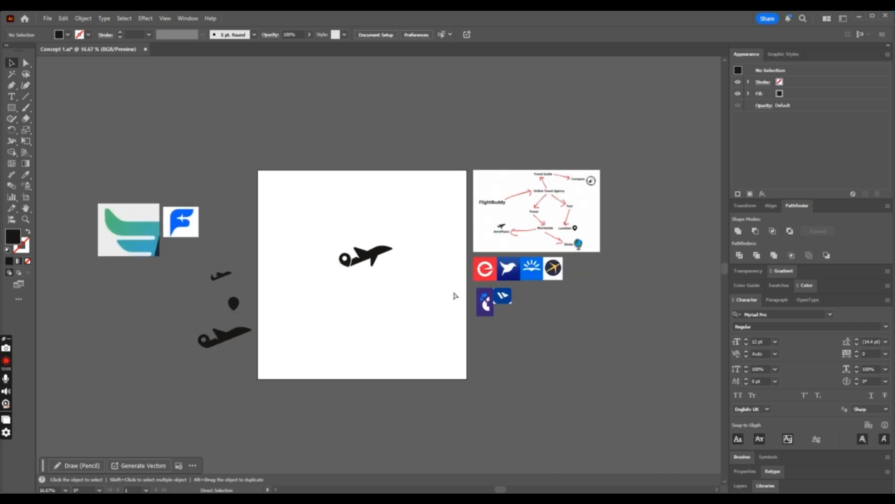
# - Move the lower wing slightly rearward along the fuselage, toward the location pin
pyautogui.hotkey('ctrl', '+')
pyautogui.hotkey('ctrl', '+')
pyautogui.hotkey('ctrl', '+')
pyautogui.moveTo(358, 251); pyautogui.dragTo(348, 253)
pyautogui.click(432, 282)
pyautogui.hotkey('ctrl', '-')
pyautogui.hotkey('ctrl', '-')
pyautogui.hotkey('ctrl', '-')
pyautogui.hotkey('ctrl', '+')
pyautogui.hotkey('ctrl', '+')
pyautogui.hotkey('ctrl', '+')
pyautogui.hotkey('ctrl', '+')
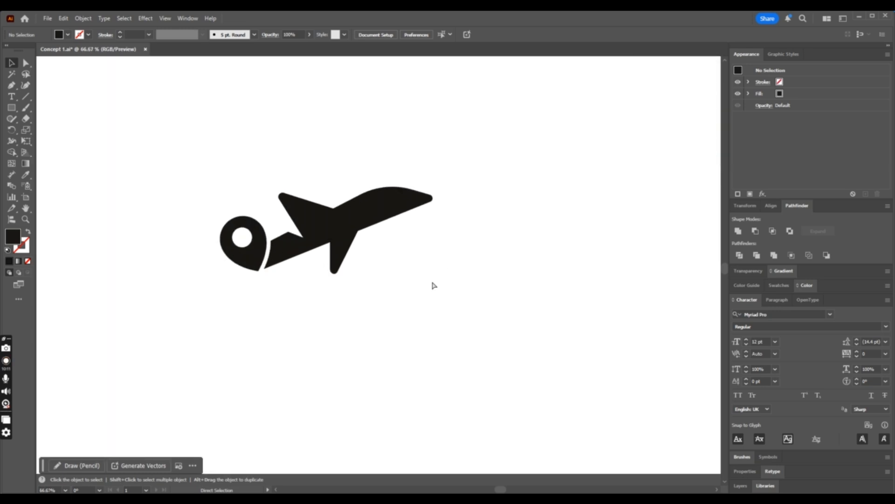
# - Lengthen the repositioned lower wing slightly further downward and review the logo's proportions on the artboard
pyautogui.click(345, 248)
pyautogui.moveTo(326, 274); pyautogui.dragTo(326, 282)
pyautogui.click(411, 300)
pyautogui.hotkey('ctrl', '-')
pyautogui.hotkey('ctrl', '-')
pyautogui.hotkey('ctrl', '-')
pyautogui.hotkey('ctrl', '-')
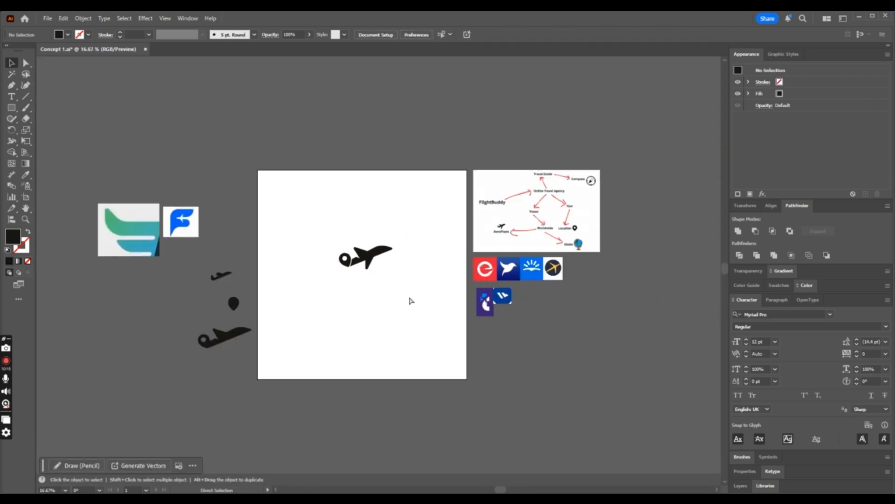
pyautogui.hotkey('ctrl', '+')
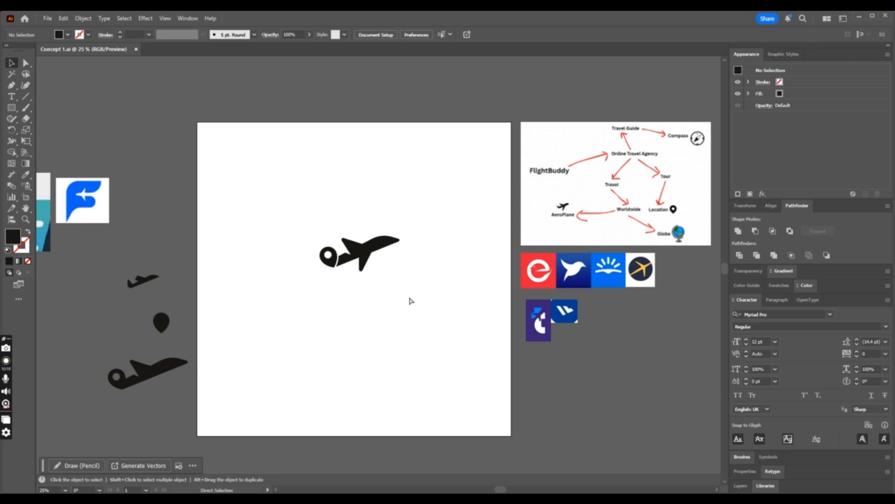
# - Draw a cockpit window with a curved upper edge near the airplane's nose using the Pen tool and fill it white
pyautogui.moveTo(299, 226); pyautogui.dragTo(437, 282)
pyautogui.hotkey('ctrl', '+')
pyautogui.hotkey('ctrl', '+')
pyautogui.hotkey('ctrl', '+')
pyautogui.hotkey('ctrl', '+')
pyautogui.hotkey('ctrl', '+')
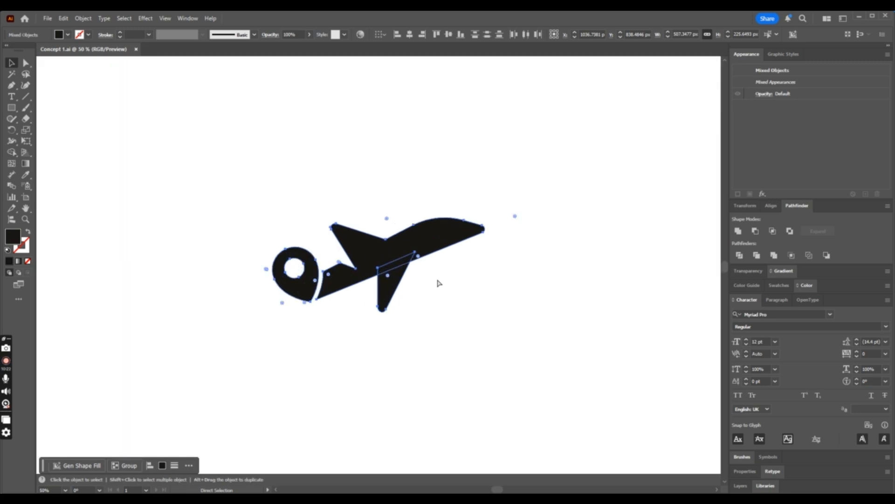
pyautogui.click(443, 290)
pyautogui.click(13, 85)
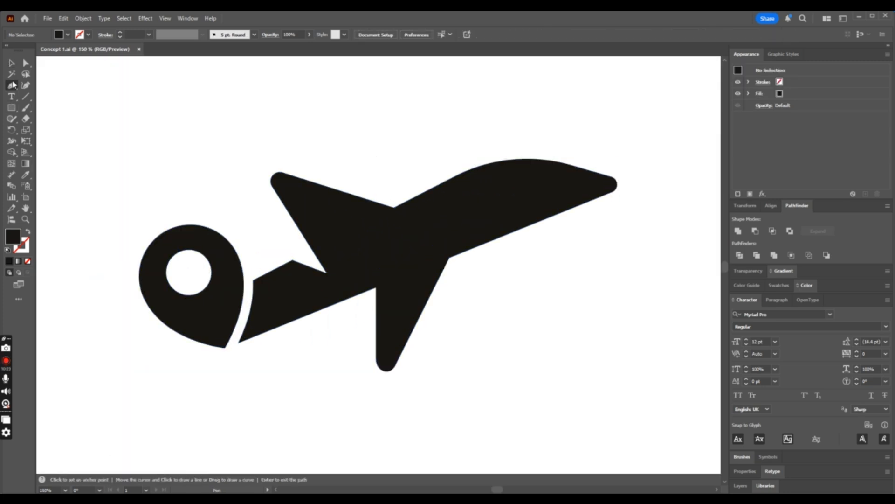
pyautogui.click(492, 180)
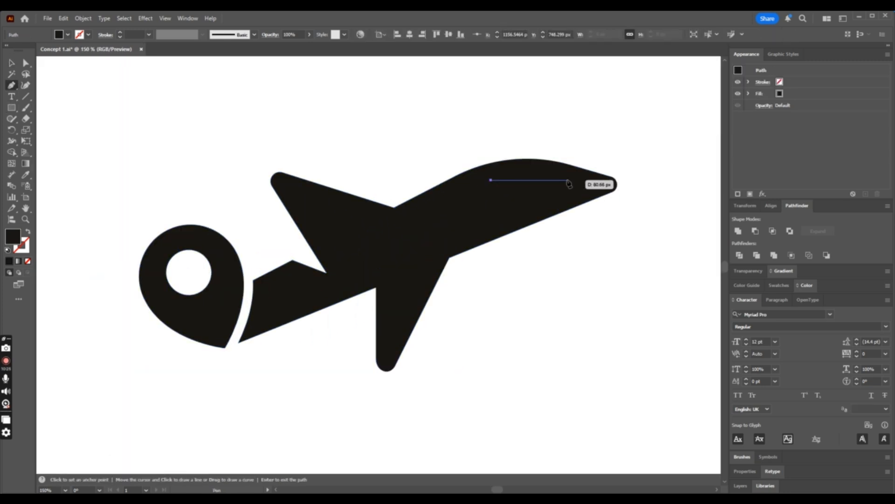
pyautogui.moveTo(565, 180); pyautogui.dragTo(508, 208)
pyautogui.click(506, 205)
pyautogui.click(491, 180)
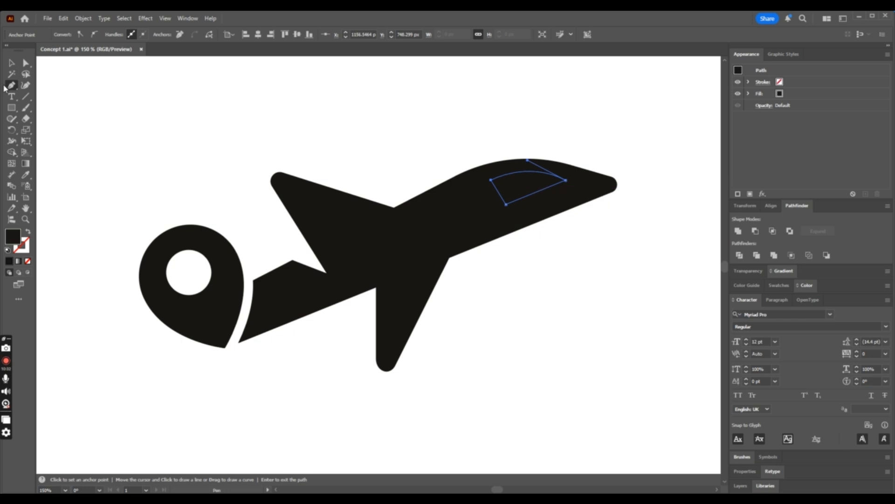
pyautogui.click(26, 176)
pyautogui.click(468, 123)
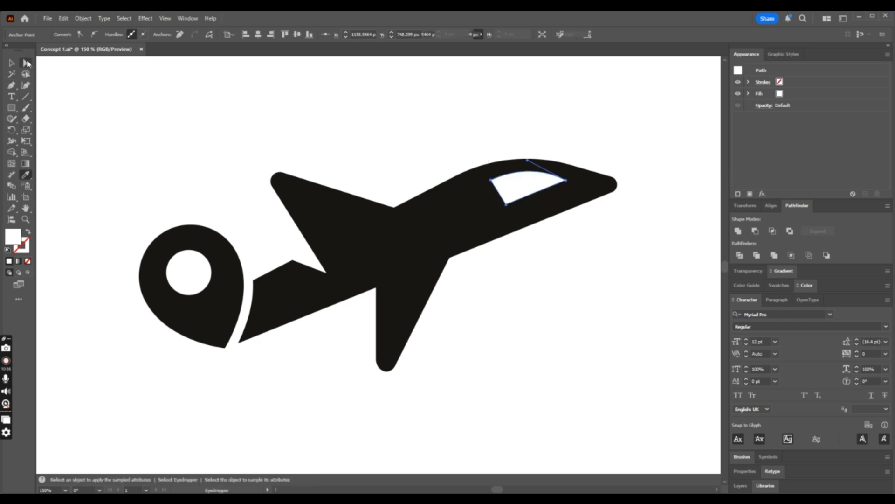
# - Round the cockpit window's rear corners by about 8 px and slightly round its pointed front tip
pyautogui.click(26, 63)
pyautogui.moveTo(506, 194)
pyautogui.mouseDown()
pyautogui.moveTo(513, 189)
pyautogui.moveTo(503, 183)
pyautogui.mouseUp()
pyautogui.click(491, 180)
pyautogui.click(565, 181)
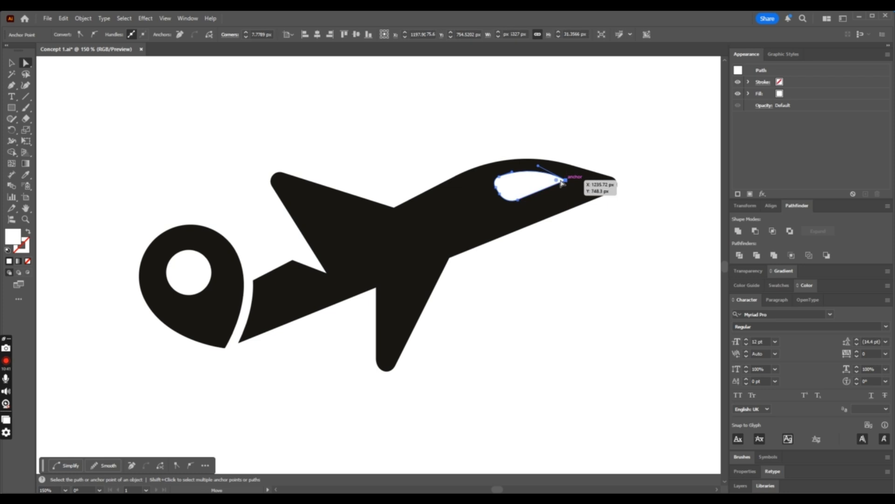
pyautogui.click(7, 65)
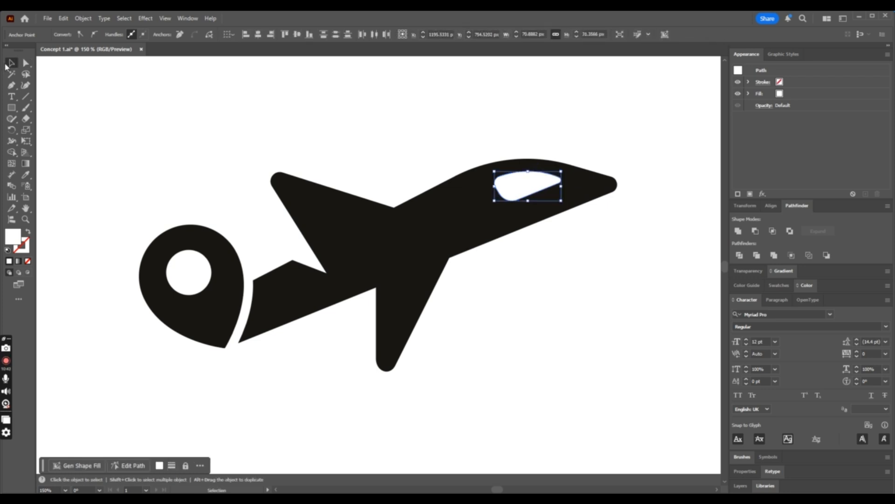
# - Remove the white cockpit window from the airplane's nose
pyautogui.click(352, 90)
pyautogui.hotkey('ctrl', '-')
pyautogui.hotkey('ctrl', '-')
pyautogui.hotkey('ctrl', '-')
pyautogui.hotkey('ctrl', '-')
pyautogui.hotkey('ctrl', '-')
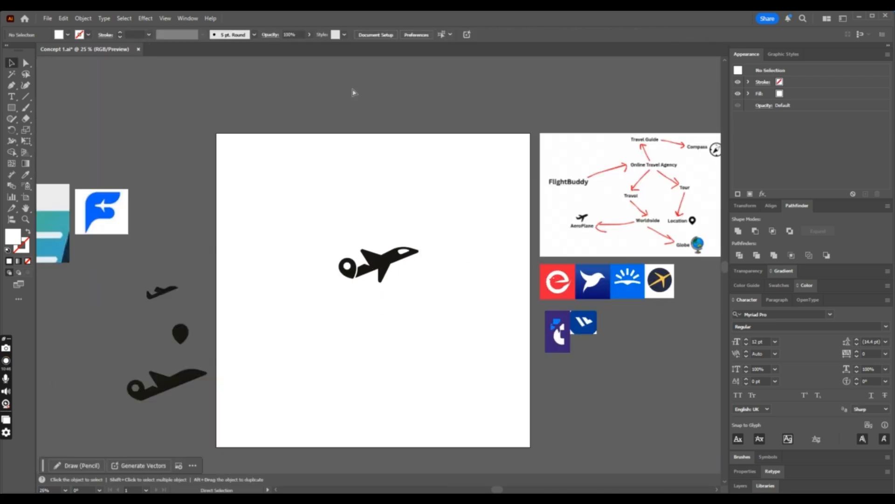
pyautogui.click(405, 259)
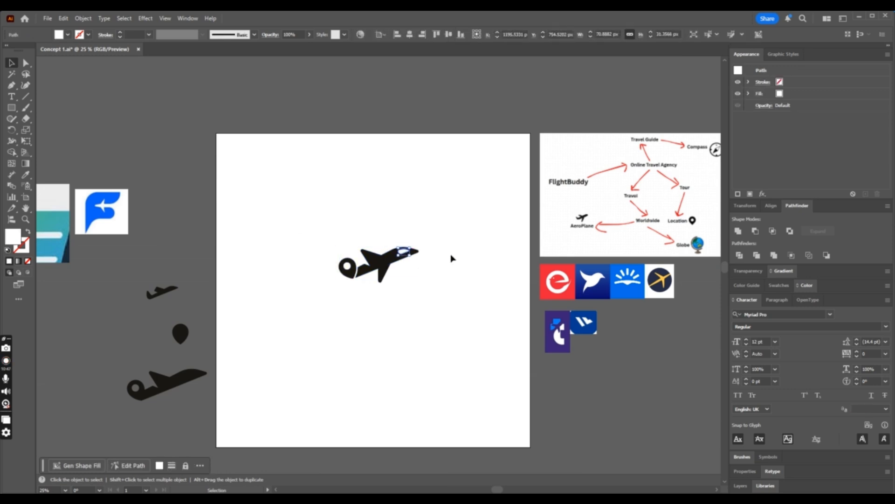
pyautogui.click(489, 272)
# - Place a backup copy of the airplane-and-pin mark on the pasteboard beside the artboard, below the earlier versions
pyautogui.moveTo(252, 212); pyautogui.dragTo(460, 299)
pyautogui.scroll(-3, 456, 295)
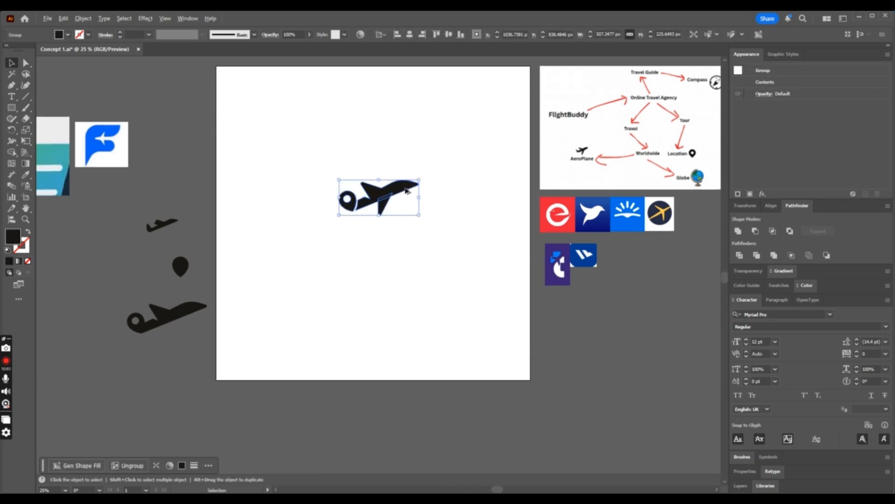
pyautogui.keyDown('alt'); pyautogui.moveTo(405, 191); pyautogui.dragTo(118, 415); pyautogui.keyUp('alt')
# - Unite the airplane's fuselage and lower wing on the artboard into one shape with the Pathfinder's Unite operation
pyautogui.click(388, 327)
pyautogui.click(392, 187)
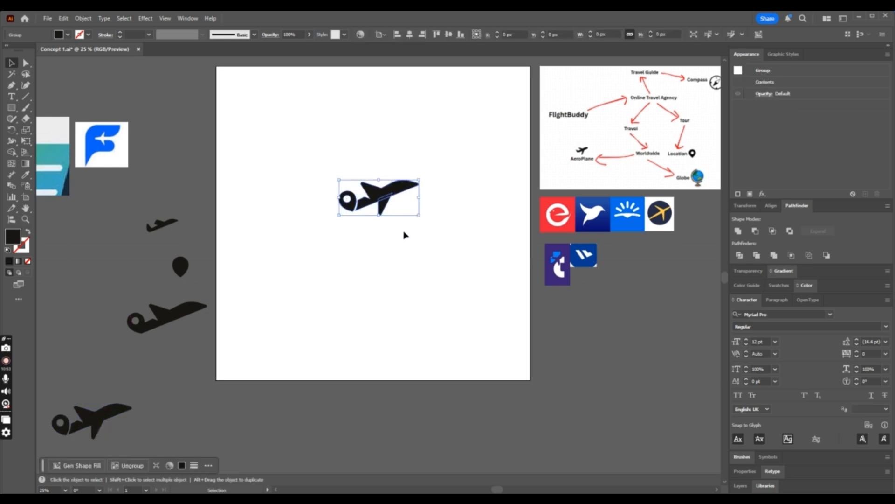
pyautogui.rightClick(405, 235)
pyautogui.click(453, 339)
pyautogui.moveTo(438, 242); pyautogui.dragTo(404, 190)
pyautogui.click(738, 231)
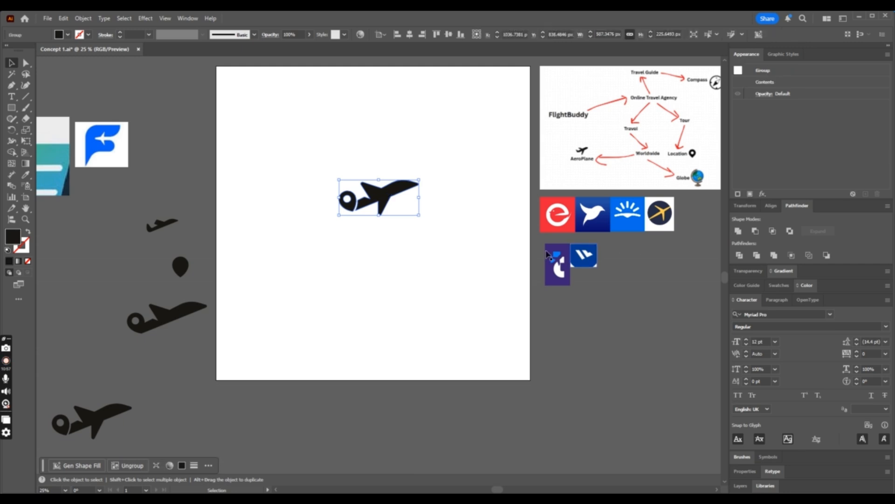
pyautogui.press('a')
pyautogui.click(438, 270)
pyautogui.hotkey('ctrl', '=')
pyautogui.scroll(2, 436, 273)
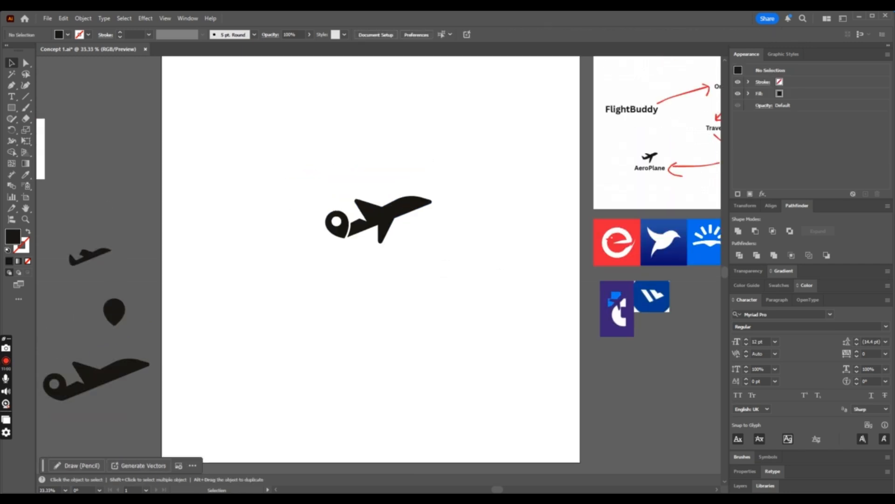
pyautogui.moveTo(12, 89); pyautogui.dragTo(58, 87)
pyautogui.hotkey('ctrl', '=')
pyautogui.hotkey('ctrl', '=')
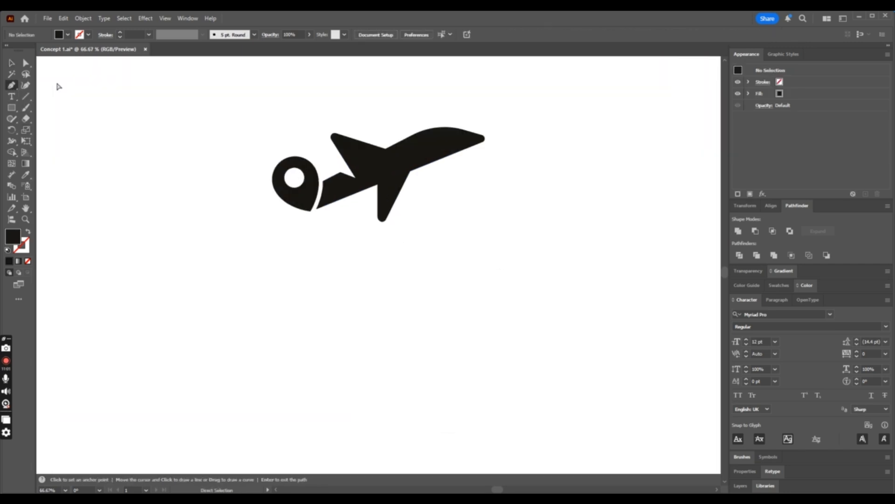
pyautogui.click(308, 217)
pyautogui.moveTo(293, 259); pyautogui.dragTo(297, 283)
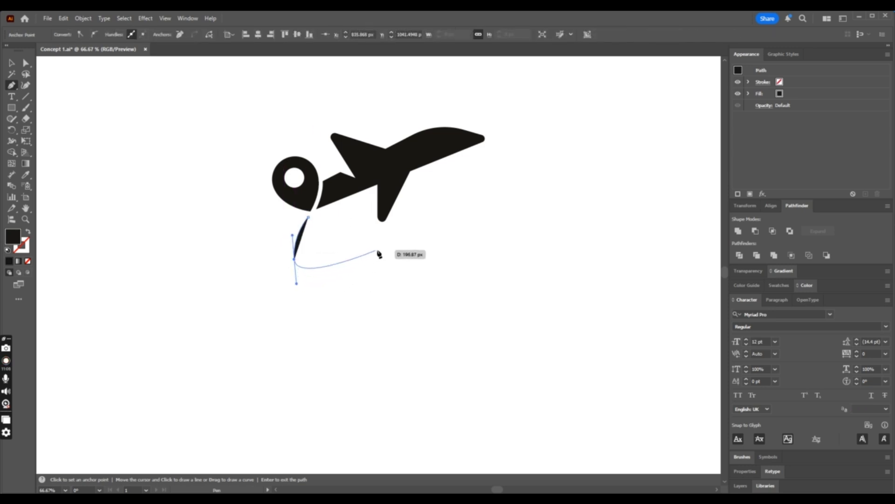
pyautogui.moveTo(397, 249); pyautogui.dragTo(434, 264)
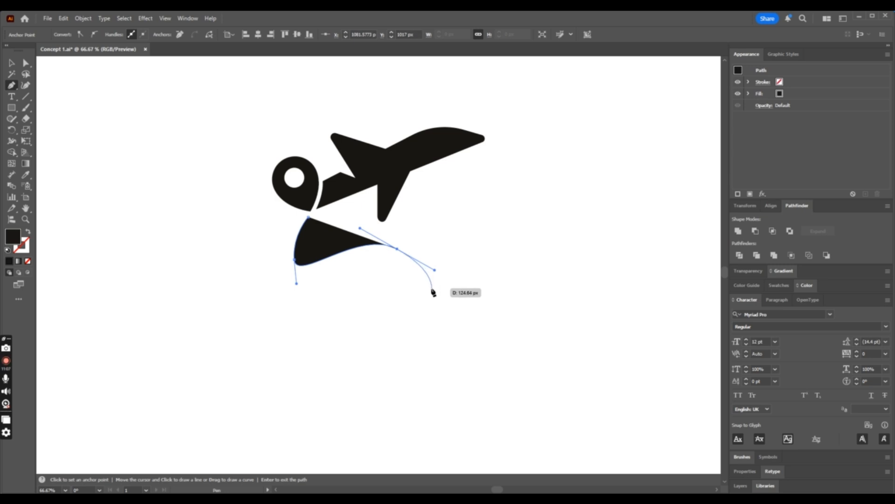
pyautogui.hotkey('ctrl', 'z')
pyautogui.hotkey('ctrl', 'z')
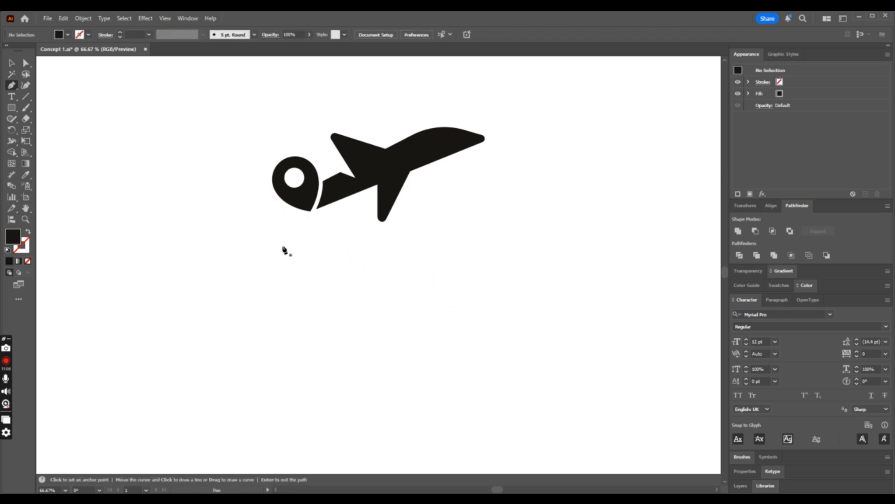
pyautogui.click(281, 243)
pyautogui.moveTo(337, 240); pyautogui.dragTo(349, 214)
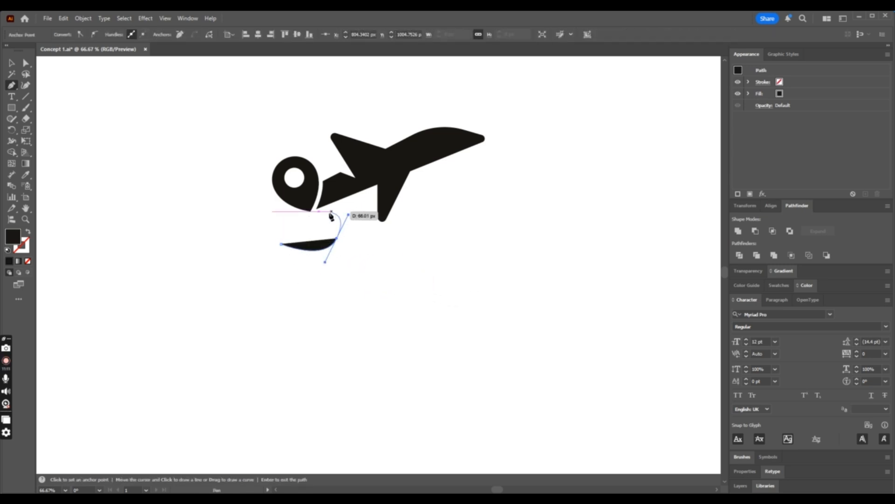
pyautogui.hotkey('ctrl', 'z')
pyautogui.hotkey('ctrl', 'z')
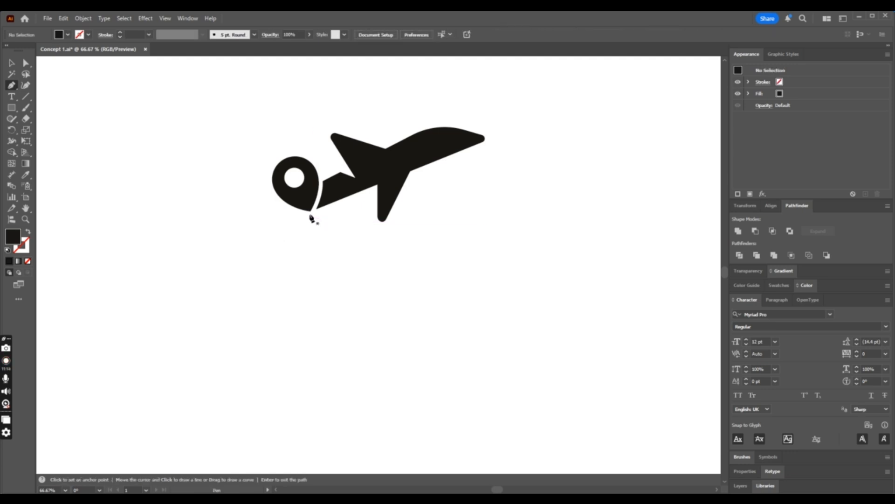
# - Draw a looping trail about 157 × 203 px from the pin's tip downward with the Pen tool, and swap its fill and stroke
pyautogui.click(310, 215)
pyautogui.moveTo(351, 246); pyautogui.dragTo(378, 244)
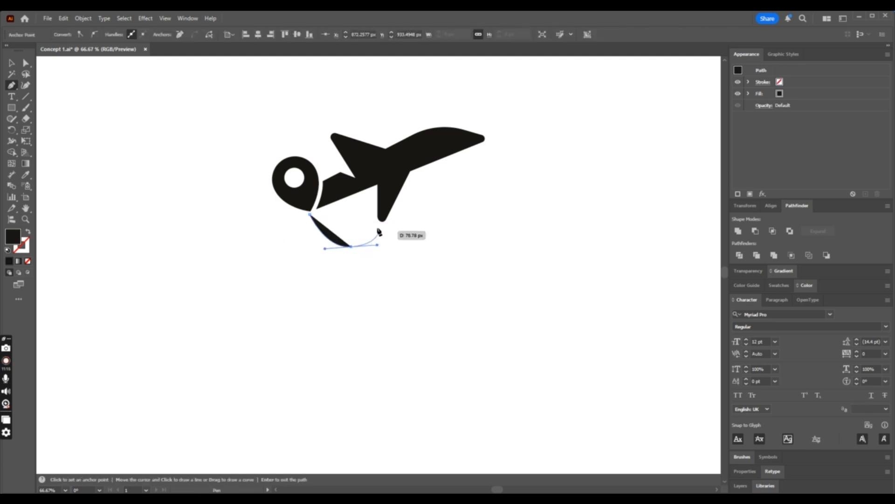
pyautogui.moveTo(364, 215); pyautogui.dragTo(343, 212)
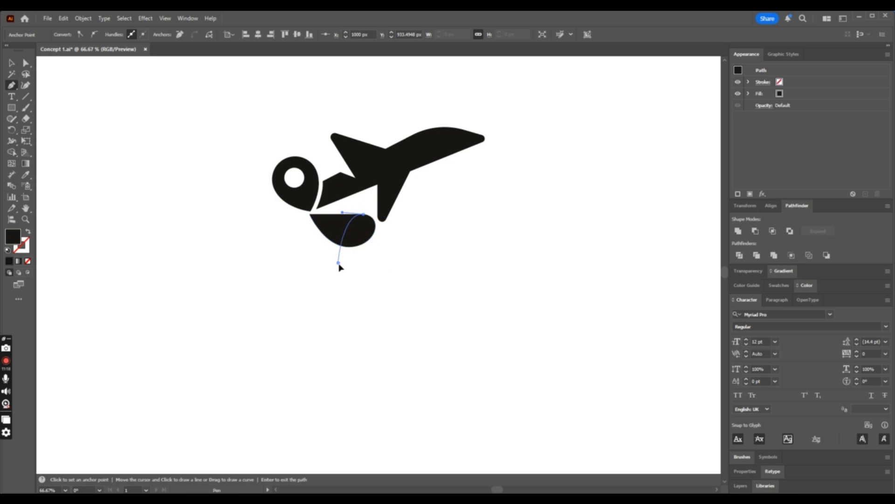
pyautogui.moveTo(339, 262); pyautogui.dragTo(345, 297)
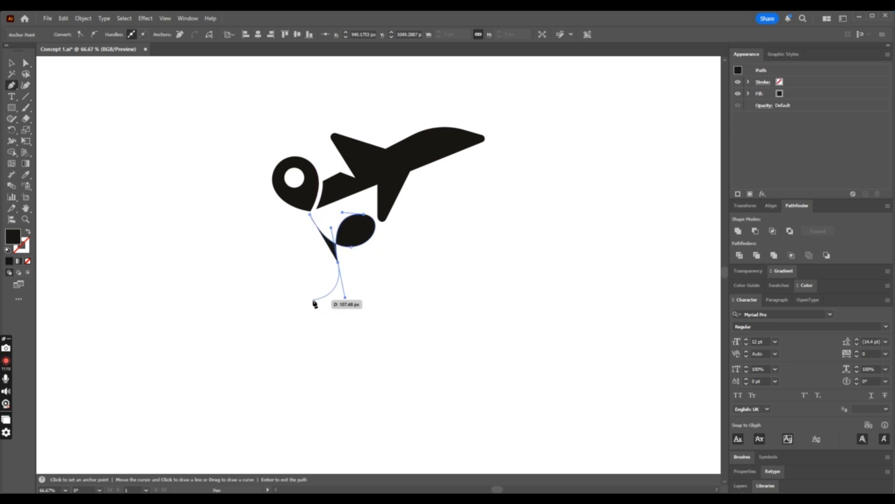
pyautogui.click(311, 299)
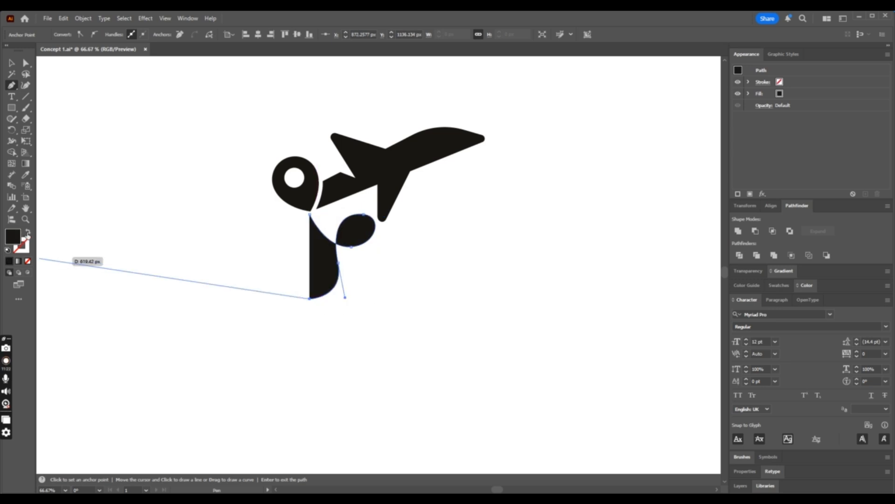
pyautogui.click(27, 233)
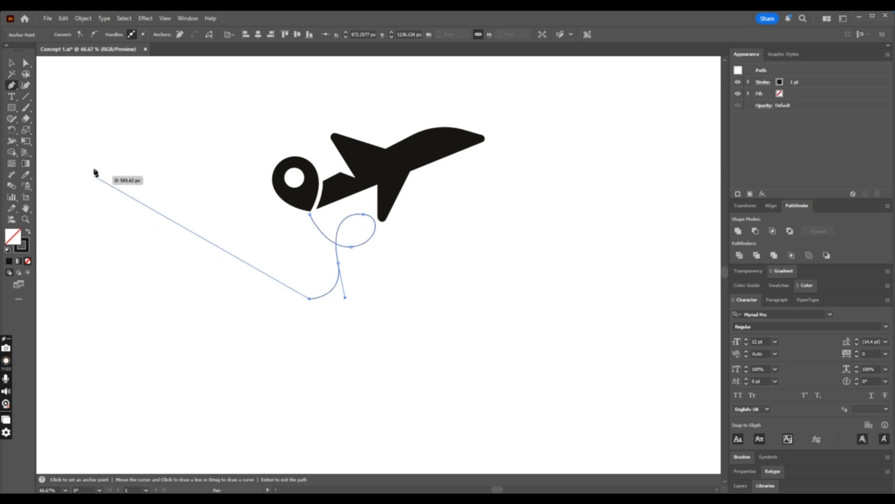
# - Set the looping trail's stroke weight to 8 pt with round caps and round corner joins
pyautogui.click(13, 63)
pyautogui.click(362, 244)
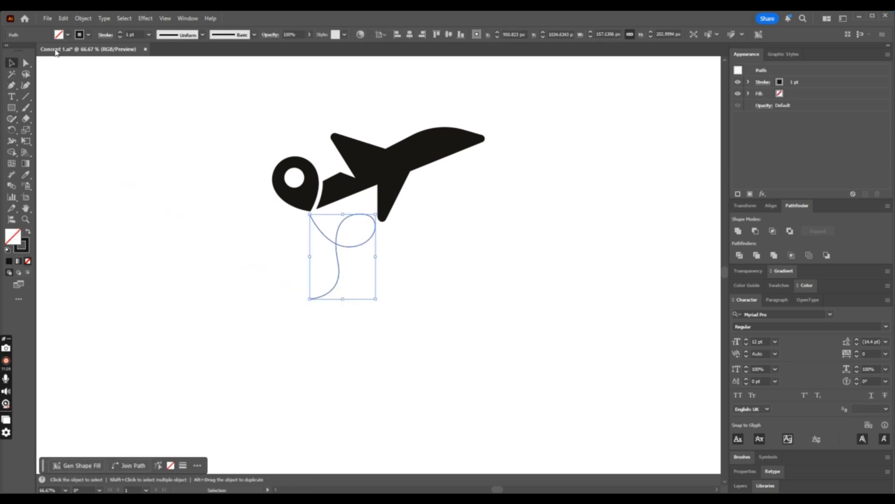
pyautogui.click(119, 32)
pyautogui.click(119, 33)
pyautogui.click(120, 33)
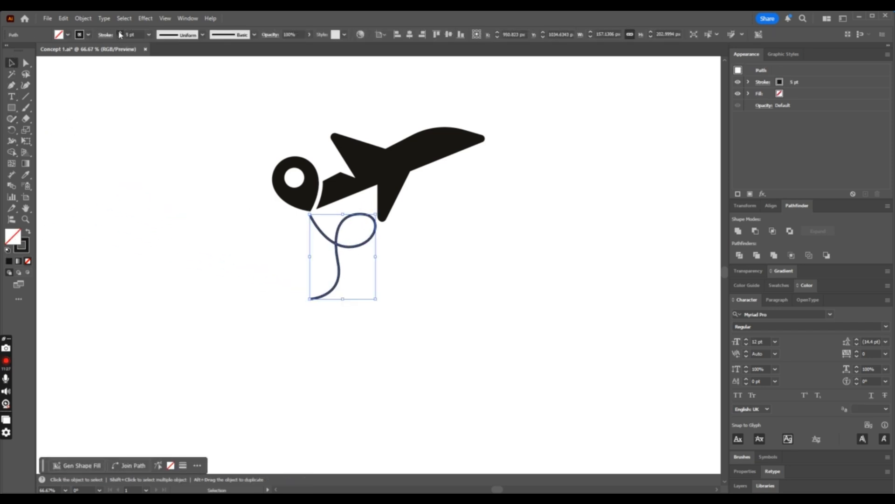
pyautogui.click(119, 32)
pyautogui.click(119, 33)
pyautogui.click(120, 33)
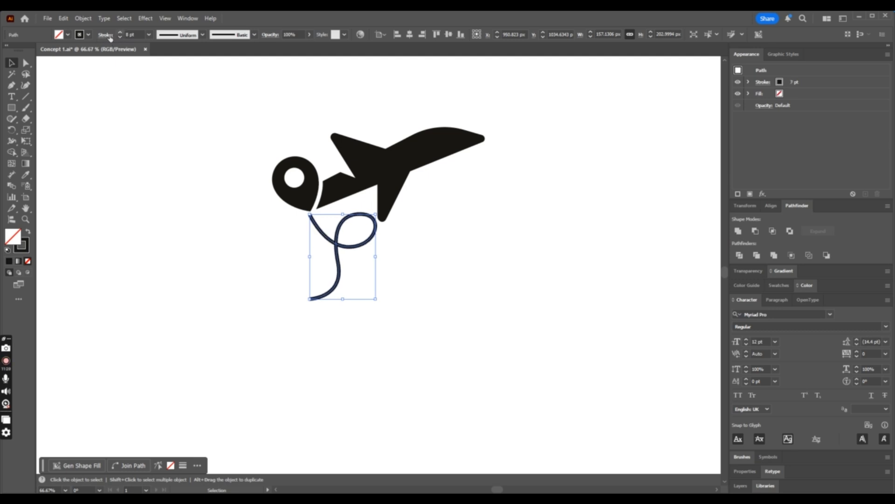
pyautogui.click(106, 35)
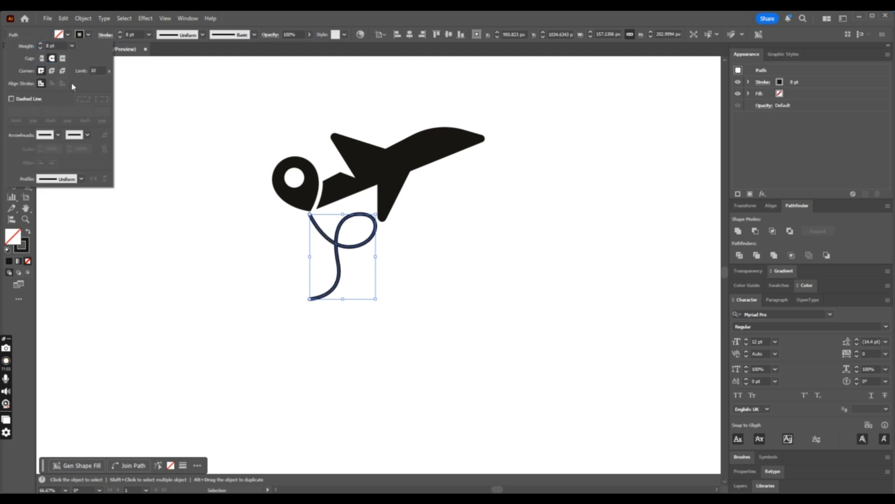
pyautogui.click(52, 72)
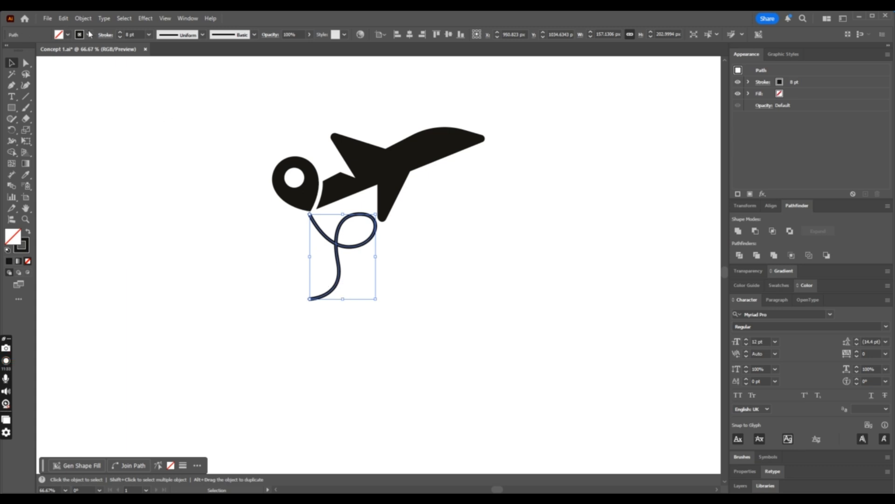
# - Make the trail a dashed line with 12 pt dashes and 20 pt gaps
pyautogui.click(104, 35)
pyautogui.click(11, 98)
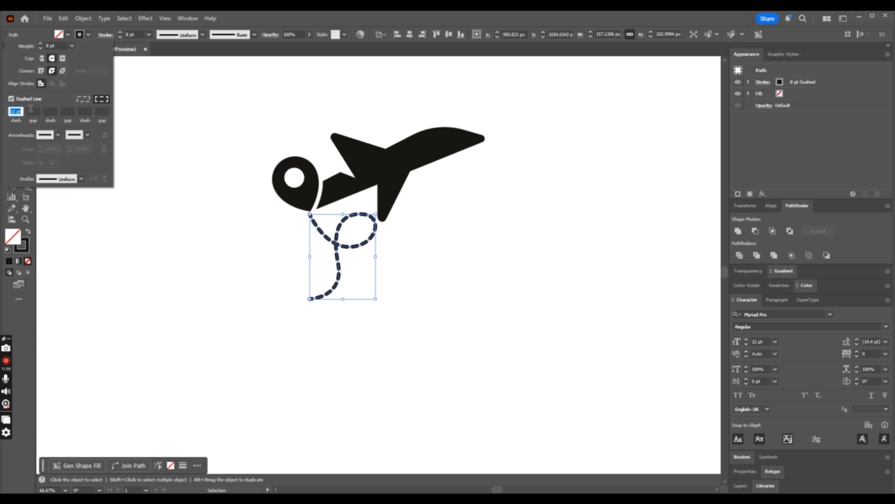
pyautogui.write('0')
pyautogui.press('Return')
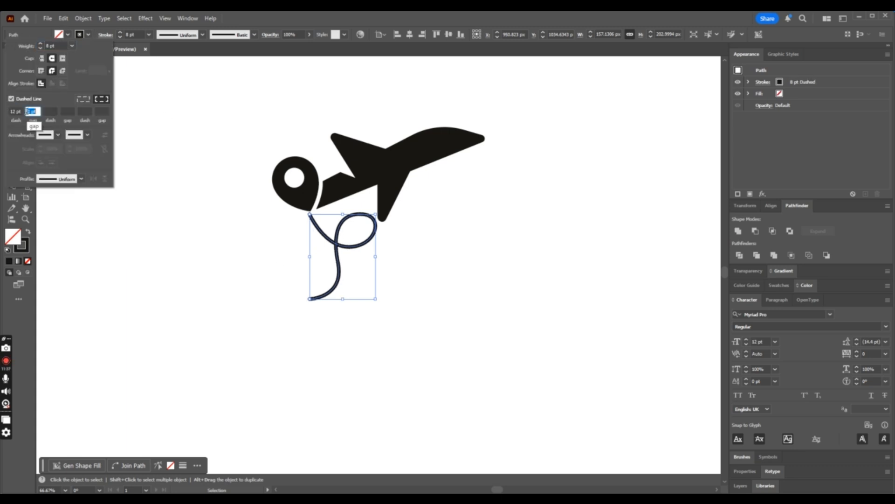
pyautogui.press('Up')
pyautogui.press('Up')
pyautogui.press('Up')
pyautogui.press('Up')
pyautogui.press('Up')
pyautogui.press('Up')
pyautogui.press('Up')
pyautogui.press('Up')
pyautogui.press('Up')
pyautogui.press('Up')
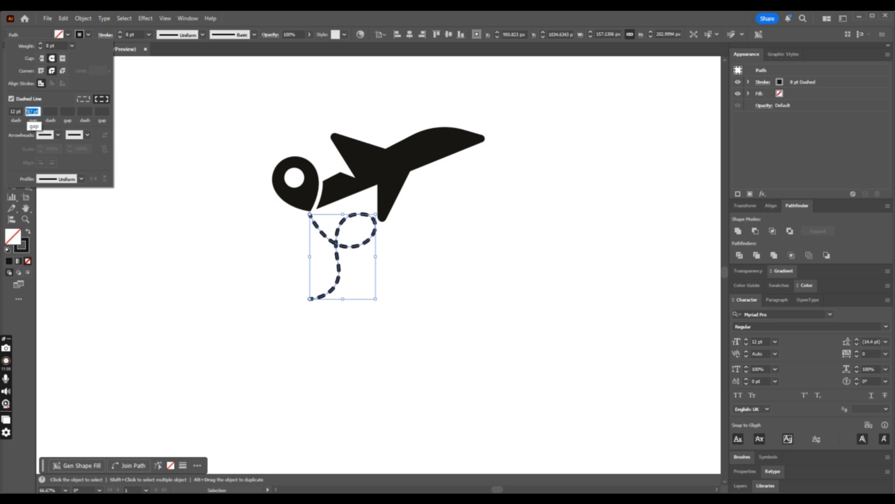
pyautogui.press('Down')
pyautogui.press('Down')
pyautogui.press('Down')
pyautogui.press('Down')
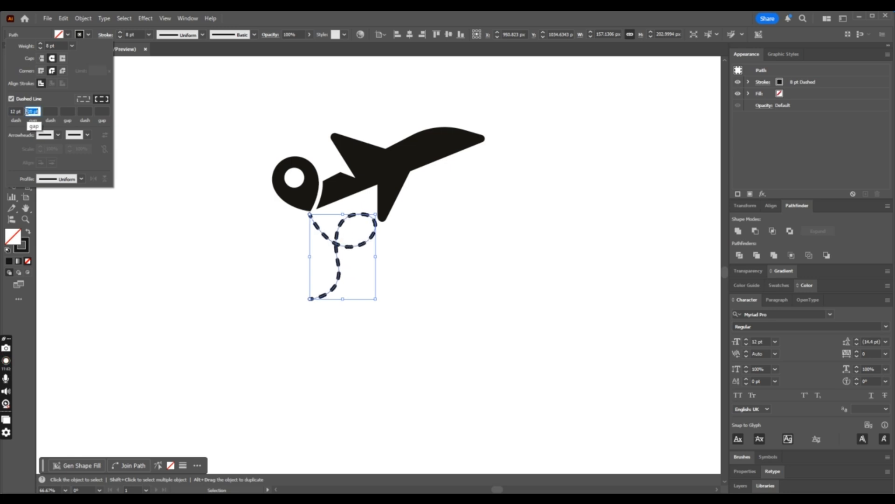
pyautogui.press('Down')
pyautogui.press('Down')
pyautogui.press('Down')
pyautogui.press('Down')
pyautogui.press('Down')
pyautogui.press('Down')
pyautogui.press('Down')
pyautogui.press('Down')
pyautogui.click(170, 410)
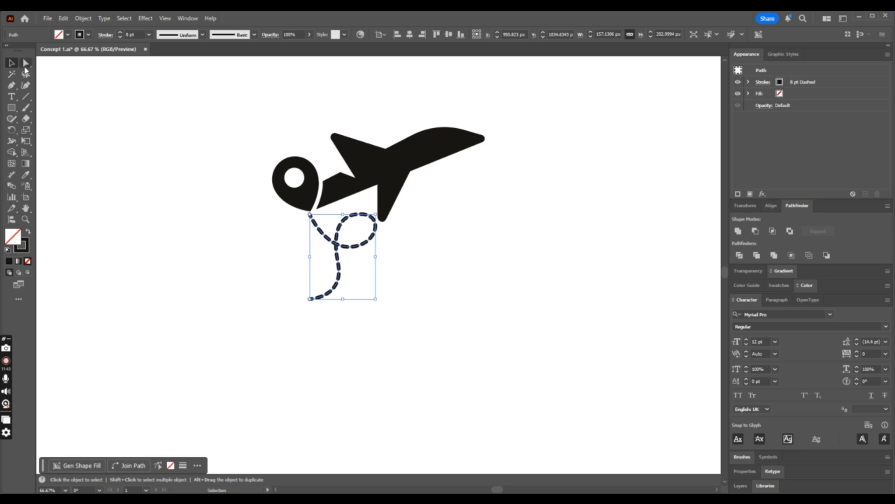
# - Review the dashed trail against the whole mark and widen the gaps between its dashes
pyautogui.click(25, 66)
pyautogui.click(172, 132)
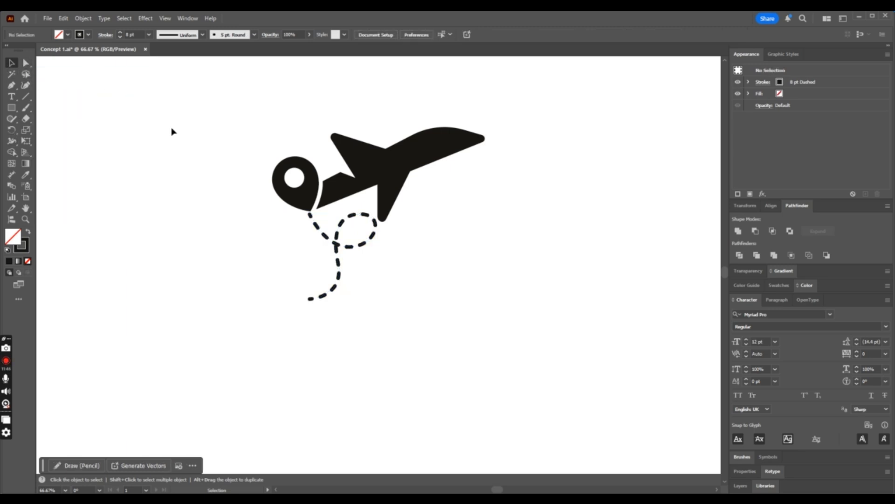
pyautogui.hotkey('ctrl', '-')
pyautogui.hotkey('ctrl', '-')
pyautogui.hotkey('ctrl', '-')
pyautogui.hotkey('ctrl', '+')
pyautogui.hotkey('ctrl', '+')
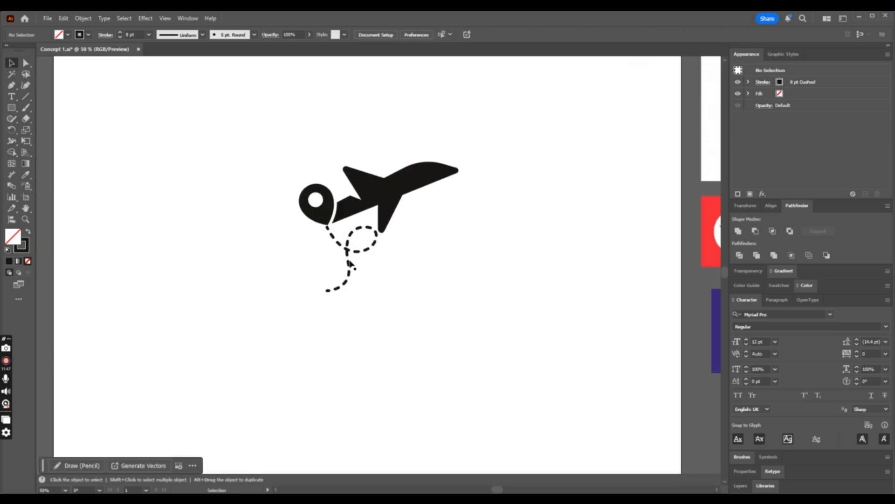
pyautogui.click(353, 257)
pyautogui.click(106, 35)
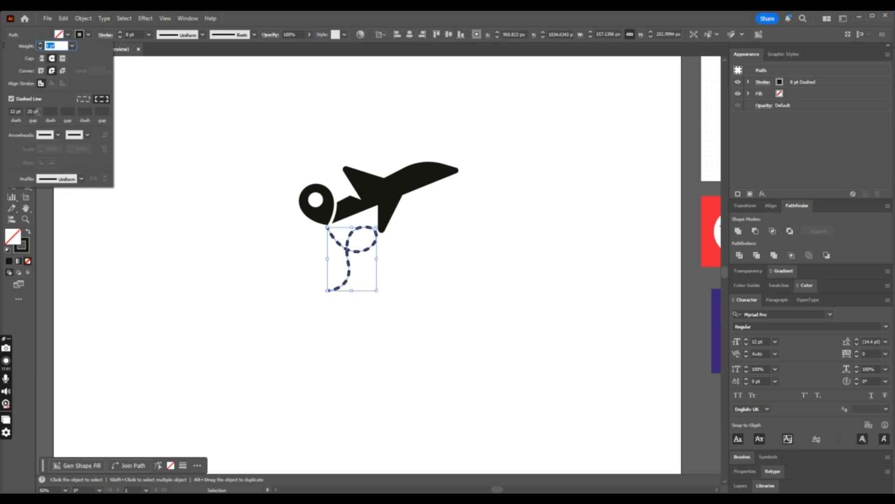
pyautogui.click(37, 111)
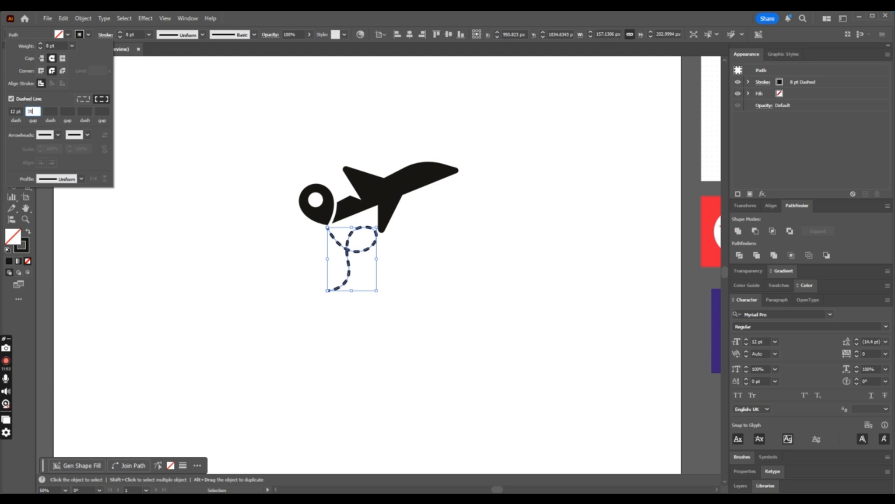
pyautogui.press('Return')
pyautogui.click(475, 333)
# - Shift the trail's anchor point just below the loop slightly right and down, and check the mark on the artboard
pyautogui.hotkey('ctrl', '+')
pyautogui.hotkey('ctrl', '+')
pyautogui.hotkey('ctrl', '+')
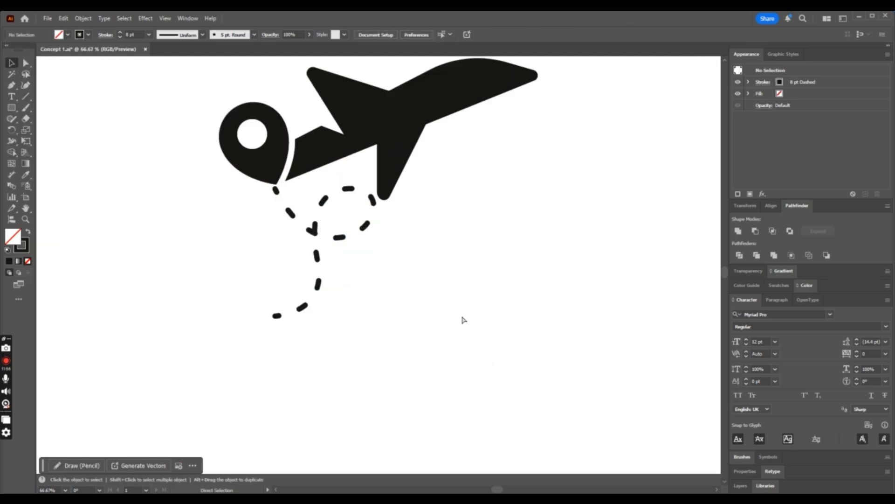
pyautogui.press('a')
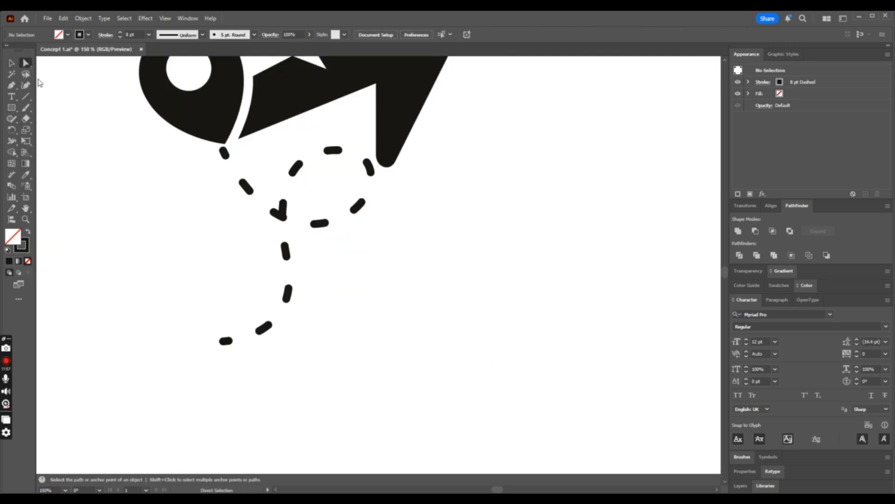
pyautogui.click(284, 233)
pyautogui.moveTo(285, 253); pyautogui.dragTo(304, 267)
pyautogui.moveTo(289, 189); pyautogui.dragTo(255, 229)
pyautogui.hotkey('ctrl', 'z')
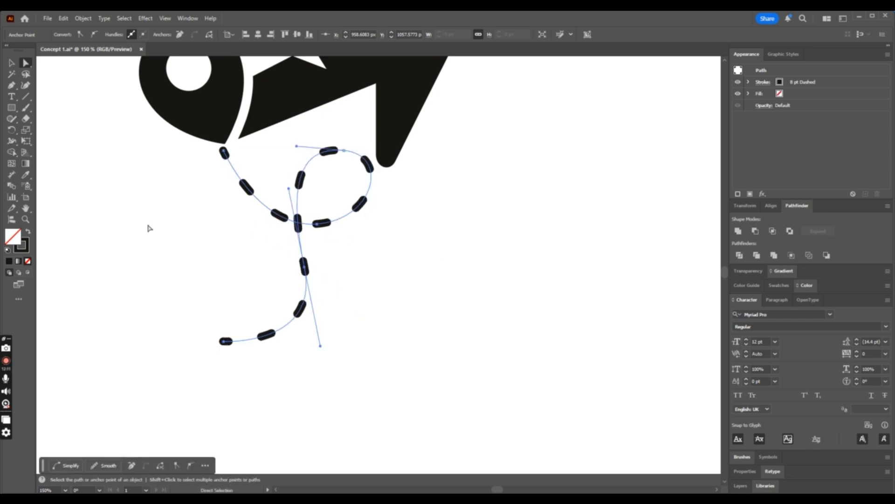
pyautogui.click(14, 63)
pyautogui.click(158, 222)
pyautogui.hotkey('ctrl', '-')
pyautogui.hotkey('ctrl', '-')
pyautogui.hotkey('ctrl', '-')
pyautogui.hotkey('ctrl', '-')
pyautogui.hotkey('ctrl', '-')
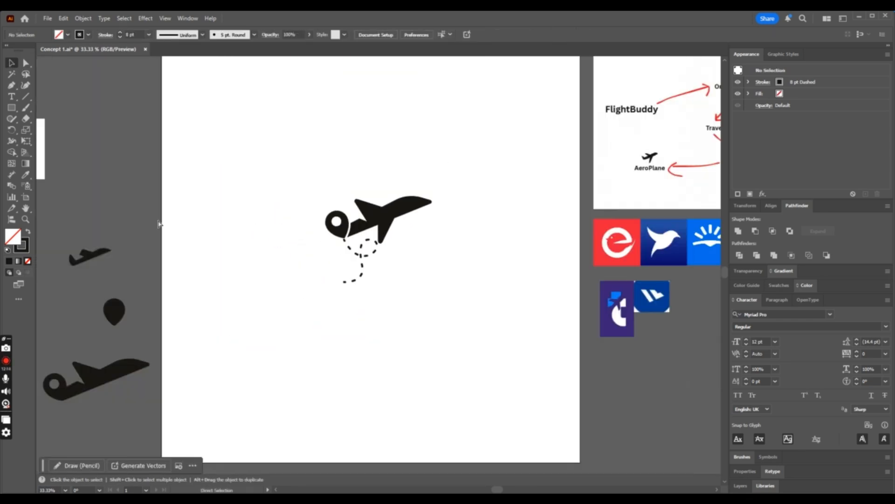
# - Undo the last shift of the trail's anchor point below the loop
pyautogui.hotkey('ctrl', '+')
pyautogui.hotkey('ctrl', '+')
pyautogui.hotkey('ctrl', '+')
pyautogui.hotkey('ctrl', '+')
pyautogui.hotkey('ctrl', '+')
pyautogui.hotkey('ctrl', '+')
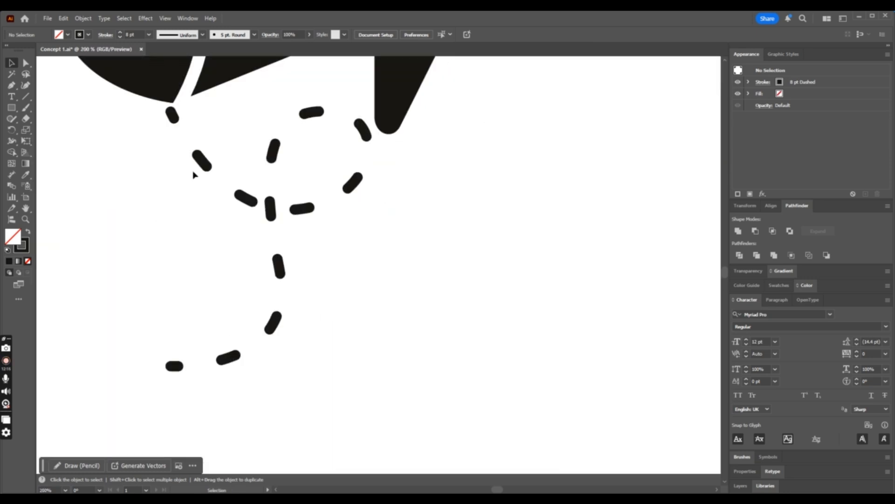
pyautogui.click(272, 208)
pyautogui.hotkey('ctrl', 'z')
pyautogui.hotkey('ctrl', 'z')
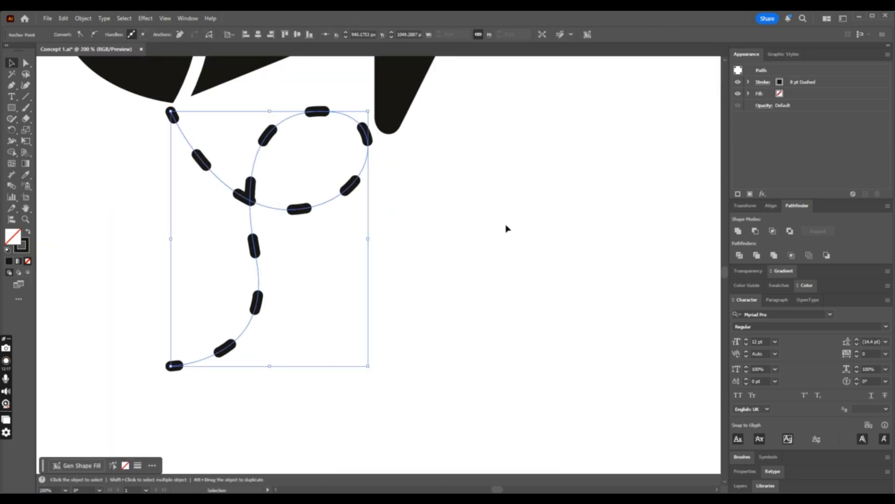
pyautogui.click(526, 267)
pyautogui.hotkey('ctrl', '-')
pyautogui.hotkey('ctrl', '-')
pyautogui.hotkey('ctrl', '-')
pyautogui.hotkey('ctrl', '-')
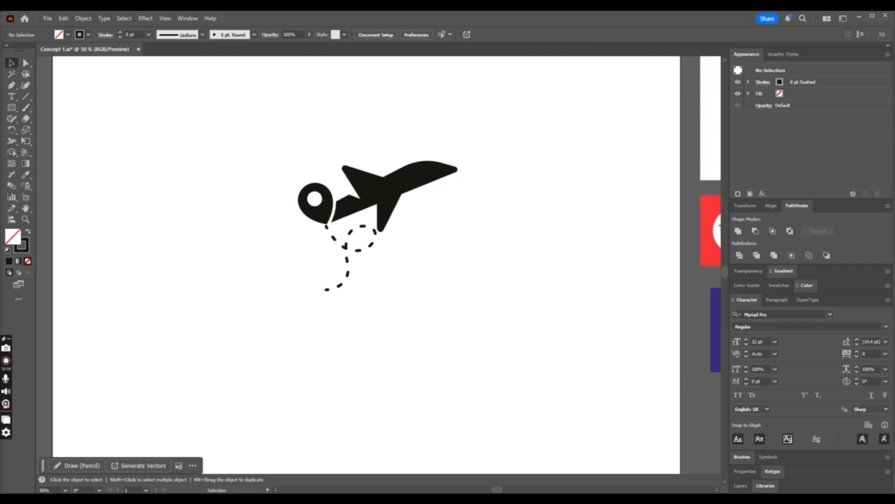
# - Duplicate the whole mark with its dashed trail to the empty area below the artboard
pyautogui.hotkey('ctrl', '-')
pyautogui.hotkey('ctrl', '-')
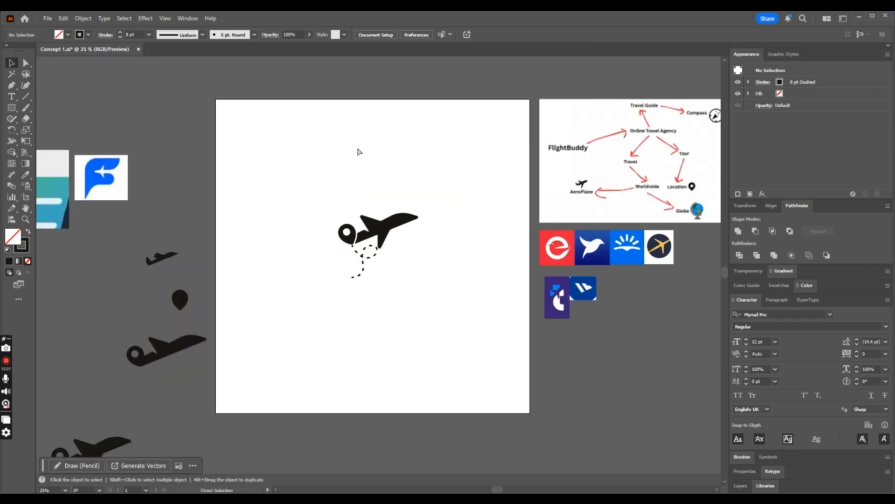
pyautogui.moveTo(283, 208); pyautogui.dragTo(440, 313)
pyautogui.scroll(-2, 441, 298)
pyautogui.keyDown('alt'); pyautogui.moveTo(399, 191); pyautogui.dragTo(268, 437); pyautogui.keyUp('alt')
pyautogui.click(421, 363)
# - Expand the appearance of the dashed trail in the mark on the artboard
pyautogui.click(374, 224)
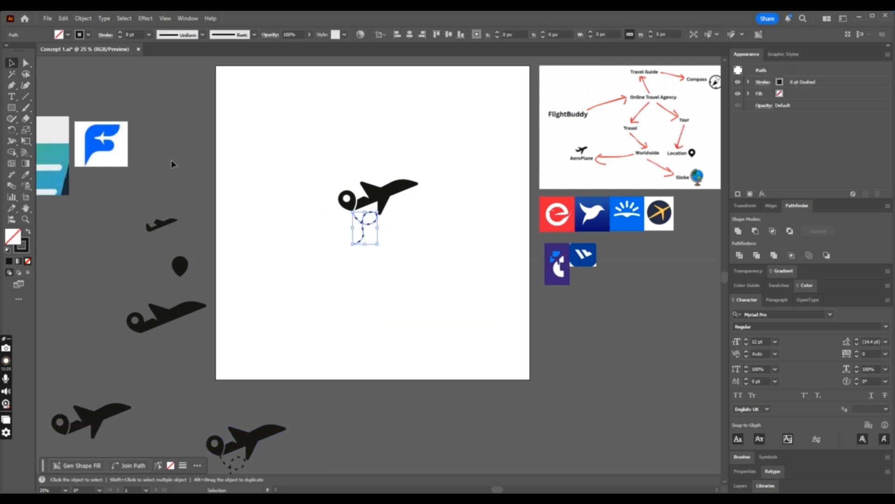
pyautogui.click(83, 18)
pyautogui.click(123, 159)
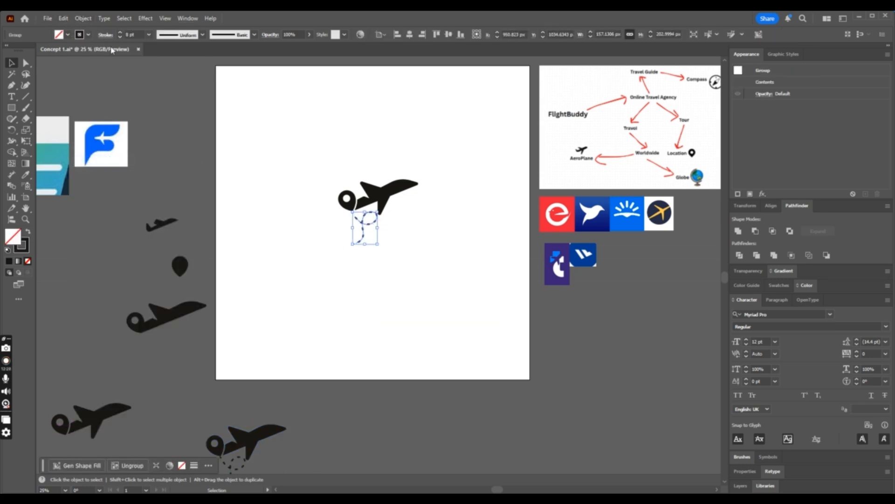
# - Expand the trail's fill and stroke into filled shapes and ungroup the result
pyautogui.click(84, 19)
pyautogui.click(107, 147)
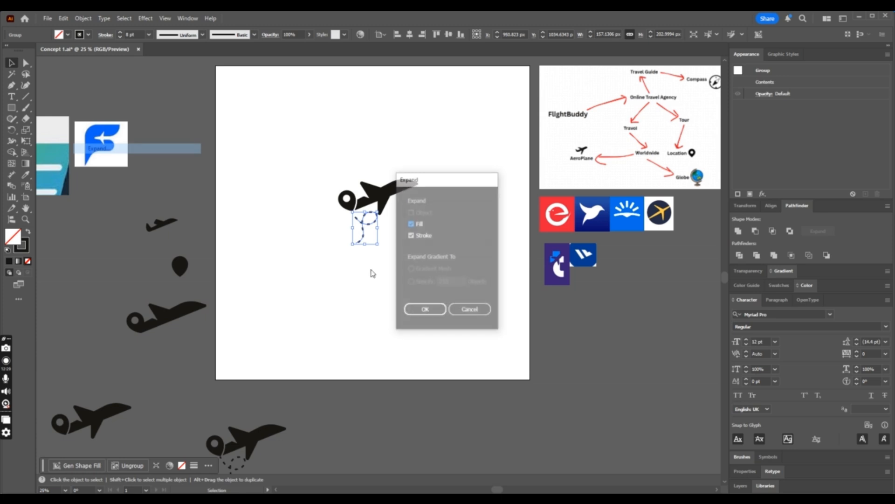
pyautogui.click(422, 309)
pyautogui.hotkey('ctrl', '=')
pyautogui.hotkey('ctrl', '=')
pyautogui.hotkey('ctrl', '=')
pyautogui.hotkey('ctrl', '=')
pyautogui.hotkey('ctrl', '=')
pyautogui.rightClick(434, 309)
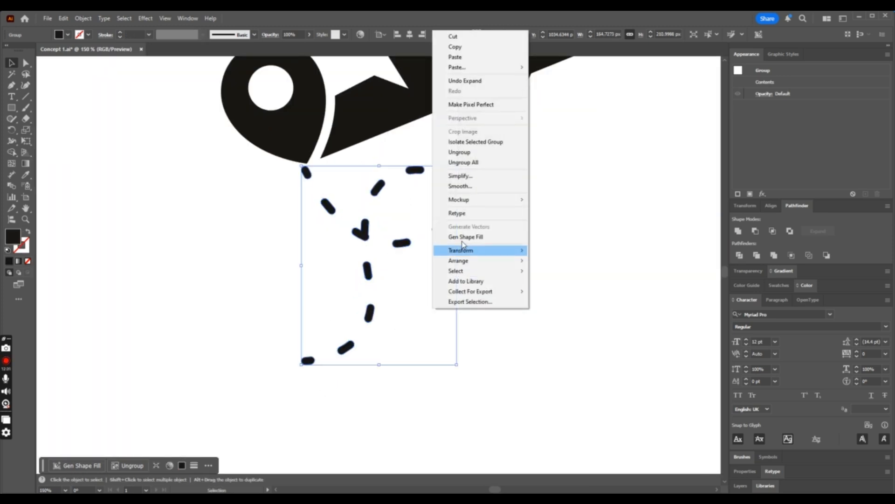
pyautogui.click(483, 154)
# - Ungroup the trail's dashes again and release their compound path into separate shapes
pyautogui.click(415, 205)
pyautogui.moveTo(367, 227); pyautogui.dragTo(397, 319)
pyautogui.hotkey('ctrl', 'z')
pyautogui.rightClick(397, 319)
pyautogui.click(431, 167)
pyautogui.click(430, 280)
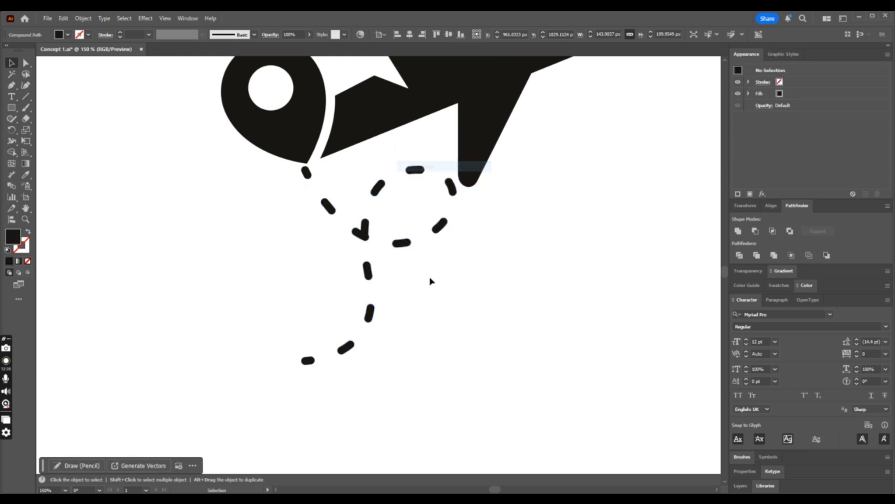
pyautogui.click(367, 236)
pyautogui.rightClick(470, 306)
pyautogui.click(513, 163)
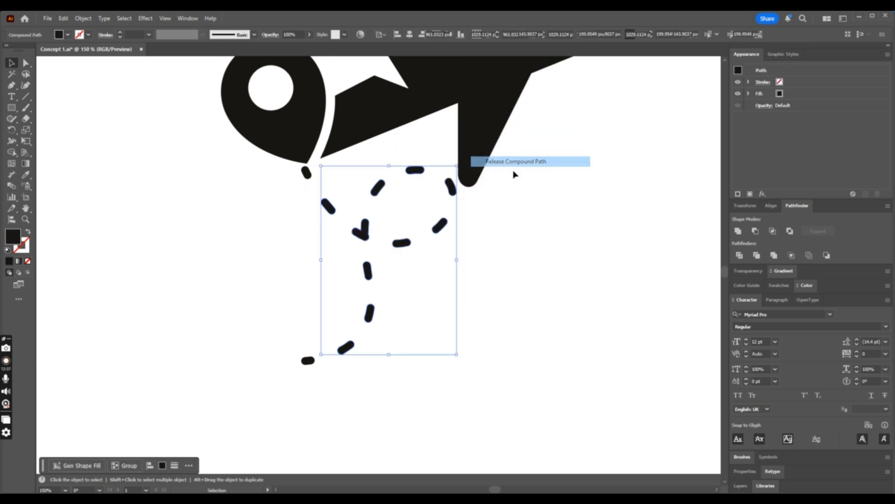
# - Delete the overlapping V-shaped dash where the loop crosses itself and check the whole mark
pyautogui.click(428, 216)
pyautogui.click(357, 229)
pyautogui.press('Delete')
pyautogui.hotkey('ctrl', '-')
pyautogui.hotkey('ctrl', '-')
pyautogui.hotkey('ctrl', '-')
pyautogui.hotkey('ctrl', '-')
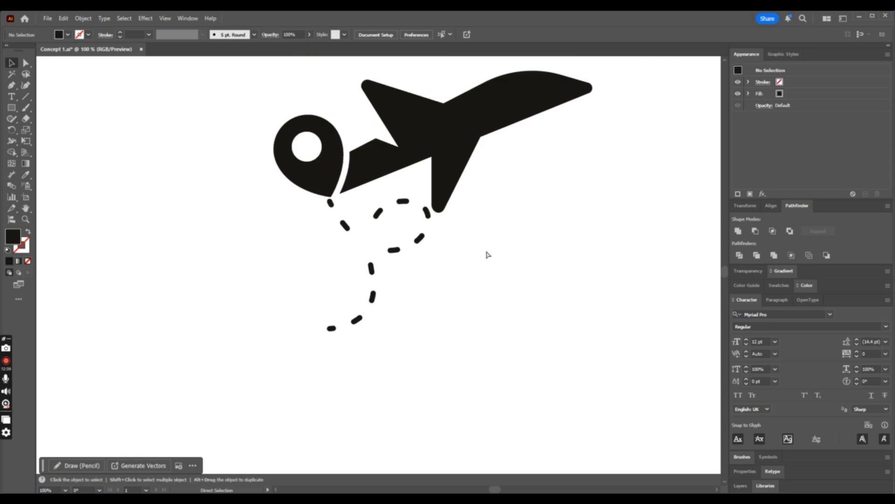
pyautogui.hotkey('ctrl', '-')
pyautogui.hotkey('ctrl', '-')
pyautogui.hotkey('ctrl', '=')
pyautogui.hotkey('ctrl', '=')
pyautogui.hotkey('ctrl', '=')
pyautogui.hotkey('ctrl', '=')
pyautogui.hotkey('ctrl', '=')
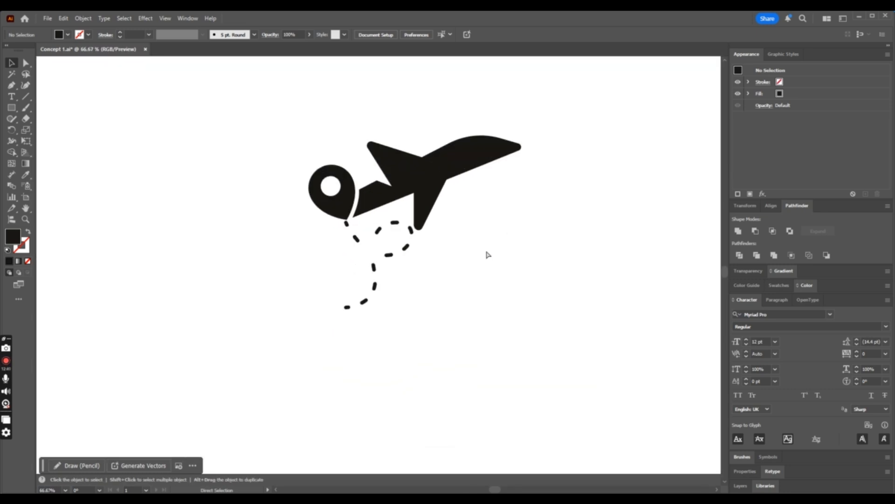
# - Undo the dash deletion, the ungrouping and the stroke expansion back to the dashed stroke path
pyautogui.hotkey('ctrl', 'z')
pyautogui.hotkey('ctrl', 'z')
pyautogui.hotkey('ctrl', 'z')
pyautogui.hotkey('ctrl', 'z')
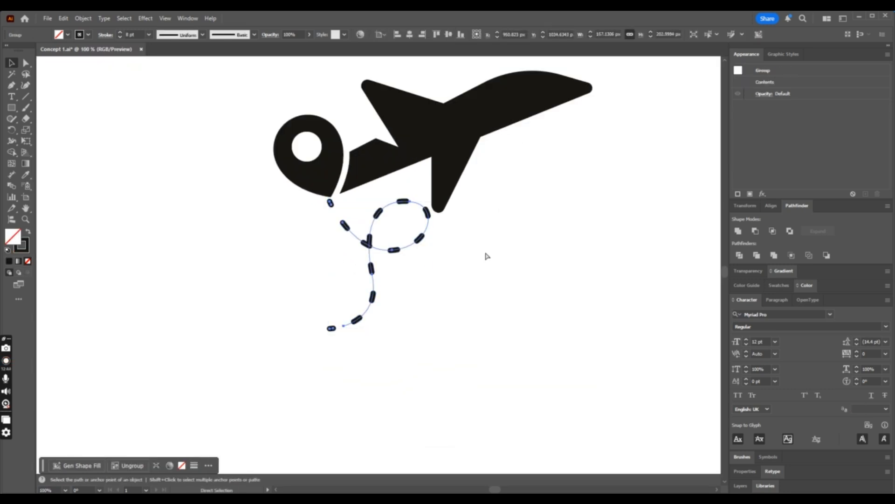
# - Move the trail's anchor point just below the loop slightly right and down to separate the dashes at the crossing
pyautogui.hotkey('ctrl', '=')
pyautogui.press('v')
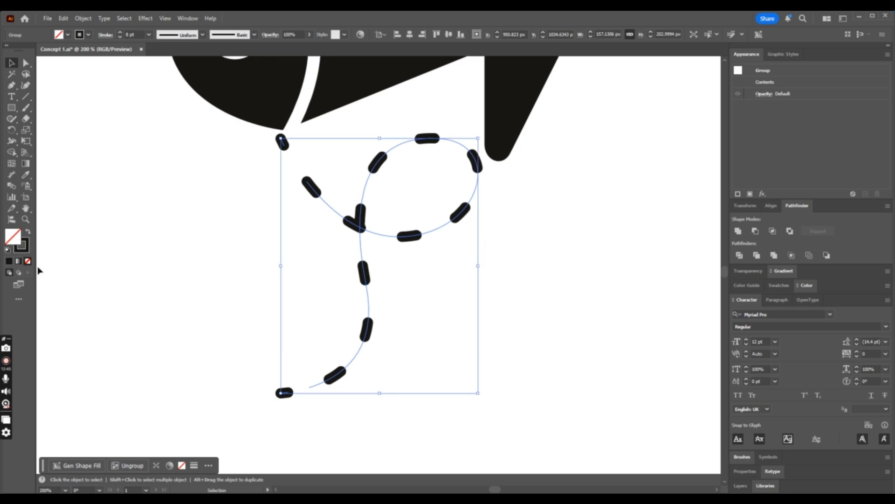
pyautogui.click(26, 64)
pyautogui.click(386, 158)
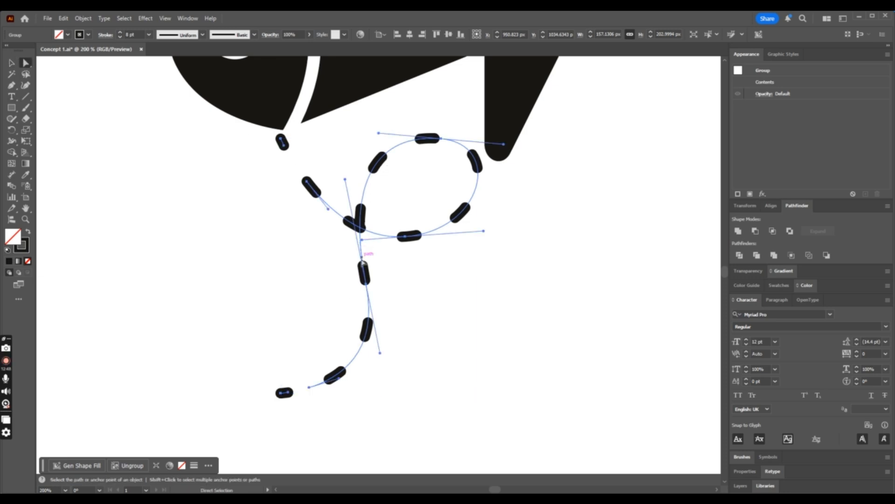
pyautogui.moveTo(367, 279); pyautogui.dragTo(381, 288)
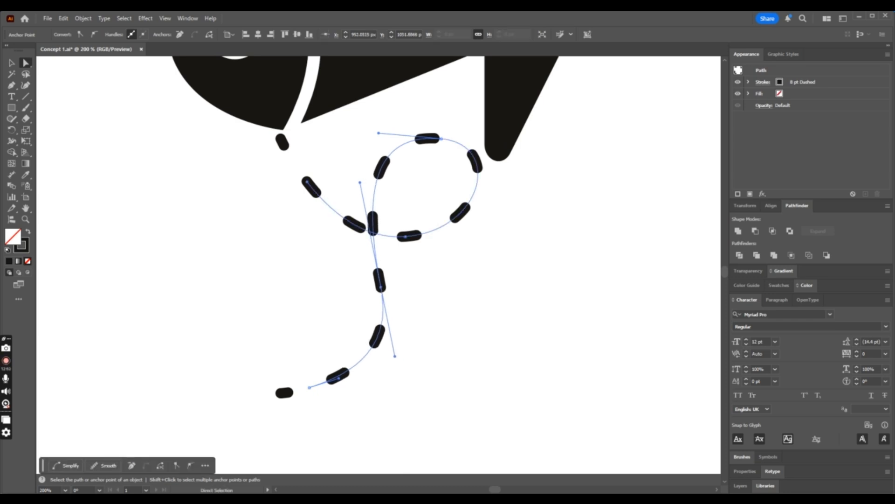
# - Expand the adjusted trail's fill and stroke into filled shapes
pyautogui.click(12, 63)
pyautogui.click(365, 220)
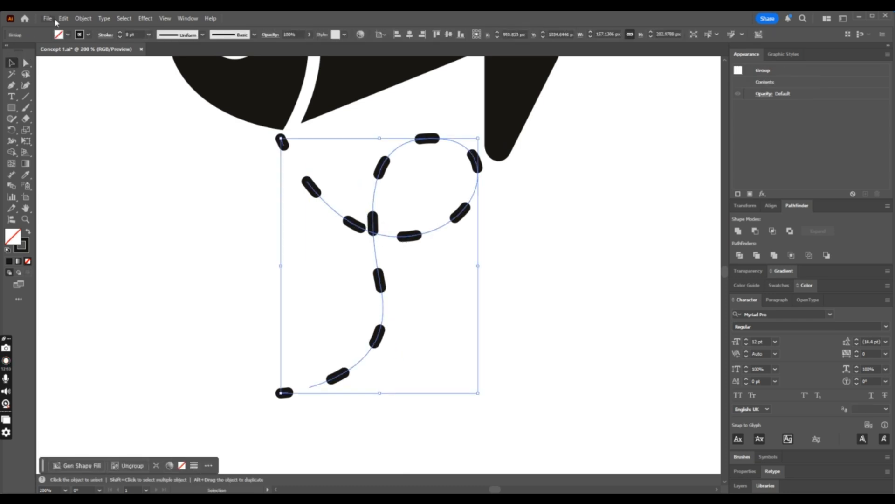
pyautogui.click(83, 18)
pyautogui.click(124, 148)
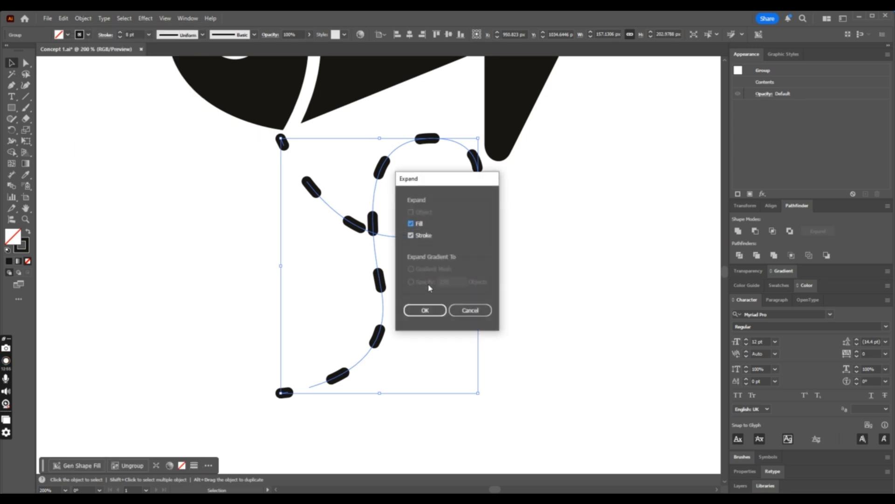
pyautogui.click(430, 307)
pyautogui.click(443, 266)
pyautogui.hotkey('ctrl', '-')
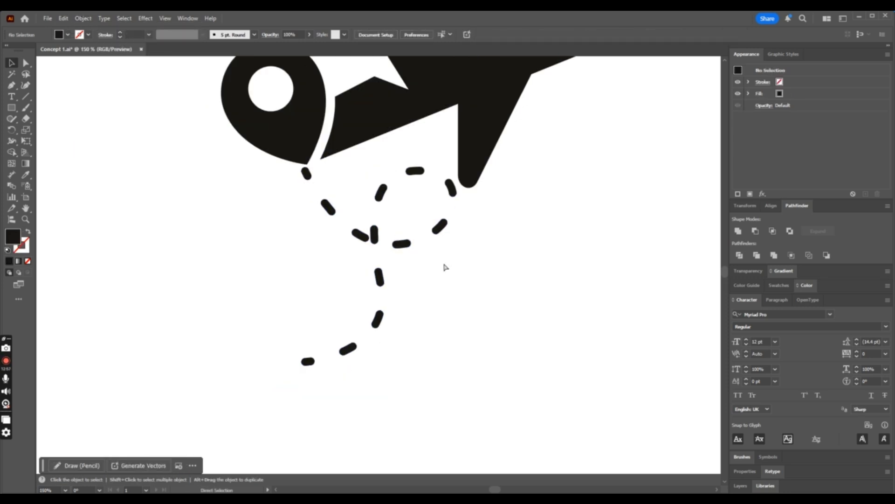
# - Ungroup the expanded trail completely and release its compound path so that every dash is a separate shape
pyautogui.click(367, 235)
pyautogui.rightClick(368, 236)
pyautogui.click(410, 341)
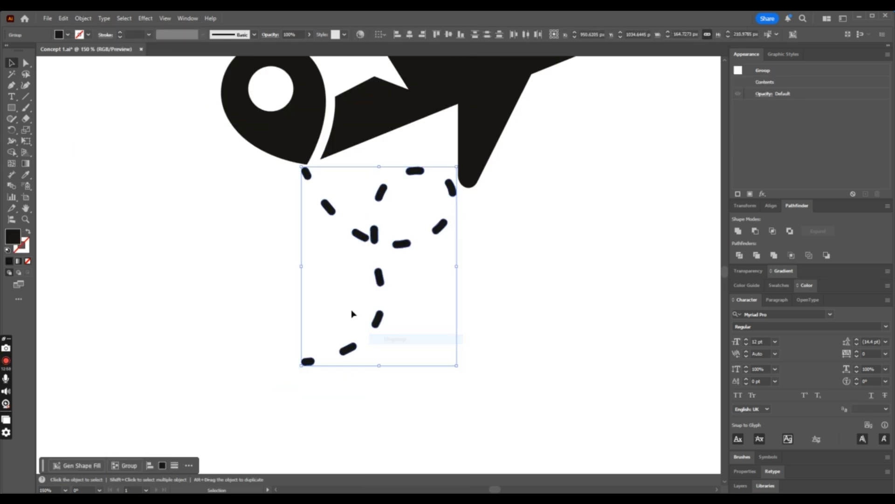
pyautogui.click(353, 312)
pyautogui.click(363, 241)
pyautogui.rightClick(391, 257)
pyautogui.click(428, 349)
pyautogui.click(397, 290)
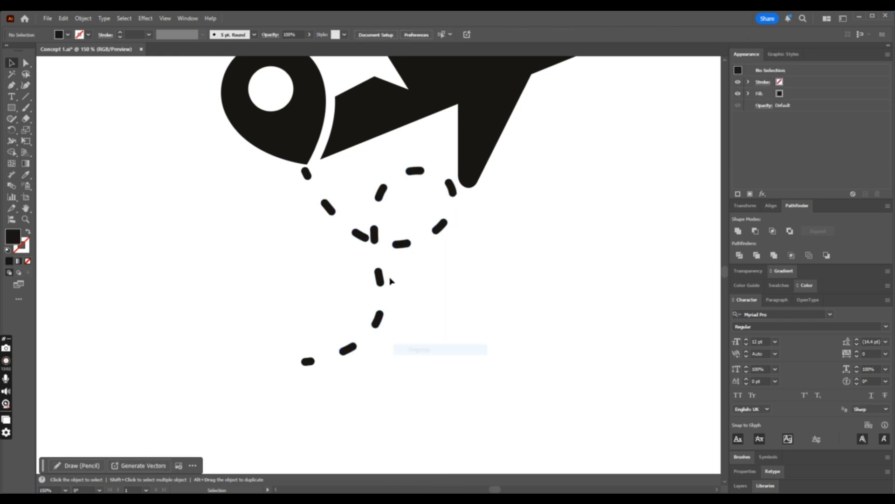
pyautogui.click(361, 236)
pyautogui.rightClick(356, 238)
pyautogui.click(434, 348)
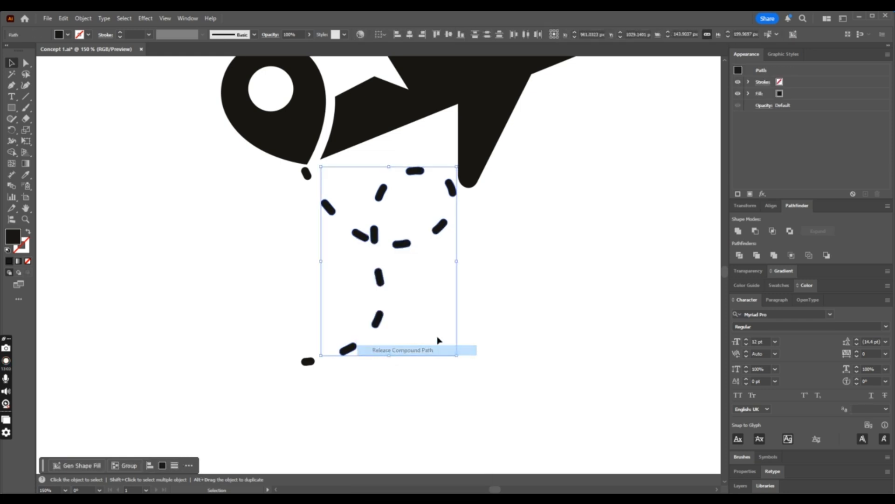
# - Delete the slanted dash touching the loop's crossing and shift the two dashes below the pin towards the loop
pyautogui.click(401, 294)
pyautogui.hotkey('ctrl', '-')
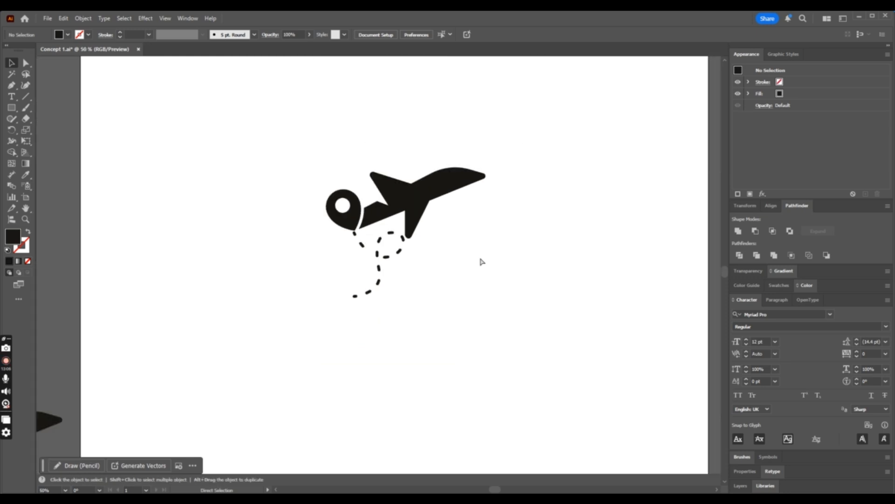
pyautogui.hotkey('ctrl', '+')
pyautogui.hotkey('ctrl', '+')
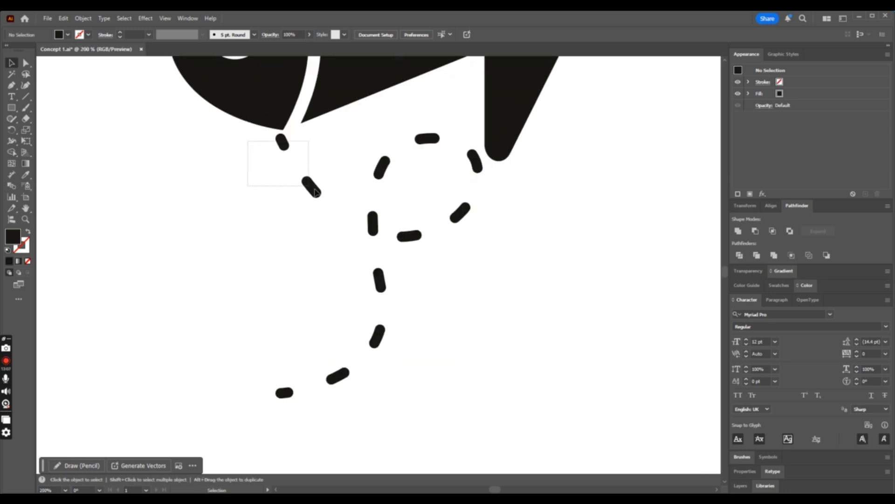
pyautogui.moveTo(315, 189); pyautogui.dragTo(351, 220)
pyautogui.click(344, 249)
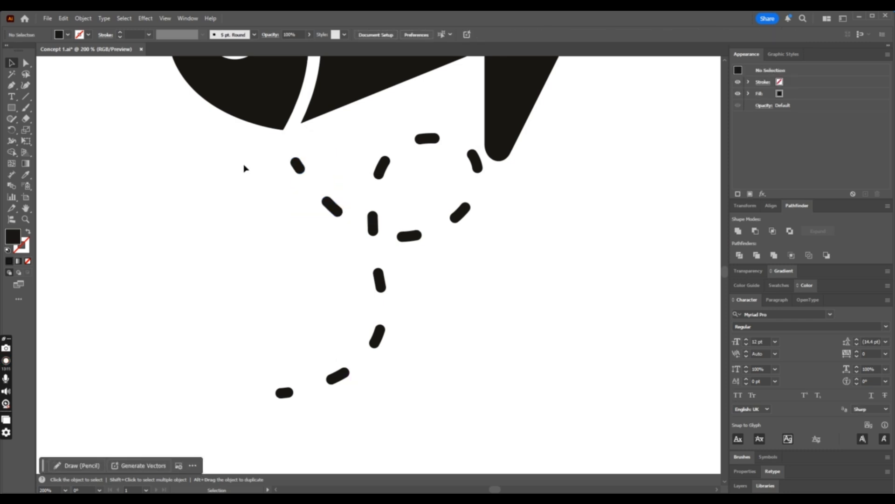
# - Group all the trail's dashes without the airplane and shift the group slightly up and left towards the pin
pyautogui.moveTo(246, 153); pyautogui.dragTo(499, 402)
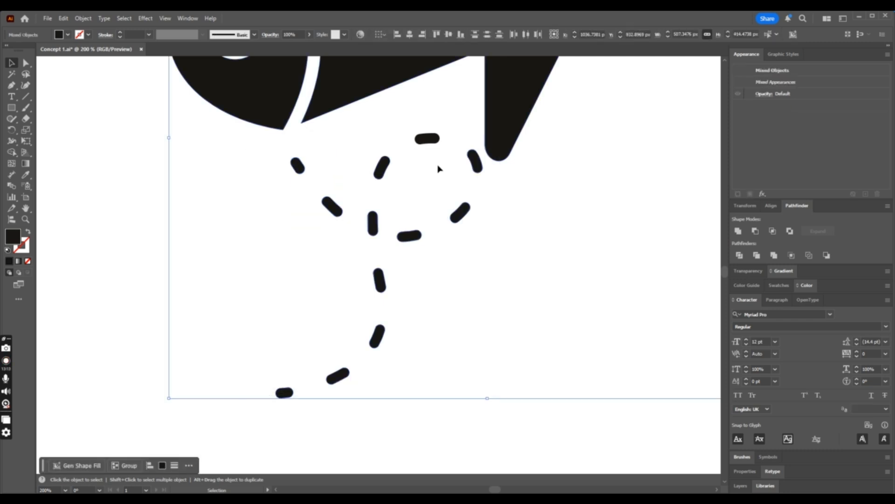
pyautogui.keyDown('shift'); pyautogui.click(495, 126); pyautogui.keyUp('shift')
pyautogui.keyDown('shift'); pyautogui.click(435, 138); pyautogui.keyUp('shift')
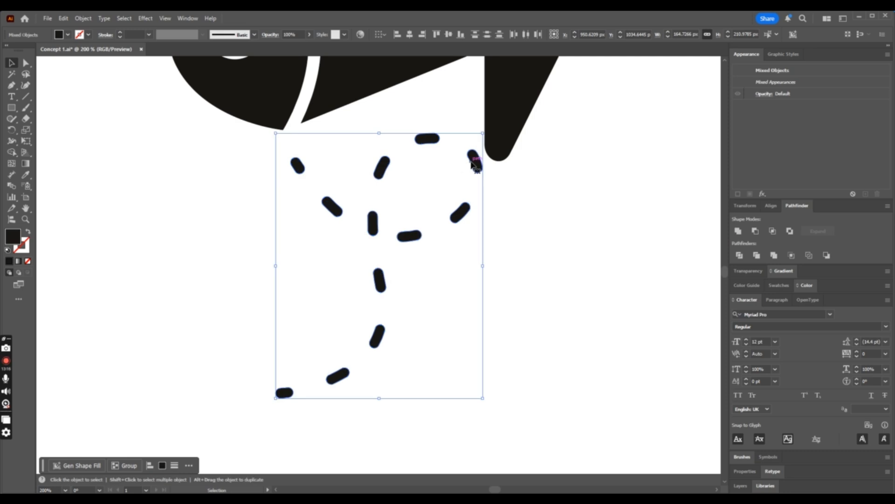
pyautogui.hotkey('ctrl', 'g')
pyautogui.moveTo(473, 164)
pyautogui.mouseDown()
pyautogui.moveTo(480, 140)
pyautogui.moveTo(465, 155)
pyautogui.mouseUp()
pyautogui.hotkey('ctrl', '-')
pyautogui.hotkey('ctrl', '-')
pyautogui.hotkey('ctrl', '-')
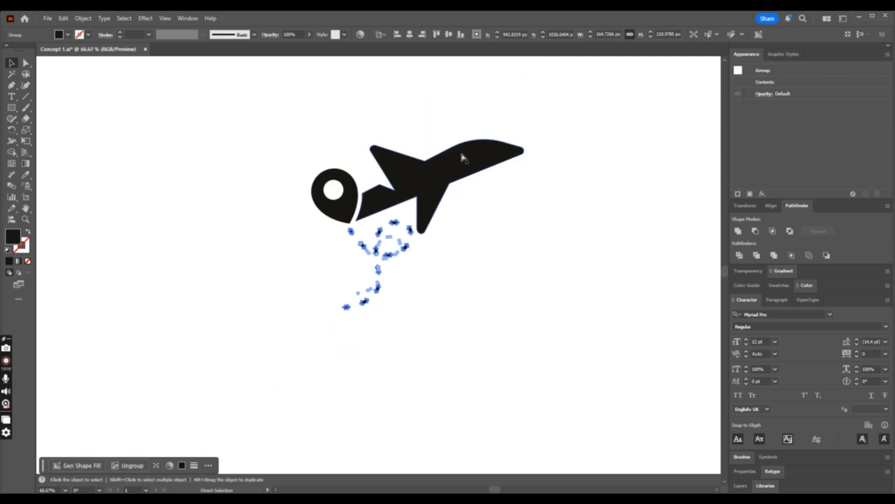
# - Examine the whole mark with its trail on the artboard at several magnifications
pyautogui.click(503, 262)
pyautogui.hotkey('ctrl', '-')
pyautogui.hotkey('ctrl', '-')
pyautogui.hotkey('ctrl', '+')
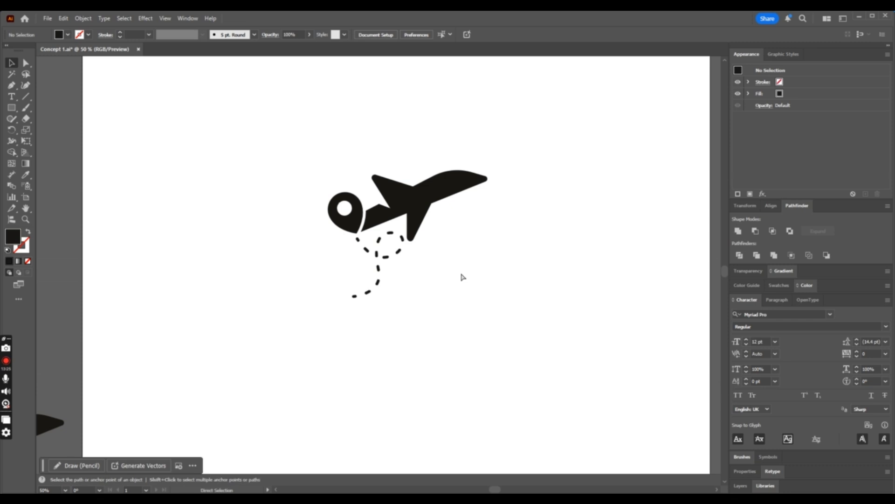
pyautogui.hotkey('ctrl', '-')
pyautogui.hotkey('ctrl', '-')
pyautogui.hotkey('ctrl', '+')
pyautogui.hotkey('ctrl', '+')
pyautogui.hotkey('ctrl', '+')
pyautogui.hotkey('ctrl', '-')
pyautogui.hotkey('ctrl', '-')
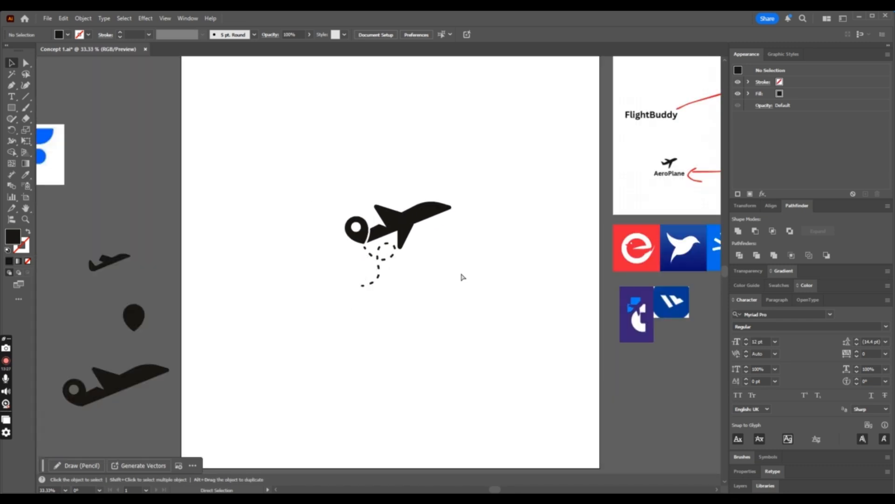
pyautogui.hotkey('ctrl', '+')
pyautogui.scroll(2, 462, 276)
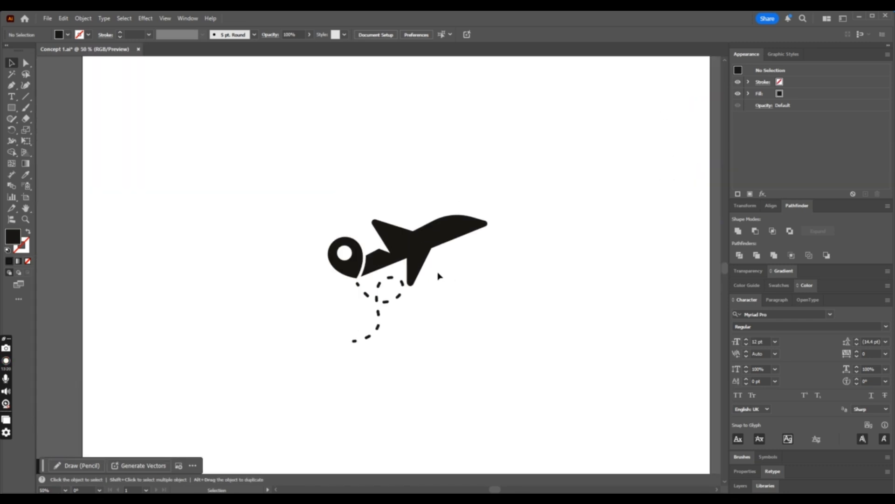
pyautogui.click(438, 277)
pyautogui.click(550, 285)
pyautogui.hotkey('ctrl', '-')
pyautogui.hotkey('ctrl', '-')
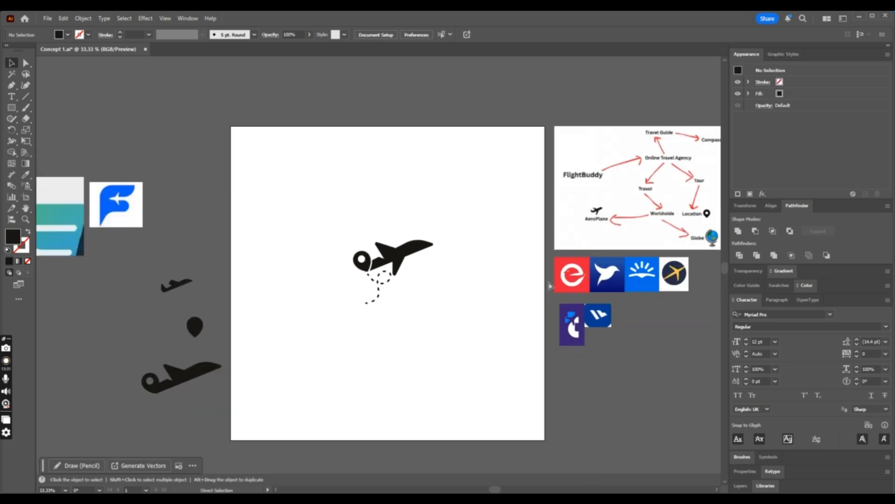
pyautogui.hotkey('ctrl', '+')
pyautogui.hotkey('ctrl', '+')
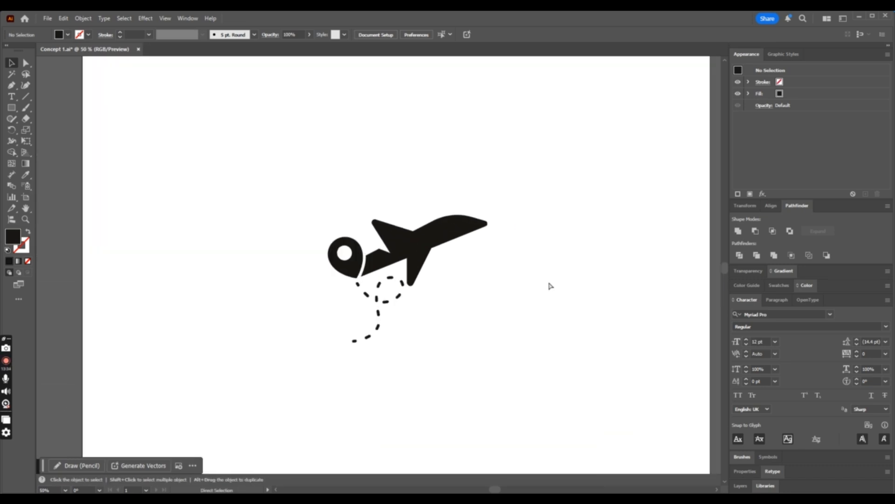
pyautogui.hotkey('ctrl', '-')
pyautogui.hotkey('ctrl', '-')
pyautogui.hotkey('ctrl', '+')
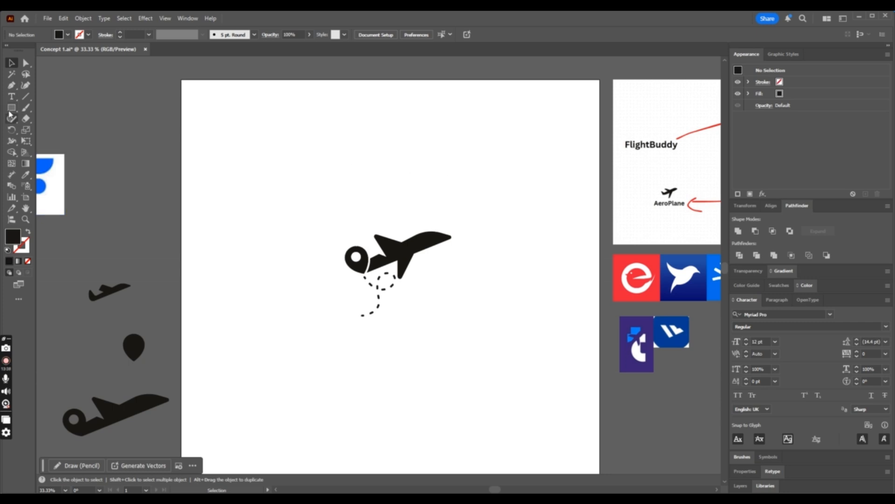
pyautogui.hotkey('ctrl', '-')
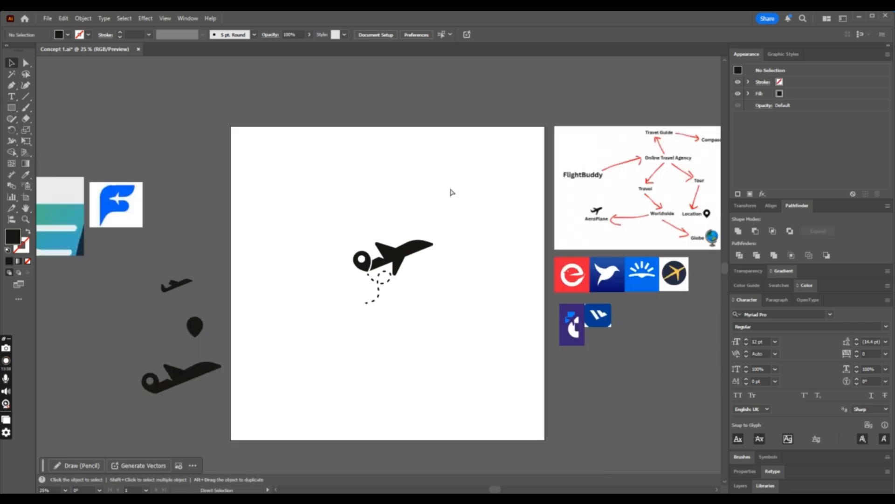
# - Save the document and compare the mark with the reference logos beside the artboard
pyautogui.moveTo(304, 229); pyautogui.dragTo(470, 327)
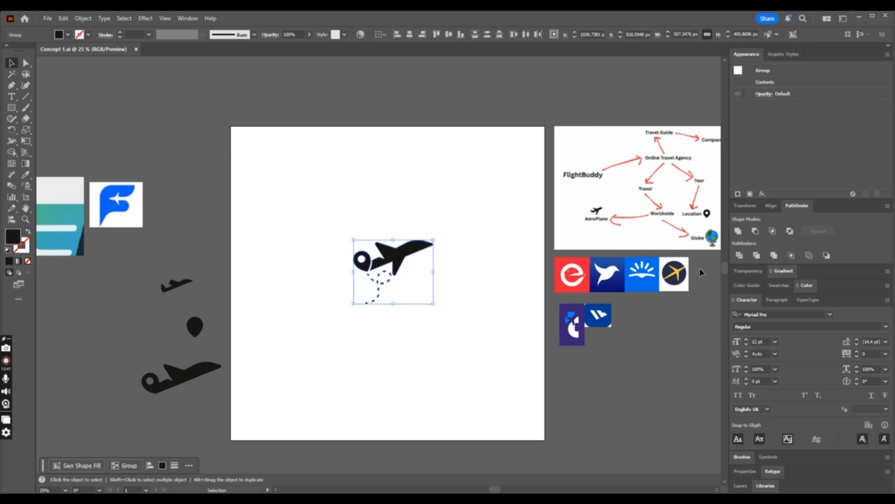
pyautogui.moveTo(535, 339); pyautogui.dragTo(547, 351)
pyautogui.hotkey('ctrl', '+')
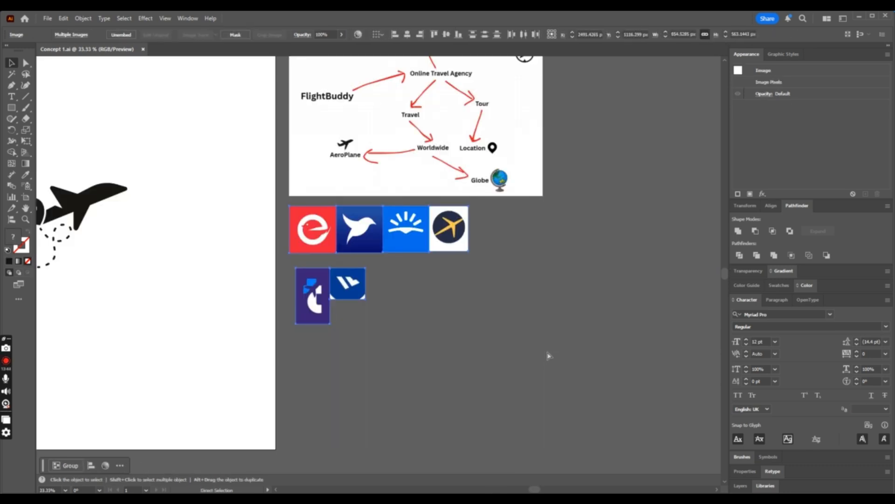
pyautogui.hotkey('ctrl', '-')
pyautogui.click(228, 268)
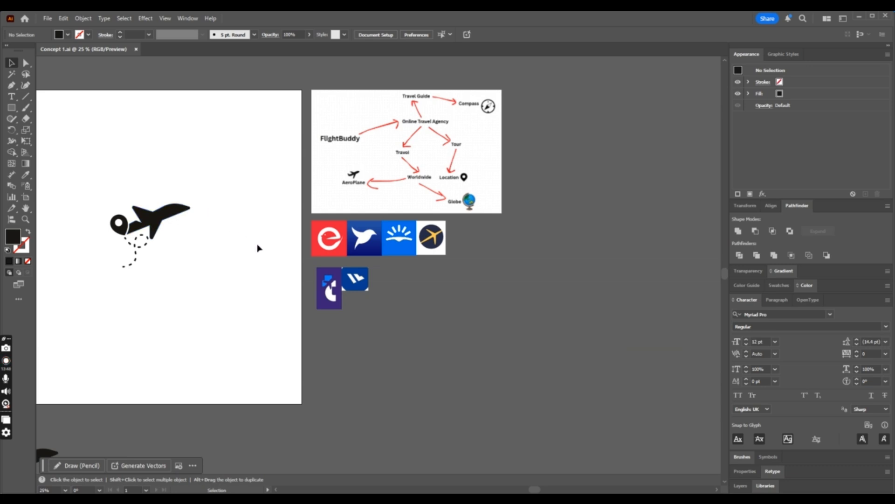
# - Try moving the dashed trail straight down away from the airplane, and undo the move
pyautogui.moveTo(152, 232); pyautogui.dragTo(152, 298)
pyautogui.click(216, 298)
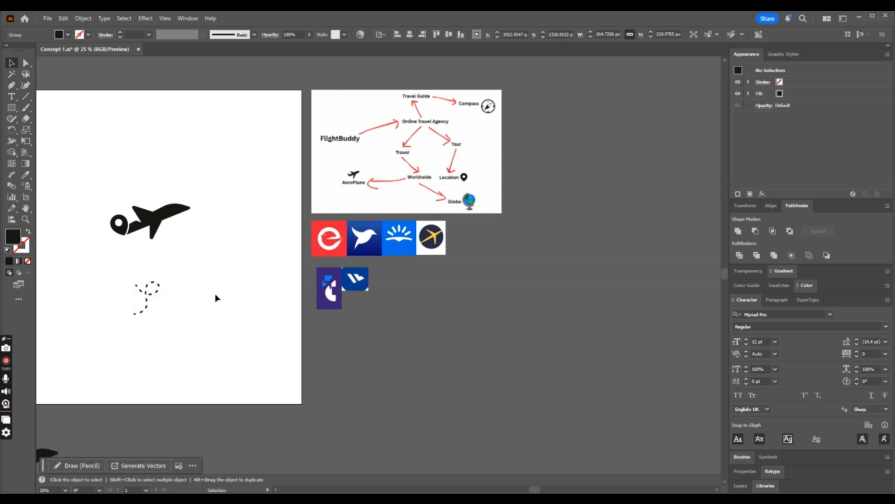
pyautogui.hotkey('ctrl', 'z')
# - Duplicate the complete mark below the artboard, and select the airplane-and-pin group of the original mark
pyautogui.moveTo(100, 183); pyautogui.dragTo(200, 260)
pyautogui.hotkey('ctrl', '-')
pyautogui.keyDown('alt'); pyautogui.moveTo(380, 257); pyautogui.dragTo(420, 439); pyautogui.keyUp('alt')
pyautogui.click(426, 304)
pyautogui.click(376, 256)
pyautogui.hotkey('ctrl', '+')
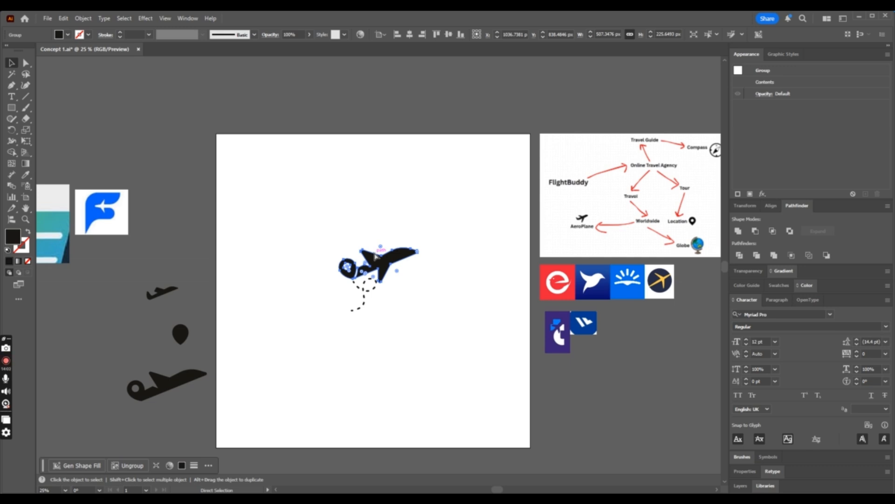
# - Try moving the airplane-and-pin group slightly down toward the dashed trail, and undo the move
pyautogui.hotkey('ctrl', '+')
pyautogui.hotkey('ctrl', '+')
pyautogui.hotkey('ctrl', '+')
pyautogui.click(554, 254)
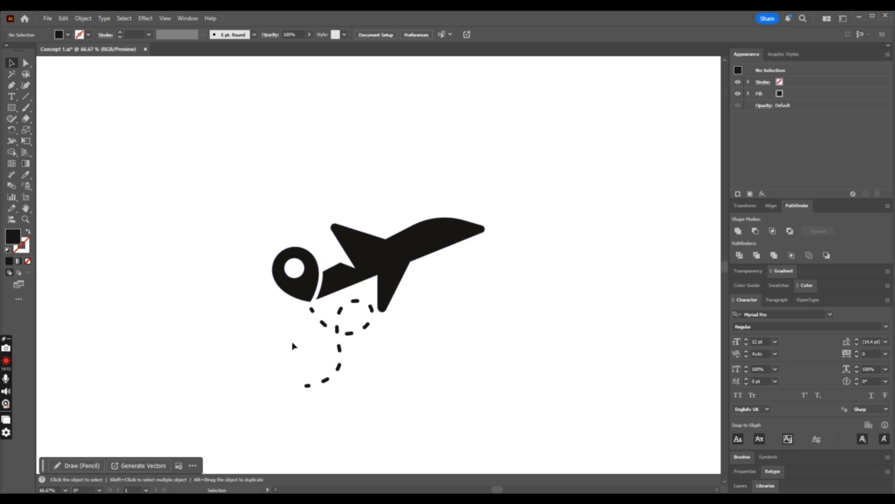
pyautogui.moveTo(410, 263); pyautogui.dragTo(415, 285)
pyautogui.hotkey('ctrl', 'z')
pyautogui.press('v')
pyautogui.click(436, 350)
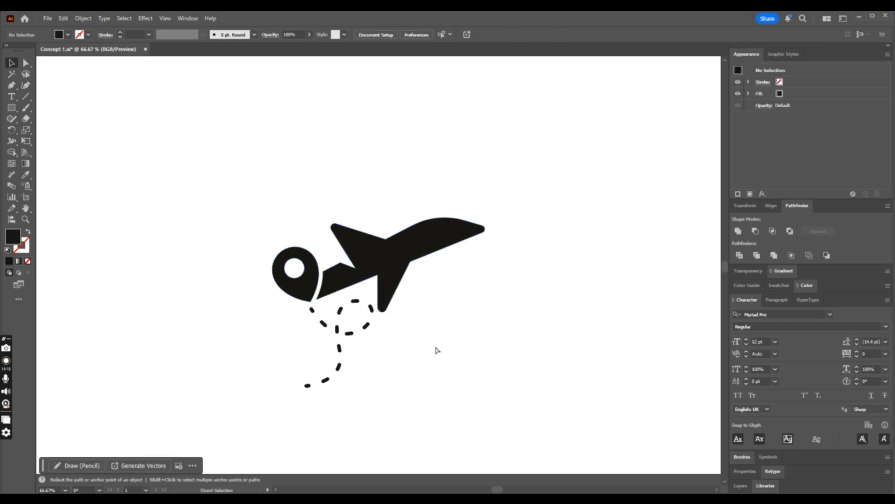
# - Examine how the airplane, pin and dashed trail read together close up and at small sizes beside the reference logos
pyautogui.hotkey('ctrl', '-')
pyautogui.hotkey('ctrl', '-')
pyautogui.hotkey('ctrl', '-')
pyautogui.hotkey('ctrl', '+')
pyautogui.hotkey('ctrl', '+')
pyautogui.hotkey('ctrl', '+')
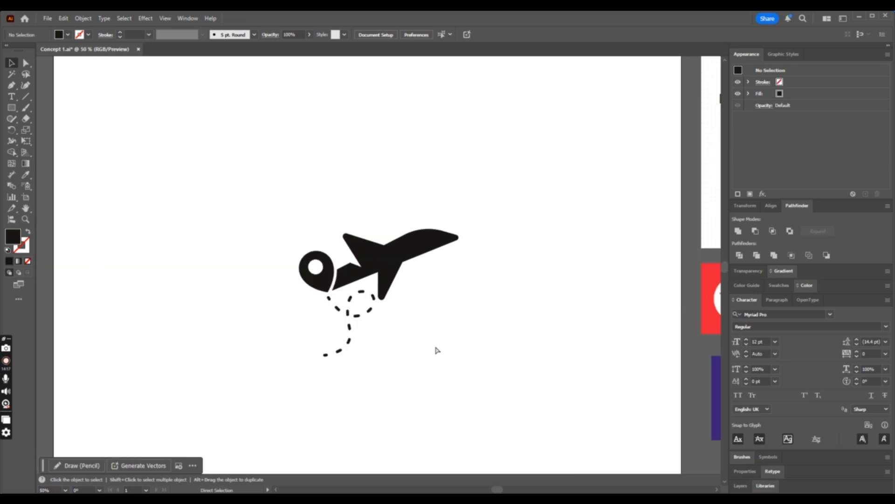
pyautogui.press('a')
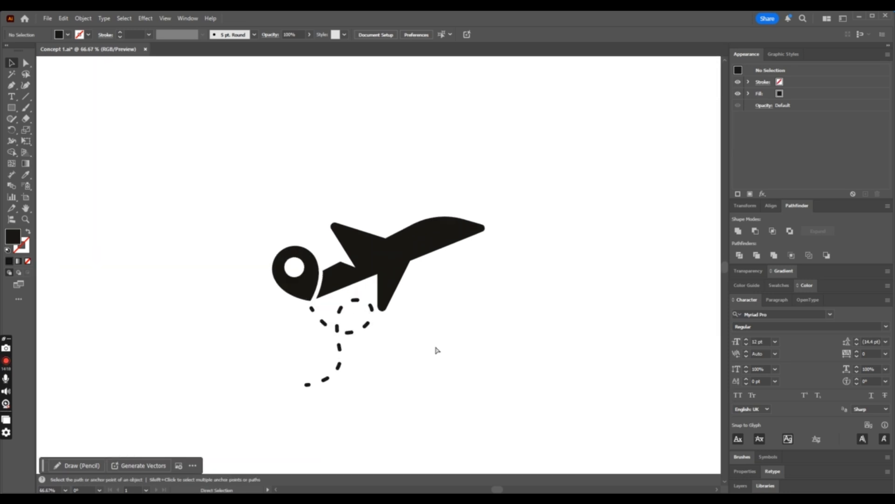
pyautogui.hotkey('ctrl', '+')
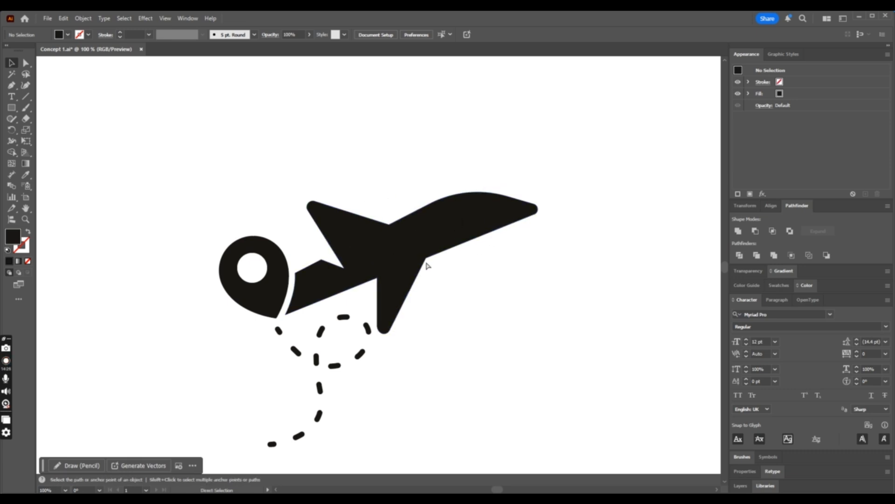
pyautogui.hotkey('ctrl', '-')
pyautogui.hotkey('ctrl', '-')
pyautogui.hotkey('ctrl', '+')
pyautogui.hotkey('ctrl', '+')
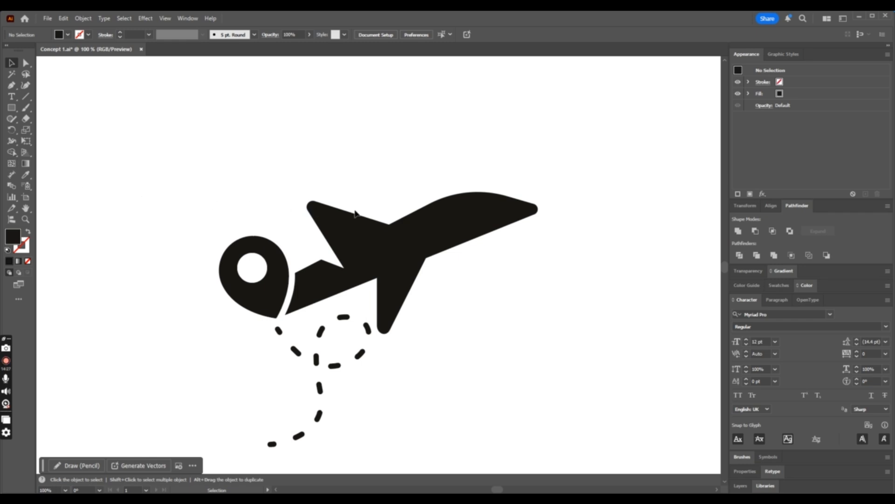
pyautogui.hotkey('ctrl', '-')
pyautogui.hotkey('ctrl', '-')
pyautogui.hotkey('ctrl', '-')
pyautogui.hotkey('ctrl', '+')
pyautogui.hotkey('ctrl', '+')
pyautogui.hotkey('ctrl', '+')
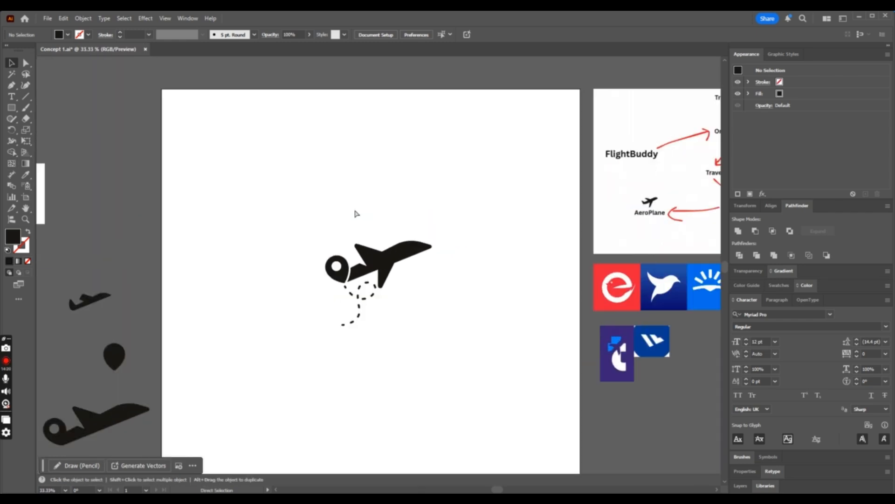
pyautogui.hotkey('ctrl', '-')
pyautogui.hotkey('ctrl', '-')
pyautogui.hotkey('ctrl', '-')
pyautogui.hotkey('ctrl', '+')
pyautogui.hotkey('ctrl', '+')
pyautogui.hotkey('ctrl', '+')
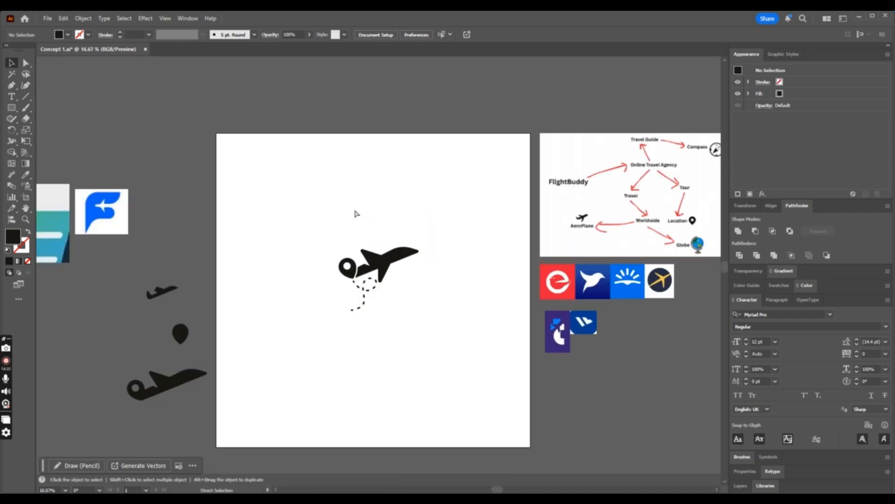
# - Shift the airplane-and-pin group slightly up and to the left, and delete the dashed looping trail from the mark
pyautogui.click(368, 320)
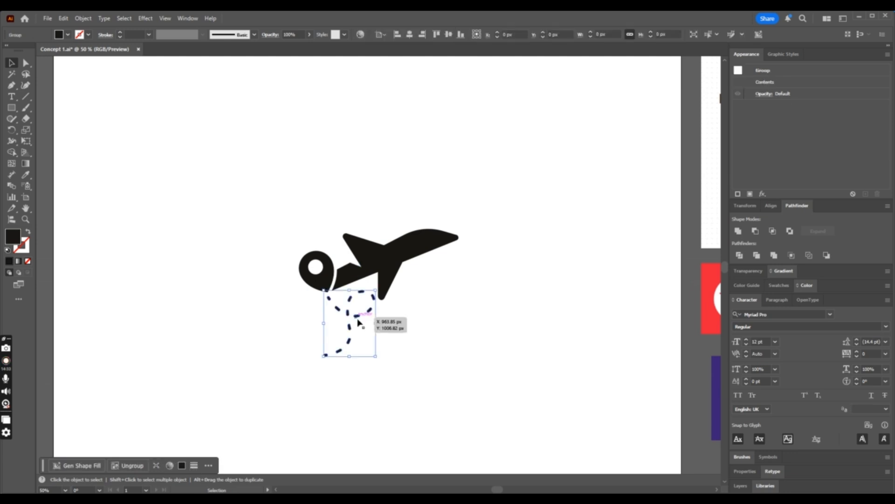
pyautogui.click(394, 323)
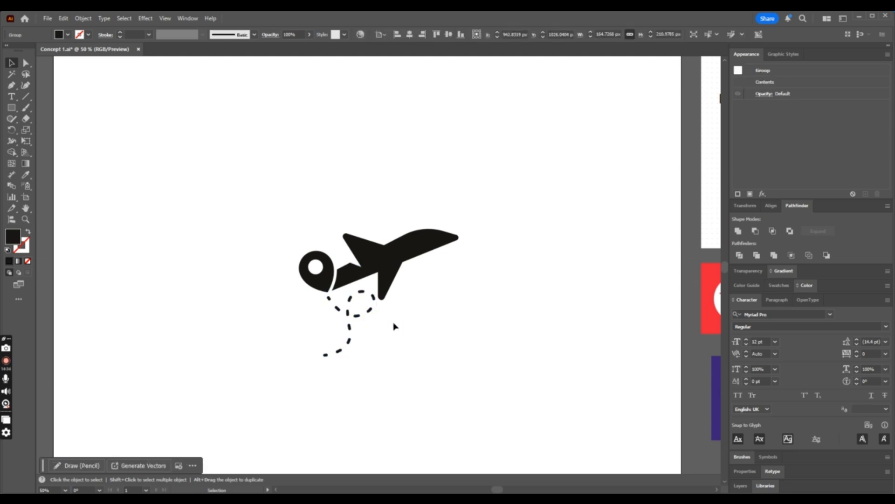
pyautogui.click(359, 335)
pyautogui.hotkey('ctrl', '+')
pyautogui.hotkey('ctrl', '+')
pyautogui.scroll(5, 401, 300)
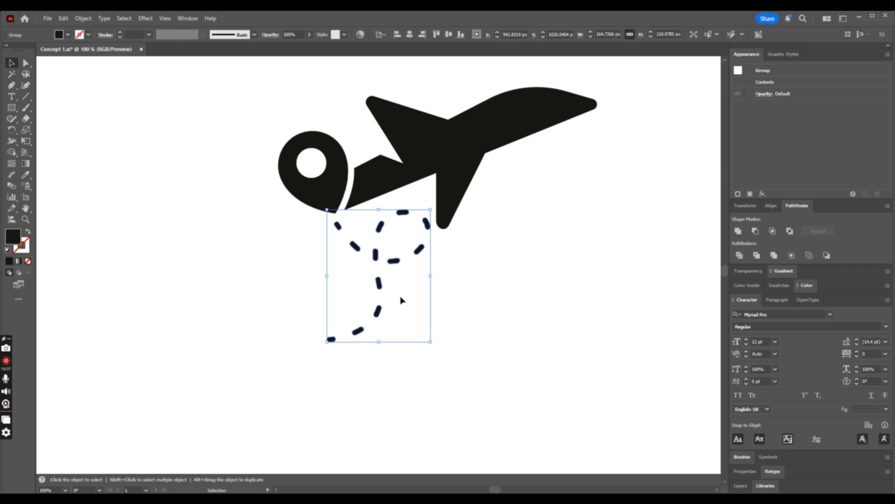
pyautogui.click(583, 305)
pyautogui.moveTo(438, 202); pyautogui.dragTo(400, 200)
pyautogui.click(420, 294)
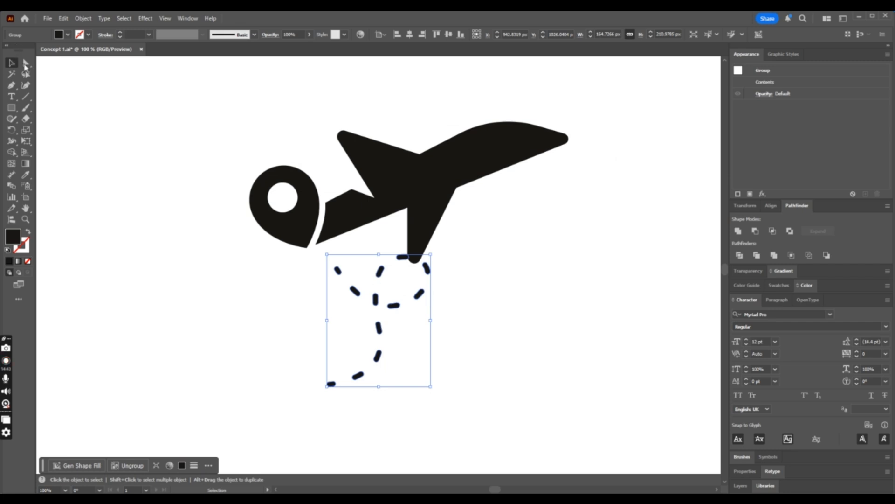
pyautogui.press('Delete')
pyautogui.click(498, 160)
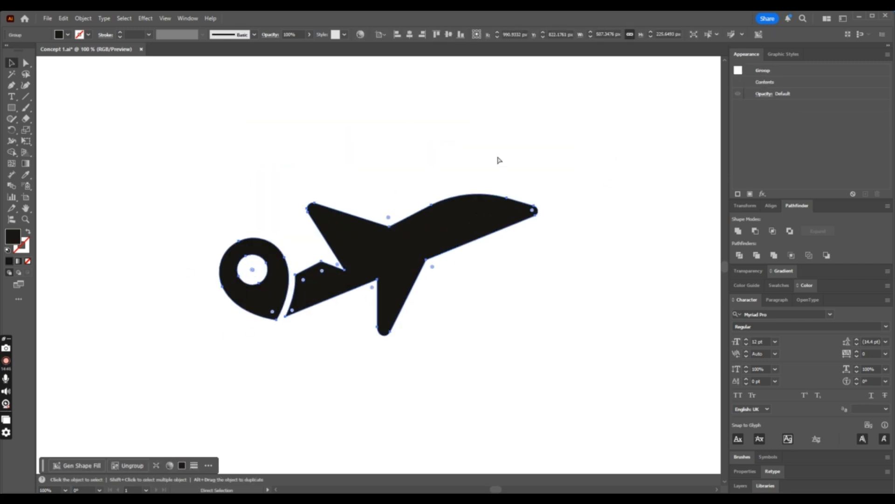
# - Add the text FB beside the airplane's lower wing and set its font to ToxigenesisRg-Bold
pyautogui.press('v')
pyautogui.click(12, 97)
pyautogui.click(455, 285)
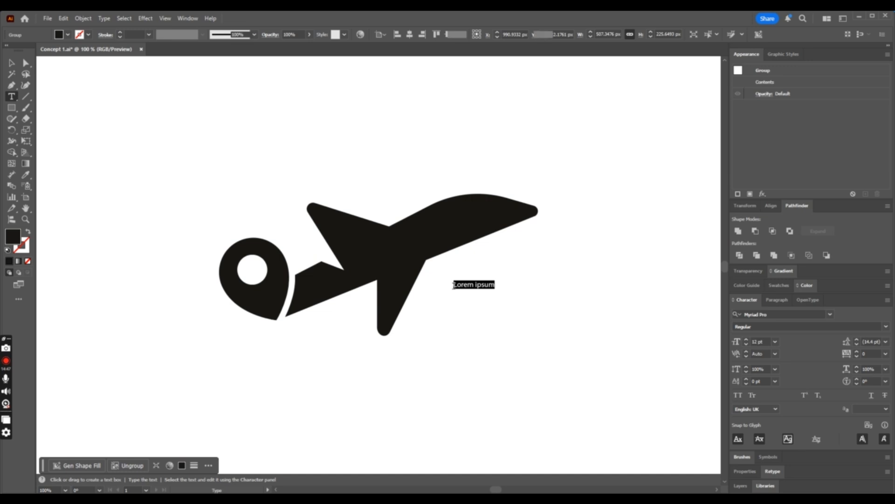
pyautogui.doubleClick(458, 284)
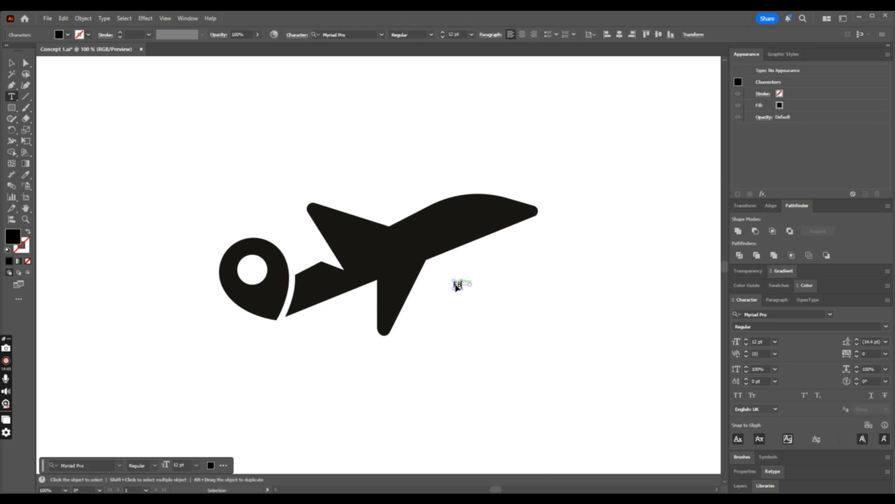
pyautogui.click(357, 34)
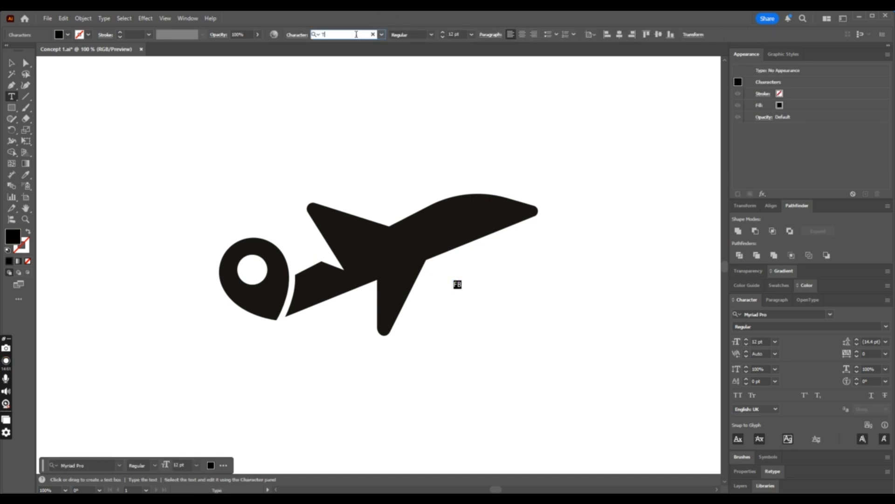
pyautogui.write('Toxie')
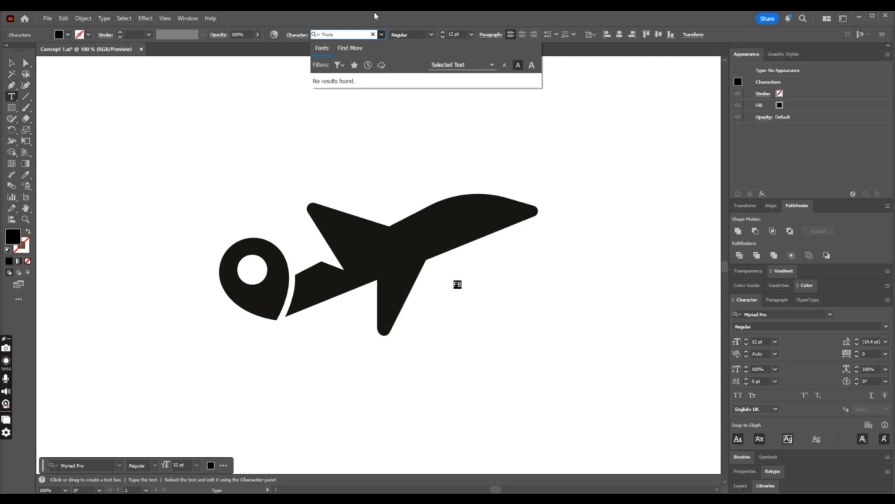
pyautogui.press('BackSpace')
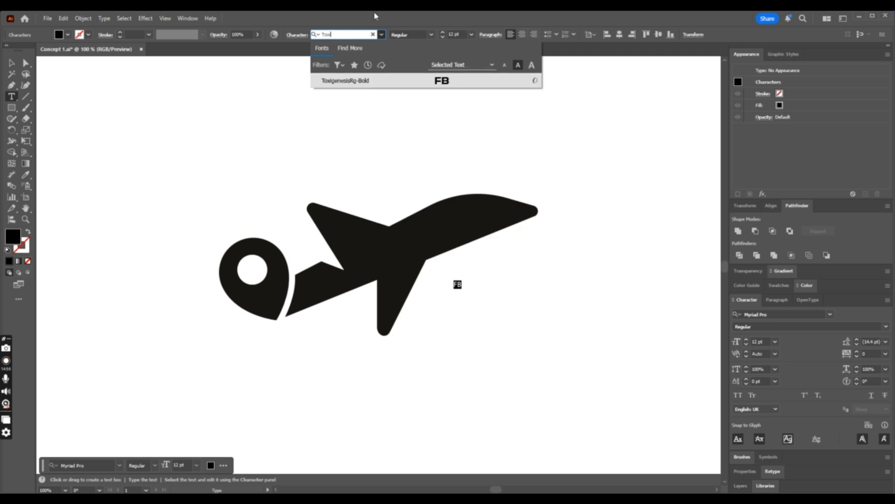
pyautogui.click(379, 81)
pyautogui.click(12, 65)
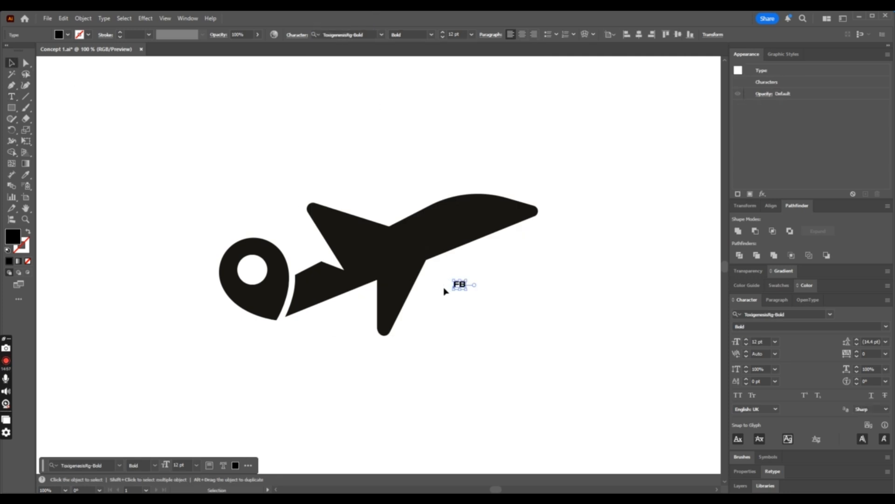
# - Enlarge the FB text to about 52 pt and place it over the center of the airplane's body
pyautogui.moveTo(465, 289); pyautogui.dragTo(517, 337)
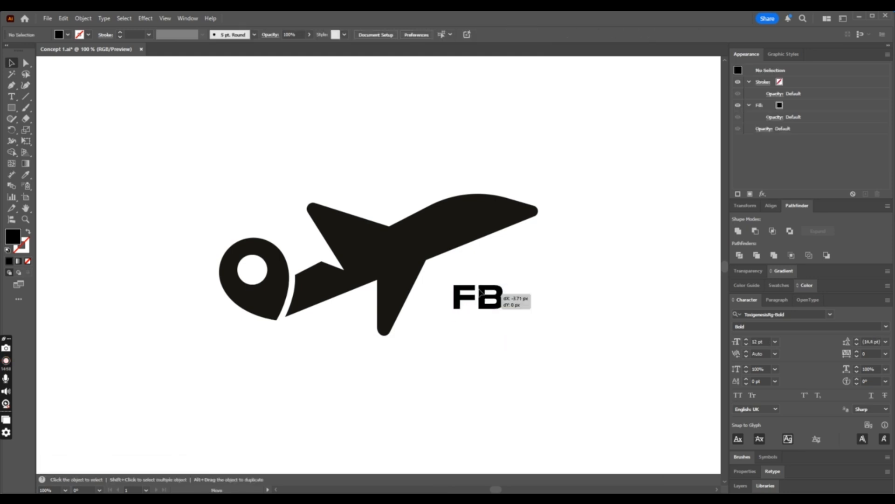
pyautogui.moveTo(484, 299); pyautogui.dragTo(398, 249)
pyautogui.hotkey('ctrl', '-')
pyautogui.hotkey('ctrl', '-')
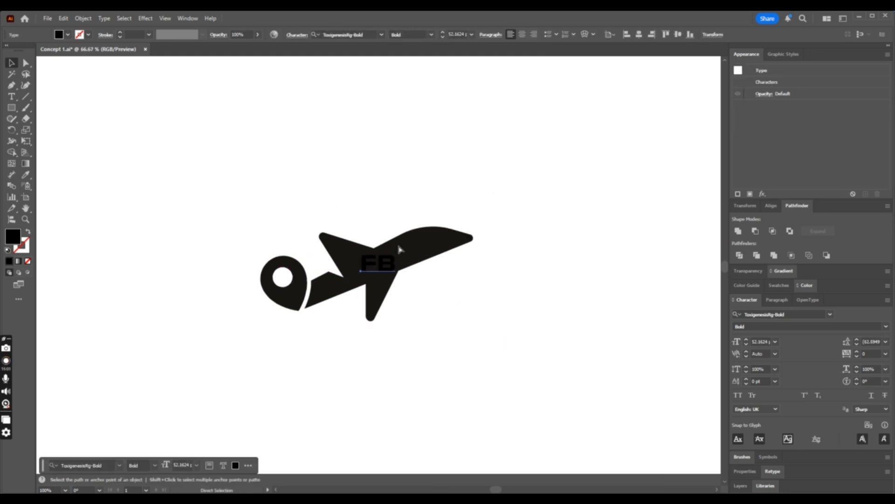
pyautogui.hotkey('ctrl', '-')
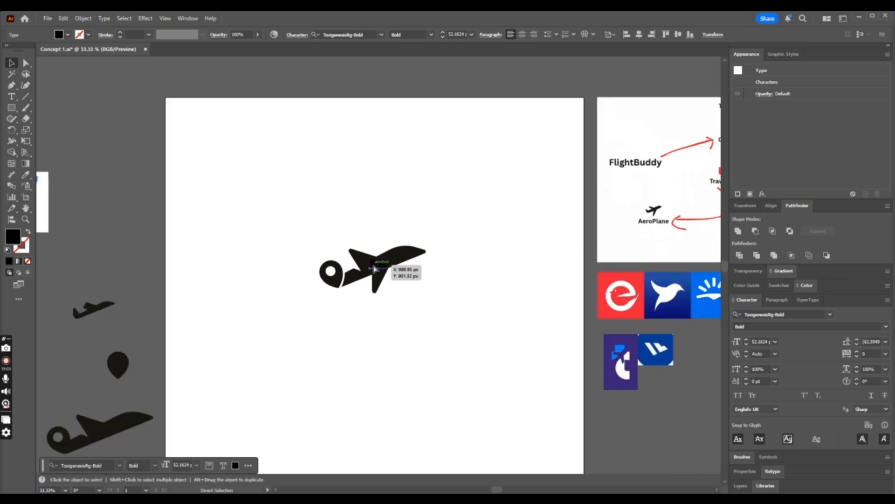
# - Place a spare copy of the FB text outside the artboard, and convert the FB on the airplane to outlines
pyautogui.click(444, 305)
pyautogui.moveTo(384, 266); pyautogui.dragTo(93, 211)
pyautogui.click(377, 268)
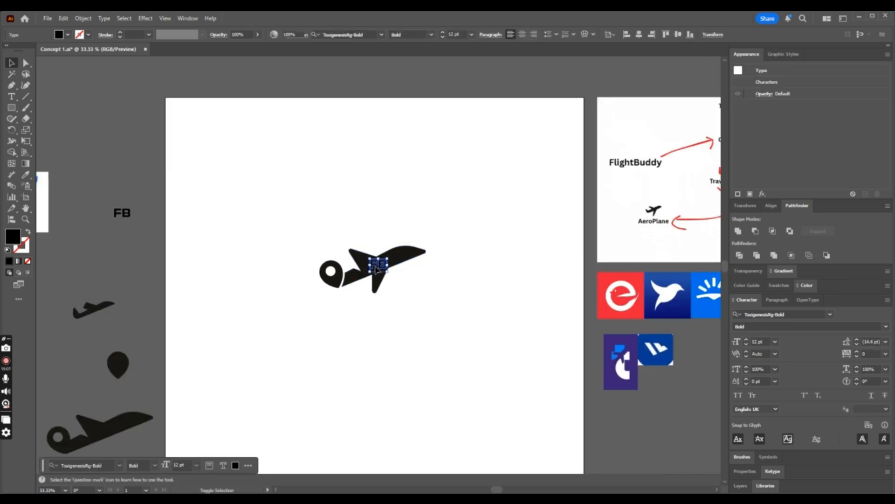
pyautogui.hotkey('ctrl', 'shift', 'o')
pyautogui.hotkey('ctrl', '1')
# - Color the outlined FB letters white, and shrink and rotate them to about 40 px wide on the upper wing
pyautogui.click(25, 174)
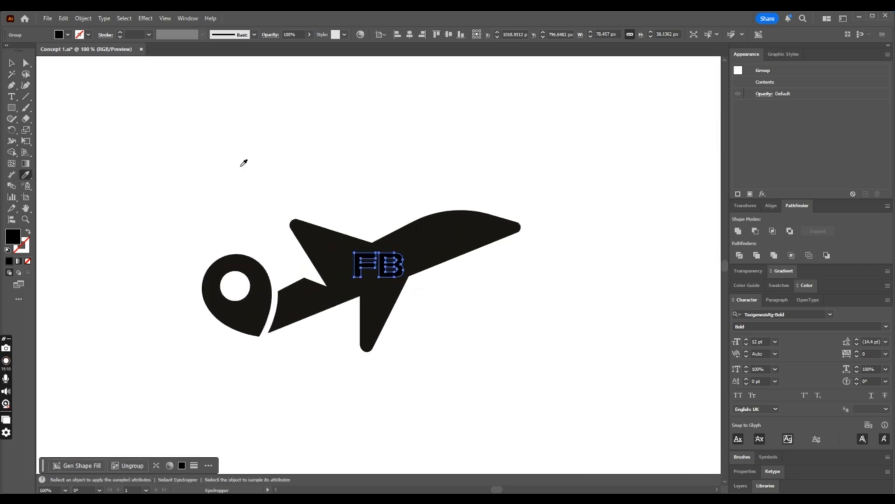
pyautogui.click(241, 166)
pyautogui.click(10, 66)
pyautogui.moveTo(395, 263); pyautogui.dragTo(351, 265)
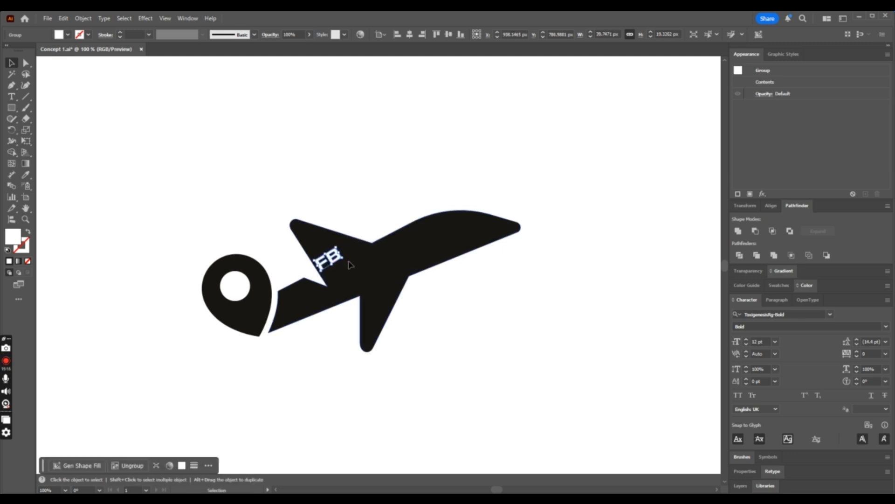
pyautogui.press('a')
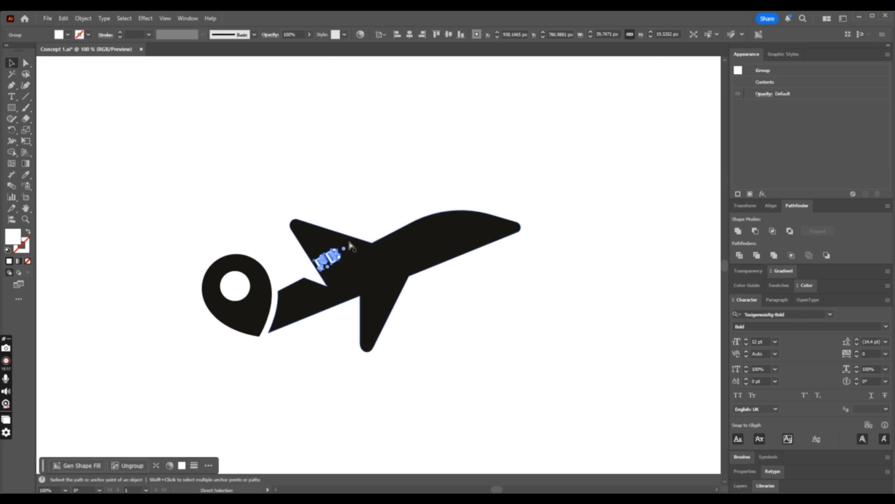
# - Enlarge the white FB letters on the upper wing to about 61 px wide
pyautogui.hotkey('ctrl', '=')
pyautogui.hotkey('ctrl', '=')
pyautogui.hotkey('ctrl', '=')
pyautogui.click(14, 65)
pyautogui.scroll(-2, 411, 201)
pyautogui.moveTo(416, 191); pyautogui.dragTo(470, 185)
pyautogui.hotkey('ctrl', '=')
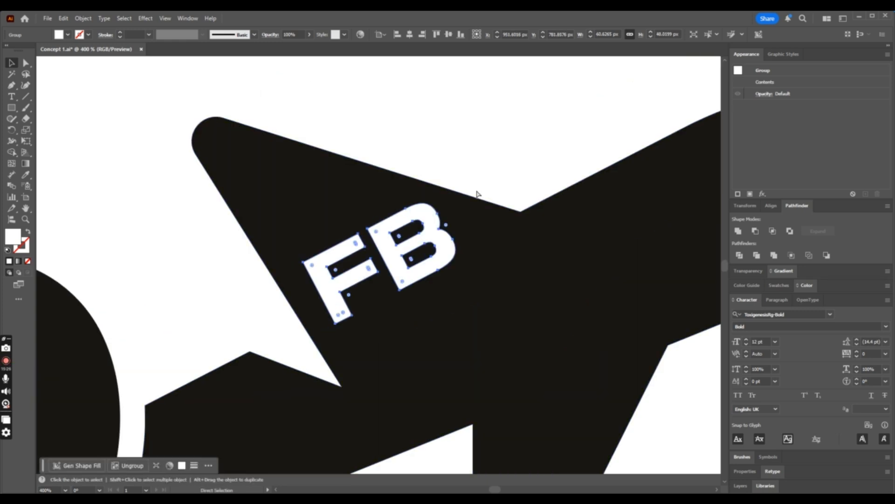
# - Free-distort the upper corners of the FB letters to slant along the wing's edge, and nudge them slightly up and left
pyautogui.moveTo(27, 139); pyautogui.dragTo(73, 140)
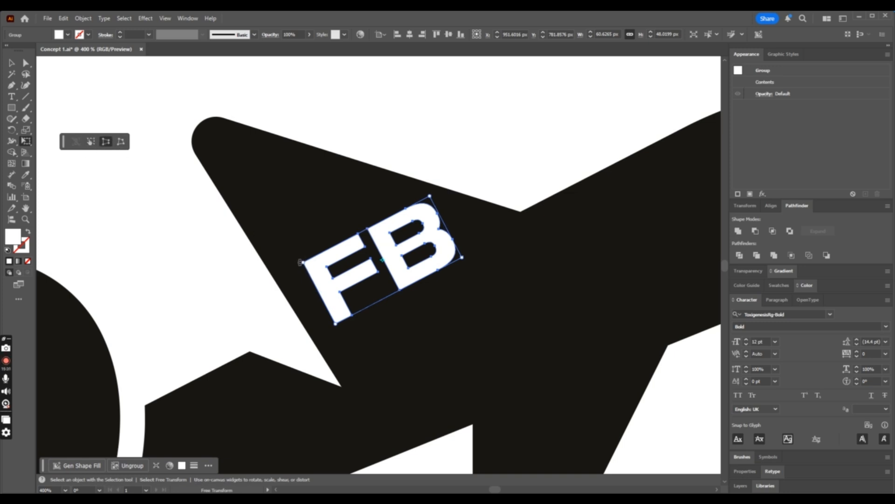
pyautogui.moveTo(304, 264); pyautogui.dragTo(295, 267)
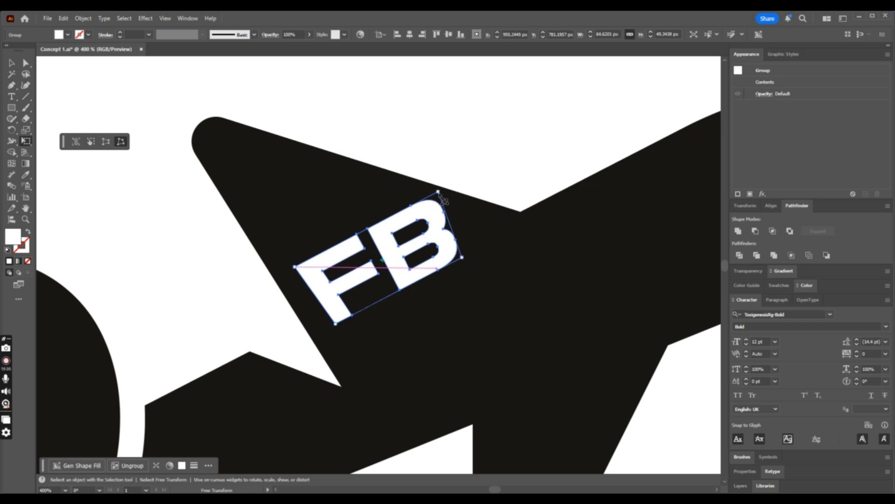
pyautogui.moveTo(439, 193); pyautogui.dragTo(423, 202)
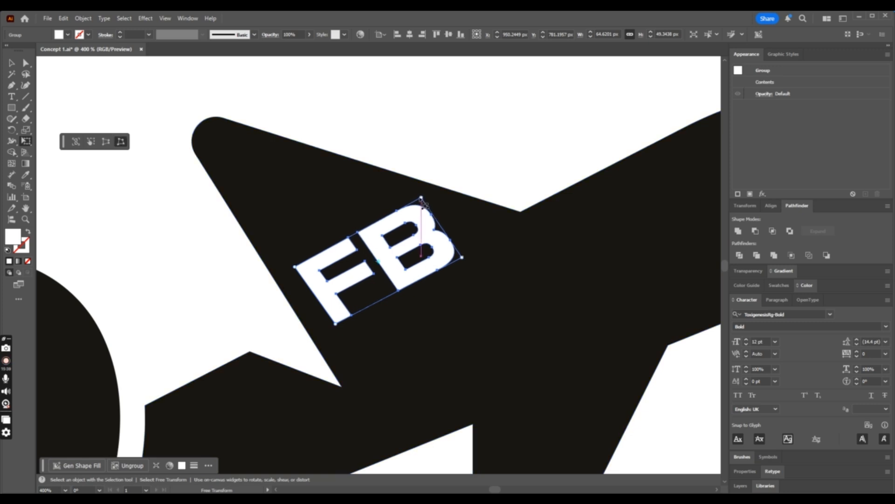
pyautogui.click(13, 64)
pyautogui.click(313, 108)
pyautogui.moveTo(437, 242); pyautogui.dragTo(424, 225)
pyautogui.hotkey('ctrl', '-')
pyautogui.hotkey('ctrl', '-')
pyautogui.hotkey('ctrl', '-')
pyautogui.hotkey('ctrl', '-')
pyautogui.hotkey('ctrl', '-')
pyautogui.hotkey('ctrl', '-')
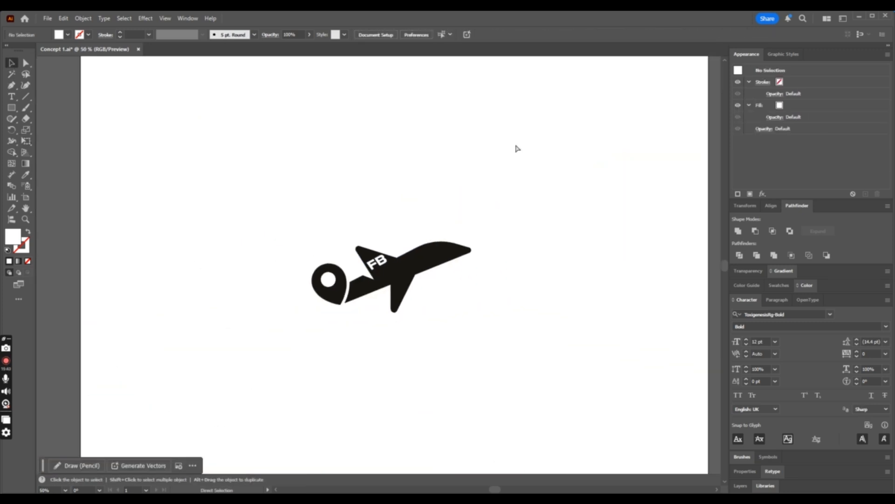
# - Move the FB letters from the wing onto the airplane's body, and free-distort their corners to follow its slant
pyautogui.hotkey('ctrl', '+')
pyautogui.hotkey('ctrl', '+')
pyautogui.hotkey('ctrl', '+')
pyautogui.hotkey('ctrl', '+')
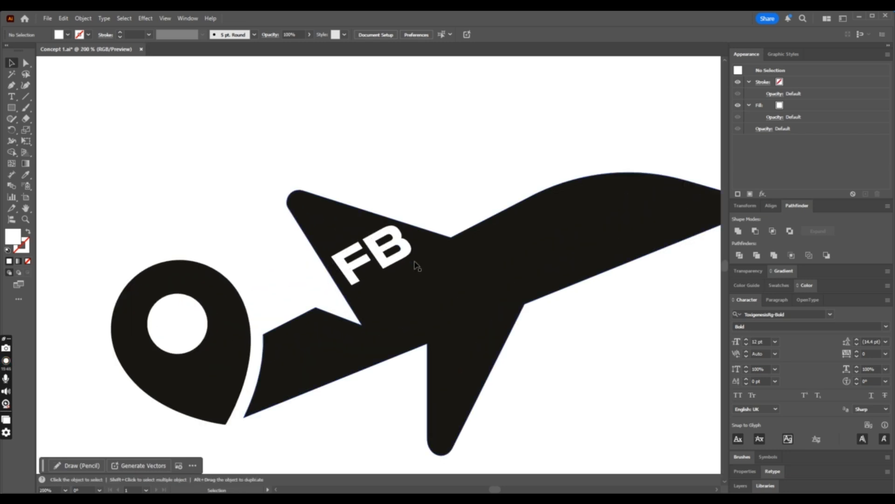
pyautogui.moveTo(416, 262); pyautogui.dragTo(464, 296)
pyautogui.click(25, 142)
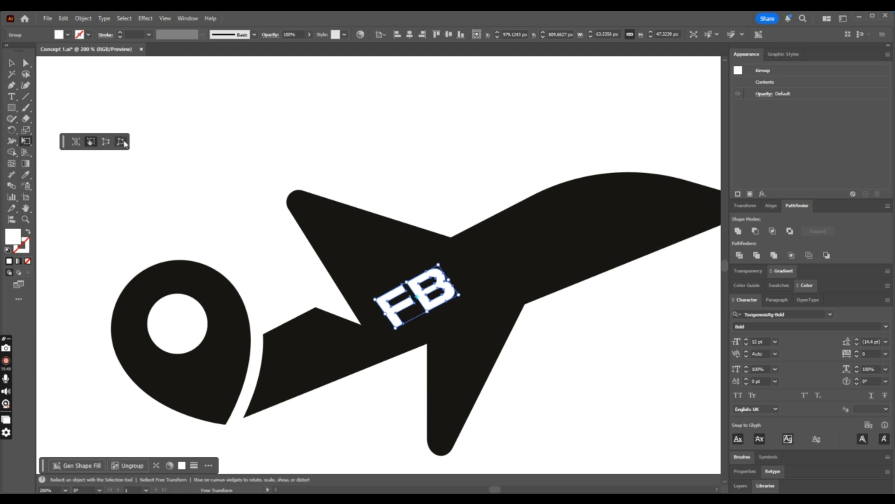
pyautogui.moveTo(459, 295); pyautogui.dragTo(462, 301)
pyautogui.moveTo(438, 265); pyautogui.dragTo(446, 266)
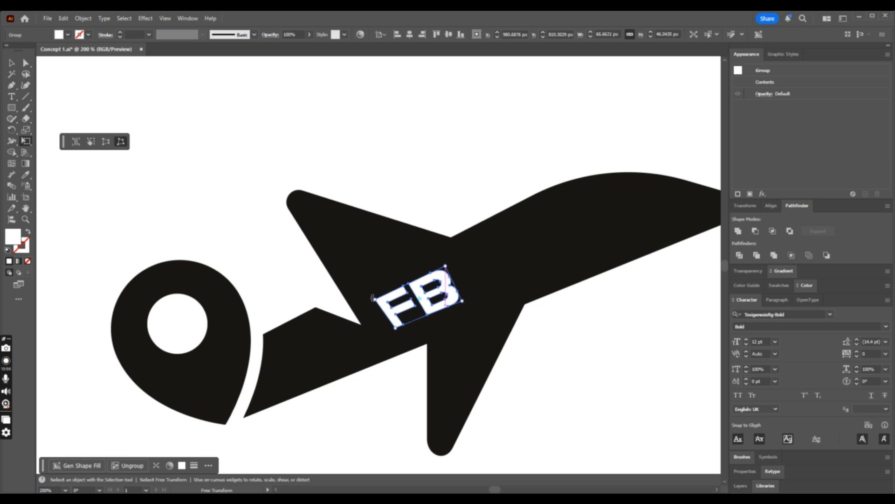
pyautogui.moveTo(378, 305); pyautogui.dragTo(383, 306)
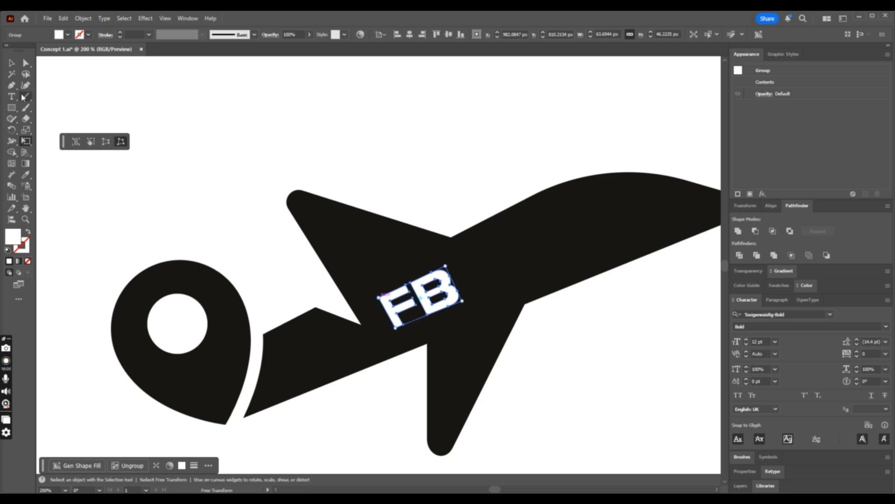
# - Move the white FB letters from the middle of the airplane's body onto its front section near the nose
pyautogui.click(10, 60)
pyautogui.click(283, 125)
pyautogui.hotkey('ctrl', '-')
pyautogui.hotkey('ctrl', '-')
pyautogui.hotkey('ctrl', '-')
pyautogui.hotkey('ctrl', '-')
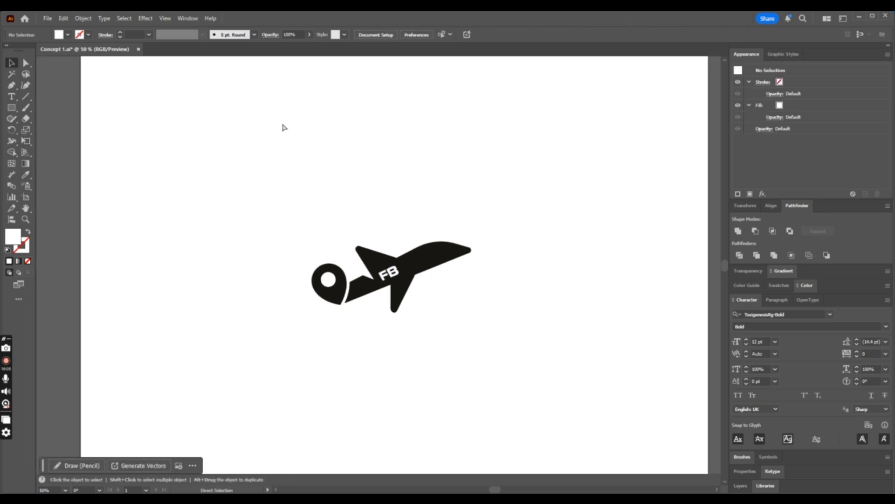
pyautogui.hotkey('ctrl', '=')
pyautogui.hotkey('ctrl', '=')
pyautogui.moveTo(414, 282); pyautogui.dragTo(300, 320)
pyautogui.hotkey('ctrl', 'z')
pyautogui.scroll(-2, 300, 320)
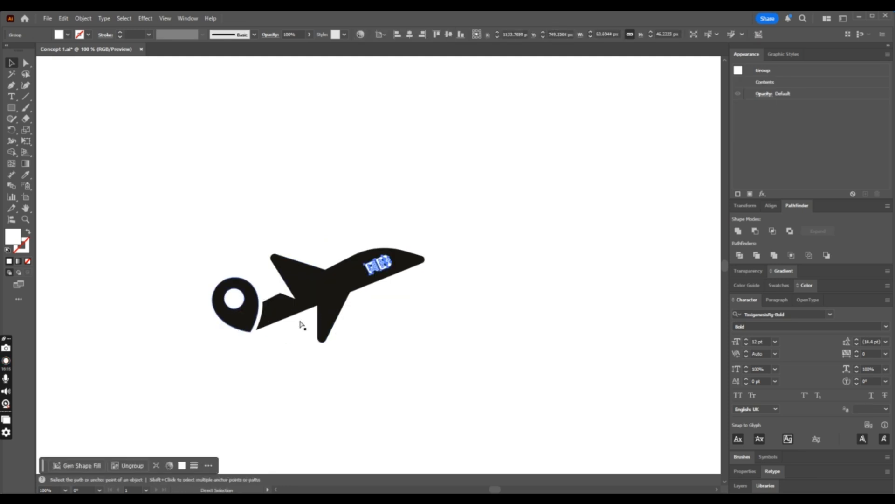
pyautogui.click(449, 300)
pyautogui.scroll(-2, 449, 300)
pyautogui.scroll(3, 449, 300)
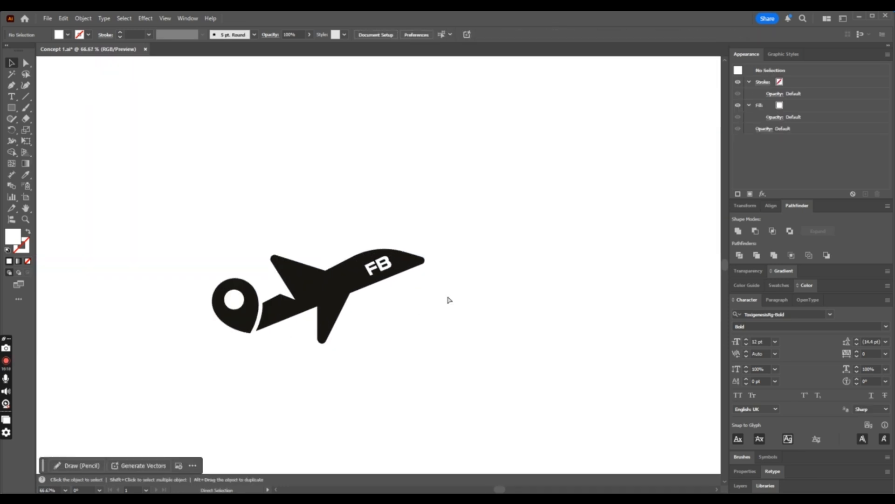
# - Move the FB letters from the airplane's nose back onto the upper wing
pyautogui.moveTo(394, 271); pyautogui.dragTo(321, 288)
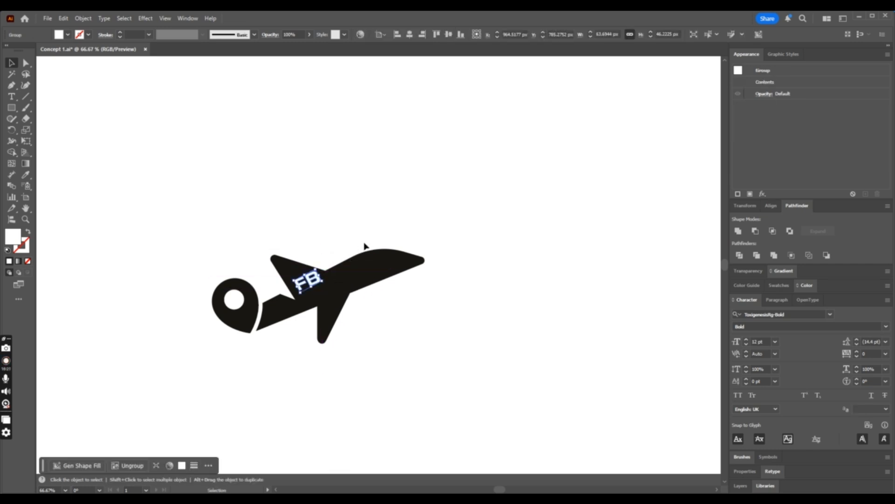
pyautogui.click(365, 246)
pyautogui.scroll(-2, 365, 246)
pyautogui.scroll(2, 365, 246)
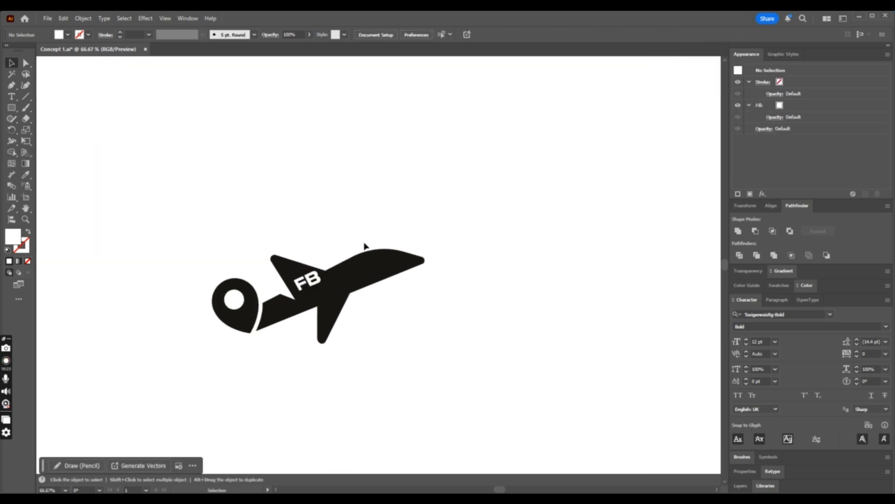
# - Undo the recent moves and distortion of the FB letters back to their earlier slanted placement on the upper wing
pyautogui.scroll(2, 334, 270)
pyautogui.click(334, 275)
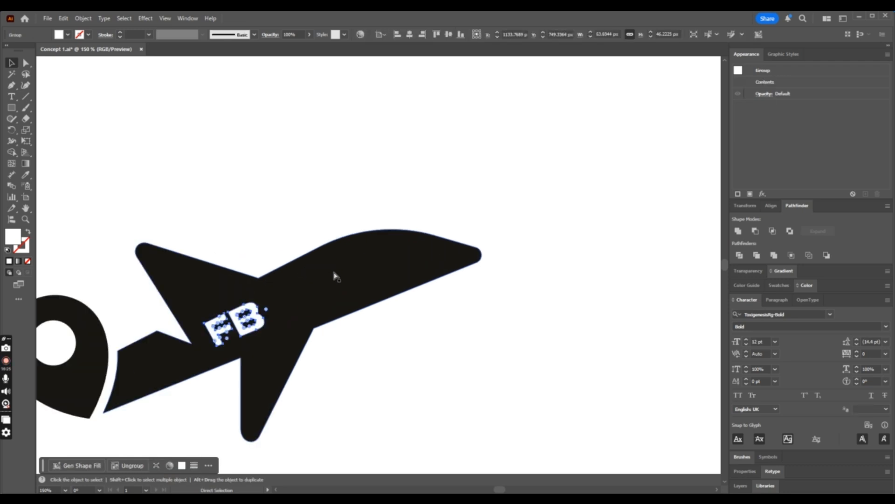
pyautogui.hotkey('ctrl', 'z')
pyautogui.hotkey('ctrl', 'z')
pyautogui.click(286, 244)
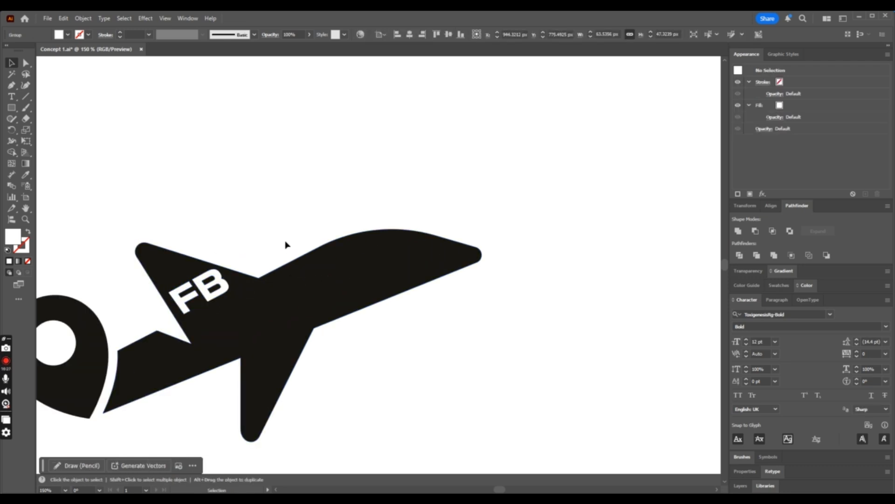
# - Examine the whole logo mark with the FB letters on the upper wing at several zoom levels
pyautogui.hotkey('ctrl', '-')
pyautogui.hotkey('ctrl', '-')
pyautogui.hotkey('ctrl', '-')
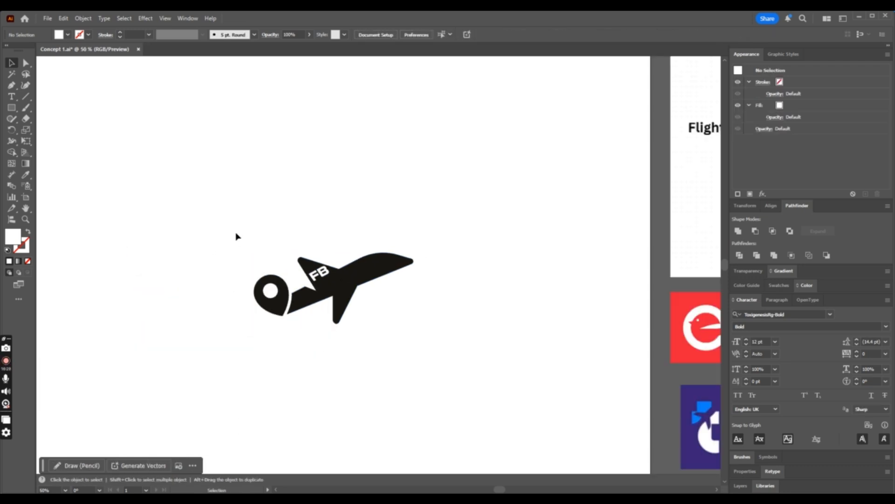
pyautogui.moveTo(236, 233); pyautogui.dragTo(463, 360)
pyautogui.hotkey('ctrl', '+')
pyautogui.hotkey('ctrl', '+')
pyautogui.hotkey('ctrl', '+')
pyautogui.hotkey('ctrl', '+')
pyautogui.click(545, 345)
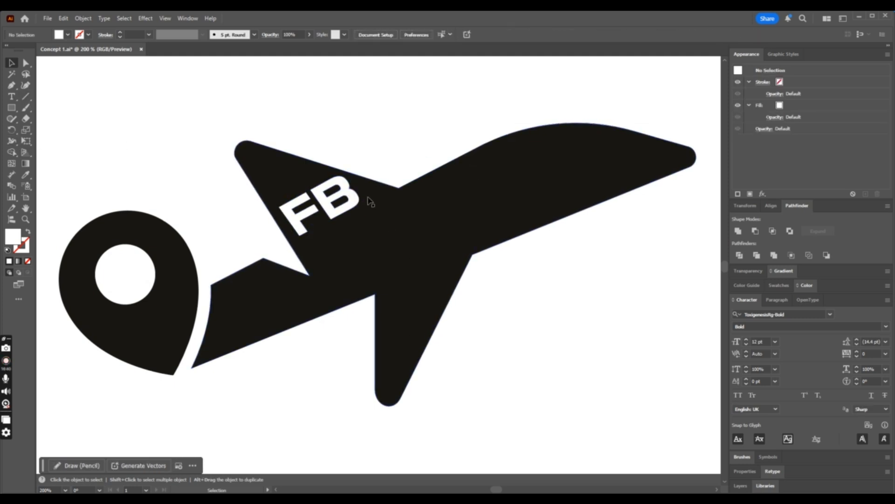
pyautogui.hotkey('ctrl', '-')
pyautogui.hotkey('ctrl', '-')
pyautogui.hotkey('ctrl', '-')
pyautogui.hotkey('ctrl', '-')
pyautogui.hotkey('ctrl', '-')
pyautogui.hotkey('ctrl', '-')
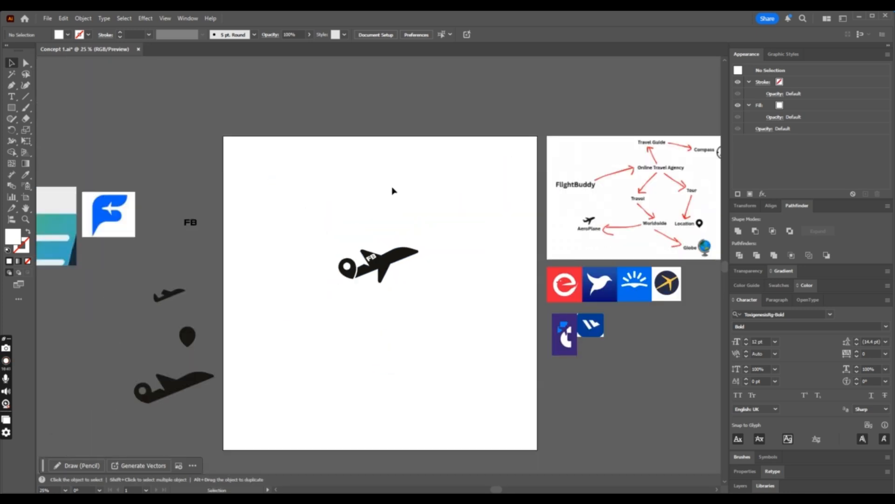
pyautogui.hotkey('ctrl', '+')
pyautogui.hotkey('ctrl', '+')
pyautogui.hotkey('ctrl', '+')
pyautogui.hotkey('ctrl', '+')
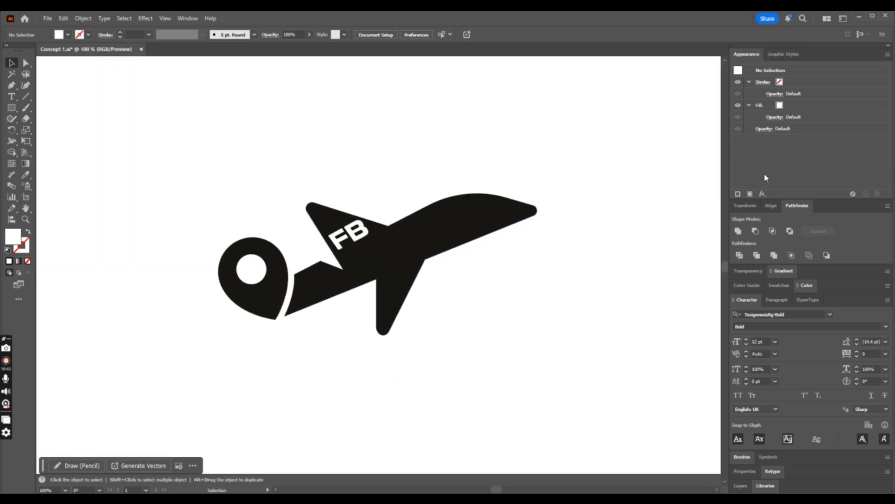
pyautogui.hotkey('ctrl', '-')
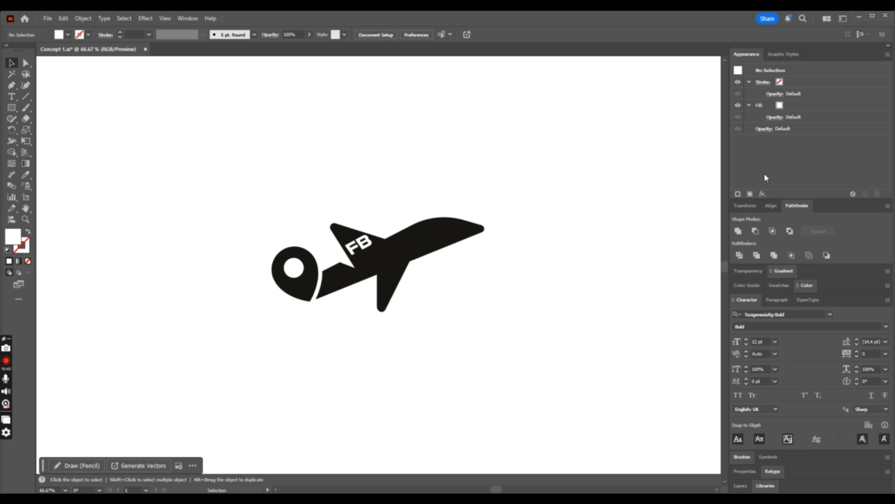
pyautogui.hotkey('ctrl', '+')
pyautogui.hotkey('ctrl', '+')
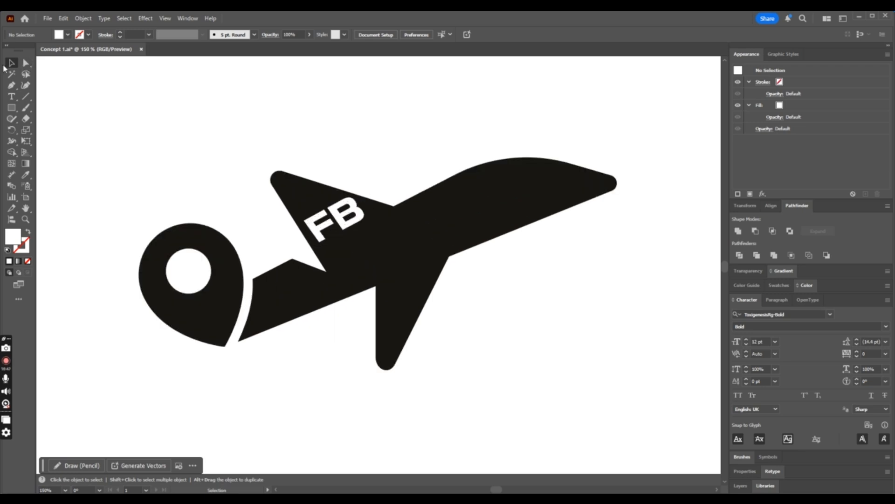
pyautogui.hotkey('ctrl', '-')
pyautogui.hotkey('ctrl', '-')
pyautogui.hotkey('ctrl', '-')
pyautogui.hotkey('ctrl', '-')
pyautogui.hotkey('ctrl', '-')
pyautogui.hotkey('ctrl', '-')
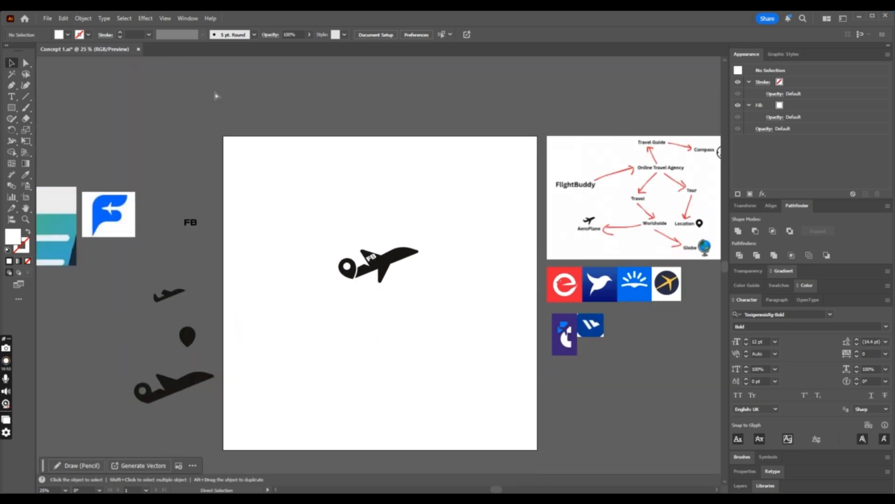
# - Duplicate the complete logo mark and place the copy outside the artboard, below and to its right
pyautogui.moveTo(446, 291); pyautogui.dragTo(461, 302)
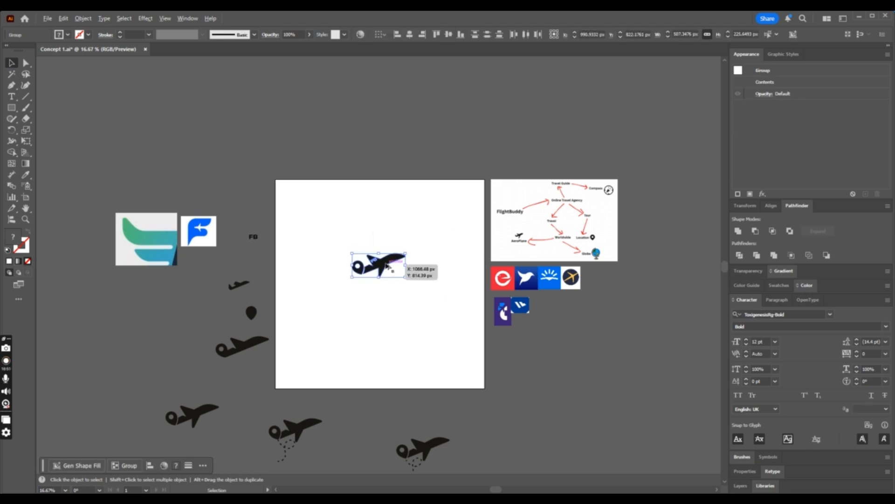
pyautogui.keyDown('alt'); pyautogui.moveTo(393, 262); pyautogui.dragTo(584, 422); pyautogui.keyUp('alt')
pyautogui.click(444, 296)
# - Group the pin, airplane and FB letters of the logo mark on the artboard
pyautogui.moveTo(413, 296); pyautogui.dragTo(414, 299)
pyautogui.hotkey('ctrl', '+')
pyautogui.hotkey('ctrl', '+')
pyautogui.hotkey('ctrl', '+')
pyautogui.hotkey('ctrl', '+')
pyautogui.hotkey('ctrl', '+')
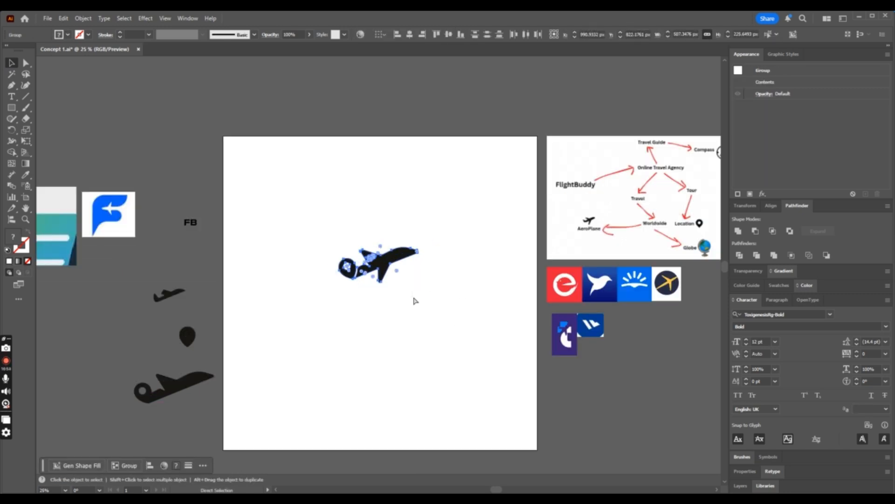
pyautogui.rightClick(416, 294)
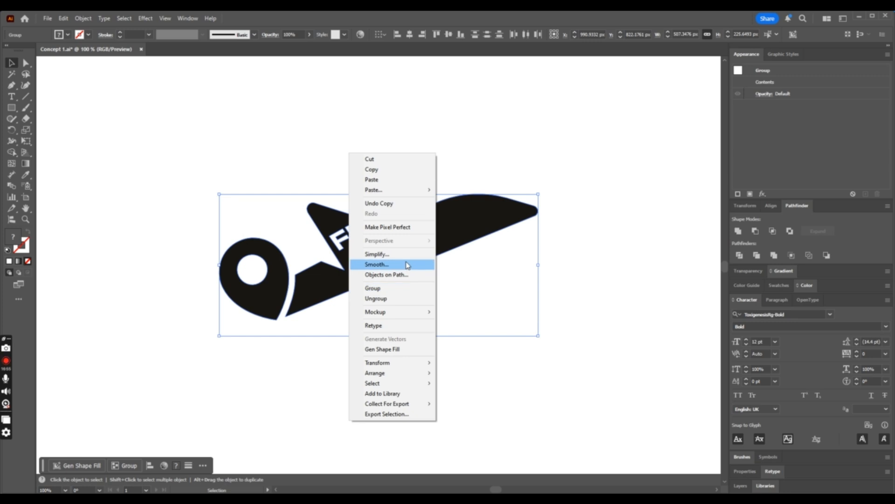
pyautogui.click(428, 119)
# - Draw a closed curved streak with the Pen tool below the location pin, tapering to a point at its lower end
pyautogui.click(14, 86)
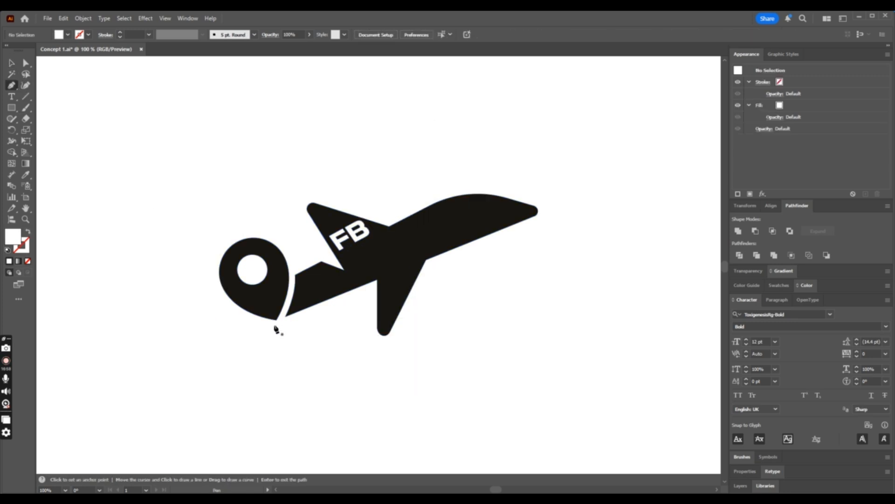
pyautogui.click(256, 325)
pyautogui.moveTo(226, 403); pyautogui.dragTo(239, 446)
pyautogui.click(226, 404)
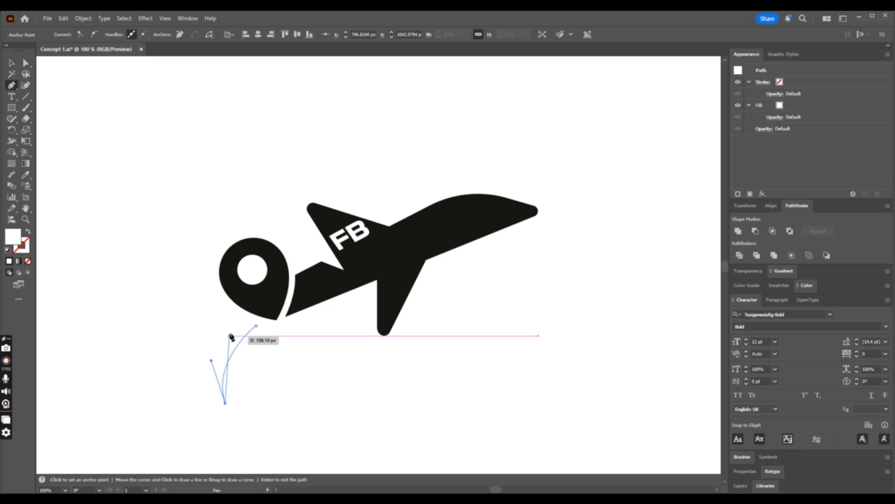
pyautogui.moveTo(242, 322); pyautogui.dragTo(285, 280)
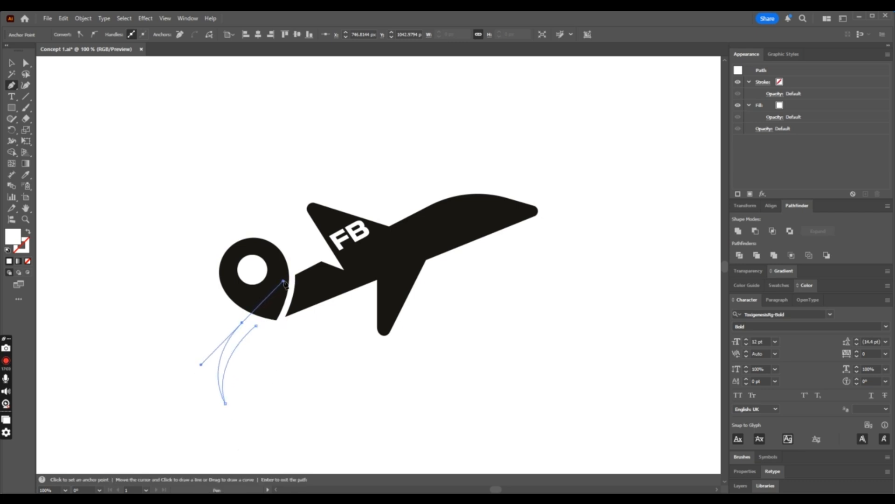
pyautogui.hotkey('ctrl', 'z')
pyautogui.moveTo(245, 320); pyautogui.dragTo(299, 268)
pyautogui.moveTo(256, 326); pyautogui.dragTo(228, 323)
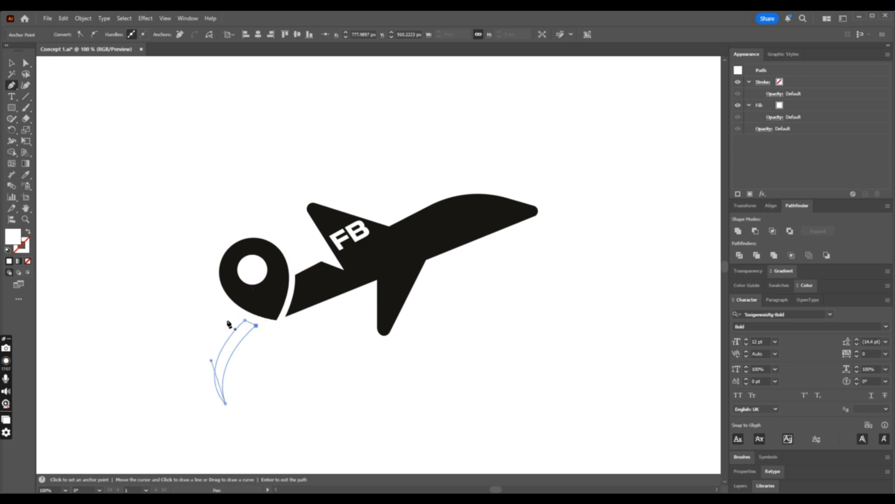
# - Fill the curved streak with the location pin's black using the Eyedropper, and deselect it
pyautogui.click(25, 175)
pyautogui.click(269, 283)
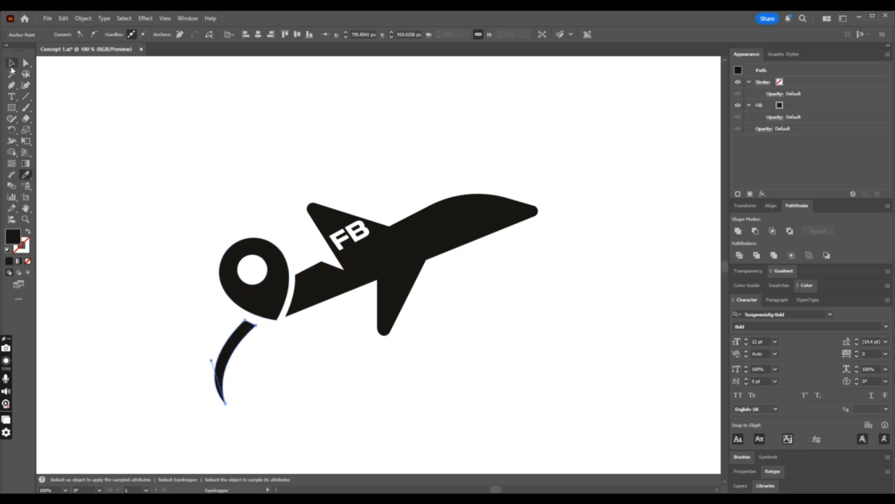
pyautogui.click(11, 64)
pyautogui.click(135, 120)
# - Draw a second, shorter curved streak with the Pen tool along the outer side of the first one
pyautogui.click(12, 87)
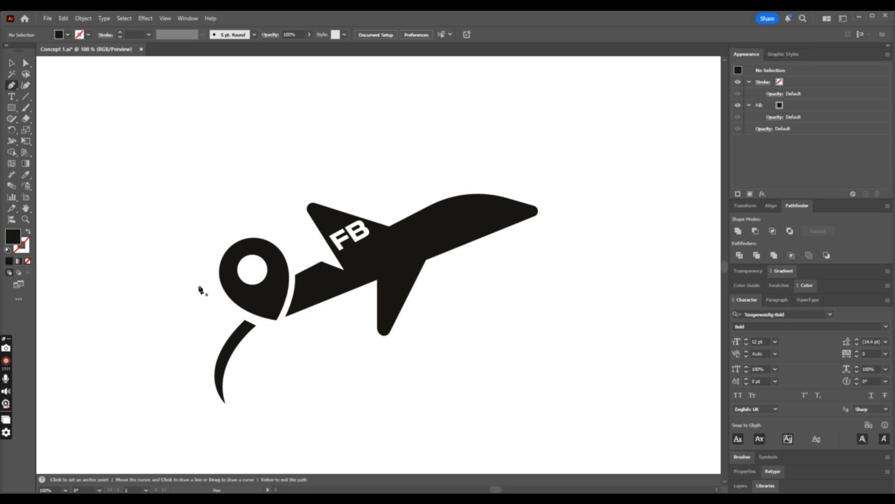
pyautogui.click(235, 316)
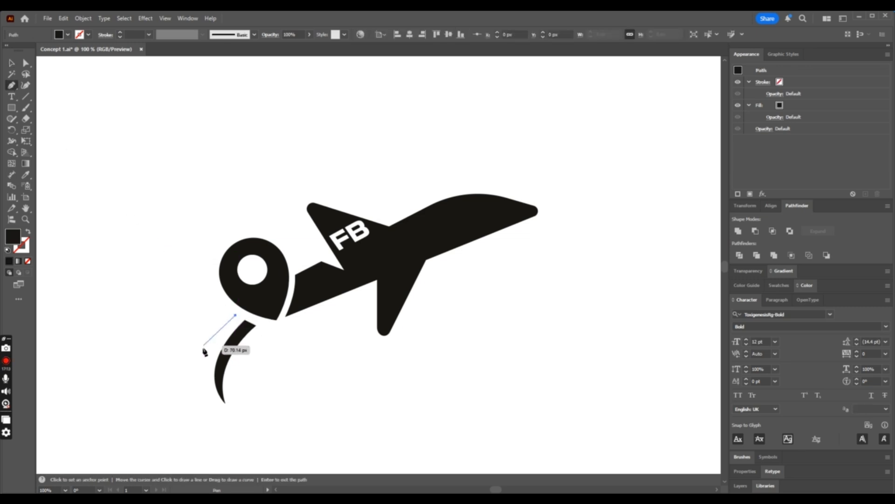
pyautogui.moveTo(205, 368); pyautogui.dragTo(210, 398)
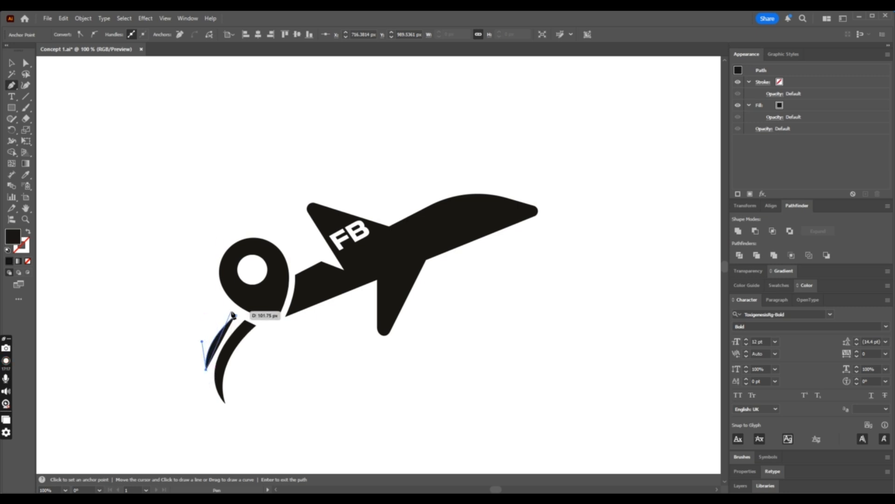
pyautogui.moveTo(233, 315); pyautogui.dragTo(279, 275)
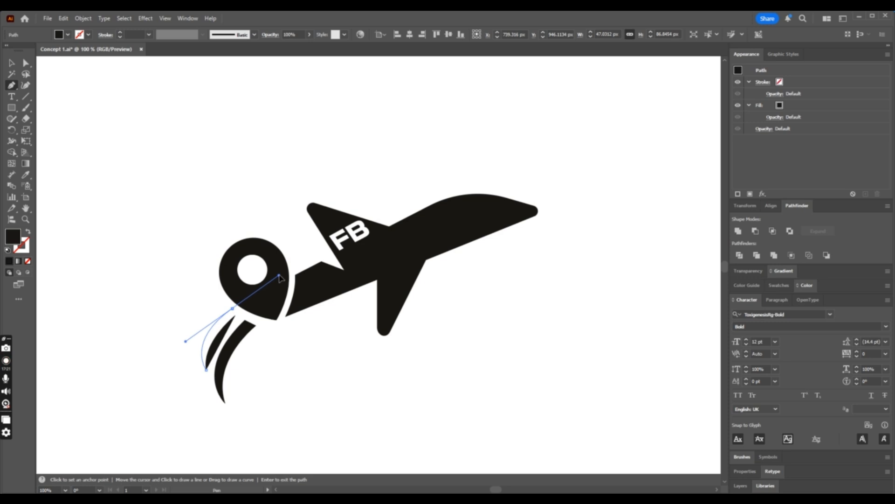
pyautogui.click(235, 315)
# - Adjust the upper corner point and curve handle of the shorter streak to slim its upper end
pyautogui.hotkey('ctrl', '+')
pyautogui.hotkey('ctrl', '+')
pyautogui.hotkey('ctrl', '+')
pyautogui.hotkey('ctrl', '+')
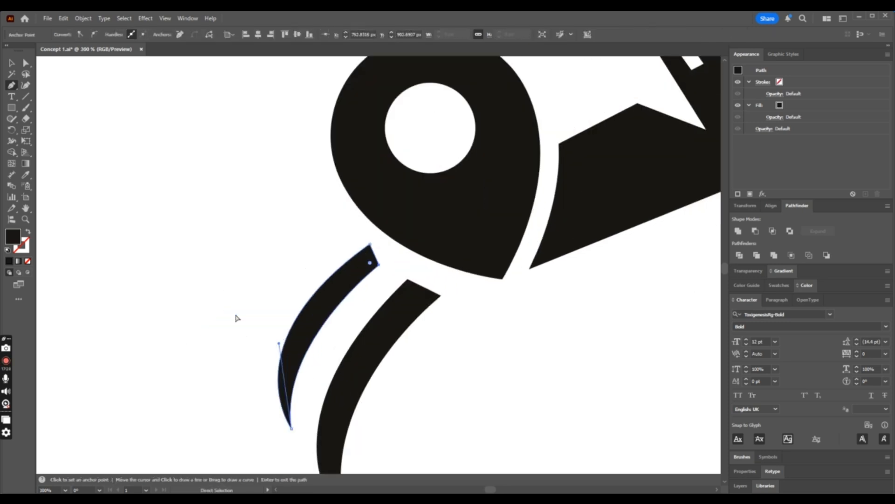
pyautogui.press('a')
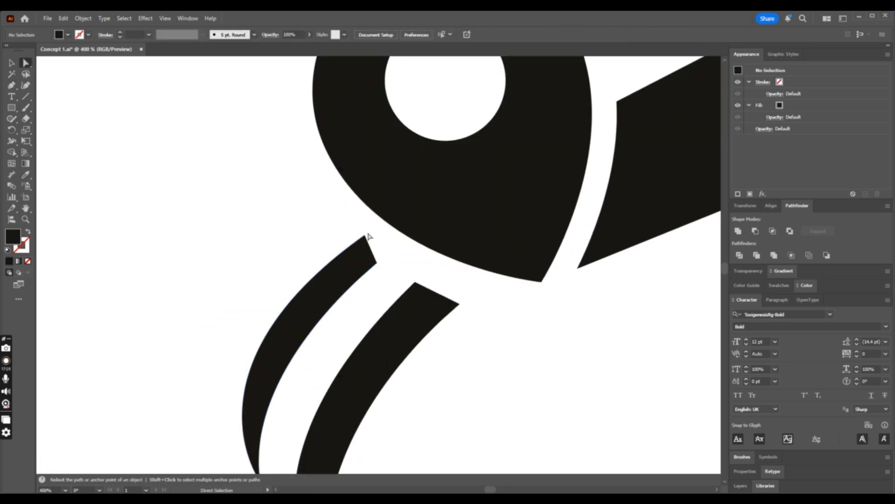
pyautogui.moveTo(366, 236); pyautogui.dragTo(355, 242)
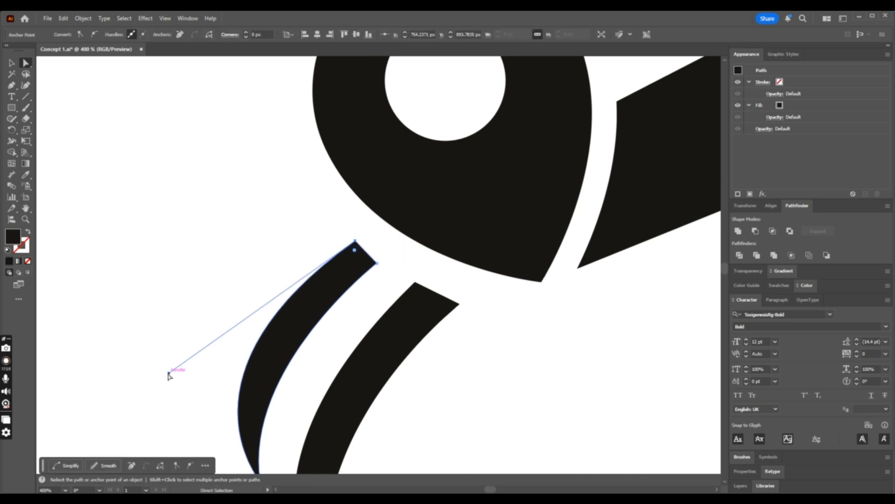
pyautogui.moveTo(169, 375)
pyautogui.mouseDown()
pyautogui.moveTo(180, 374)
pyautogui.moveTo(182, 390)
pyautogui.moveTo(185, 381)
pyautogui.mouseUp()
pyautogui.click(306, 213)
pyautogui.moveTo(355, 245); pyautogui.dragTo(351, 249)
pyautogui.click(366, 291)
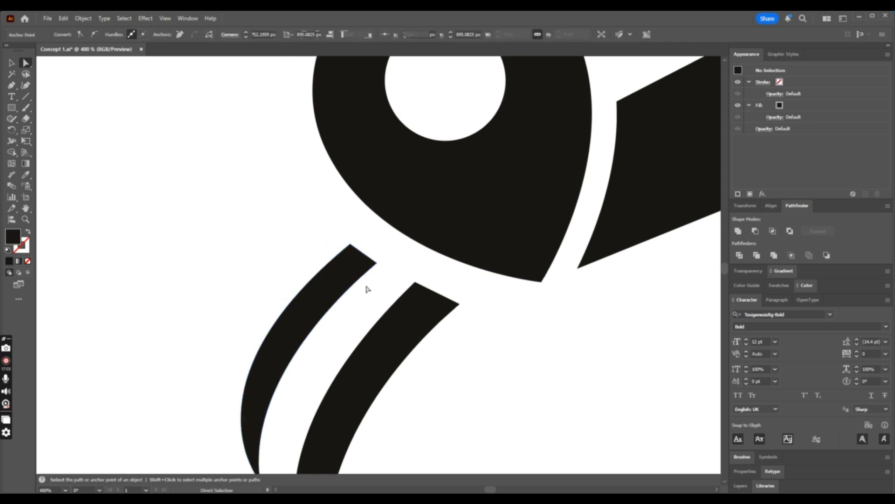
pyautogui.scroll(-5, 366, 290)
pyautogui.scroll(-2, 367, 288)
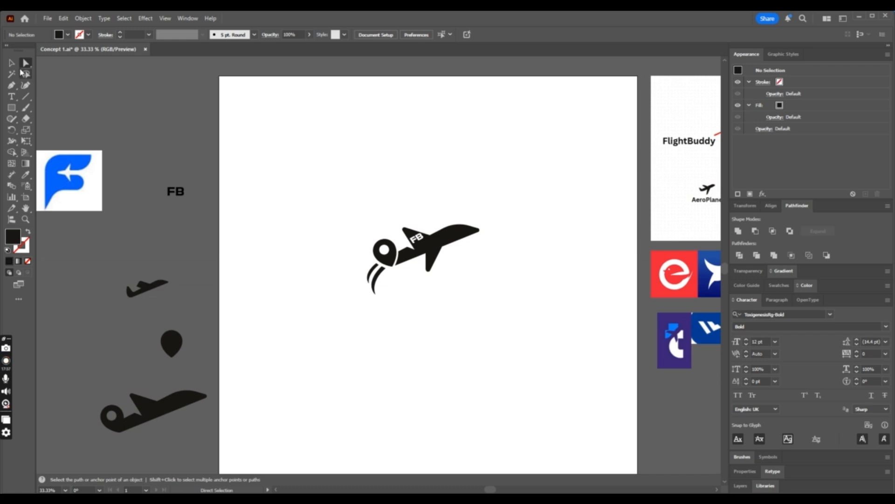
# - Rotate both curved streaks slightly clockwise and move them up so their upper ends overlap the location pin
pyautogui.click(12, 62)
pyautogui.scroll(2, 372, 225)
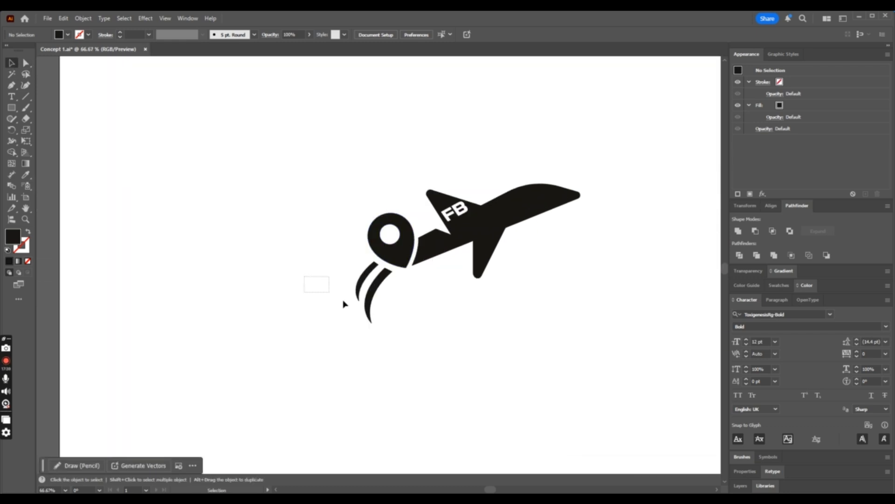
pyautogui.moveTo(344, 304)
pyautogui.mouseDown()
pyautogui.moveTo(395, 326)
pyautogui.moveTo(380, 286)
pyautogui.moveTo(387, 277)
pyautogui.moveTo(392, 286)
pyautogui.mouseUp()
pyautogui.moveTo(395, 317); pyautogui.dragTo(386, 278)
pyautogui.moveTo(386, 277); pyautogui.dragTo(387, 278)
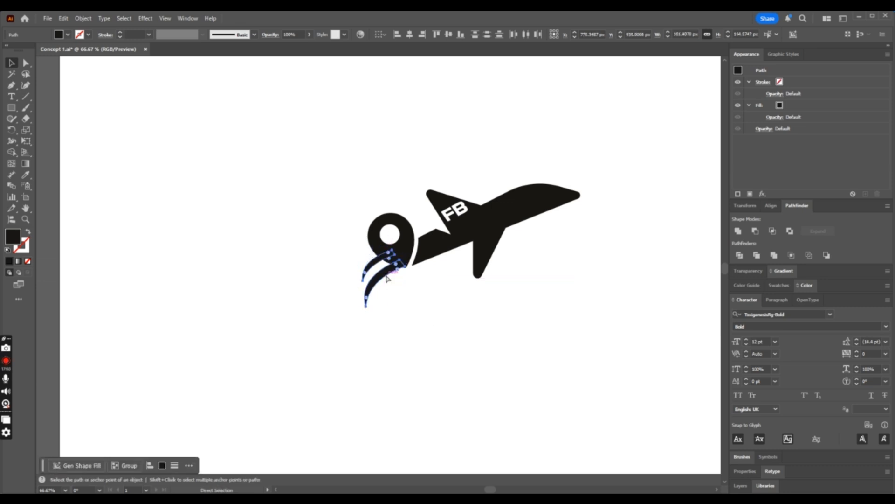
# - Ungroup the logo mark and select the location pin on its own
pyautogui.scroll(3, 387, 282)
pyautogui.click(467, 153)
pyautogui.rightClick(458, 193)
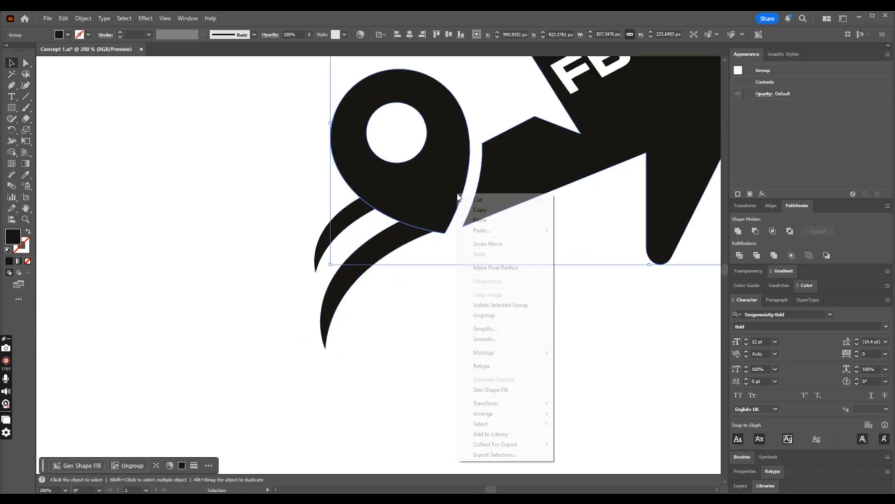
pyautogui.click(492, 303)
pyautogui.click(417, 187)
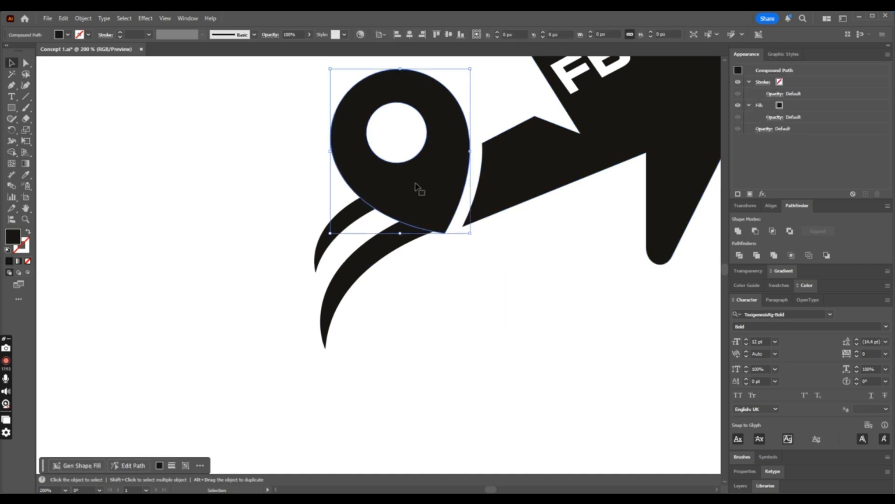
# - Offset the location pin's path outward by 10 px
pyautogui.click(88, 18)
pyautogui.moveTo(160, 278)
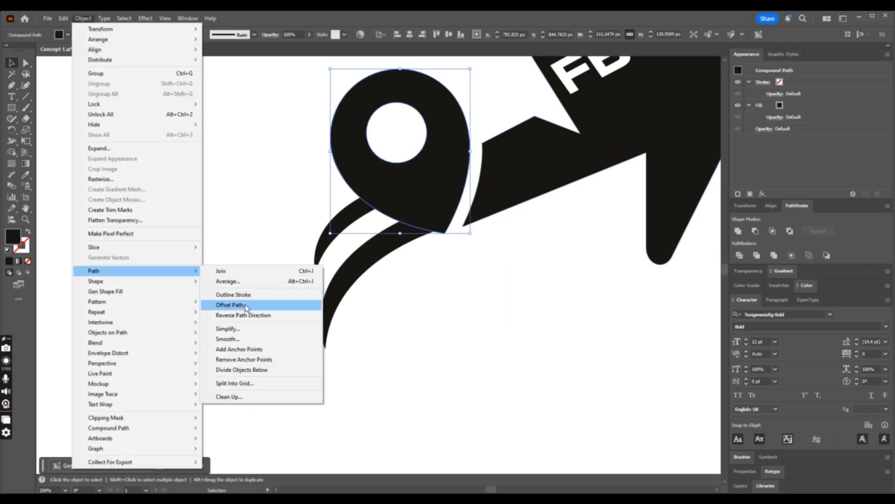
pyautogui.click(246, 305)
pyautogui.click(216, 196)
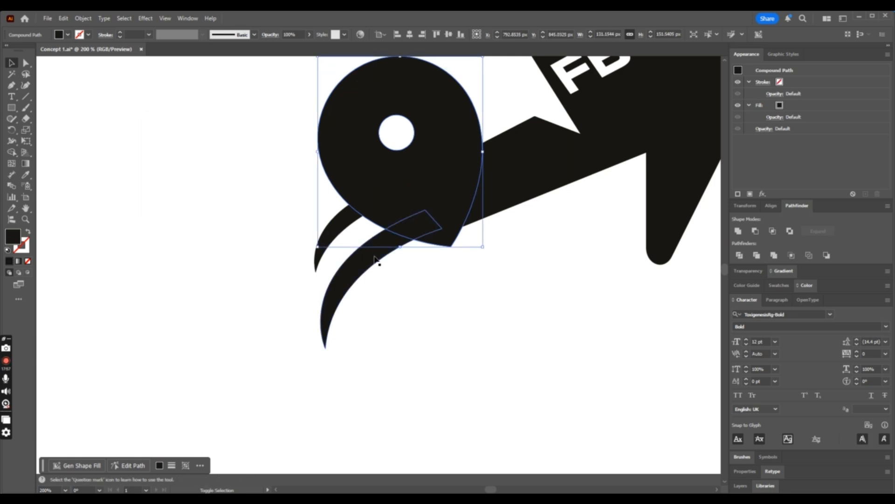
# - Remove the offset pin shape and the streak portions inside it with Shape Builder, leaving a gap between the pin and both streaks
pyautogui.keyDown('shift'); pyautogui.click(375, 259); pyautogui.keyUp('shift')
pyautogui.click(13, 153)
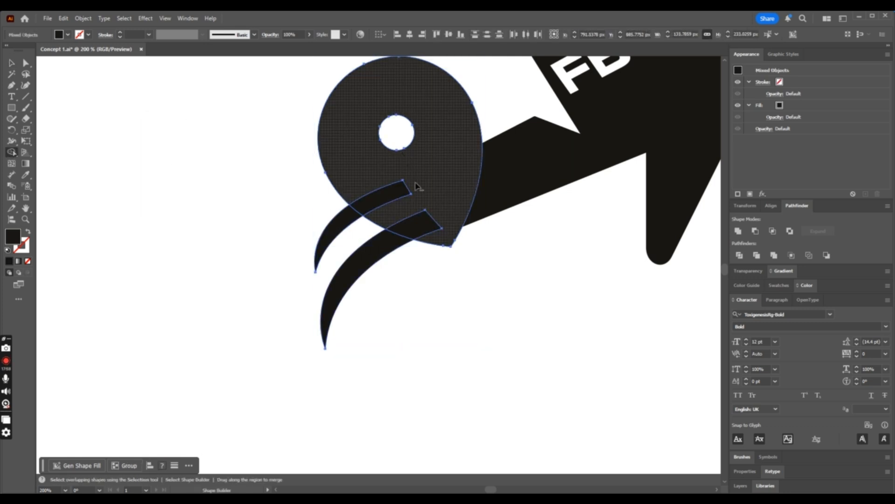
pyautogui.moveTo(417, 185)
pyautogui.mouseDown()
pyautogui.moveTo(419, 218)
pyautogui.moveTo(381, 188)
pyautogui.mouseUp()
pyautogui.click(17, 63)
pyautogui.click(186, 87)
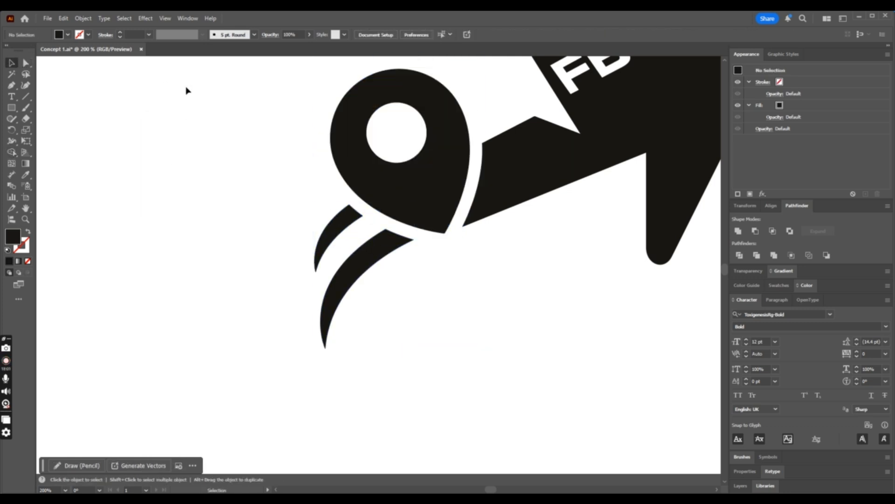
# - Try the logo mark without its curved streaks and undo the changes to restore them
pyautogui.hotkey('ctrl', '-')
pyautogui.hotkey('ctrl', '-')
pyautogui.hotkey('ctrl', '-')
pyautogui.hotkey('ctrl', '-')
pyautogui.hotkey('ctrl', '-')
pyautogui.hotkey('ctrl', '-')
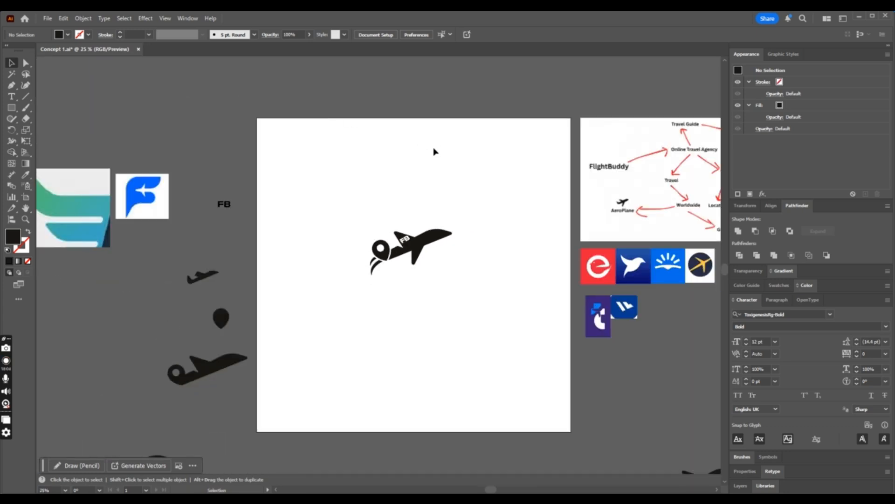
pyautogui.moveTo(373, 261); pyautogui.dragTo(297, 286)
pyautogui.click(506, 333)
pyautogui.hotkey('ctrl', 'z')
pyautogui.hotkey('ctrl', 'z')
pyautogui.click(521, 329)
pyautogui.moveTo(375, 267); pyautogui.dragTo(364, 312)
pyautogui.hotkey('ctrl', 'z')
# - Duplicate the whole logo mark straight below the original on the artboard
pyautogui.click(560, 309)
pyautogui.scroll(-1, 519, 276)
pyautogui.scroll(-3, 519, 279)
pyautogui.hotkey('ctrl', '-')
pyautogui.hotkey('ctrl', '=')
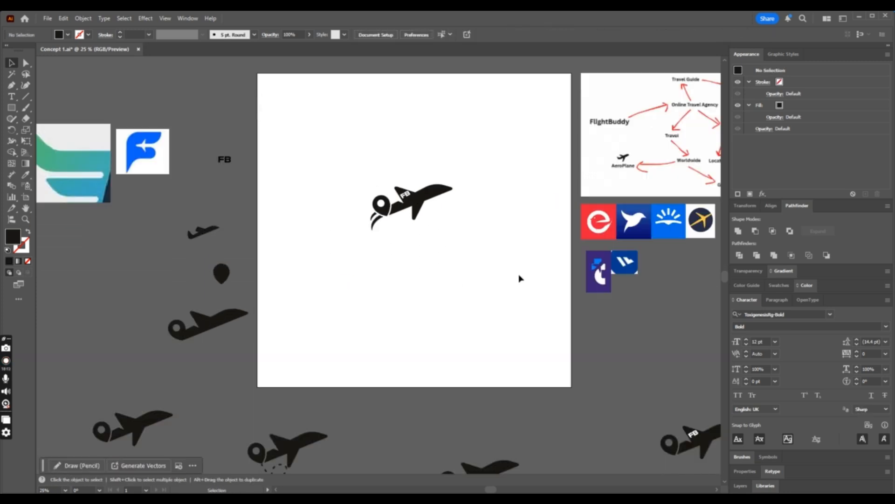
pyautogui.moveTo(453, 223); pyautogui.dragTo(455, 225)
pyautogui.moveTo(432, 196); pyautogui.dragTo(432, 256)
# - Delete both curved streaks from the lower copy and compare the two marks at different zoom levels
pyautogui.click(430, 286)
pyautogui.moveTo(378, 296); pyautogui.dragTo(378, 297)
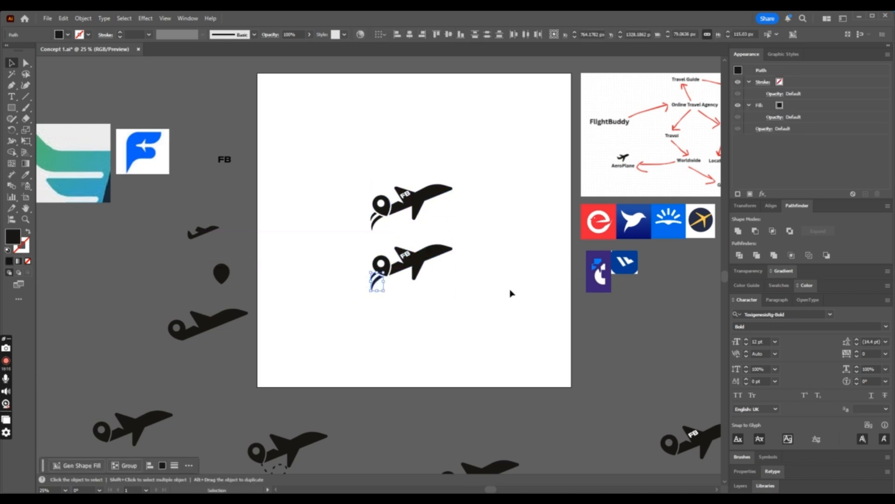
pyautogui.press('Delete')
pyautogui.hotkey('ctrl', '=')
pyautogui.hotkey('ctrl', '=')
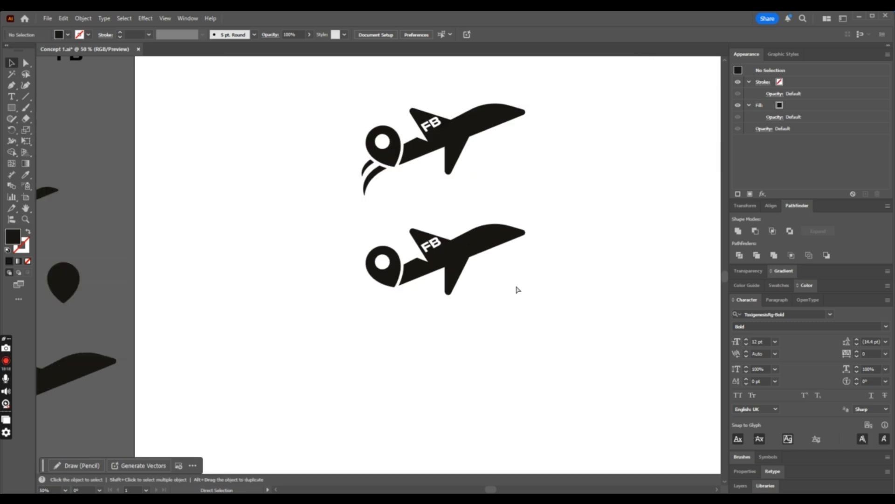
pyautogui.hotkey('ctrl', '-')
pyautogui.hotkey('ctrl', '-')
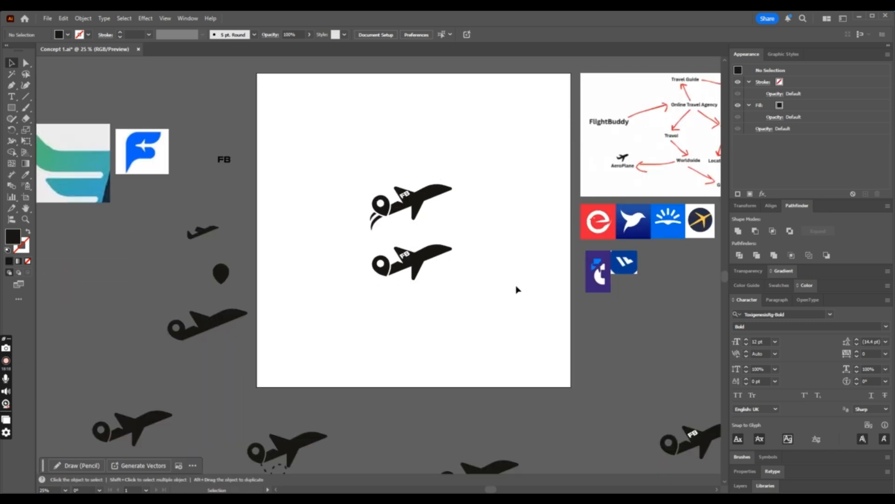
pyautogui.press('a')
pyautogui.hotkey('ctrl', '=')
pyautogui.hotkey('ctrl', '=')
pyautogui.hotkey('ctrl', '=')
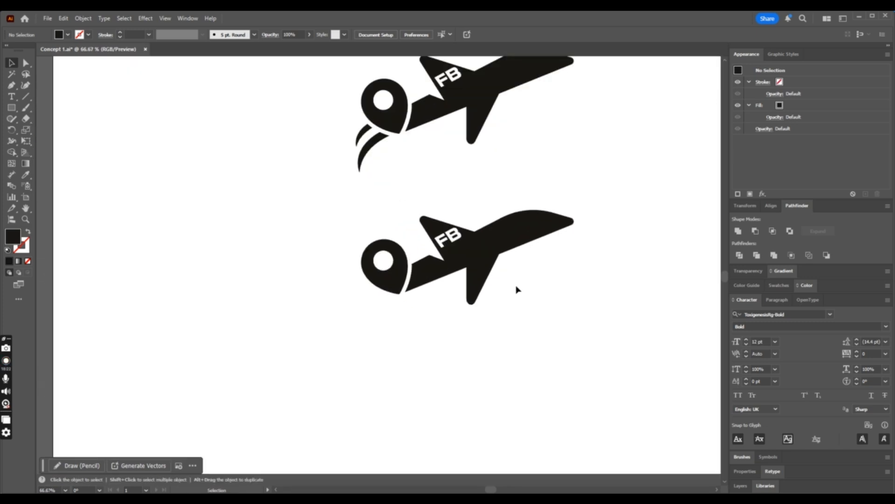
# - Undo the streak deletion and the duplication, keeping the single mark with both streaks trimmed clear of the pin
pyautogui.hotkey('ctrl', 'z')
pyautogui.hotkey('ctrl', 'z')
pyautogui.hotkey('ctrl', 'z')
pyautogui.hotkey('ctrl', 'z')
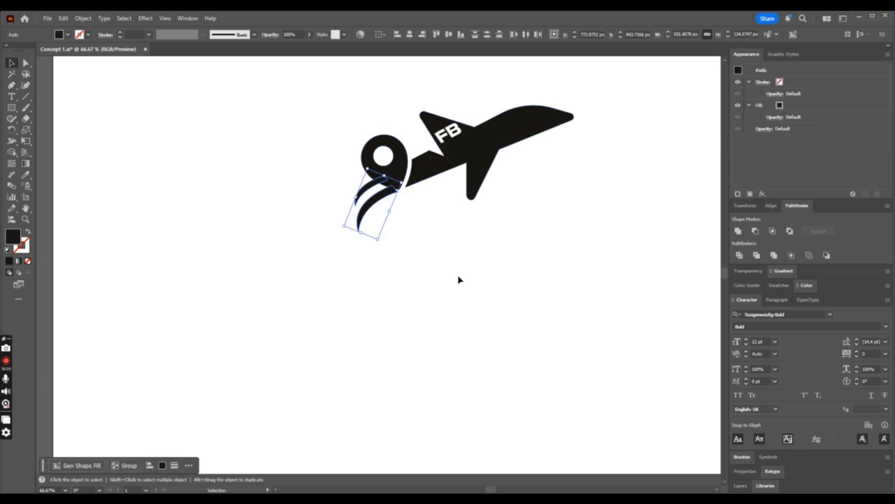
pyautogui.hotkey('ctrl', 'z')
pyautogui.hotkey('ctrl', 'z')
pyautogui.hotkey('ctrl', 'z')
pyautogui.hotkey('ctrl', 'z')
pyautogui.hotkey('ctrl', 'z')
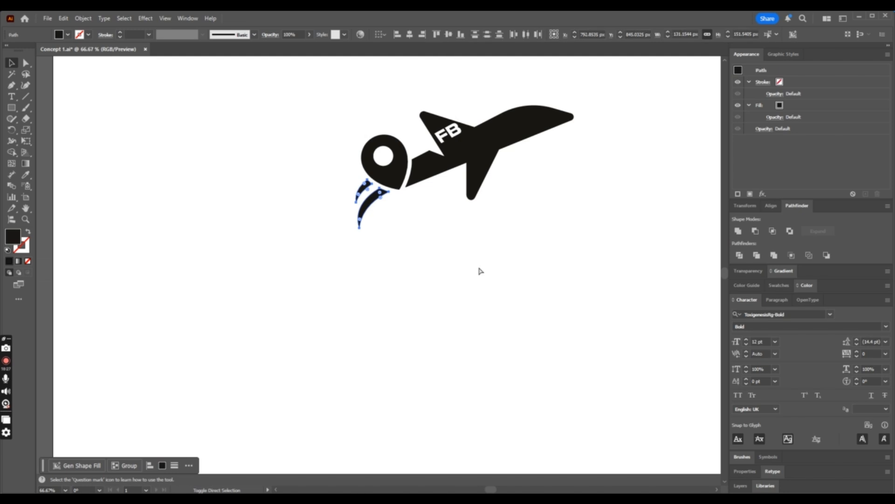
# - Duplicate the complete logo mark with both trimmed streaks into the empty area below the original
pyautogui.hotkey('ctrl', '-')
pyautogui.hotkey('ctrl', '-')
pyautogui.hotkey('ctrl', '-')
pyautogui.hotkey('ctrl', '-')
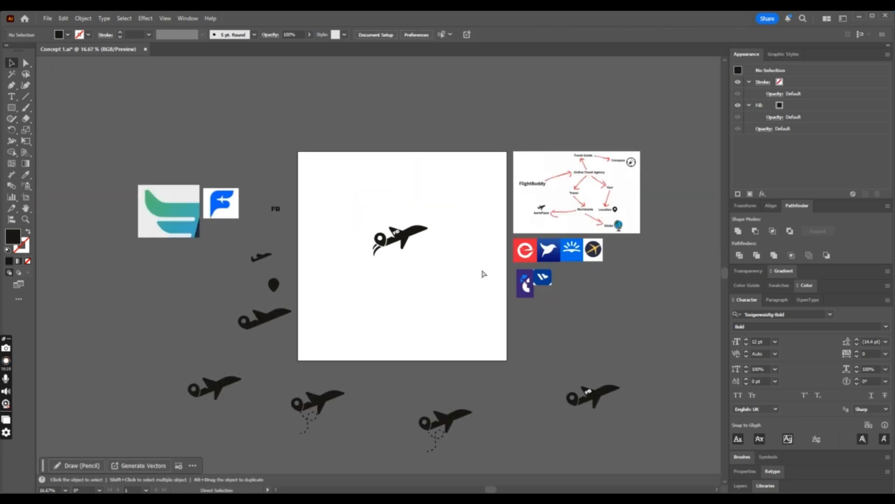
pyautogui.hotkey('ctrl', '+')
pyautogui.hotkey('ctrl', '+')
pyautogui.hotkey('ctrl', '+')
pyautogui.click(490, 176)
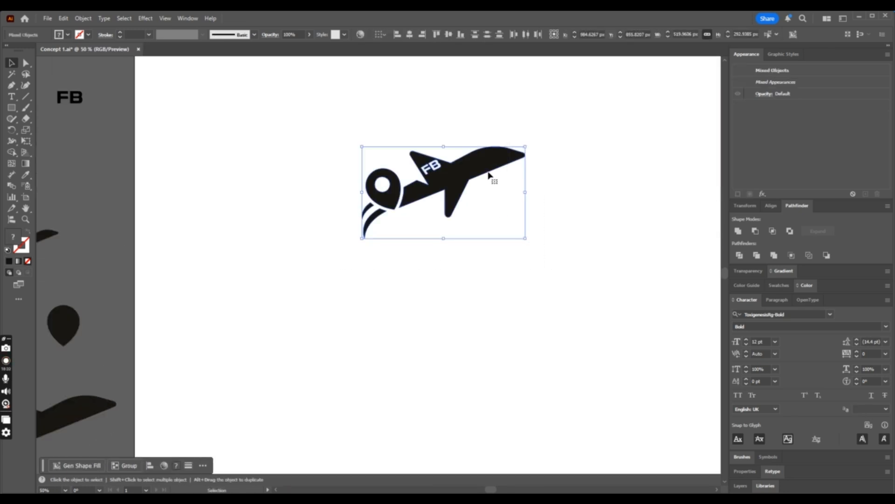
pyautogui.moveTo(490, 175); pyautogui.dragTo(496, 321)
pyautogui.click(566, 382)
# - Delete the shorter streak from the lower copy, and rotate and move the remaining streak so its upper end overlaps the pin
pyautogui.click(386, 360)
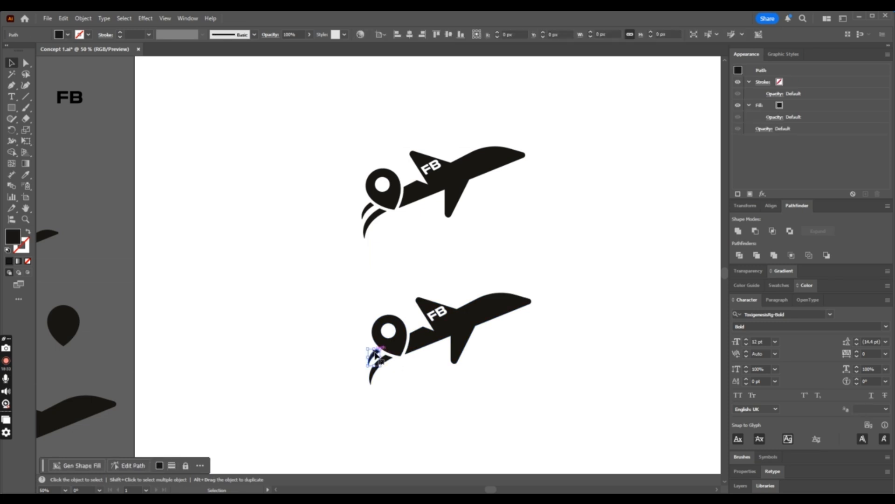
pyautogui.click(410, 370)
pyautogui.moveTo(381, 362); pyautogui.dragTo(391, 386)
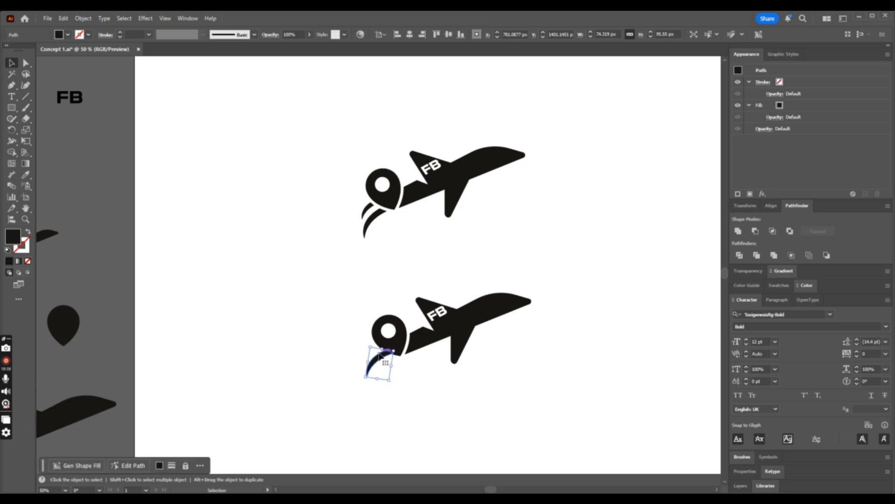
# - Offset the lower copy's location pin path by 10 px with miter joins
pyautogui.click(400, 334)
pyautogui.click(83, 19)
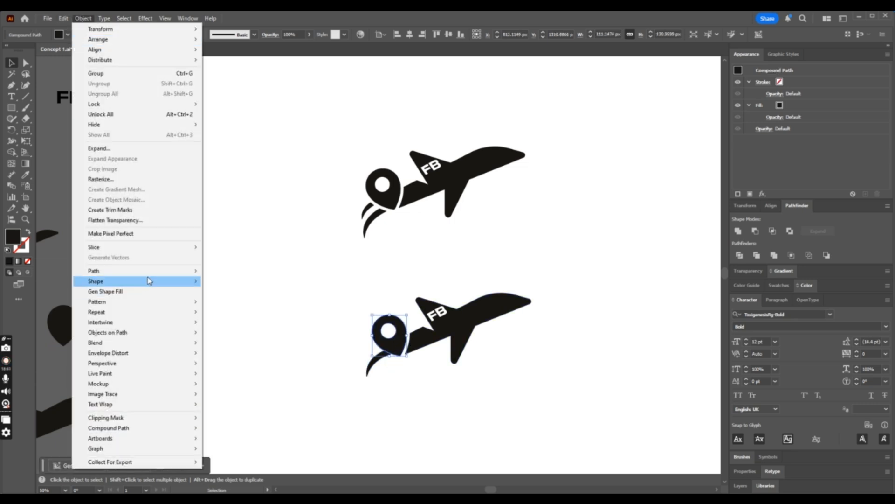
pyautogui.moveTo(148, 271)
pyautogui.click(232, 304)
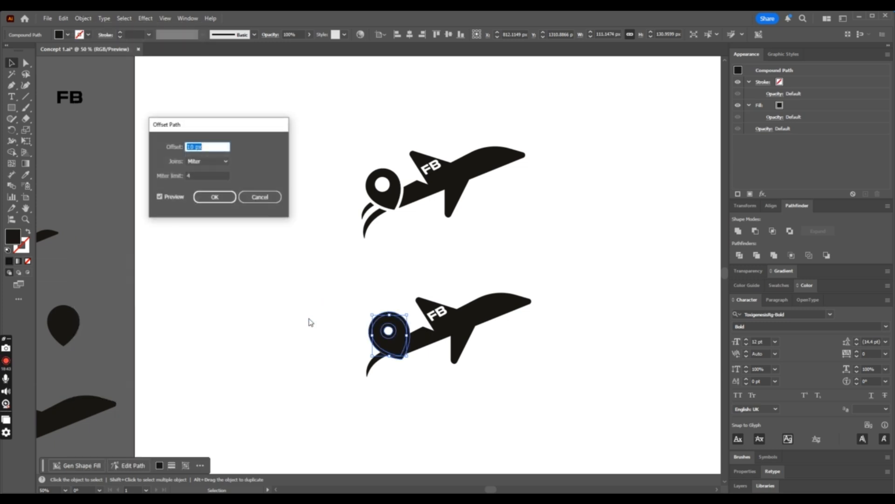
pyautogui.click(215, 197)
# - Cut the lower copy's streak back from the pin by removing the offset shape with Shape Builder
pyautogui.keyDown('shift'); pyautogui.click(375, 366); pyautogui.keyUp('shift')
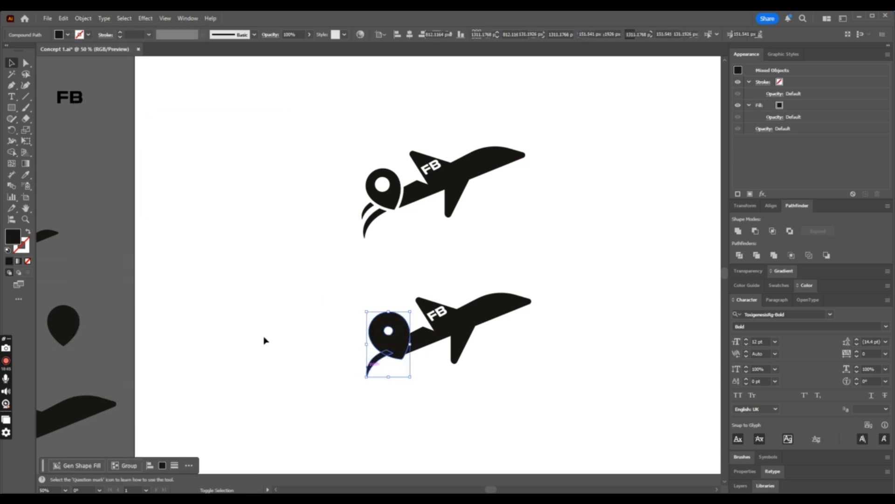
pyautogui.click(13, 153)
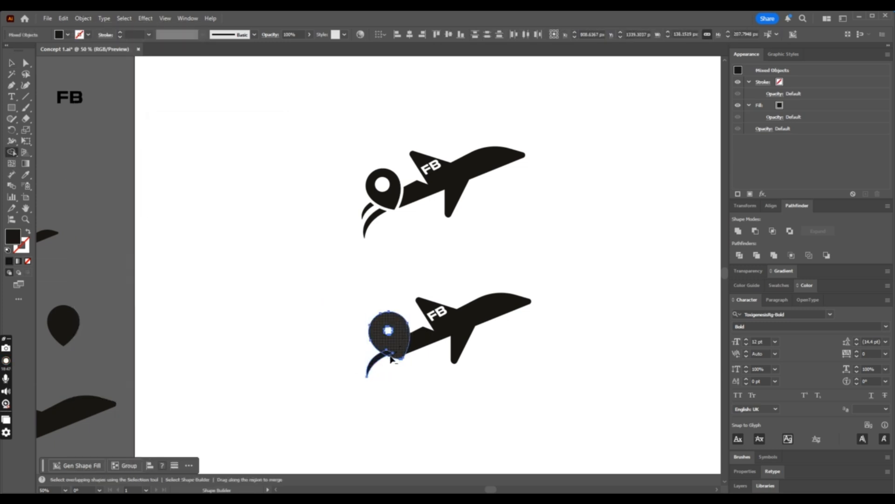
pyautogui.click(391, 358)
pyautogui.click(13, 64)
pyautogui.click(222, 180)
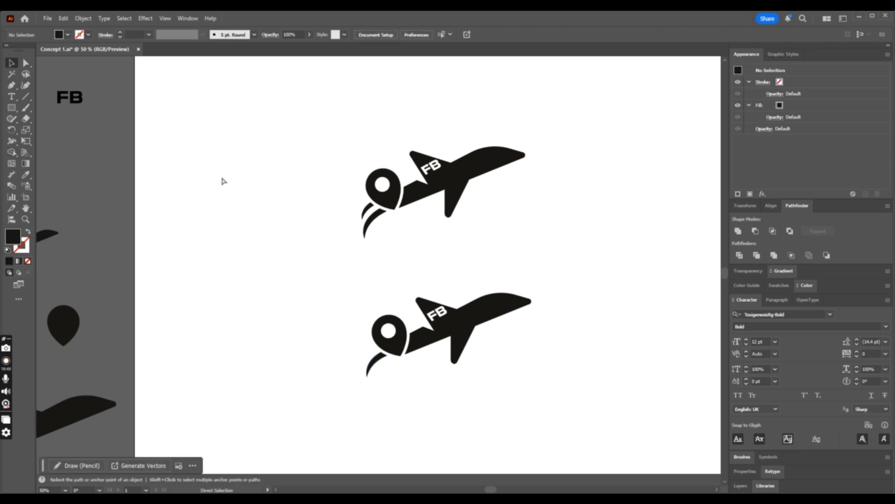
pyautogui.hotkey('ctrl', '-')
pyautogui.hotkey('ctrl', '-')
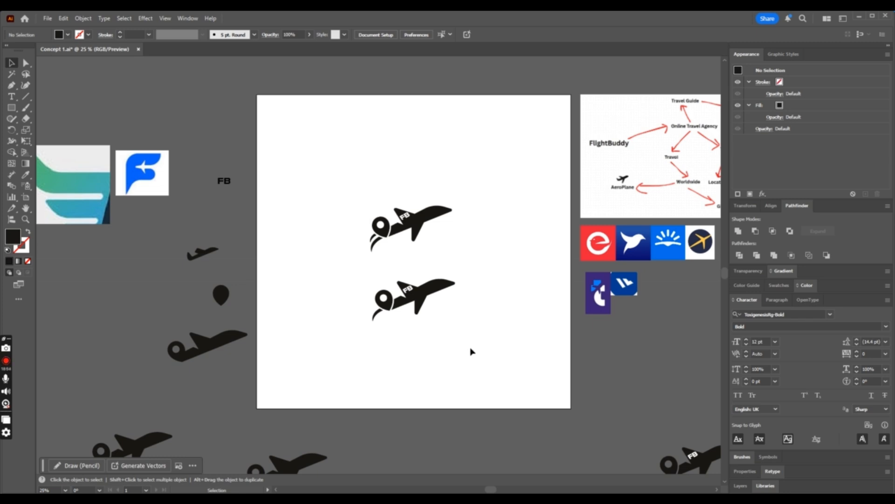
# - Duplicate the single-streak logo mark straight below itself as a third version
pyautogui.moveTo(378, 278); pyautogui.dragTo(365, 277)
pyautogui.click(494, 353)
pyautogui.moveTo(502, 356); pyautogui.dragTo(350, 247)
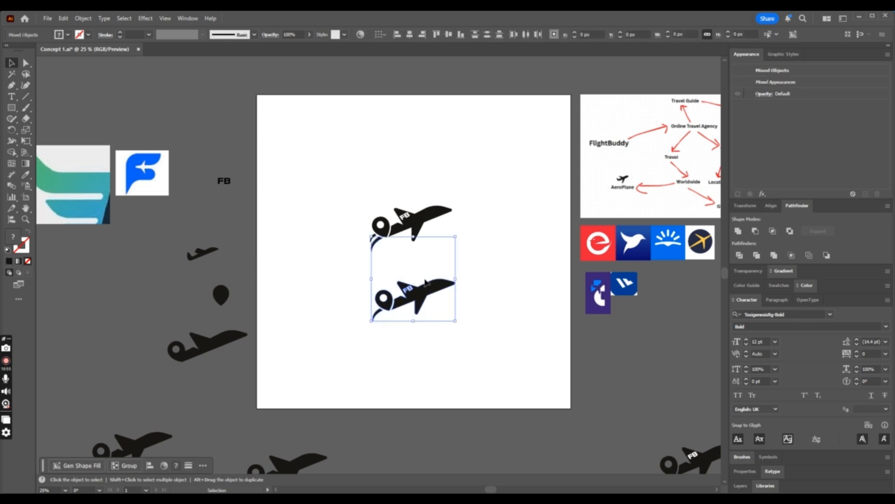
pyautogui.moveTo(504, 337); pyautogui.dragTo(352, 269)
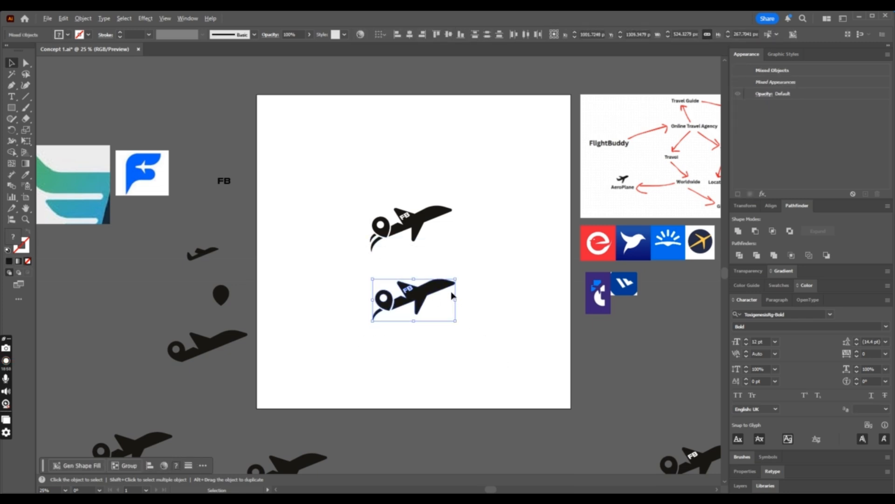
pyautogui.moveTo(431, 293); pyautogui.dragTo(431, 360)
pyautogui.click(359, 393)
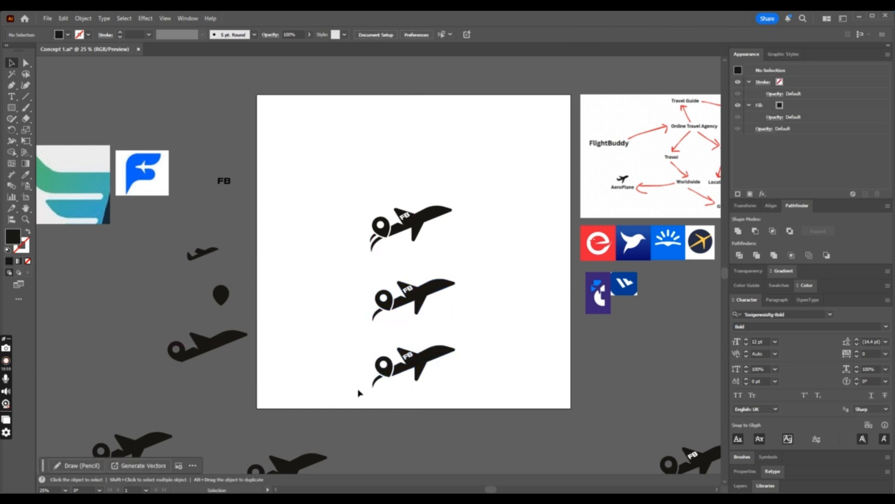
# - Delete the remaining curved streak from the lowest logo mark
pyautogui.click(378, 382)
pyautogui.press('Delete')
pyautogui.hotkey('ctrl', '=')
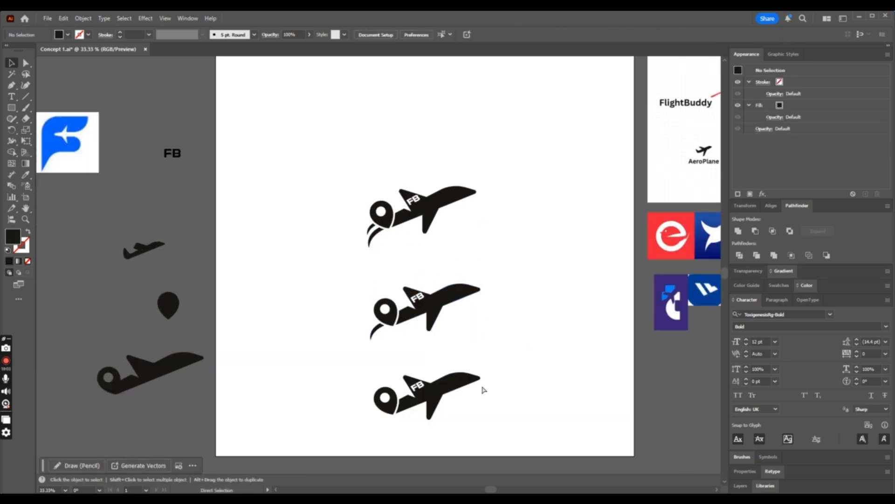
# - Delete the single-streak and streakless versions, keeping only the upper two-streak logo mark
pyautogui.moveTo(333, 170); pyautogui.dragTo(523, 264)
pyautogui.click(553, 311)
pyautogui.moveTo(550, 304); pyautogui.dragTo(311, 418)
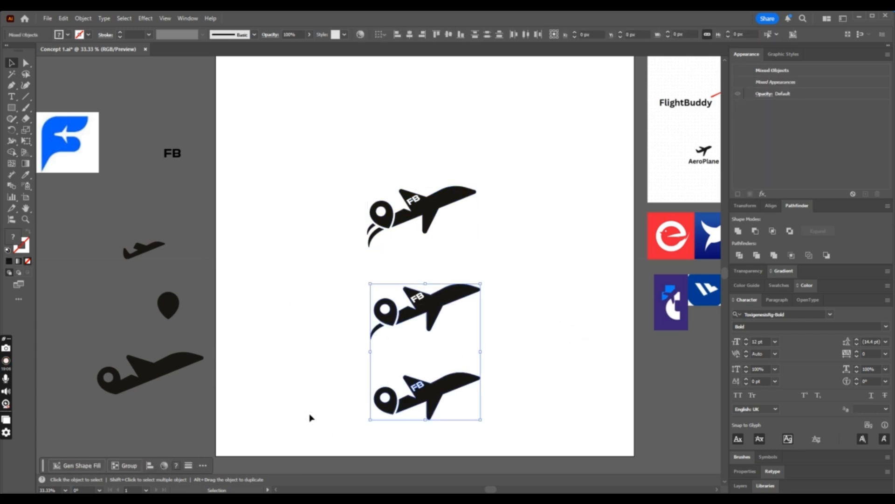
pyautogui.press('Delete')
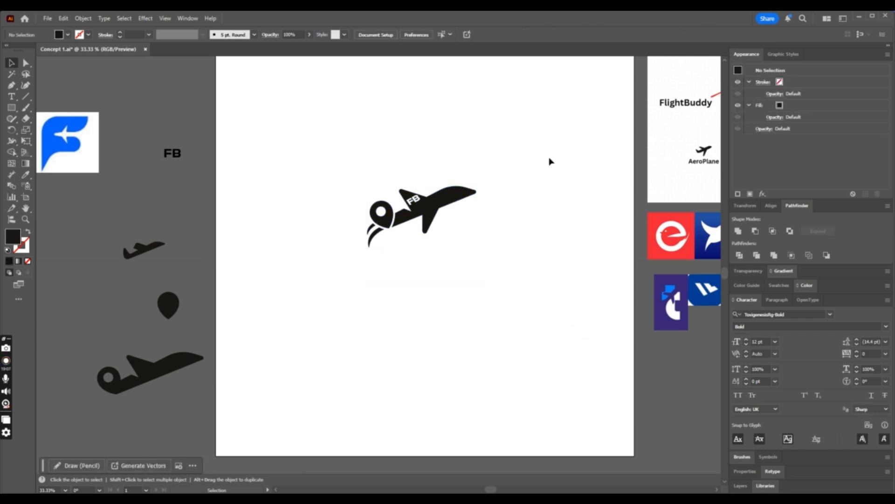
# - Try the whole logo mark at less than half its size, scaled about its centre, and undo the scaling
pyautogui.moveTo(535, 161); pyautogui.dragTo(318, 276)
pyautogui.press('a')
pyautogui.press('v')
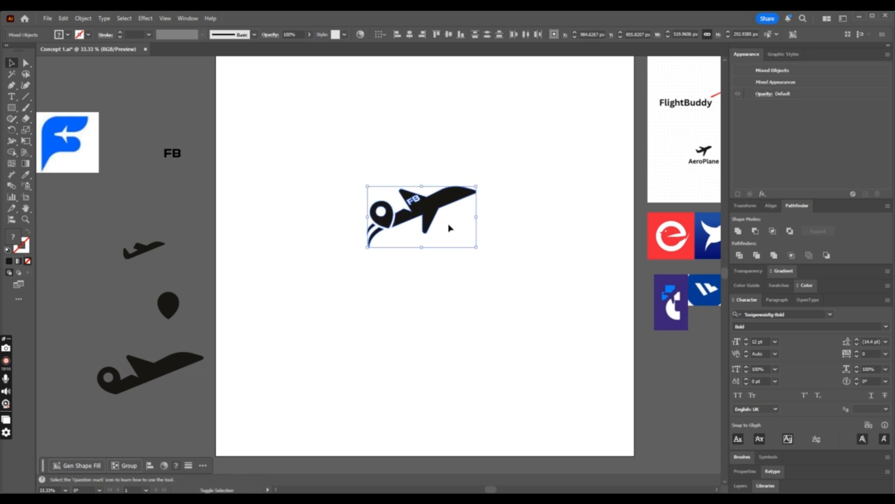
pyautogui.moveTo(477, 187); pyautogui.dragTo(442, 205)
pyautogui.click(471, 230)
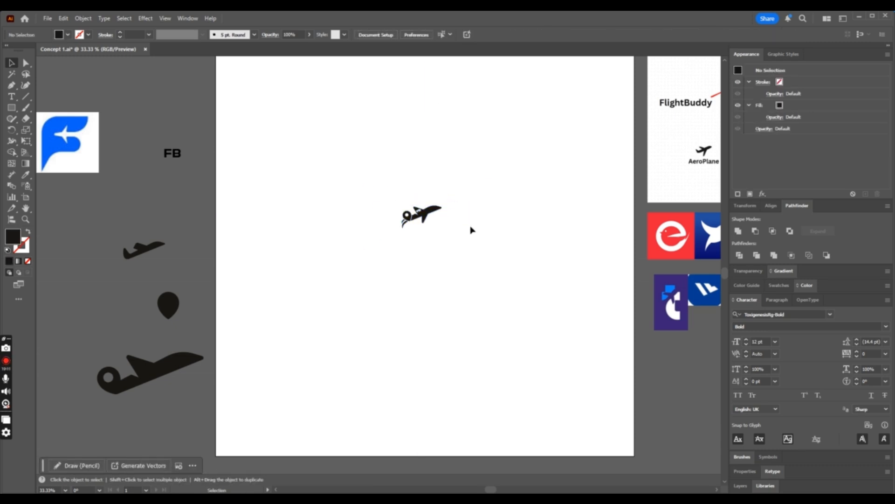
pyautogui.press('a')
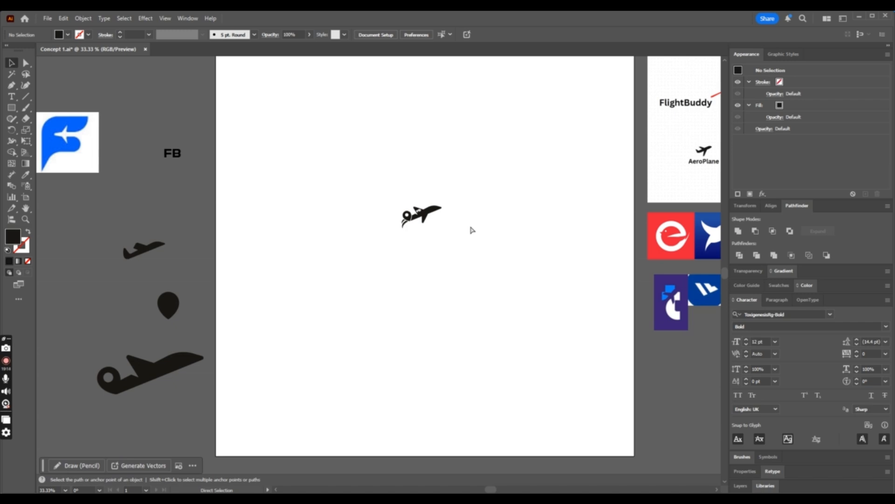
pyautogui.hotkey('ctrl', '+')
pyautogui.hotkey('ctrl', '+')
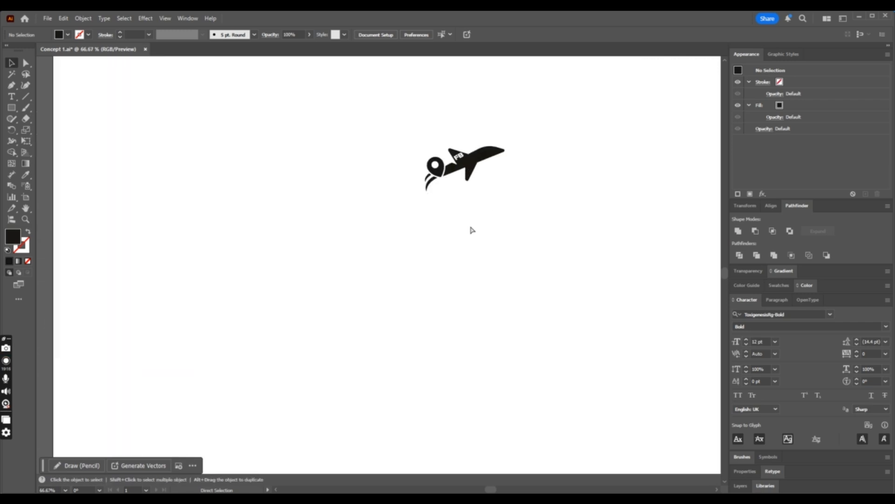
pyautogui.hotkey('ctrl', '-')
pyautogui.hotkey('ctrl', '-')
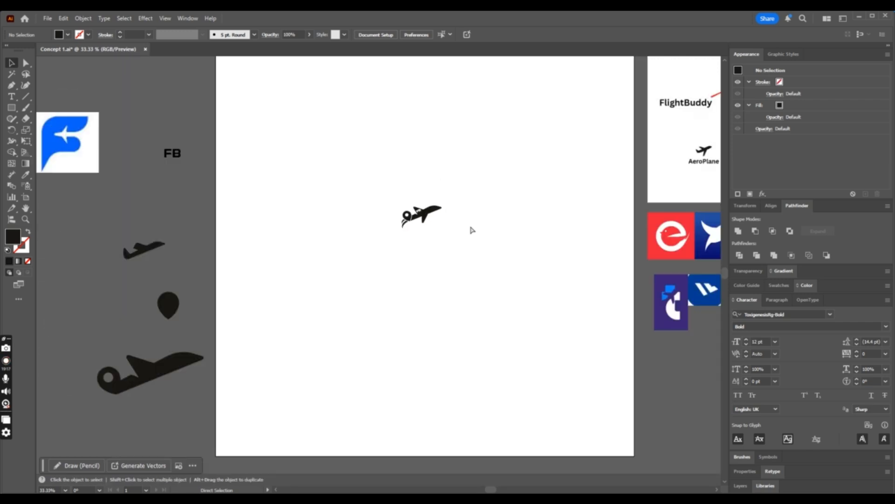
pyautogui.hotkey('ctrl', 'z')
pyautogui.press('v')
pyautogui.click(515, 180)
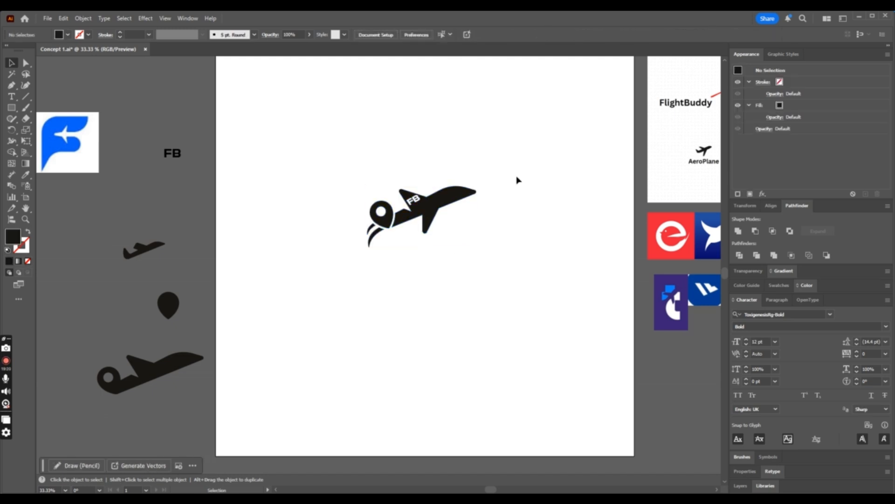
pyautogui.moveTo(518, 170); pyautogui.dragTo(305, 269)
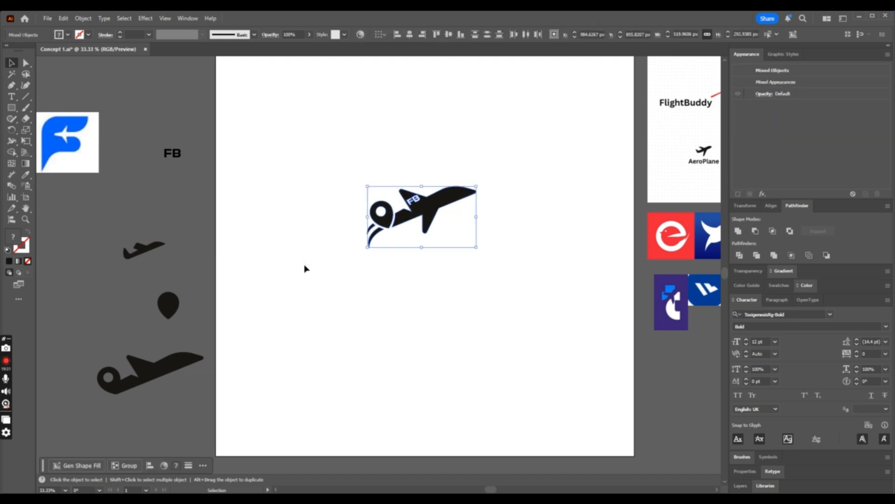
pyautogui.hotkey('ctrl', '+')
pyautogui.hotkey('ctrl', '+')
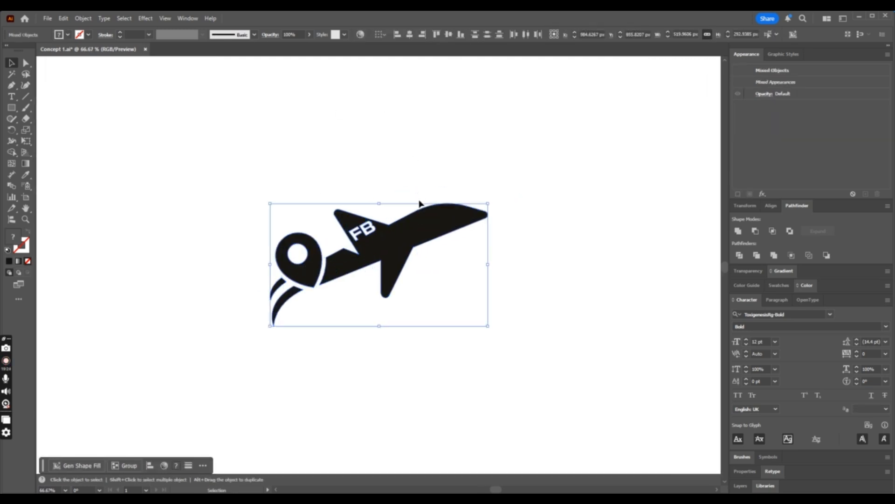
pyautogui.scroll(-3, 419, 204)
pyautogui.click(477, 301)
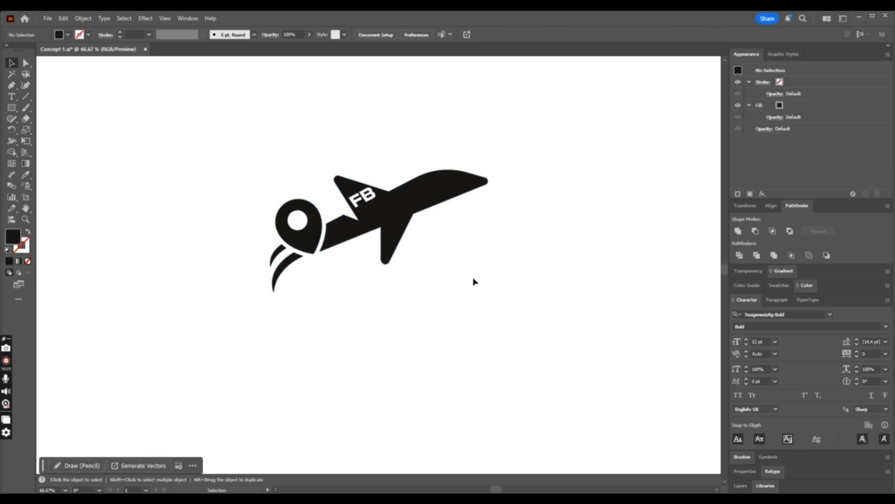
# - Paste the copied single-streak logo mark in front and undo the paste
pyautogui.hotkey('ctrl', 'f')
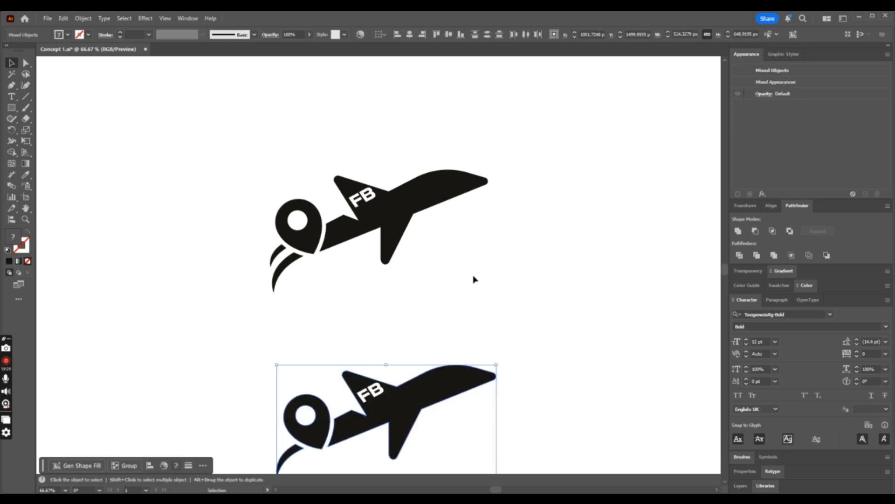
pyautogui.hotkey('ctrl', 'z')
pyautogui.hotkey('ctrl', '-')
pyautogui.hotkey('ctrl', '-')
pyautogui.hotkey('ctrl', '-')
pyautogui.hotkey('ctrl', '-')
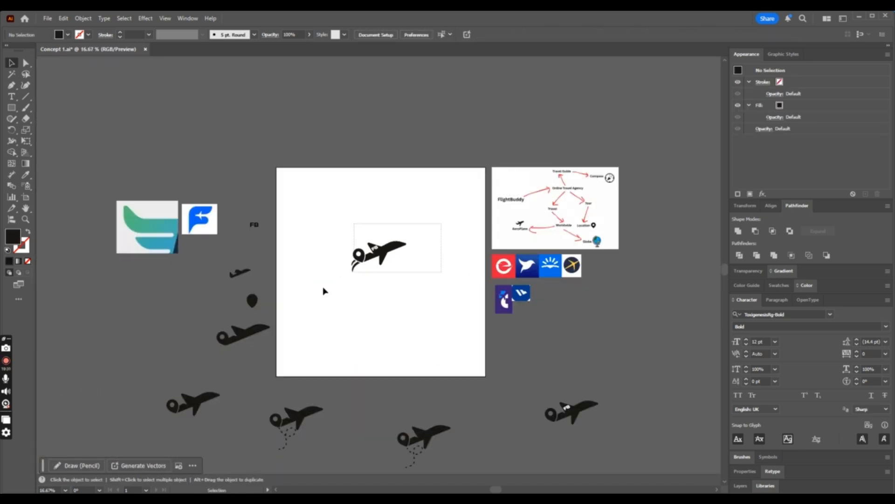
# - Try placing a copy of the airplane below the logo mark, undo it and clear the area beneath the logo
pyautogui.moveTo(323, 290); pyautogui.dragTo(322, 296)
pyautogui.moveTo(383, 249); pyautogui.dragTo(376, 298)
pyautogui.hotkey('ctrl', 'z')
pyautogui.click(425, 321)
pyautogui.moveTo(428, 286); pyautogui.dragTo(354, 313)
pyautogui.press('Delete')
# - Duplicate the whole two-streak FB logo mark straight below itself on the artboard
pyautogui.moveTo(424, 225); pyautogui.dragTo(336, 282)
pyautogui.moveTo(388, 256); pyautogui.dragTo(388, 314)
pyautogui.hotkey('ctrl', '+')
pyautogui.hotkey('ctrl', '+')
pyautogui.hotkey('ctrl', '+')
pyautogui.hotkey('ctrl', '+')
pyautogui.hotkey('ctrl', '+')
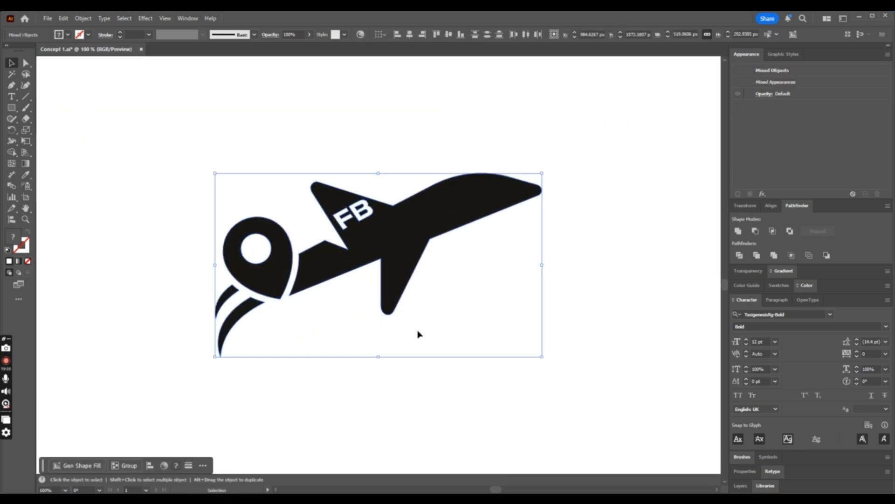
pyautogui.click(418, 334)
# - Draw a closed curved blade with the Pen tool below the lower airplane's nose and fill it with the airplane's black
pyautogui.click(13, 86)
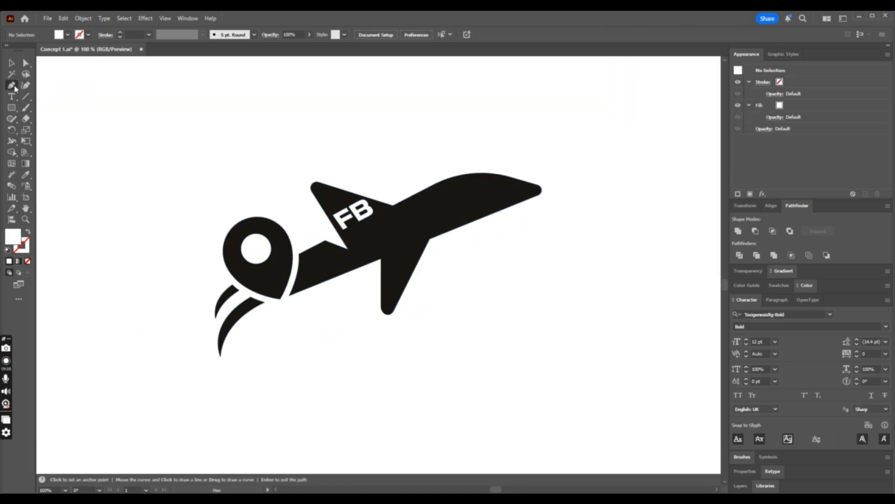
pyautogui.click(434, 259)
pyautogui.click(518, 225)
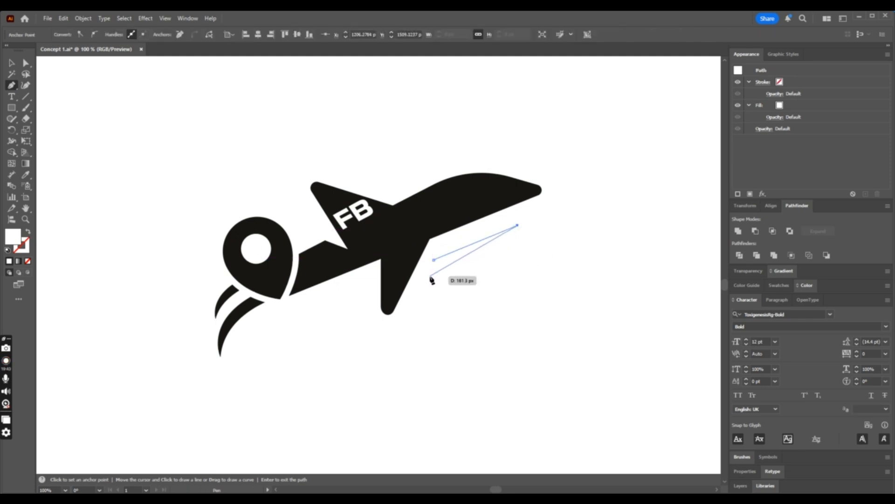
pyautogui.moveTo(432, 279); pyautogui.dragTo(379, 295)
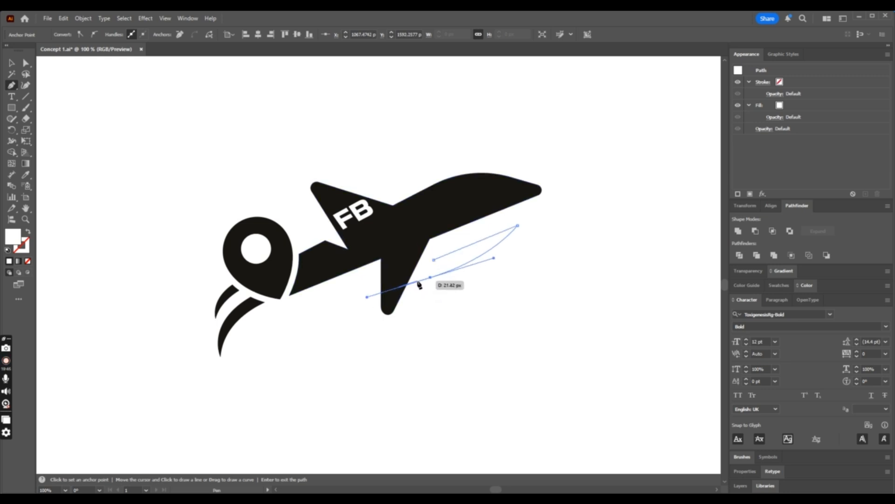
pyautogui.click(434, 259)
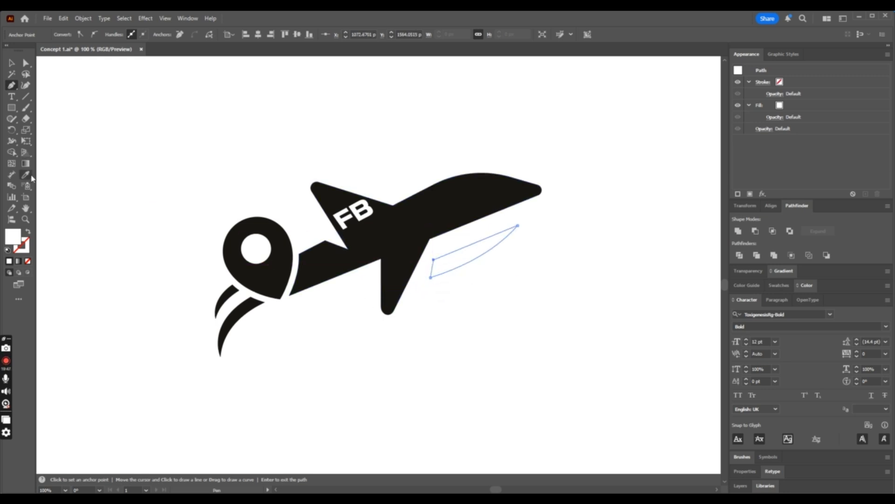
pyautogui.click(26, 175)
pyautogui.click(482, 191)
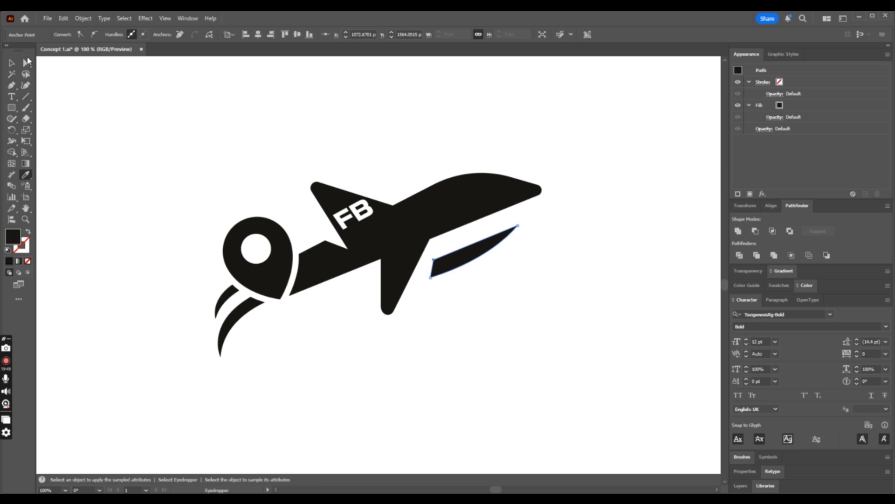
# - Extend the blade's rear lower corner toward the wing and adjust its curve handle to reshape the underside
pyautogui.click(26, 62)
pyautogui.click(429, 269)
pyautogui.moveTo(432, 276); pyautogui.dragTo(424, 278)
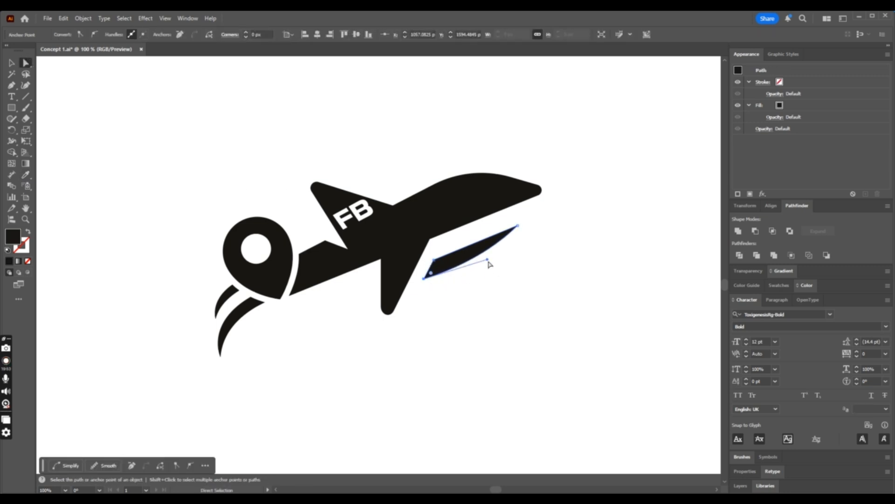
pyautogui.moveTo(489, 261); pyautogui.dragTo(498, 259)
pyautogui.click(582, 286)
pyautogui.hotkey('ctrl', '-')
pyautogui.hotkey('ctrl', '-')
pyautogui.hotkey('ctrl', '-')
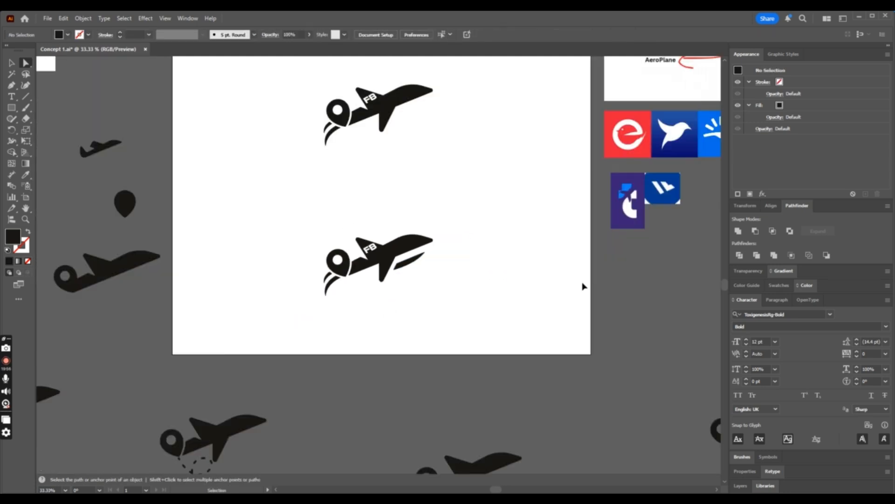
# - Delete the white FB lettering from the upper wing of the lower logo mark
pyautogui.hotkey('ctrl', '=')
pyautogui.hotkey('ctrl', '=')
pyautogui.hotkey('ctrl', '=')
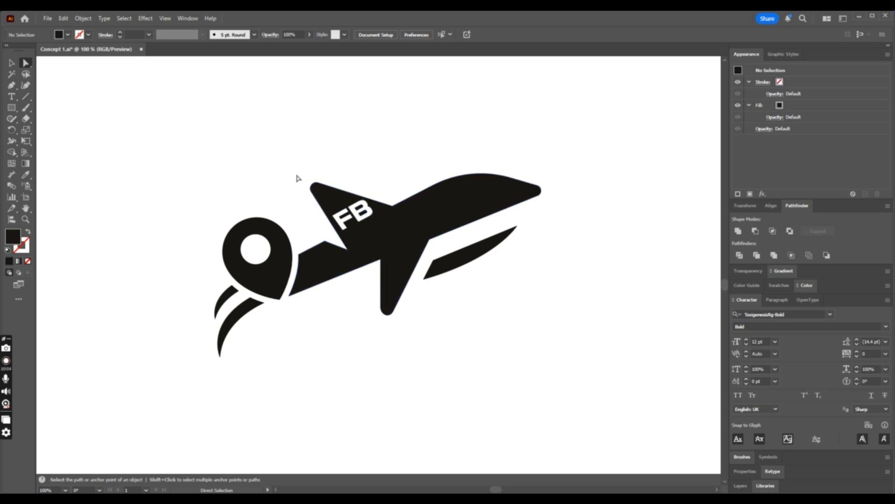
pyautogui.click(11, 62)
pyautogui.click(367, 211)
pyautogui.press('Delete')
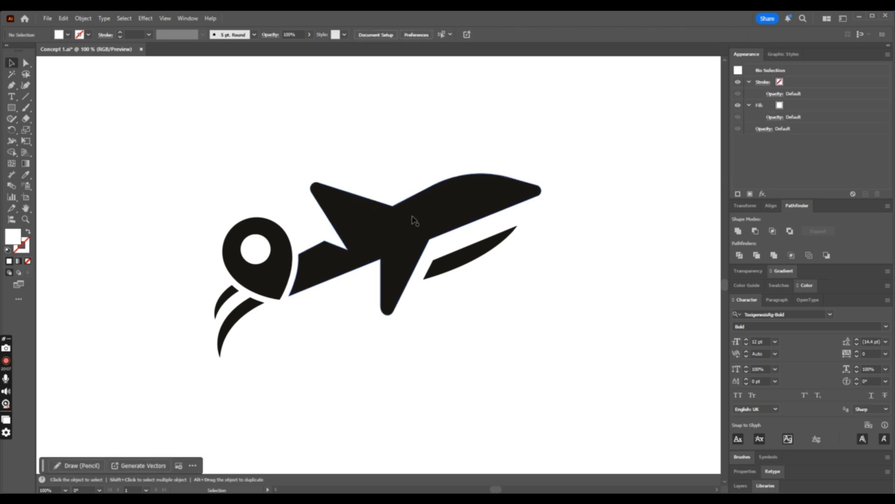
pyautogui.hotkey('ctrl', '-')
pyautogui.hotkey('ctrl', '-')
pyautogui.hotkey('ctrl', '-')
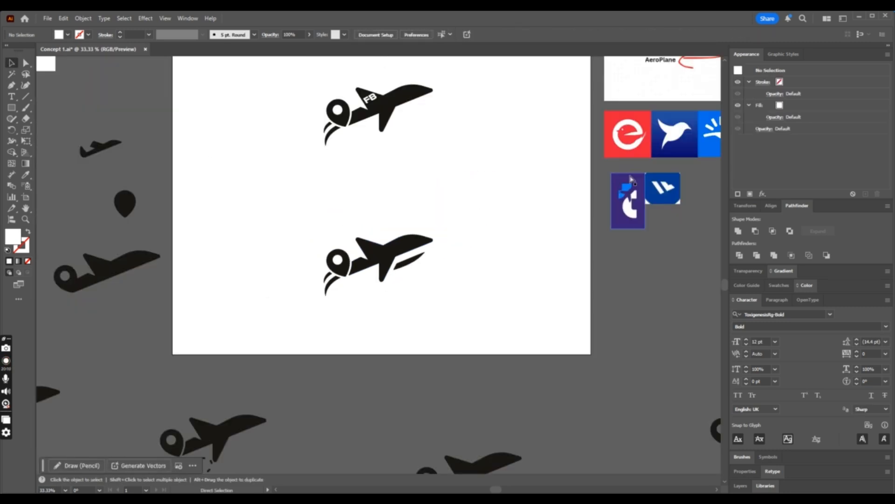
# - Round the blade's upper rear corner fully so its top edge becomes one smooth curve
pyautogui.hotkey('ctrl', '+')
pyautogui.hotkey('ctrl', '+')
pyautogui.hotkey('ctrl', '+')
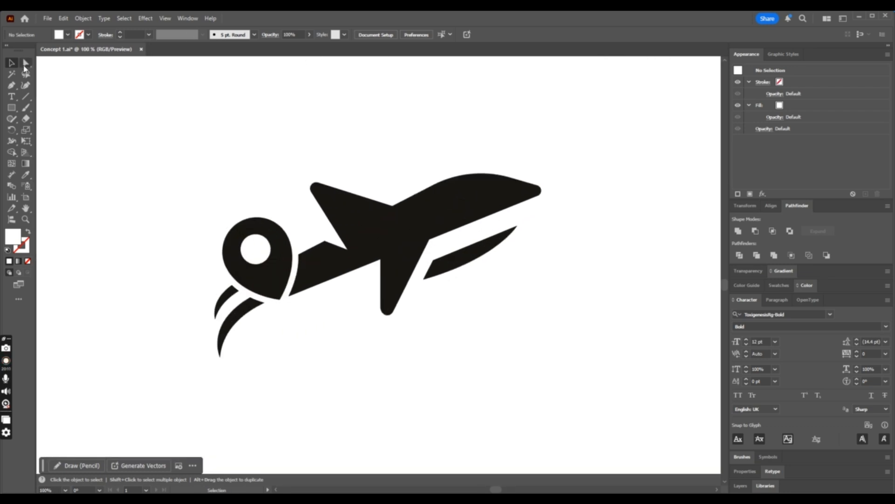
pyautogui.click(26, 63)
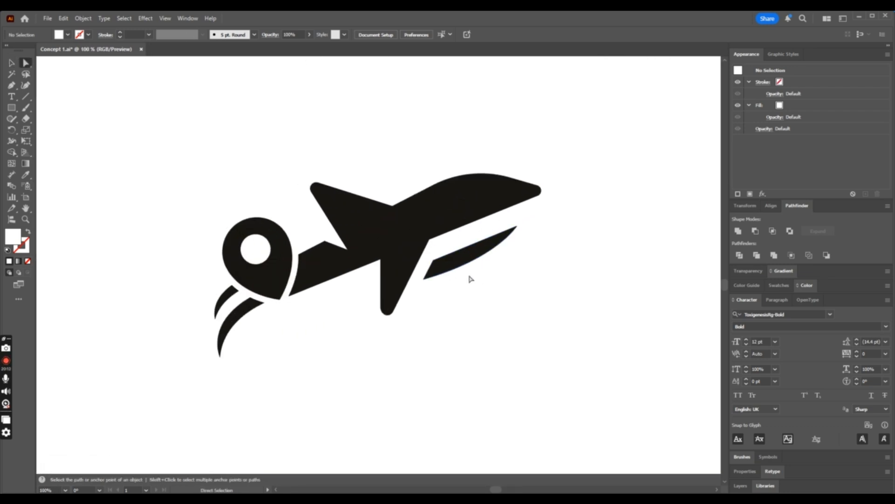
pyautogui.click(433, 262)
pyautogui.moveTo(440, 268); pyautogui.dragTo(496, 312)
pyautogui.click(529, 311)
pyautogui.hotkey('ctrl', '-')
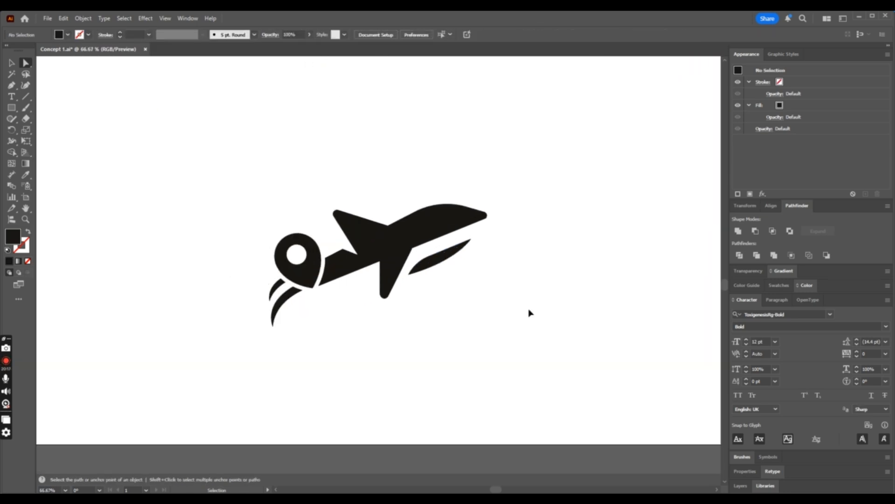
pyautogui.hotkey('ctrl', '-')
pyautogui.hotkey('ctrl', '-')
pyautogui.hotkey('ctrl', '-')
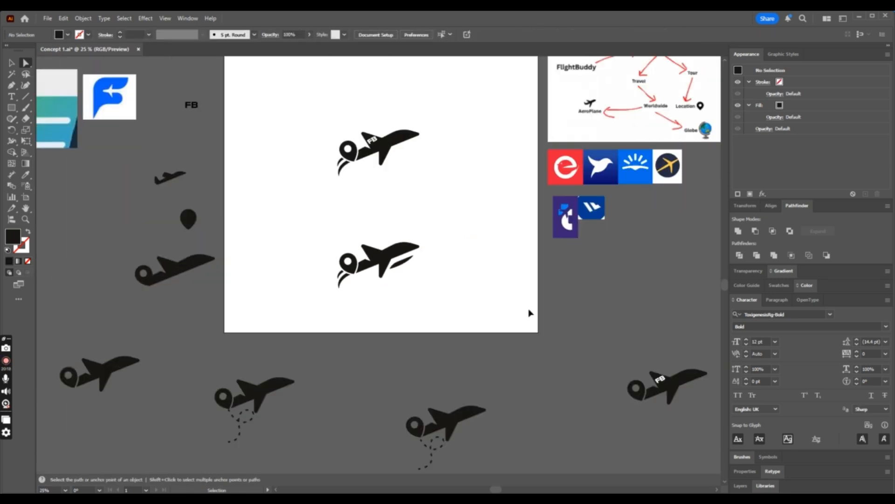
pyautogui.hotkey('ctrl', '+')
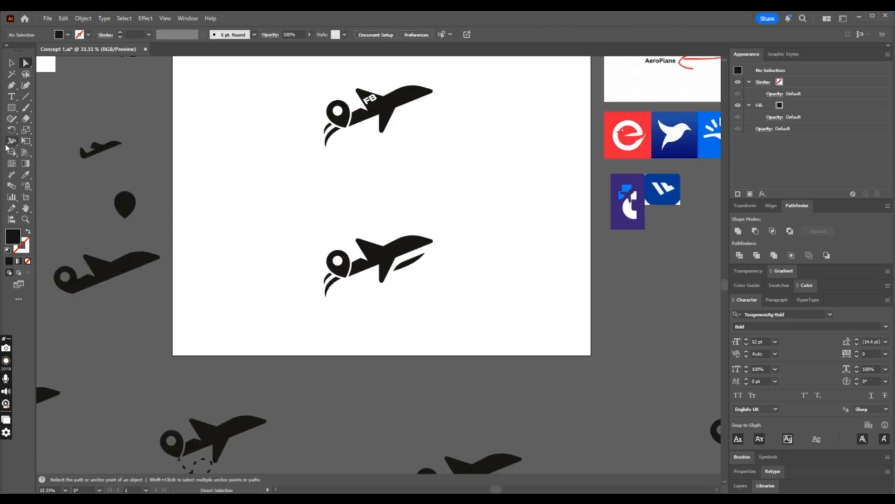
# - Shrink the curved blade and place it against the front edge of the lower airplane's bottom wing
pyautogui.click(11, 64)
pyautogui.click(412, 261)
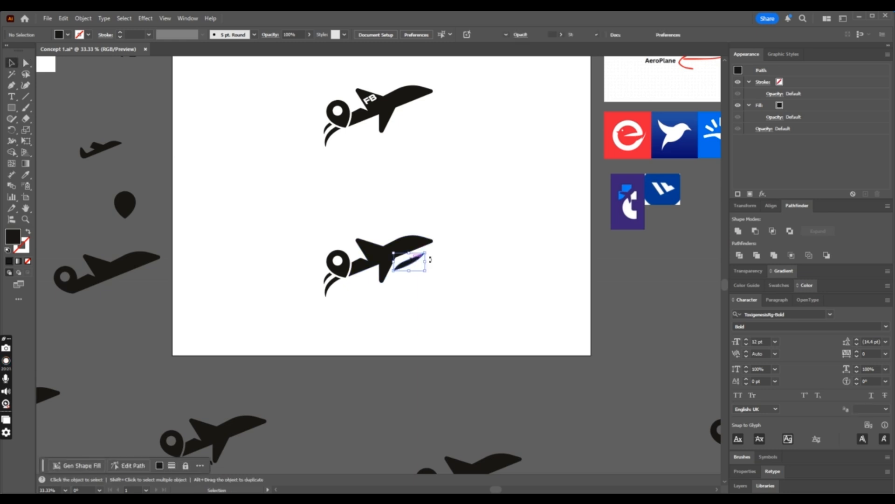
pyautogui.moveTo(425, 253); pyautogui.dragTo(448, 275)
pyautogui.hotkey('ctrl', '-')
pyautogui.hotkey('ctrl', '+')
pyautogui.hotkey('ctrl', '+')
pyautogui.hotkey('ctrl', '+')
pyautogui.hotkey('ctrl', '+')
pyautogui.hotkey('ctrl', '-')
pyautogui.hotkey('ctrl', '-')
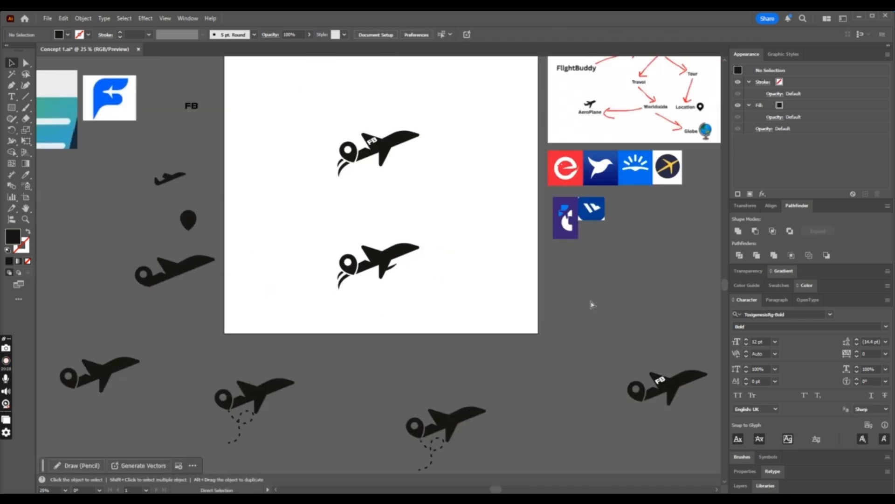
# - Move the small blade down and back so its rear end overlaps the bottom wing
pyautogui.hotkey('ctrl', '+')
pyautogui.hotkey('ctrl', '+')
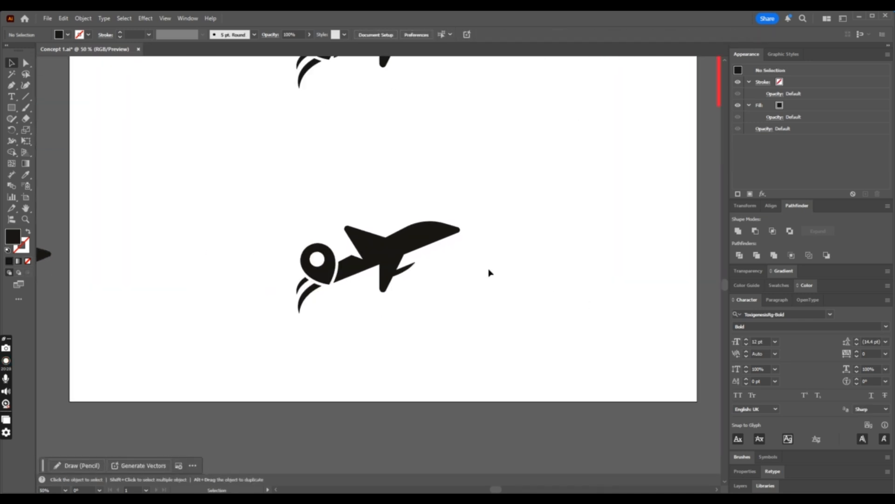
pyautogui.moveTo(410, 267); pyautogui.dragTo(404, 273)
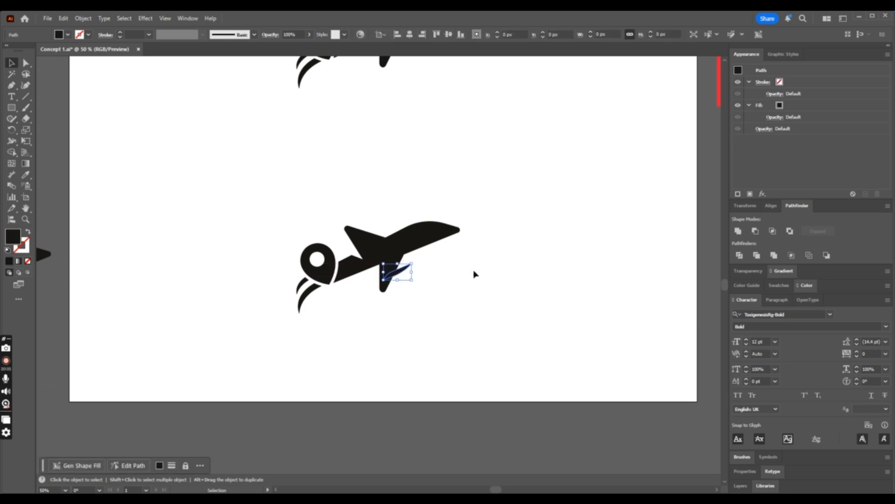
pyautogui.click(474, 272)
pyautogui.hotkey('ctrl', '-')
pyautogui.hotkey('ctrl', '+')
pyautogui.hotkey('ctrl', '+')
pyautogui.hotkey('ctrl', '+')
pyautogui.hotkey('ctrl', '+')
pyautogui.hotkey('ctrl', '+')
pyautogui.hotkey('ctrl', '+')
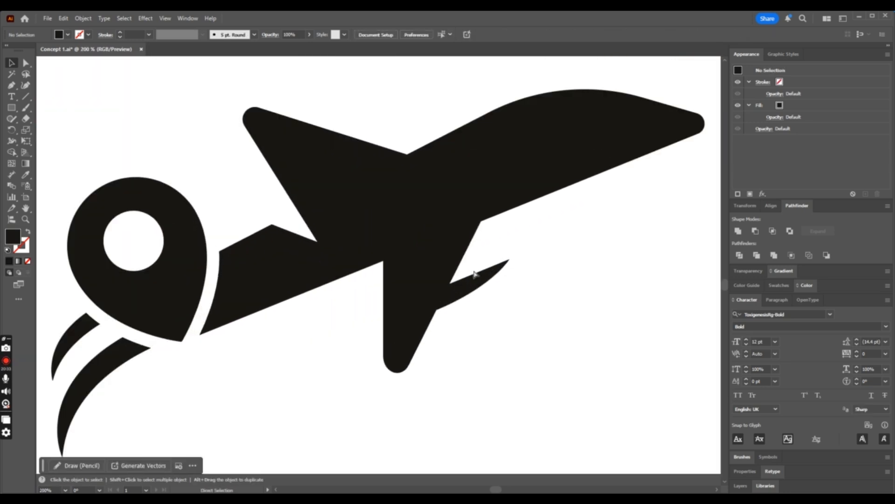
# - Round the pointed front tip of the blade on the bottom wing slightly
pyautogui.click(26, 62)
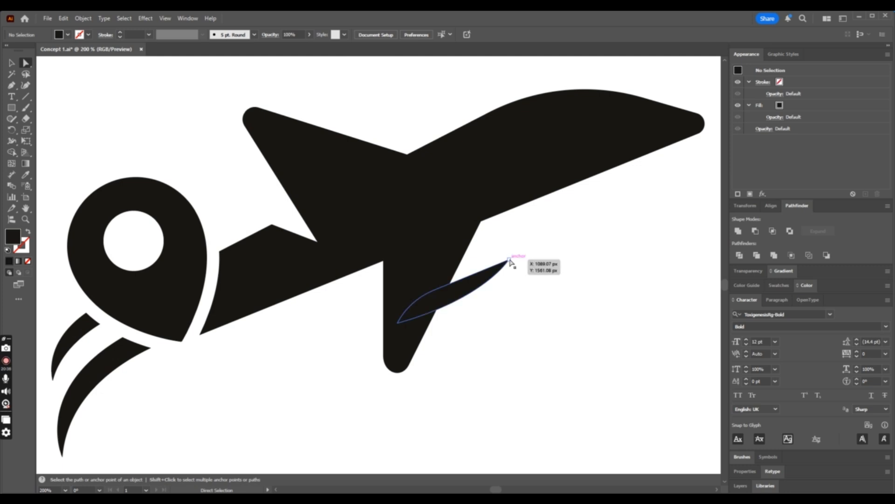
pyautogui.click(496, 269)
pyautogui.moveTo(496, 269); pyautogui.dragTo(501, 265)
pyautogui.click(13, 62)
pyautogui.click(226, 186)
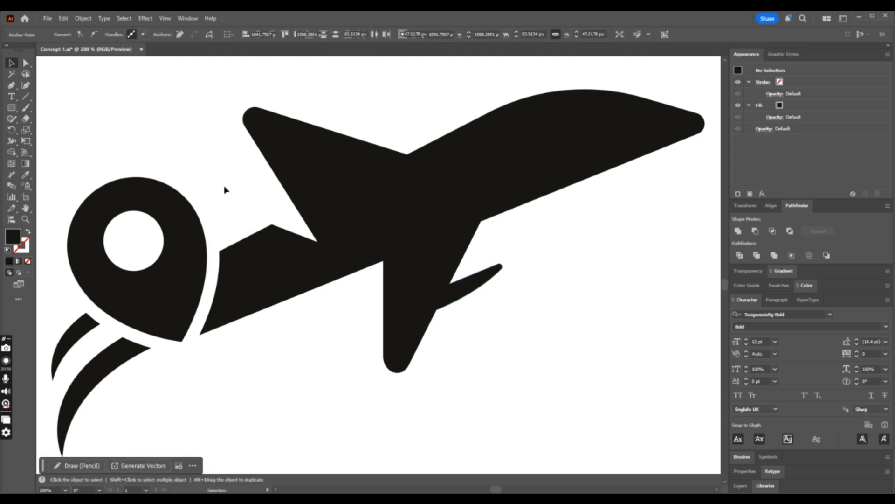
# - Enlarge the rounded blade outward from its front tip, keeping its rear end inside the bottom wing
pyautogui.click(480, 286)
pyautogui.moveTo(503, 263); pyautogui.dragTo(542, 249)
pyautogui.click(614, 283)
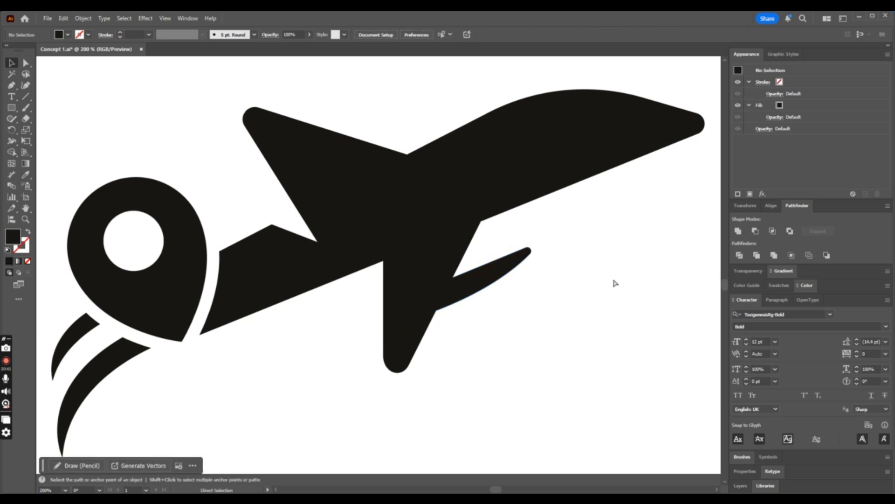
pyautogui.hotkey('ctrl', '-')
pyautogui.hotkey('ctrl', '-')
pyautogui.hotkey('ctrl', '-')
pyautogui.hotkey('ctrl', '-')
pyautogui.hotkey('ctrl', '-')
pyautogui.hotkey('ctrl', '-')
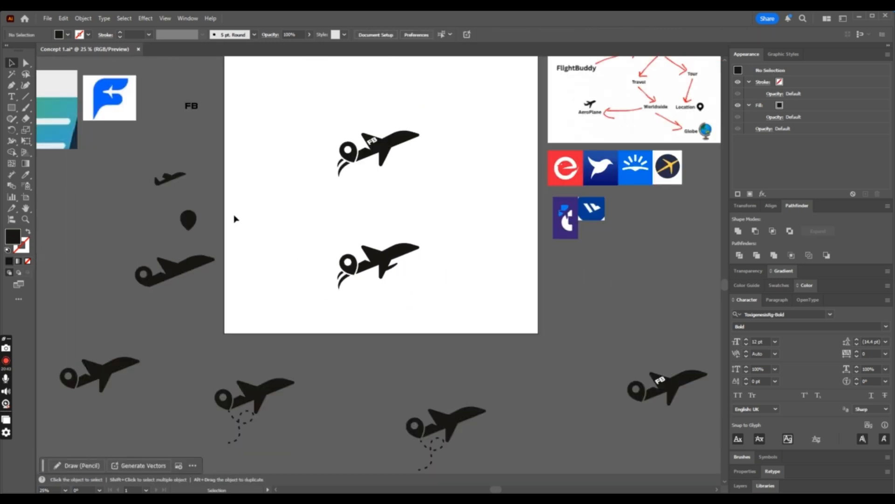
# - Duplicate the rounded blade onto the front edge of the lower airplane's upper wing
pyautogui.moveTo(310, 199); pyautogui.dragTo(472, 320)
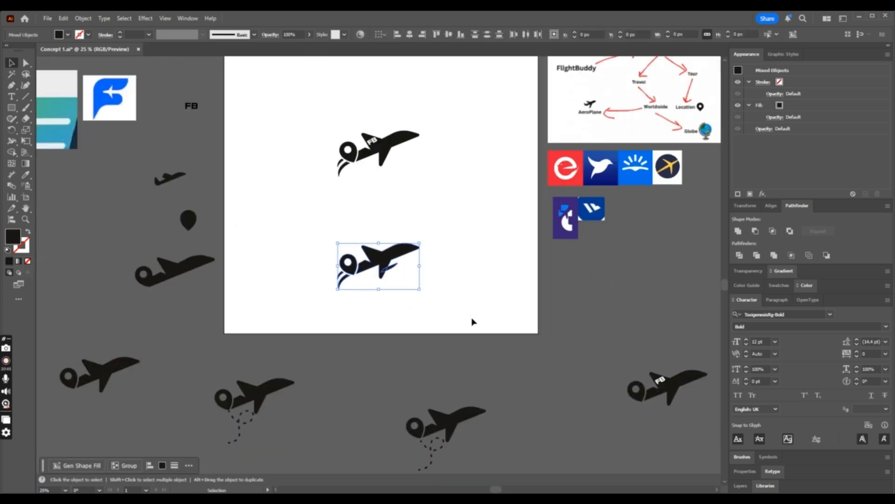
pyautogui.press('a')
pyautogui.hotkey('ctrl', '+')
pyautogui.hotkey('ctrl', '+')
pyautogui.click(448, 288)
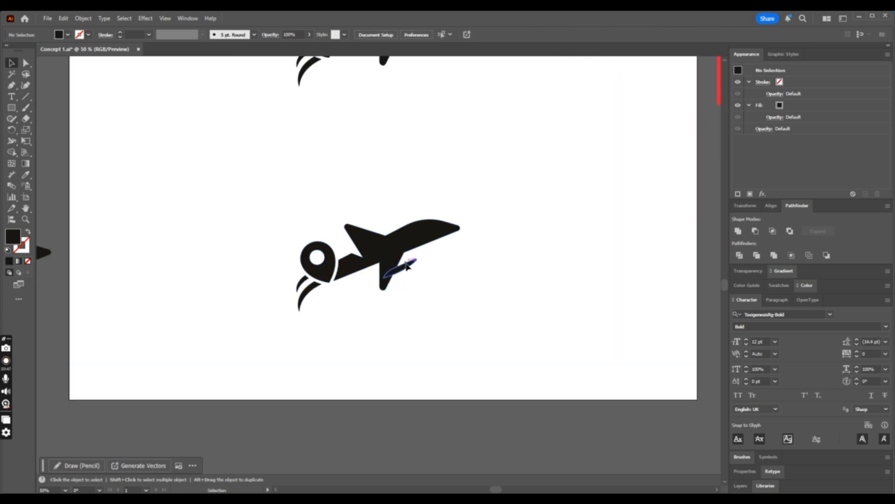
pyautogui.moveTo(407, 263); pyautogui.dragTo(386, 219)
pyautogui.click(434, 204)
pyautogui.hotkey('ctrl', '-')
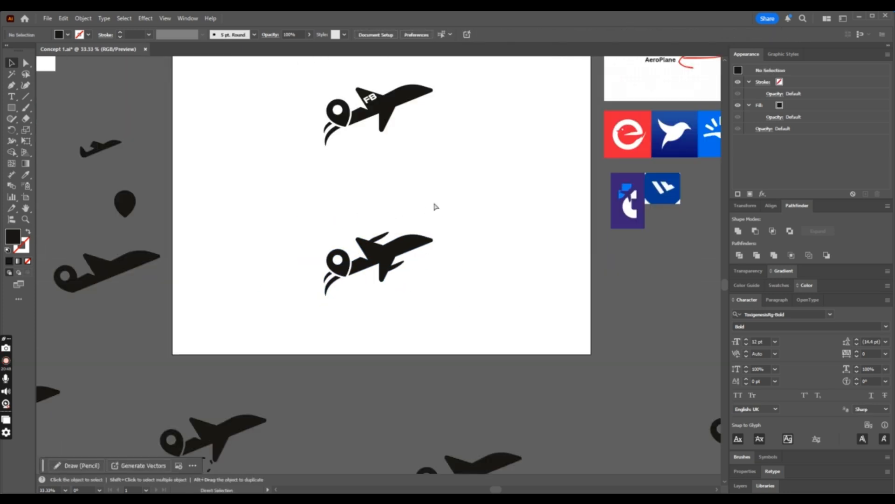
pyautogui.hotkey('ctrl', '-')
# - Move the blade on the lower airplane's upper wing down and back so that less of it protrudes
pyautogui.hotkey('ctrl', '+')
pyautogui.hotkey('ctrl', '+')
pyautogui.hotkey('ctrl', '+')
pyautogui.click(397, 204)
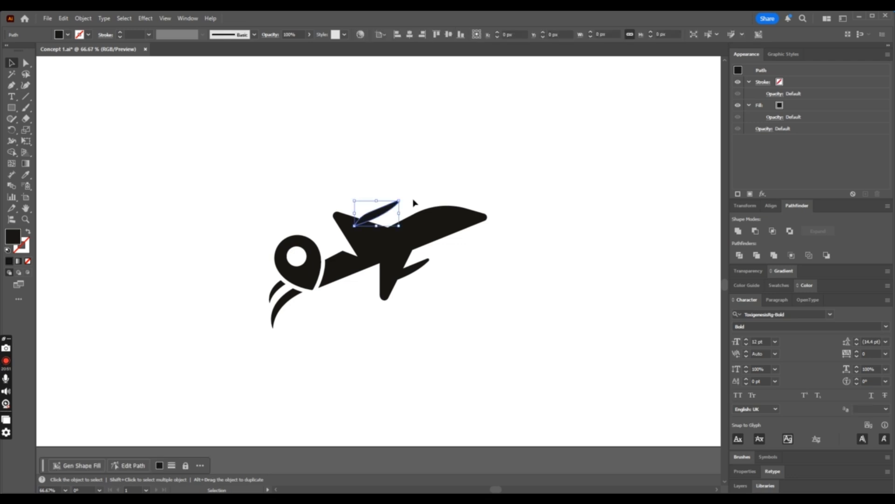
pyautogui.moveTo(414, 194); pyautogui.dragTo(380, 211)
pyautogui.click(423, 204)
pyautogui.hotkey('ctrl', '-')
pyautogui.hotkey('ctrl', '-')
pyautogui.hotkey('ctrl', '-')
pyautogui.hotkey('ctrl', '-')
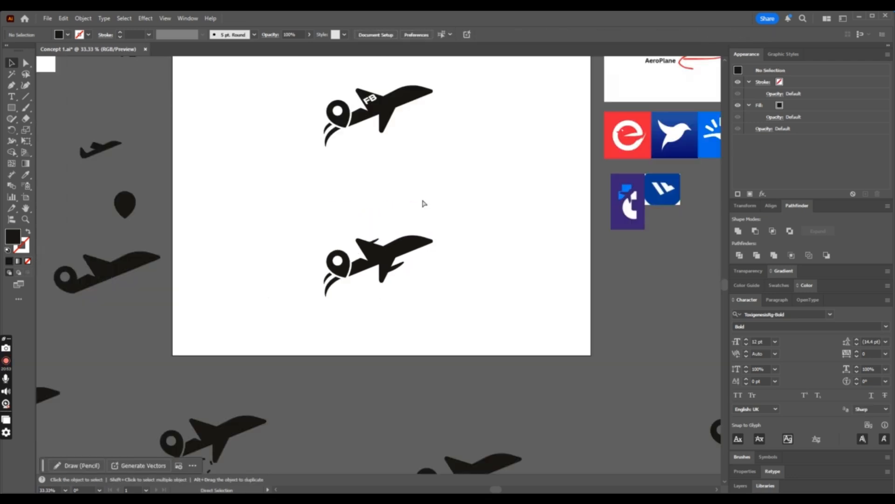
# - Examine the lower airplane mark and its wing blades at several sizes to judge the silhouette
pyautogui.hotkey('ctrl', '+')
pyautogui.hotkey('ctrl', '+')
pyautogui.hotkey('ctrl', '-')
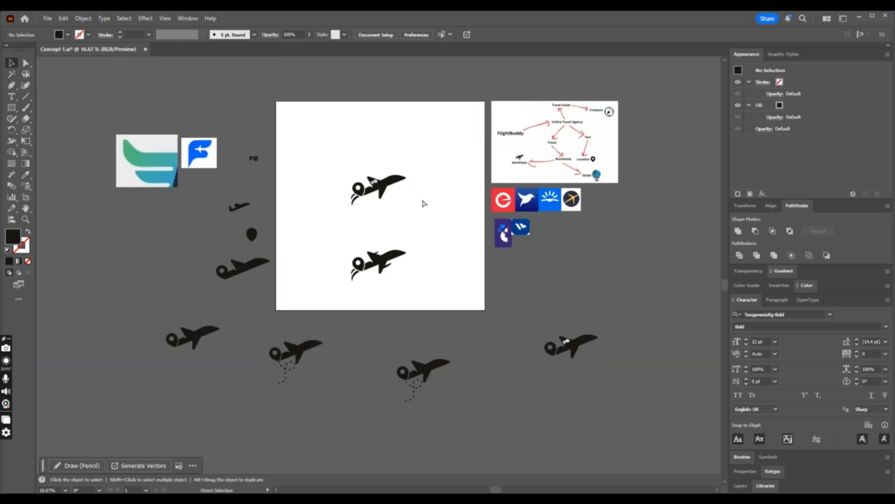
pyautogui.press('a')
pyautogui.hotkey('ctrl', '+')
pyautogui.hotkey('ctrl', '+')
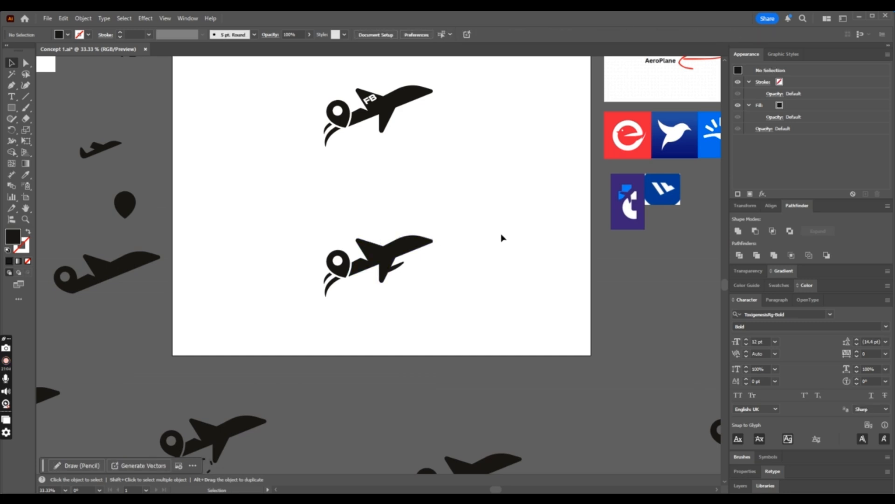
pyautogui.press('a')
pyautogui.hotkey('ctrl', '+')
pyautogui.press('v')
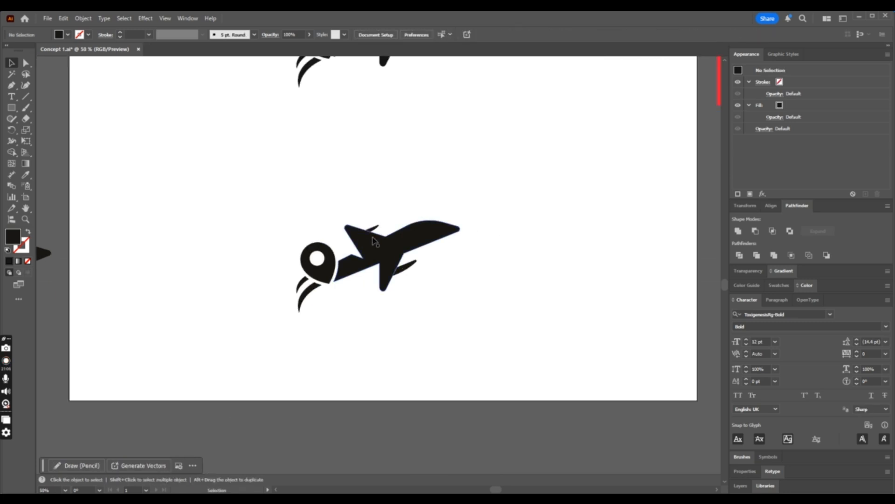
# - Shrink the small blade on the lower airplane's upper wing and remove it, keeping only the bottom-wing blade
pyautogui.click(375, 227)
pyautogui.hotkey('ctrl', '+')
pyautogui.hotkey('ctrl', '+')
pyautogui.hotkey('ctrl', '+')
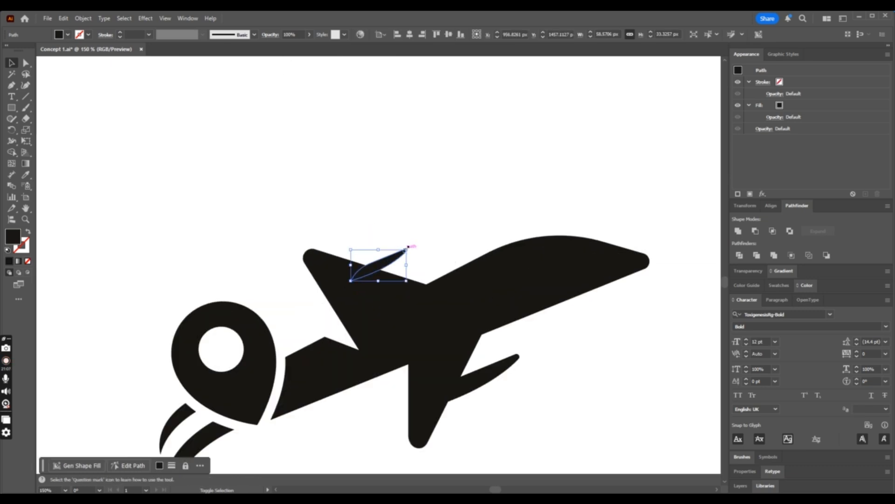
pyautogui.moveTo(398, 253); pyautogui.dragTo(398, 252)
pyautogui.click(483, 242)
pyautogui.hotkey('ctrl', '-')
pyautogui.scroll(-1, 484, 242)
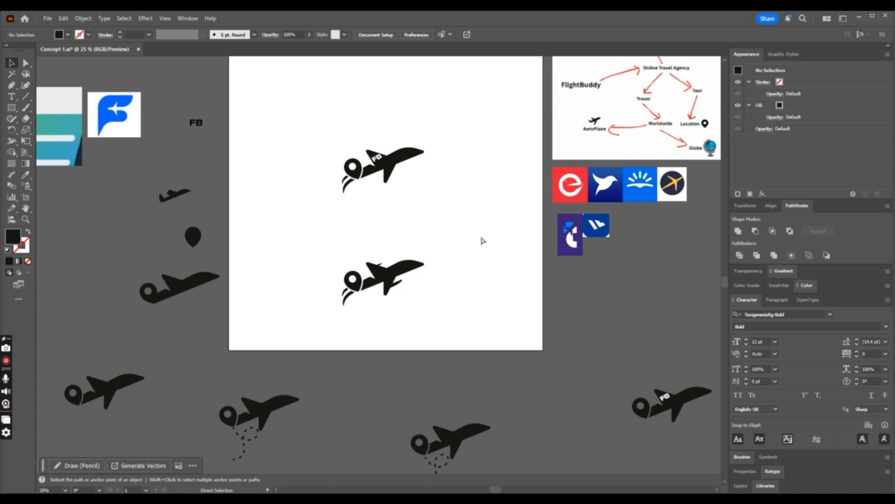
pyautogui.scroll(1, 483, 241)
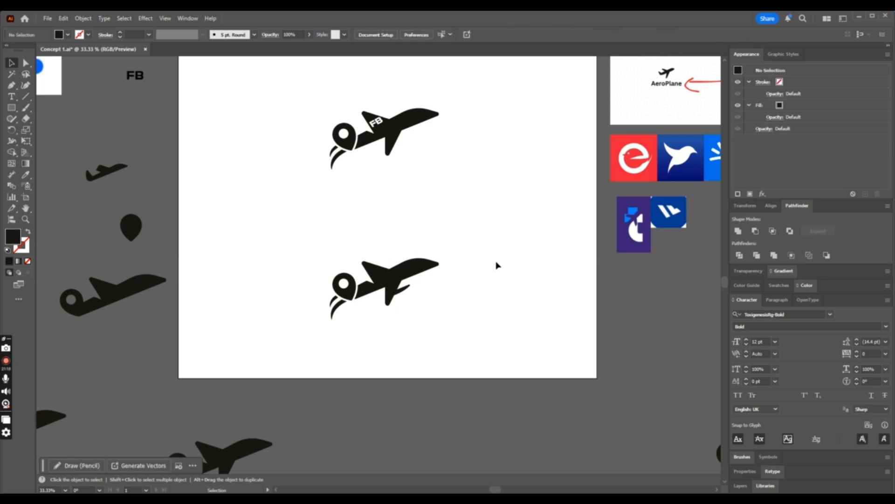
# - Move the remaining blade forward off the bottom wing so a gap separates it from the airplane
pyautogui.moveTo(405, 292)
pyautogui.mouseDown()
pyautogui.moveTo(426, 280)
pyautogui.moveTo(422, 291)
pyautogui.mouseUp()
pyautogui.hotkey('ctrl', '-')
pyautogui.hotkey('ctrl', '-')
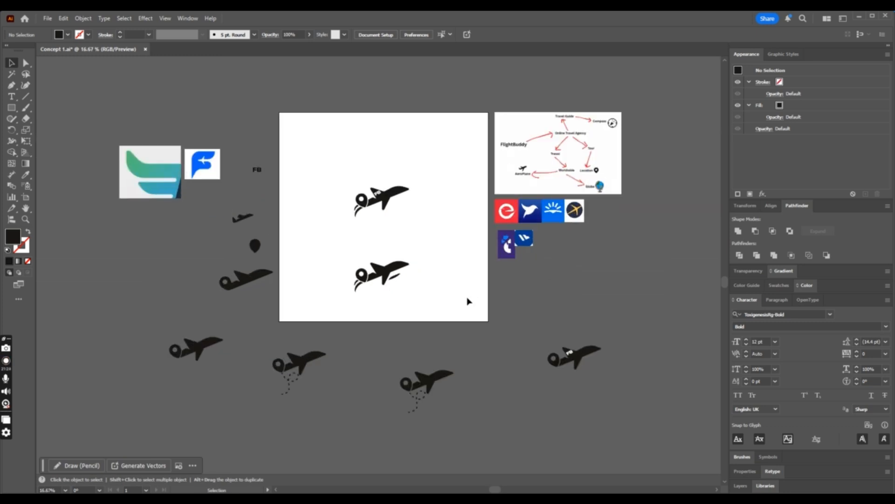
pyautogui.click(394, 276)
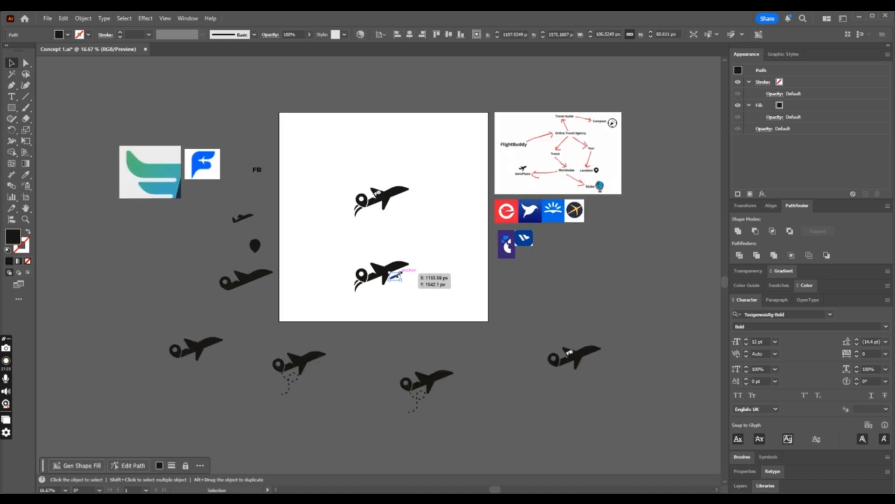
pyautogui.click(430, 276)
pyautogui.hotkey('ctrl', '+')
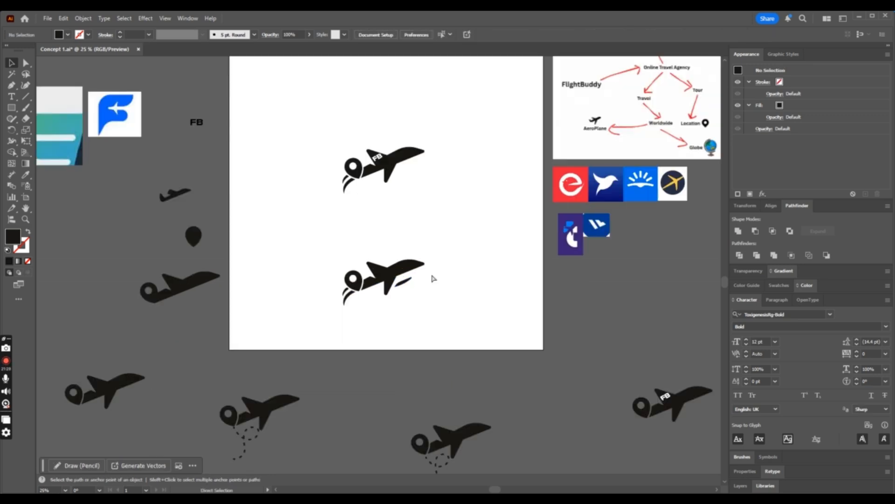
# - Duplicate the lower airplane mark with its detached blade and set the two copies side by side
pyautogui.moveTo(328, 241); pyautogui.dragTo(474, 362)
pyautogui.moveTo(394, 267); pyautogui.dragTo(454, 232)
pyautogui.click(468, 288)
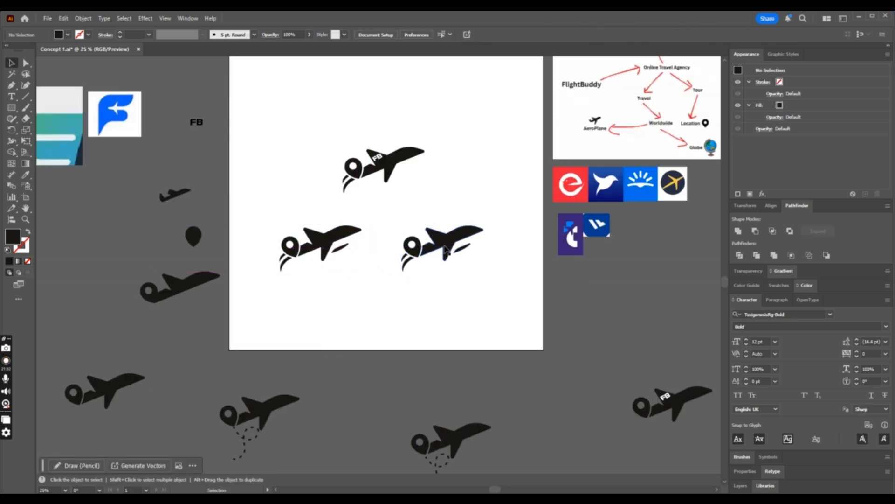
# - Try the right-hand copy without its two tail streaks, then restore them
pyautogui.rightClick(443, 241)
pyautogui.click(406, 359)
pyautogui.click(407, 263)
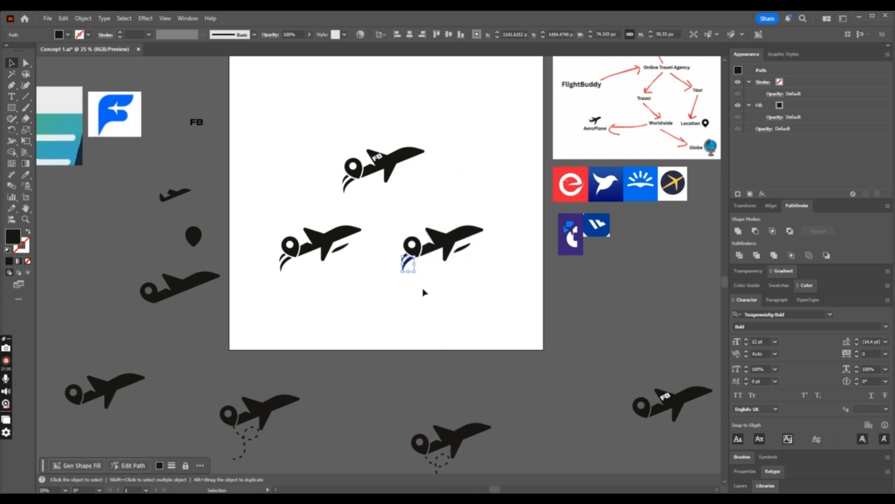
pyautogui.press('Delete')
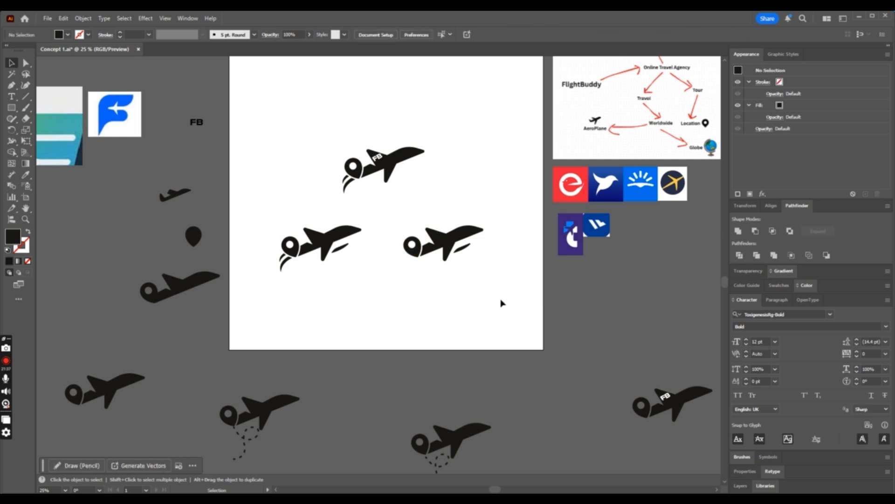
pyautogui.hotkey('ctrl', '+')
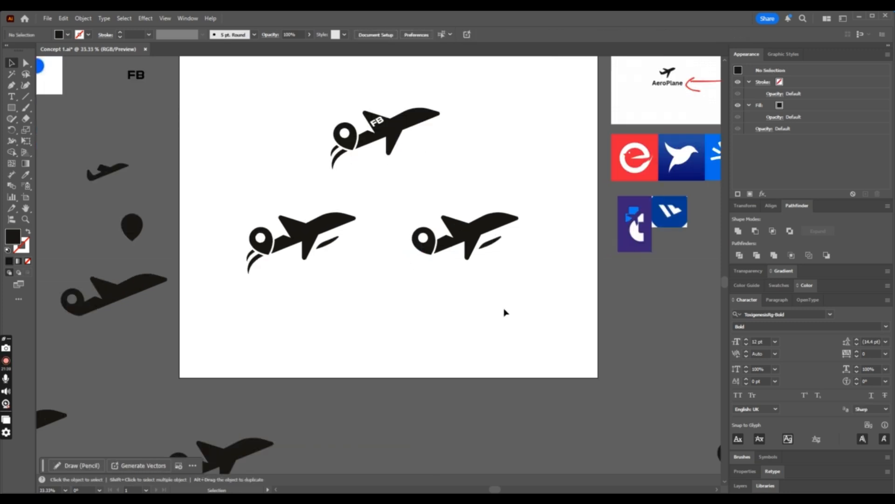
pyautogui.hotkey('ctrl', 'z')
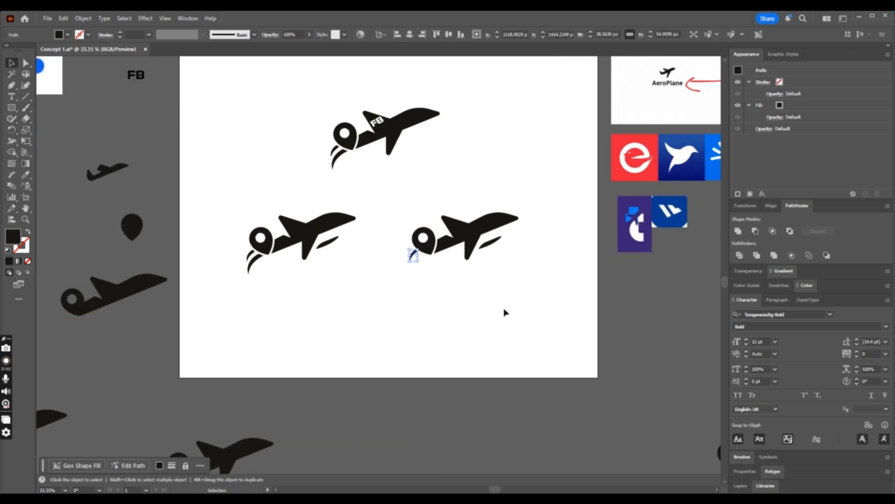
pyautogui.click(506, 312)
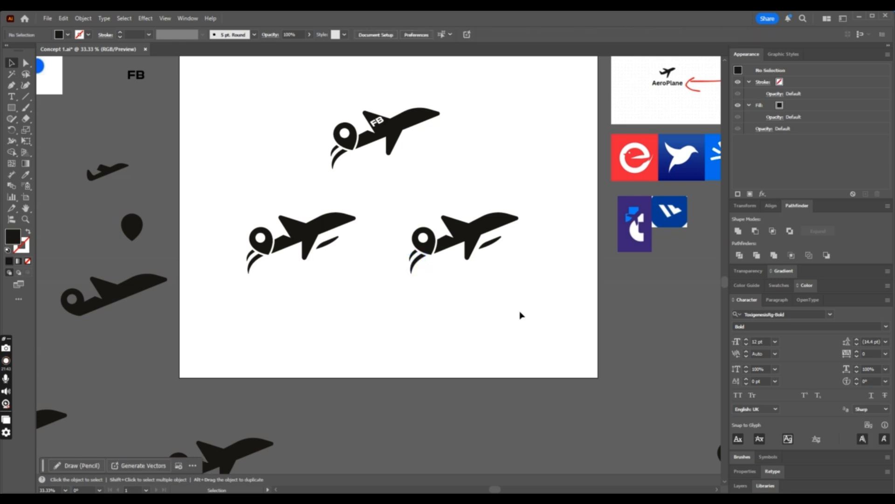
# - Duplicate the right-hand mark below the pair and delete the blade from the new copy
pyautogui.moveTo(522, 315); pyautogui.dragTo(398, 218)
pyautogui.moveTo(480, 231); pyautogui.dragTo(390, 317)
pyautogui.click(407, 329)
pyautogui.press('Delete')
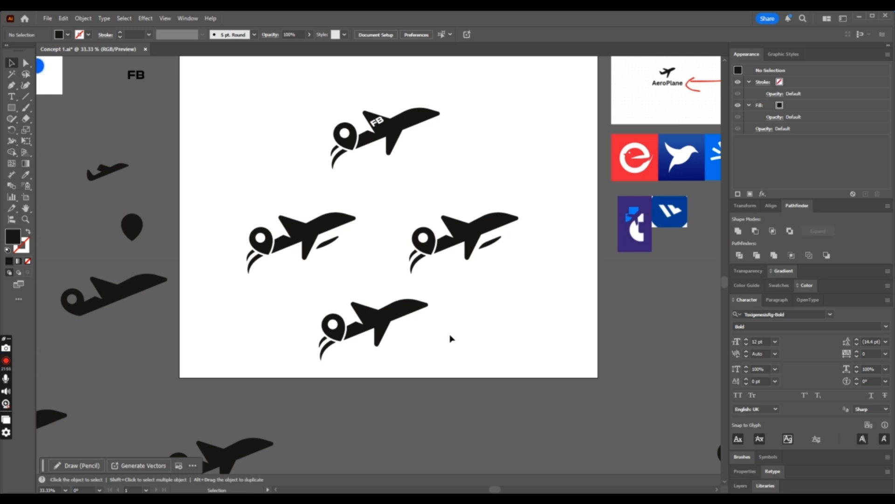
# - Delete the bladeless copy, the left-hand copy and the FB airplane mark, keeping only the right-hand mark
pyautogui.moveTo(420, 367); pyautogui.dragTo(305, 301)
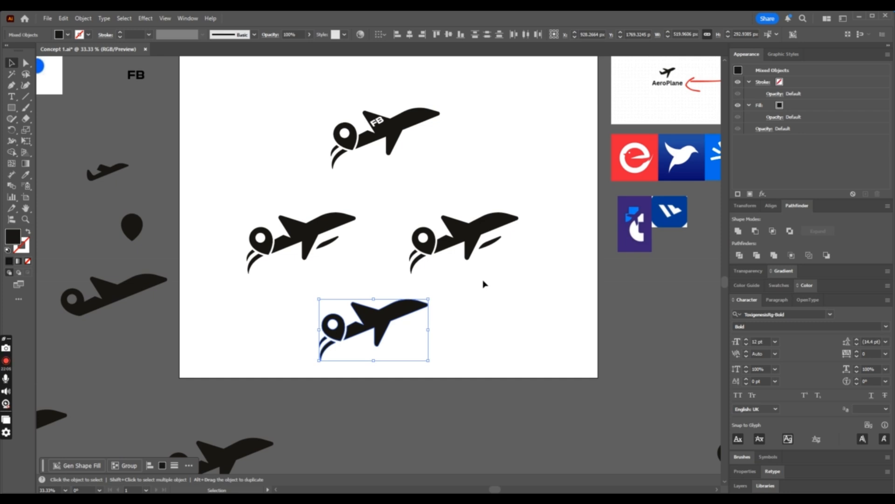
pyautogui.press('Delete')
pyautogui.moveTo(180, 194); pyautogui.dragTo(380, 286)
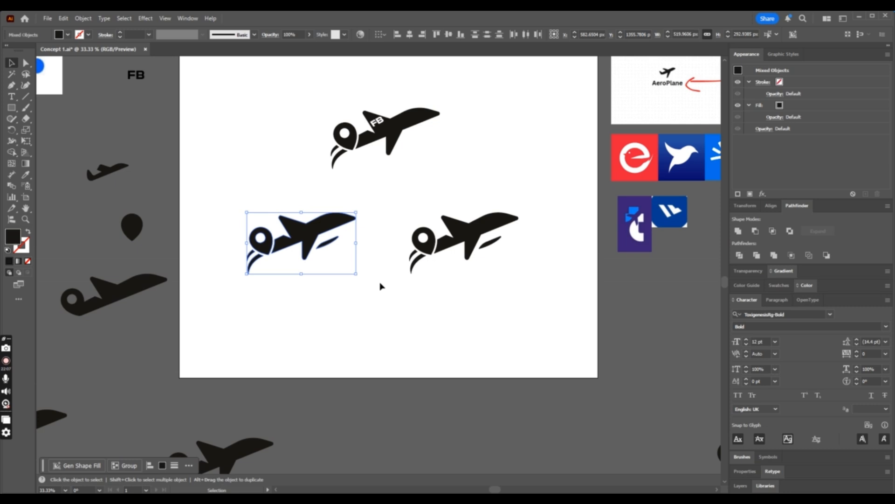
pyautogui.press('Delete')
pyautogui.moveTo(300, 85); pyautogui.dragTo(453, 167)
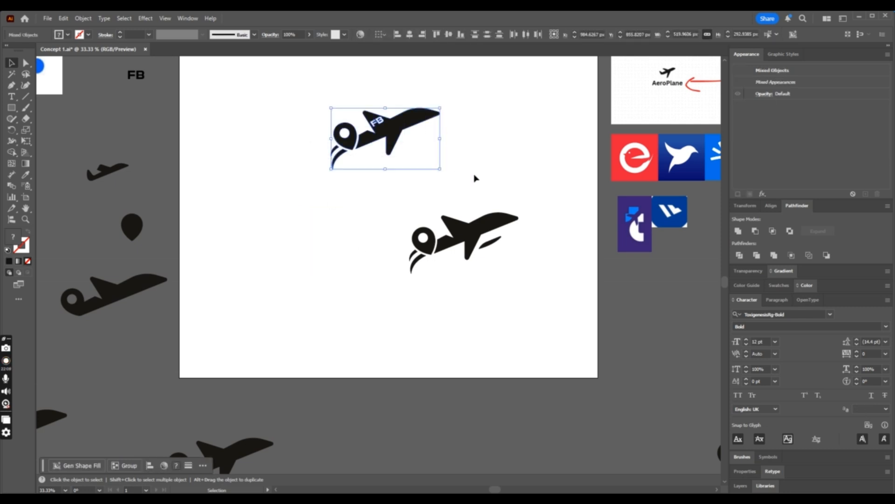
pyautogui.press('Delete')
# - Move the remaining airplane mark to the upper middle of the artboard and save the document
pyautogui.moveTo(562, 188); pyautogui.dragTo(471, 250)
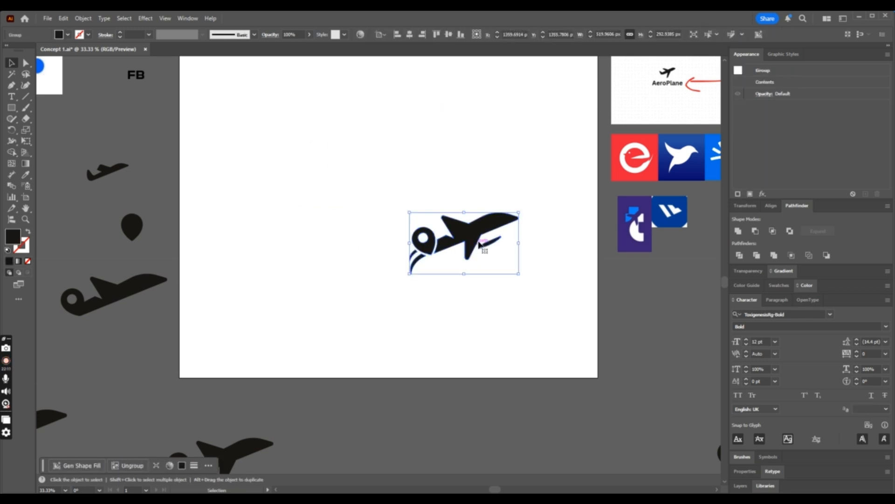
pyautogui.moveTo(520, 211); pyautogui.dragTo(388, 170)
pyautogui.click(504, 264)
pyautogui.hotkey('ctrl', 'z')
pyautogui.click(524, 251)
pyautogui.hotkey('ctrl', '-')
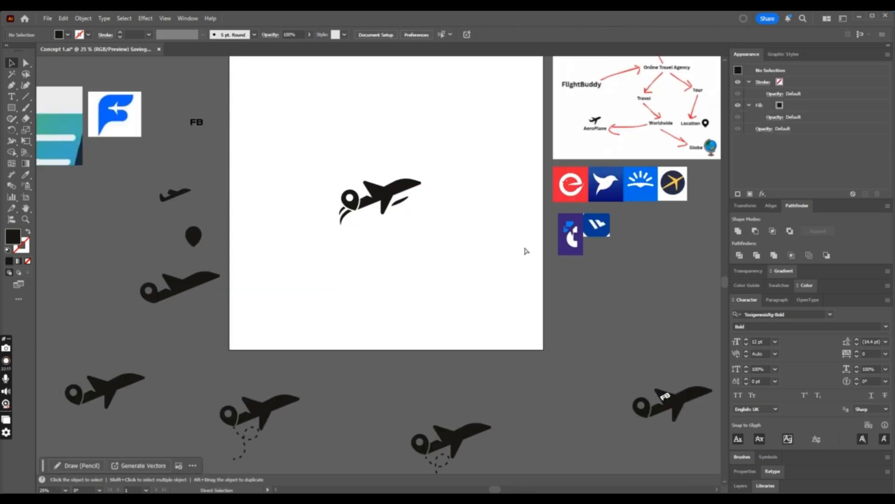
# - Bring the FB text onto the artboard below the airplane mark, enlarged to about 197 pt
pyautogui.scroll(1, 252, 168)
pyautogui.moveTo(200, 173); pyautogui.dragTo(476, 330)
pyautogui.hotkey('ctrl', '+')
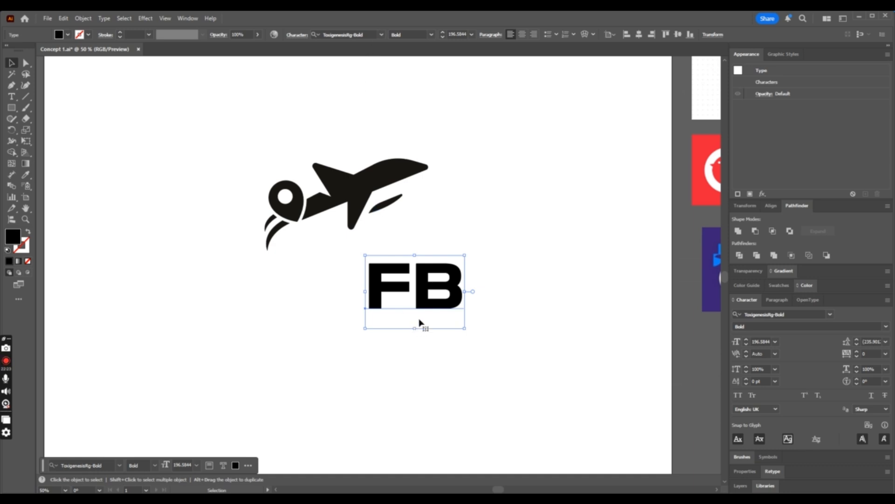
# - Replace the letter B in the FB text so that it reads FlightBuddy
pyautogui.doubleClick(457, 286)
pyautogui.moveTo(458, 280); pyautogui.dragTo(403, 280)
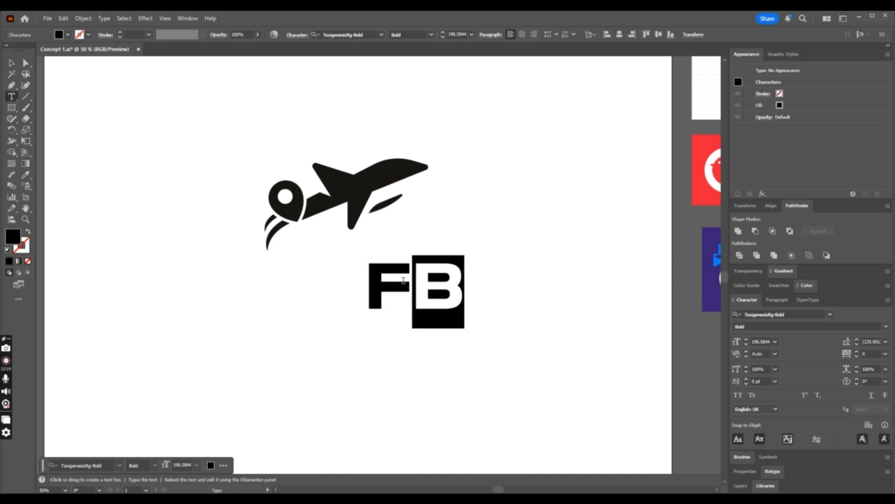
pyautogui.write('lightBudd')
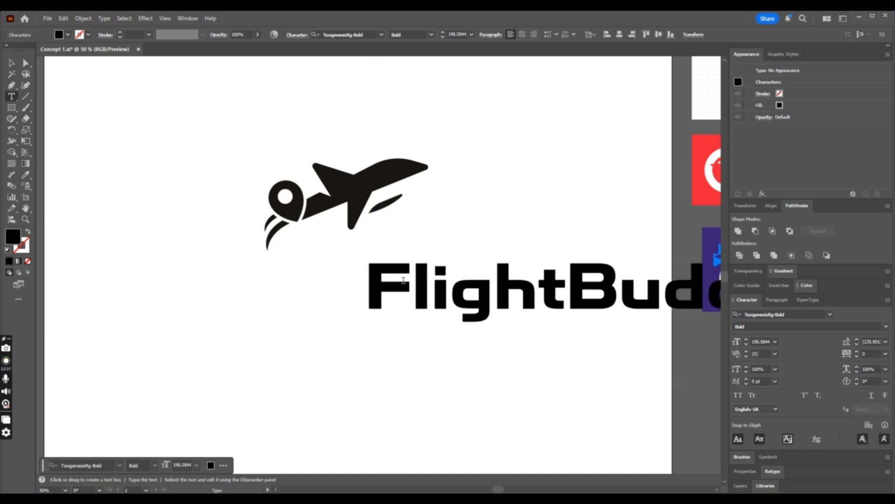
pyautogui.hotkey('ctrl', 'a')
pyautogui.hotkey('ctrl', '-')
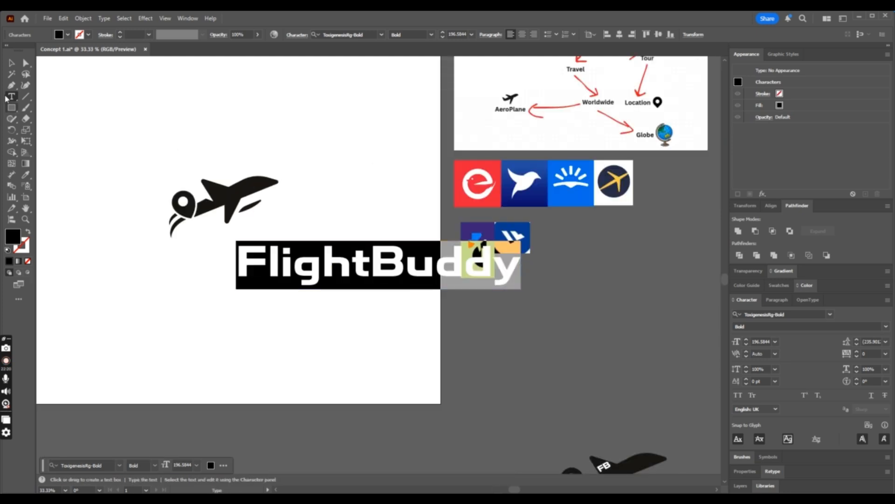
# - Scale the FlightBuddy text down to about 127 pt and place it directly beneath the airplane mark
pyautogui.click(11, 62)
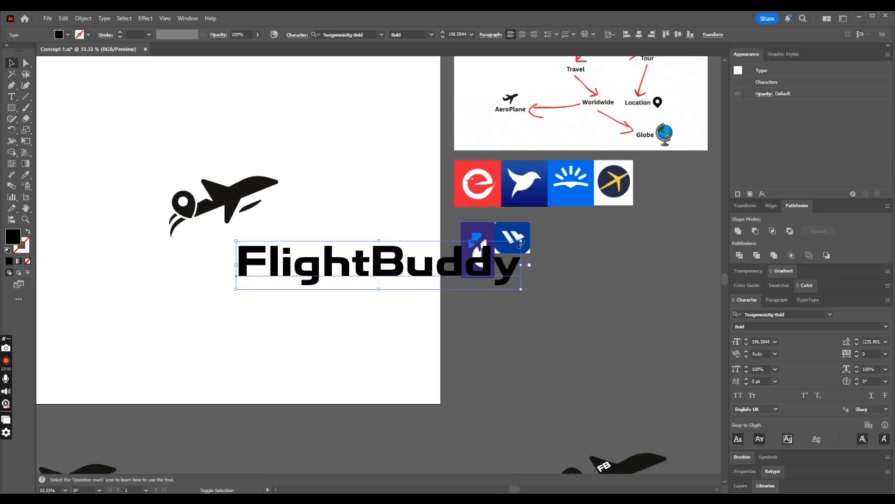
pyautogui.moveTo(521, 242); pyautogui.dragTo(419, 260)
pyautogui.moveTo(360, 273); pyautogui.dragTo(314, 241)
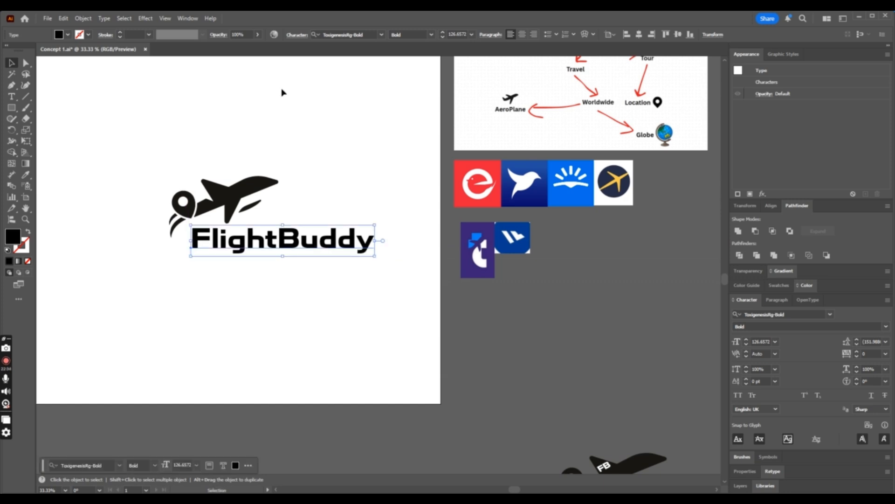
# - Change the font of the FlightBuddy text to Poppins Bold Italic
pyautogui.click(361, 34)
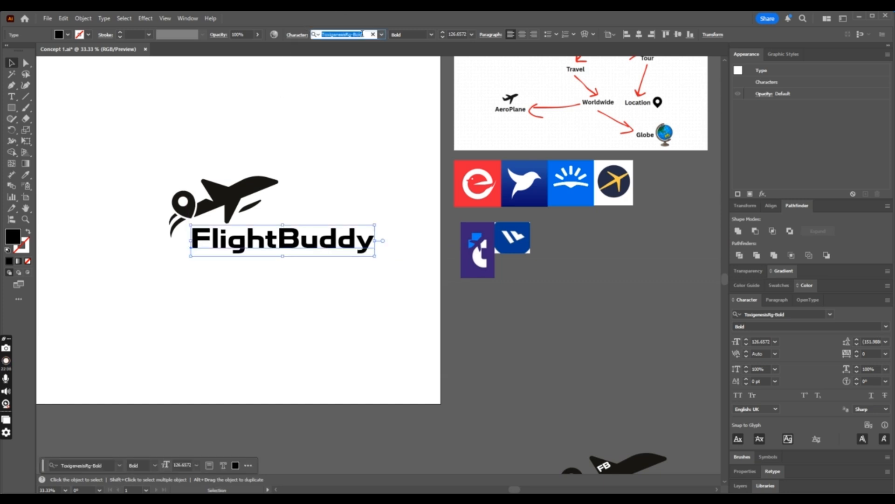
pyautogui.write('Poppin')
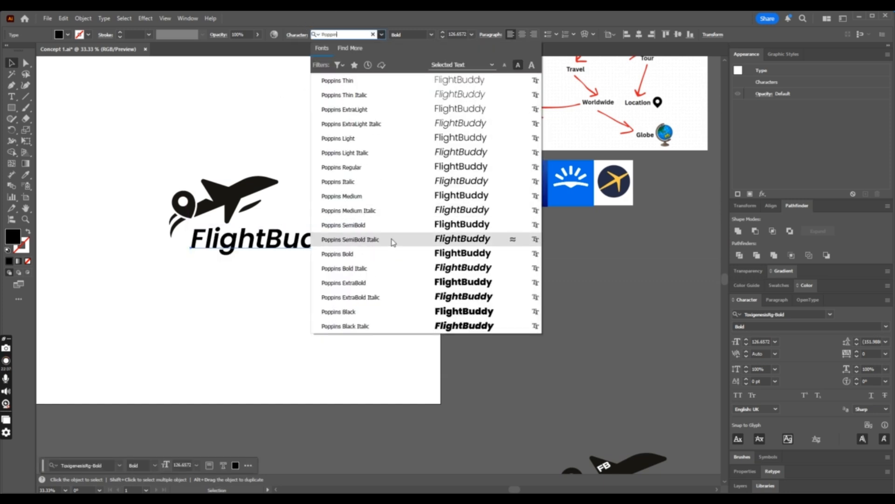
pyautogui.click(393, 268)
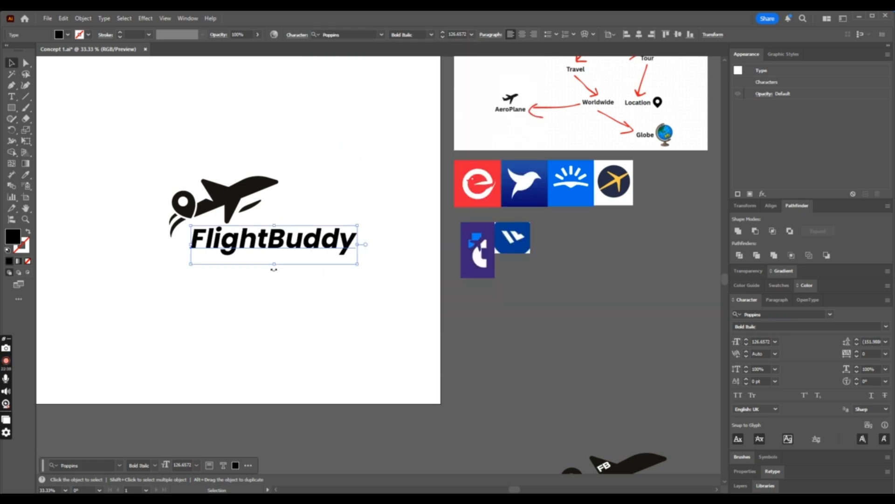
# - Change the word Buddy in the FlightBuddy text to Poppins Italic, keeping Flight in Bold Italic
pyautogui.click(12, 96)
pyautogui.moveTo(269, 239); pyautogui.dragTo(356, 240)
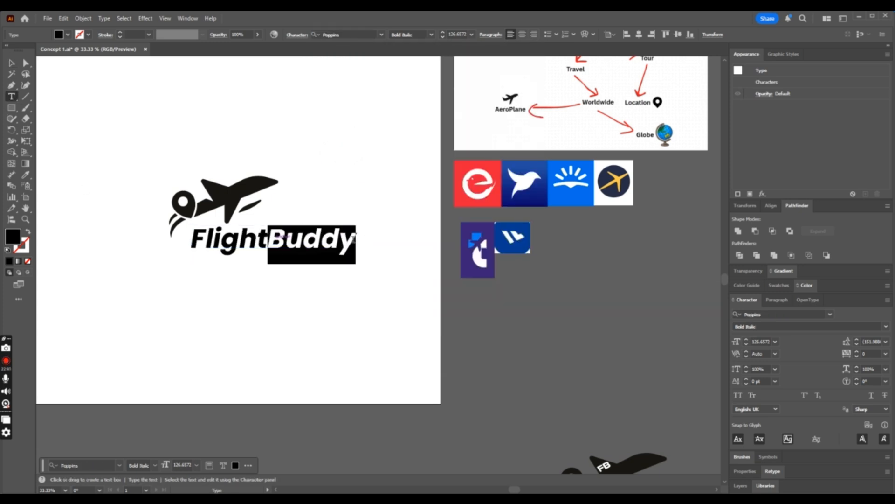
pyautogui.click(430, 35)
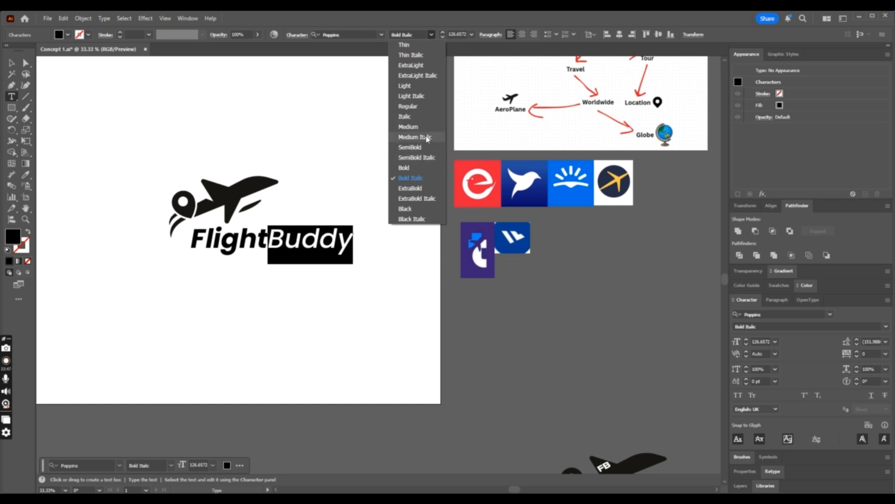
pyautogui.click(426, 107)
pyautogui.click(431, 36)
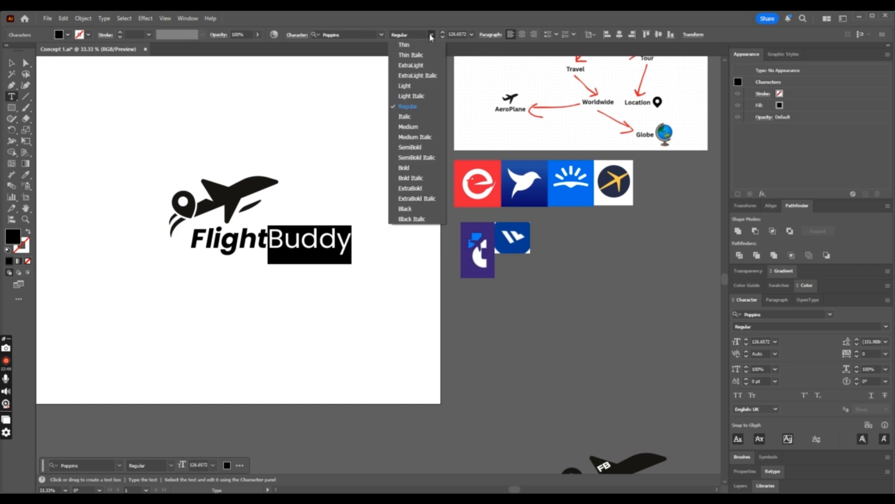
pyautogui.press('Escape')
pyautogui.press('Escape')
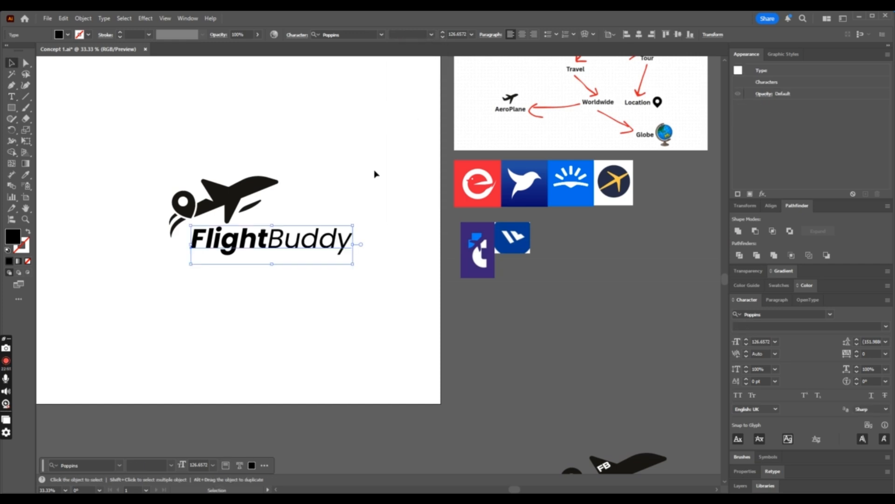
pyautogui.click(329, 196)
# - Set the kerning between Flight and Buddy to 20
pyautogui.hotkey('ctrl', '=')
pyautogui.click(12, 97)
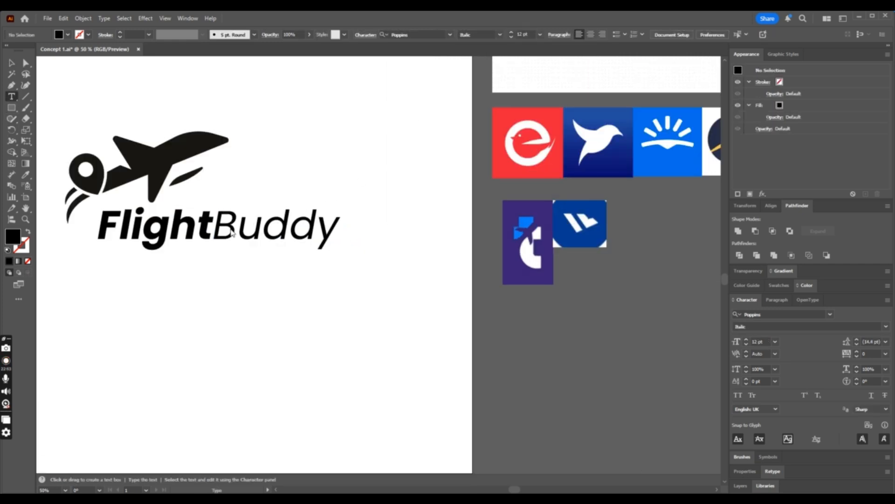
pyautogui.click(213, 231)
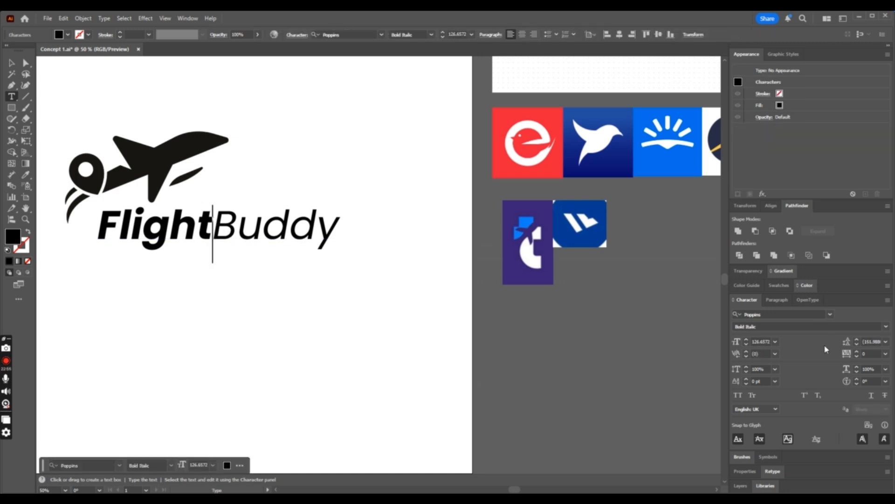
pyautogui.click(746, 352)
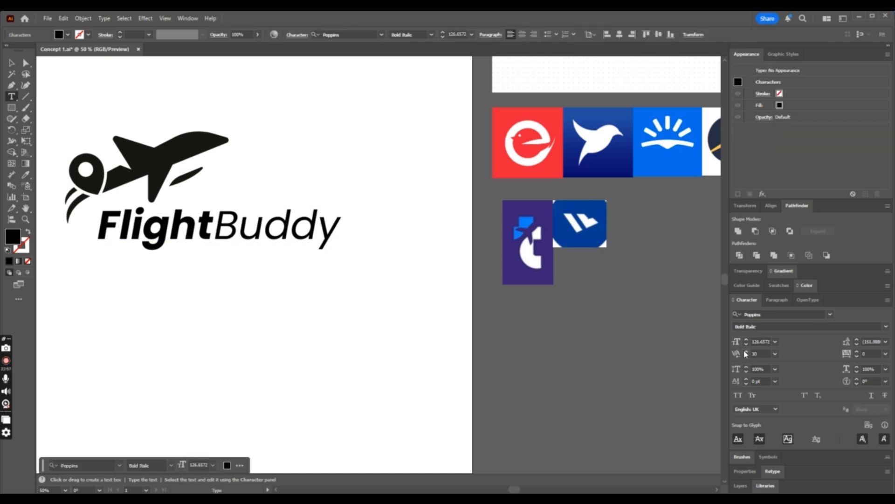
pyautogui.click(11, 63)
# - Place a copy of the airplane mark and FlightBuddy text off the artboard, below the reference images
pyautogui.hotkey('ctrl', '-')
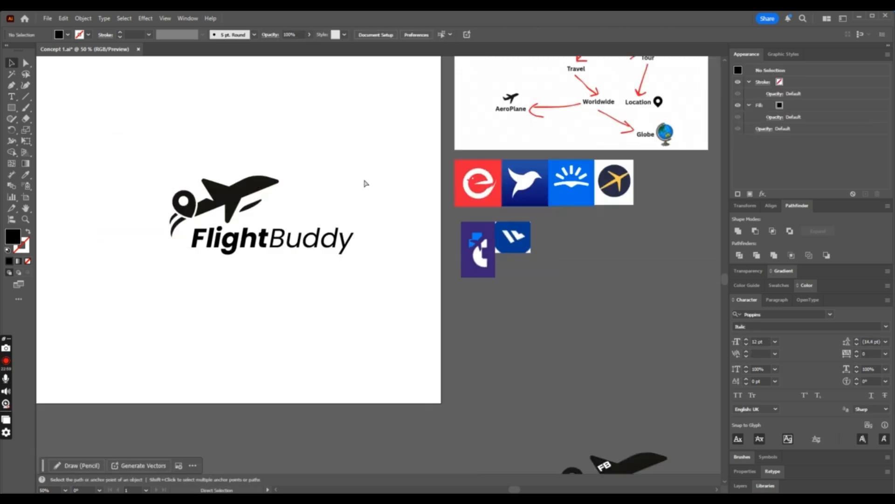
pyautogui.hotkey('ctrl', '-')
pyautogui.moveTo(181, 187); pyautogui.dragTo(350, 290)
pyautogui.moveTo(338, 259); pyautogui.dragTo(679, 368)
# - Convert the FlightBuddy text on the artboard to outlines
pyautogui.click(305, 233)
pyautogui.click(311, 239)
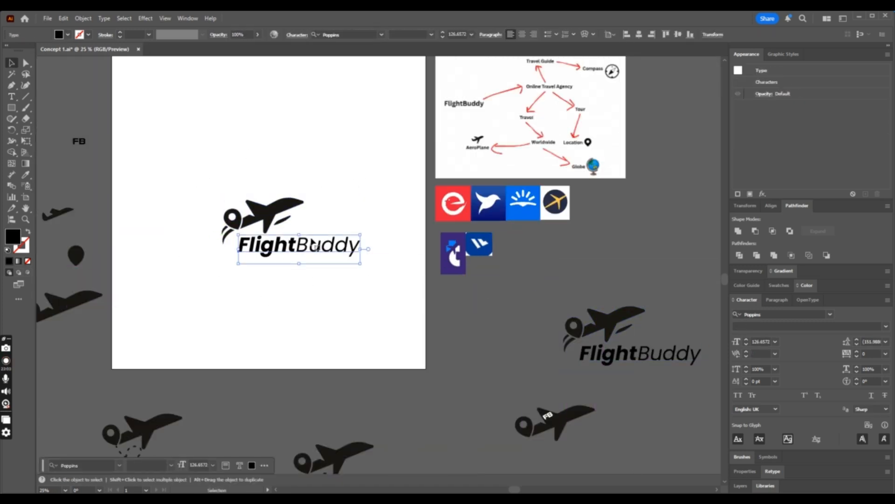
pyautogui.hotkey('ctrl', '+')
pyautogui.hotkey('ctrl', '+')
pyautogui.hotkey('ctrl', '+')
pyautogui.press('a')
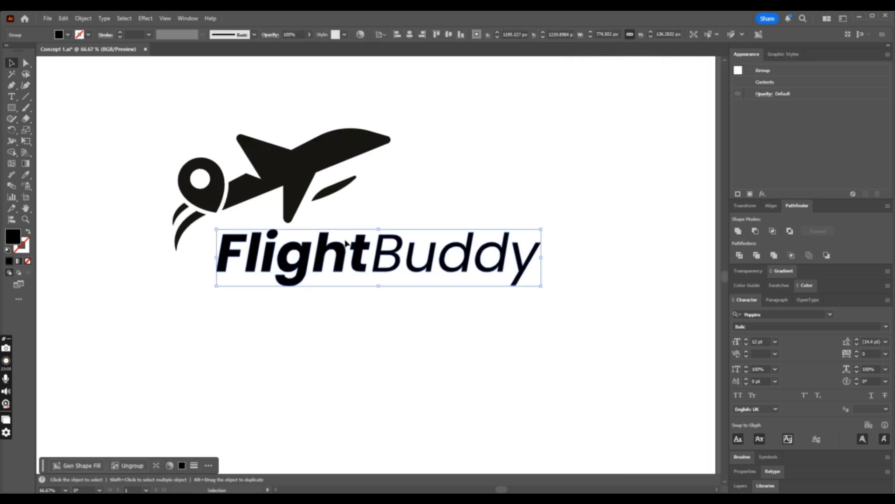
# - Place a copy of the outlined logo off the artboard, above the previous backup copy
pyautogui.click(171, 128)
pyautogui.hotkey('ctrl', '-')
pyautogui.hotkey('ctrl', '-')
pyautogui.hotkey('ctrl', '-')
pyautogui.hotkey('ctrl', '-')
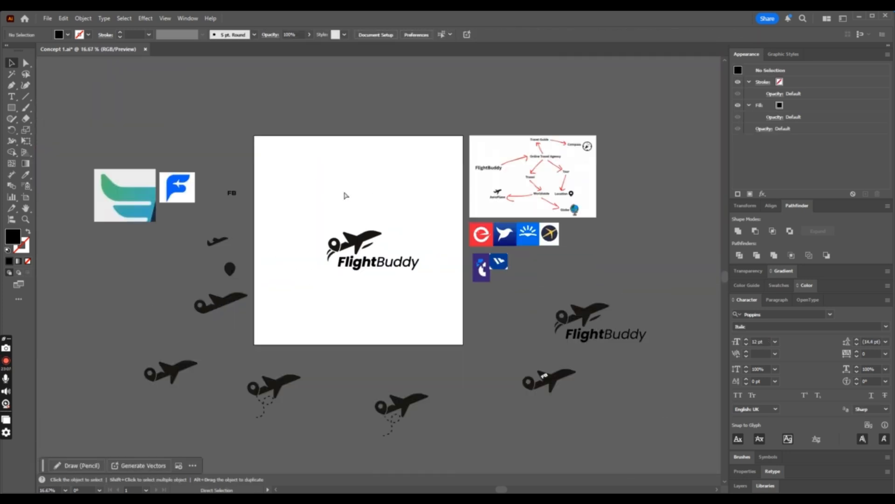
pyautogui.press('v')
pyautogui.moveTo(296, 194); pyautogui.dragTo(459, 308)
pyautogui.moveTo(404, 269); pyautogui.dragTo(666, 281)
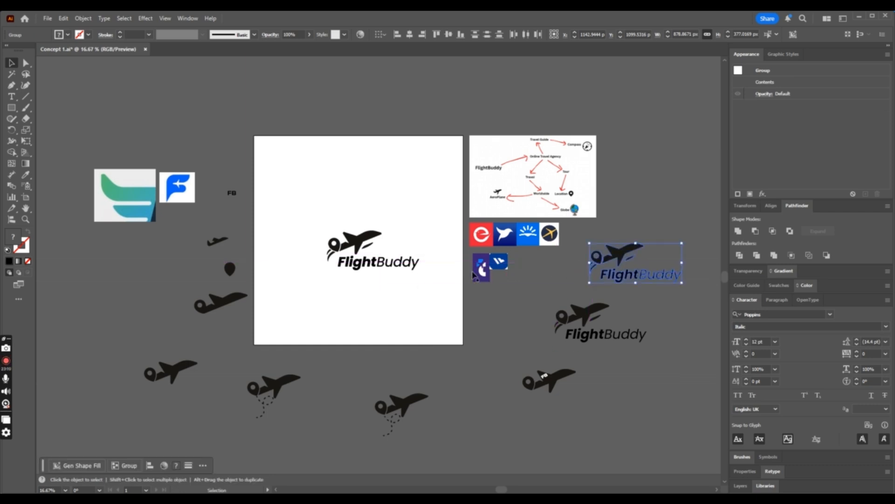
pyautogui.moveTo(471, 281); pyautogui.dragTo(470, 280)
# - Enlarge the logo on the artboard to about 1176 px wide and group the mark with the wordmark
pyautogui.hotkey('ctrl', '+')
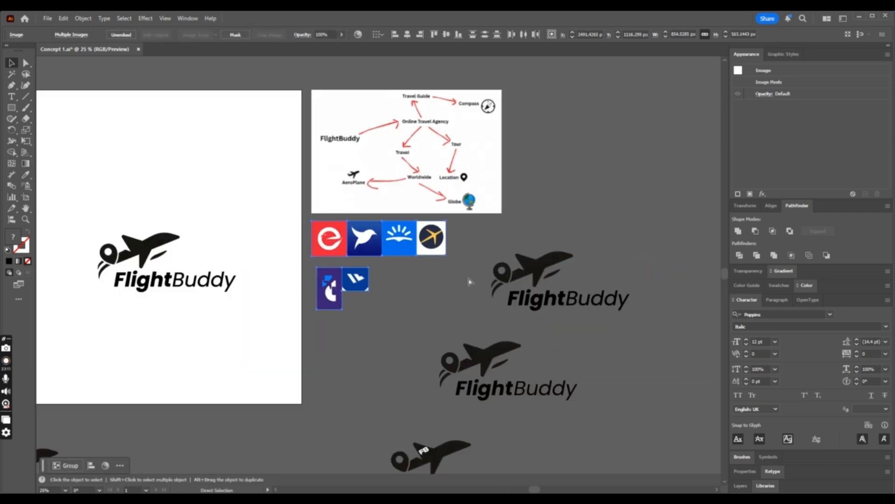
pyautogui.moveTo(92, 226); pyautogui.dragTo(242, 286)
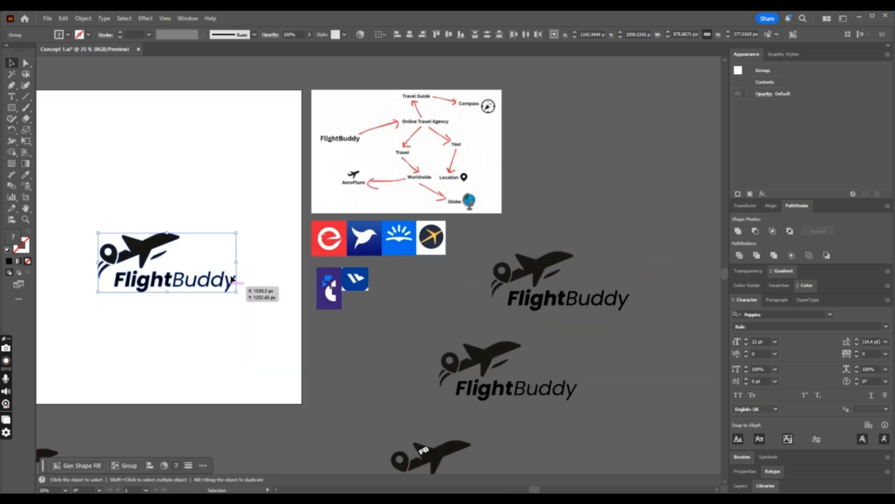
pyautogui.moveTo(236, 232); pyautogui.dragTo(283, 205)
pyautogui.moveTo(257, 281); pyautogui.dragTo(206, 261)
pyautogui.hotkey('ctrl', '+')
pyautogui.hotkey('ctrl', 'g')
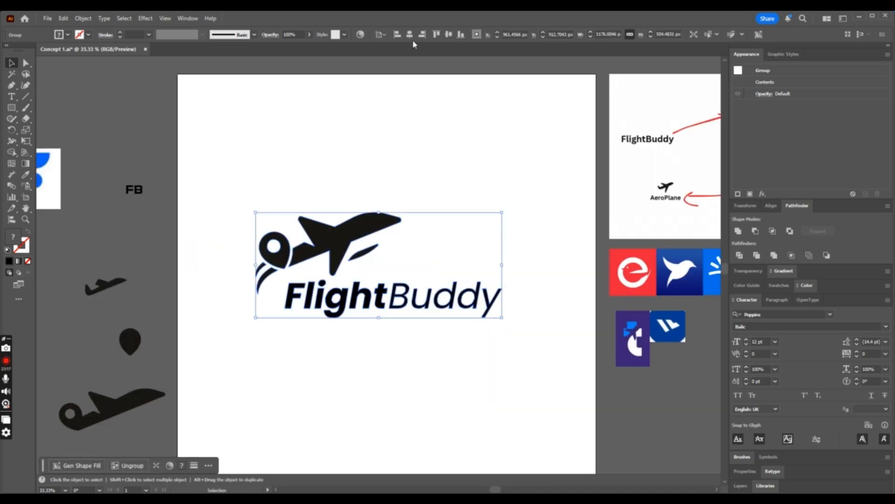
# - Centre the grouped logo horizontally and vertically on the artboard and save the document
pyautogui.click(410, 35)
pyautogui.click(449, 35)
pyautogui.click(503, 154)
pyautogui.scroll(-2, 503, 155)
pyautogui.hotkey('ctrl', 's')
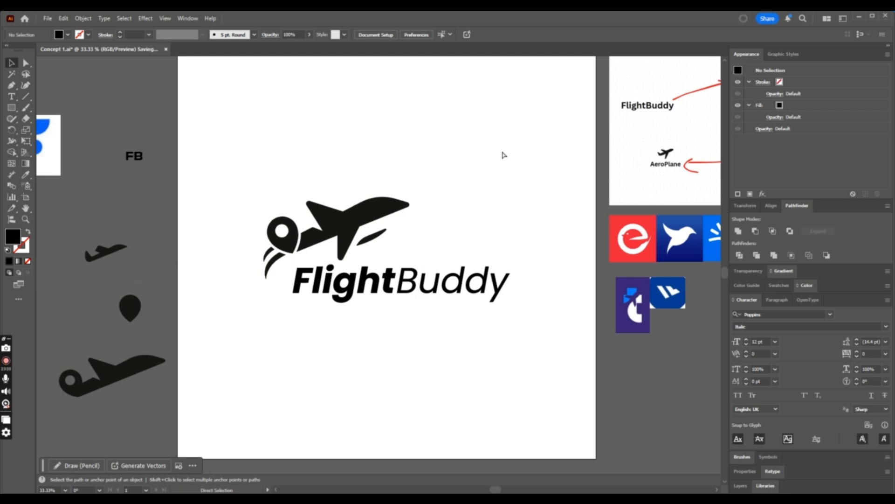
# - Ungroup the logo so the airplane mark and the wordmark are separate
pyautogui.hotkey('ctrl', '-')
pyautogui.rightClick(400, 280)
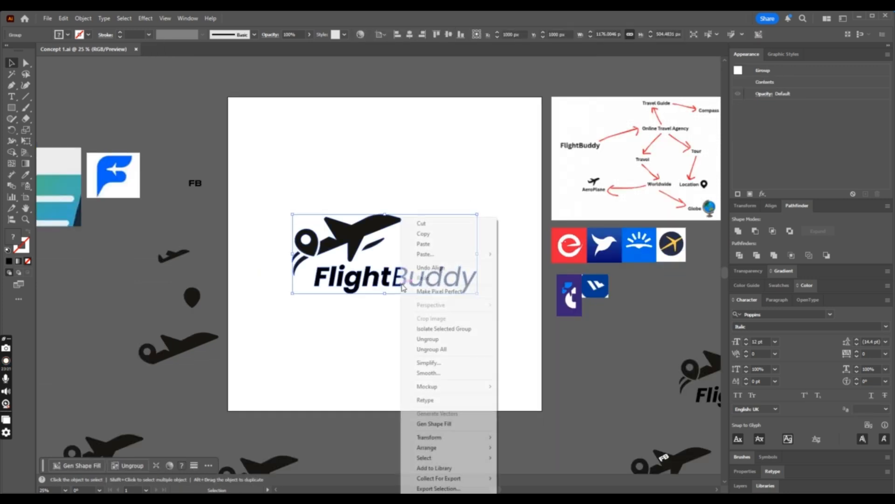
pyautogui.click(438, 340)
pyautogui.click(387, 293)
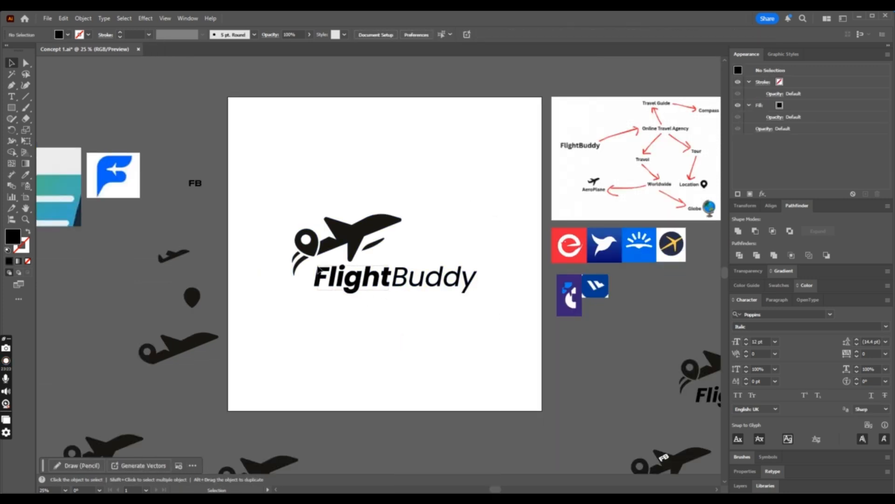
# - Ungroup the outlined wordmark and group the letters of Flight on their own
pyautogui.click(320, 276)
pyautogui.hotkey('ctrl', '+')
pyautogui.rightClick(322, 268)
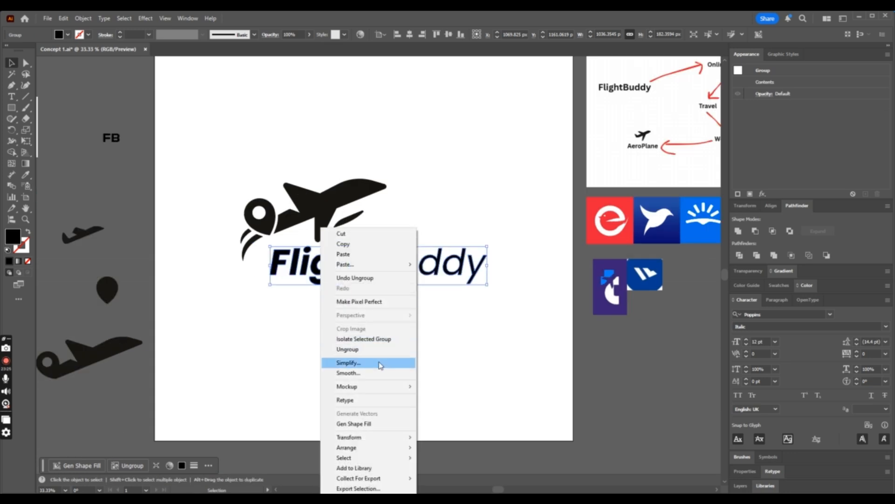
pyautogui.click(375, 354)
pyautogui.click(352, 326)
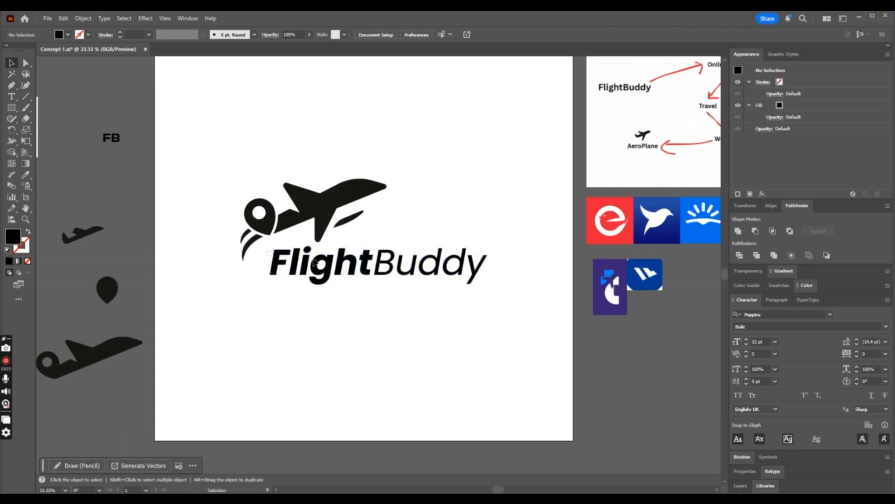
pyautogui.moveTo(315, 263); pyautogui.dragTo(365, 285)
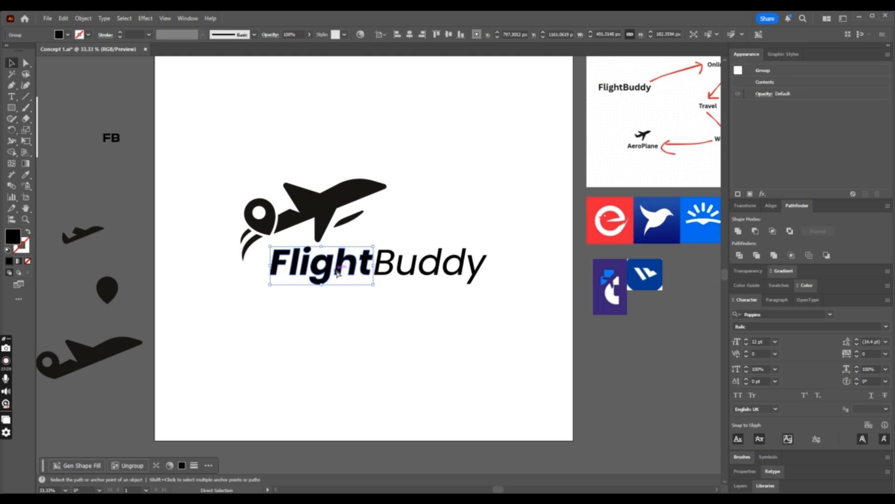
# - Apply a linear gradient to the word Flight, with its first stop sampled from the upper blue of the bird icon
pyautogui.hotkey('ctrl', '-')
pyautogui.hotkey('ctrl', '+')
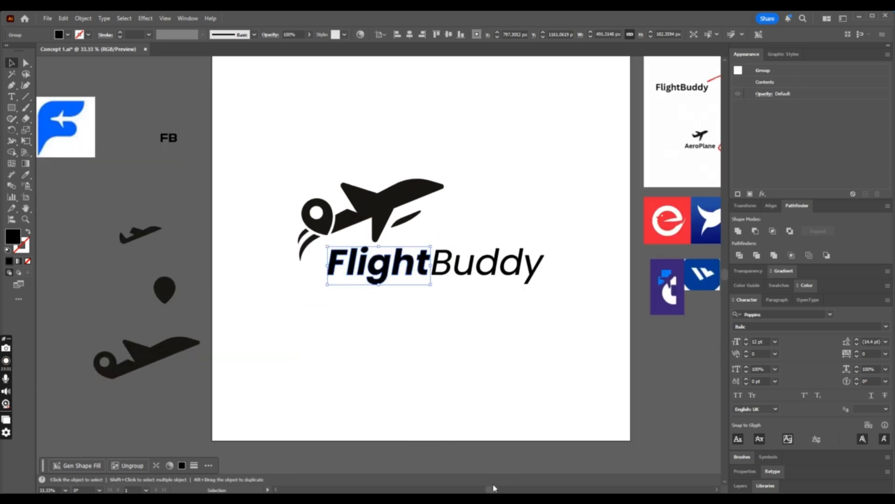
pyautogui.moveTo(494, 491); pyautogui.dragTo(508, 490)
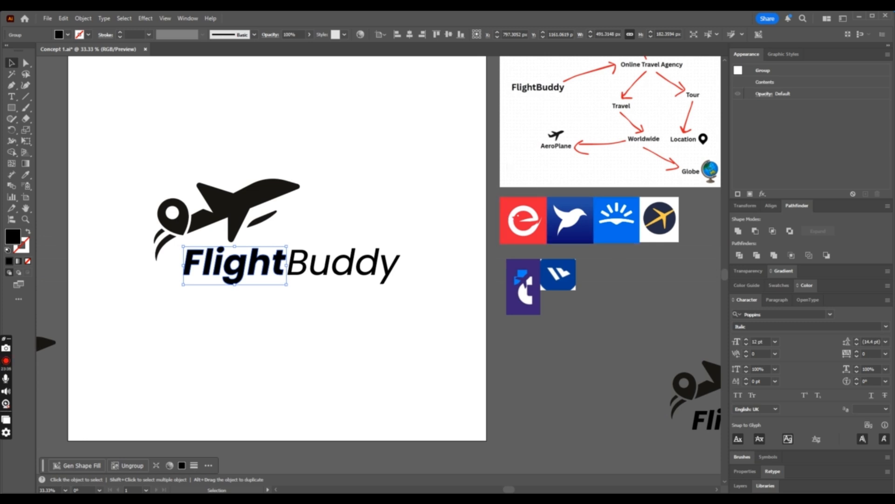
pyautogui.click(18, 261)
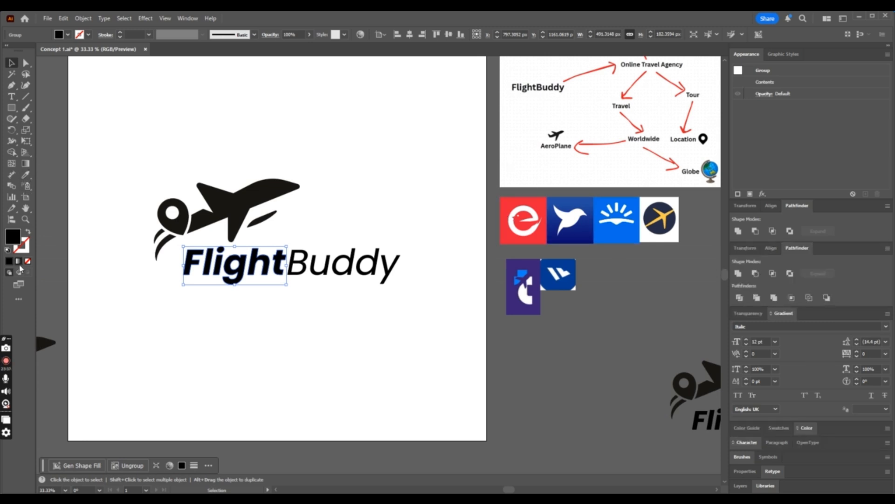
pyautogui.click(737, 390)
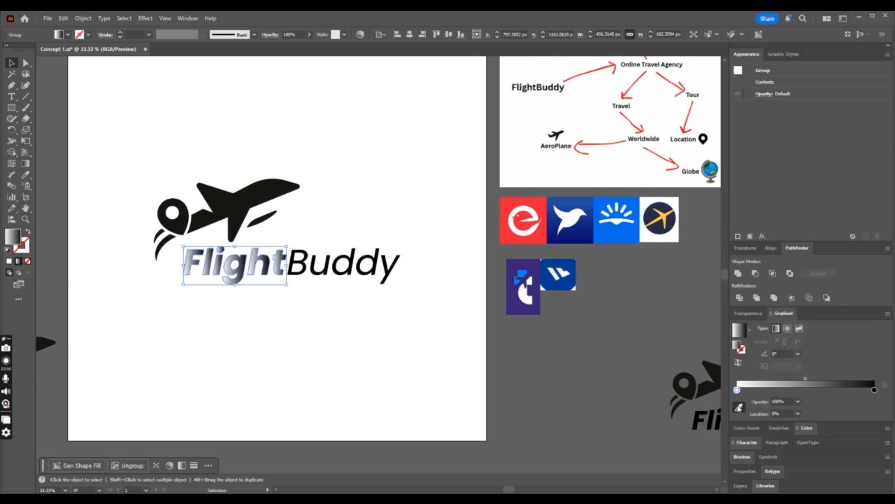
pyautogui.click(739, 407)
pyautogui.click(560, 200)
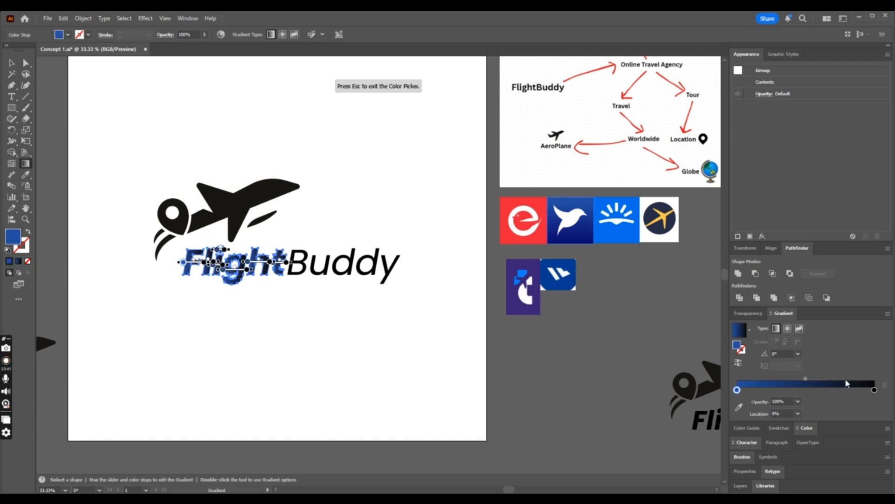
# - Set the gradient's end stop to the dark navy sampled from the lower part of the bird icon
pyautogui.click(875, 390)
pyautogui.click(739, 407)
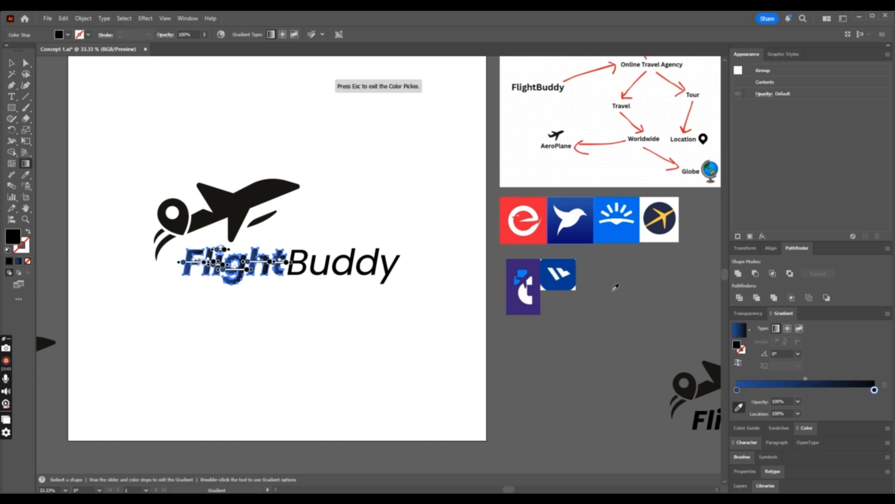
pyautogui.click(589, 238)
pyautogui.press('Escape')
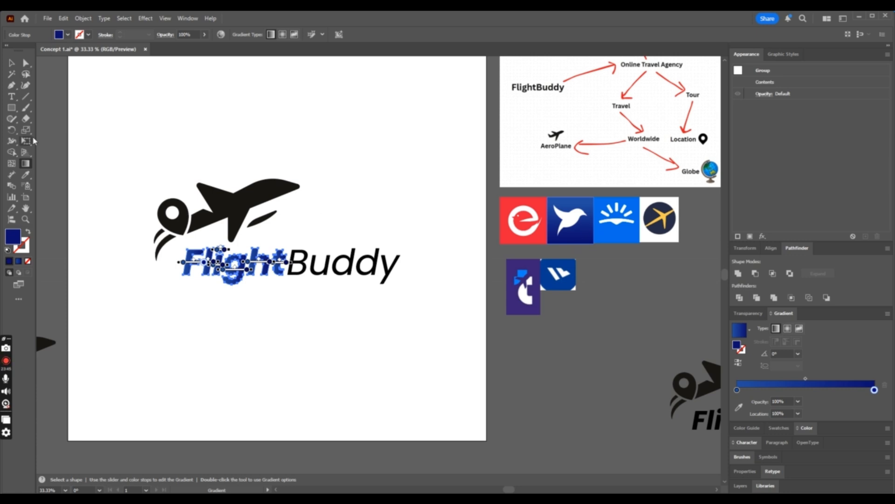
# - Redirect the blue gradient diagonally across the word Flight at an angle of about -18°, then deselect it
pyautogui.moveTo(186, 248)
pyautogui.mouseDown()
pyautogui.moveTo(251, 262)
pyautogui.moveTo(283, 257)
pyautogui.mouseUp()
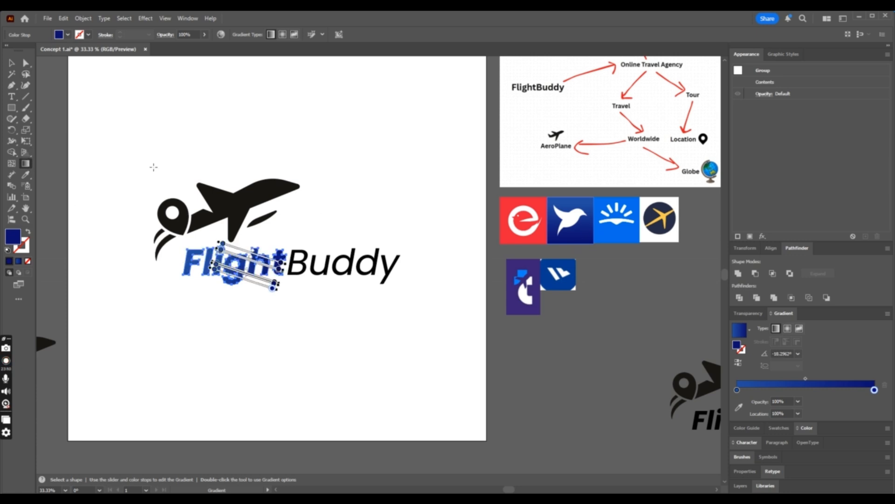
pyautogui.click(26, 63)
pyautogui.click(404, 192)
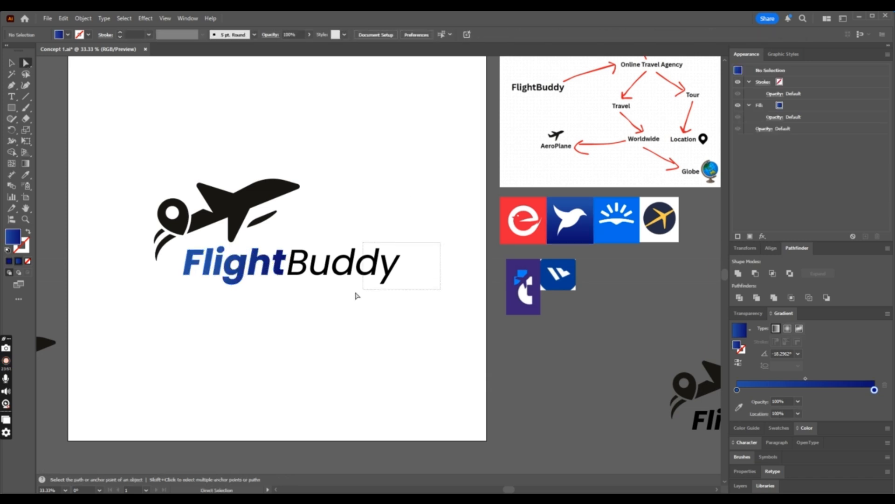
# - Fill the letters of Buddy with the red sampled from the red reference icon
pyautogui.click(299, 294)
pyautogui.click(26, 175)
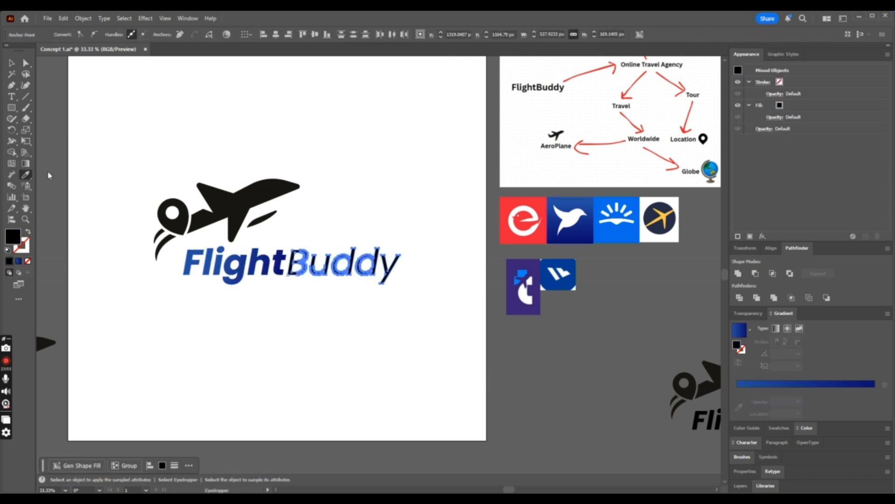
pyautogui.click(511, 236)
pyautogui.click(26, 62)
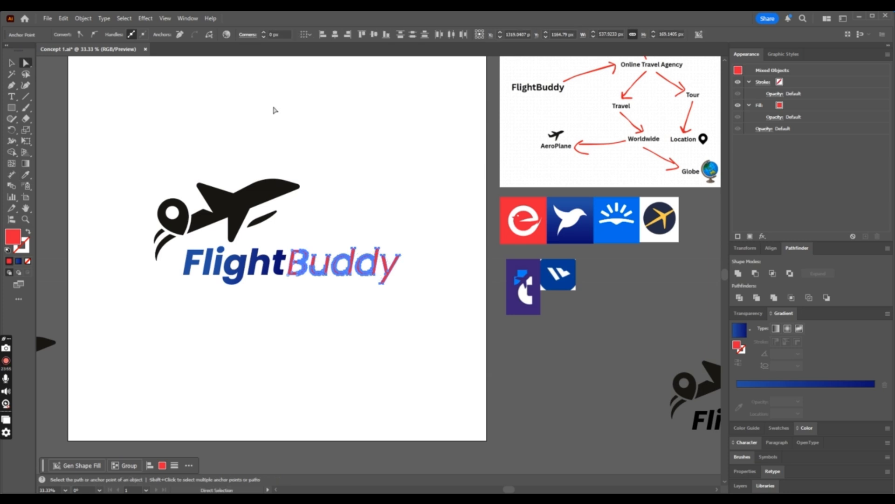
pyautogui.click(274, 111)
# - Fill the airplane and its detached wing blade with the blue gradient sampled from the word Flight
pyautogui.hotkey('ctrl', '+')
pyautogui.moveTo(306, 108); pyautogui.dragTo(159, 219)
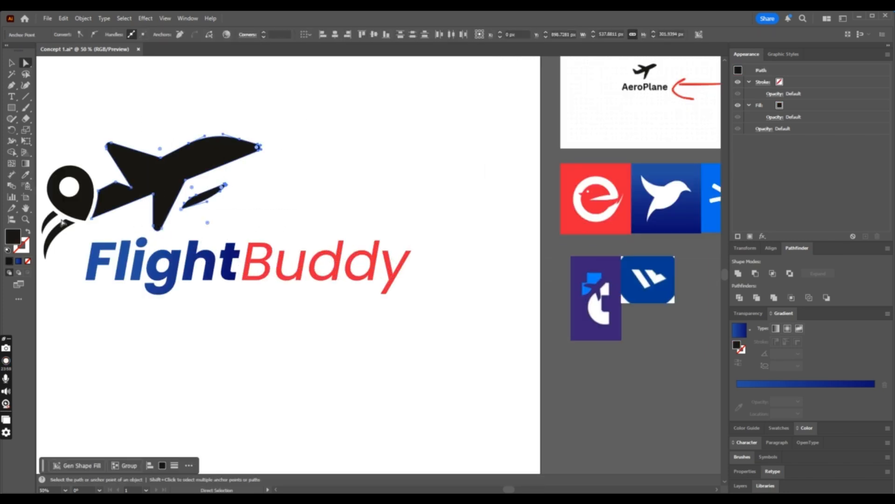
pyautogui.click(25, 175)
pyautogui.click(176, 257)
pyautogui.click(26, 63)
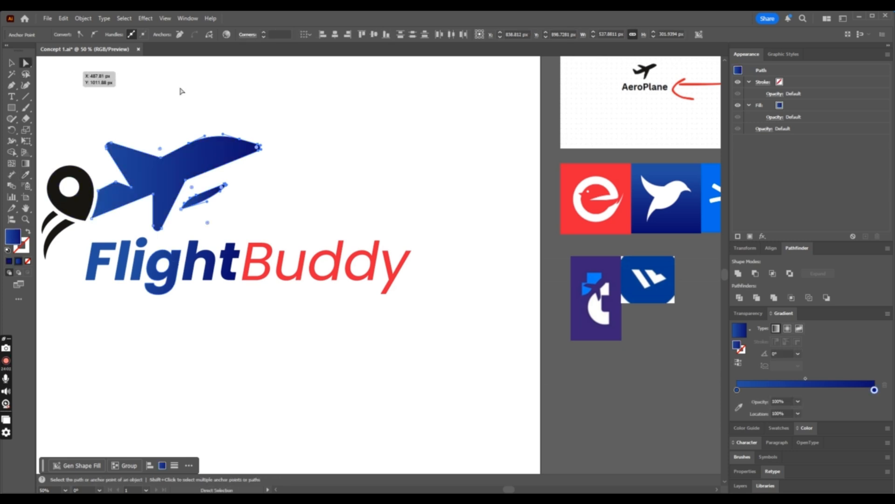
pyautogui.click(239, 92)
pyautogui.hotkey('ctrl', '-')
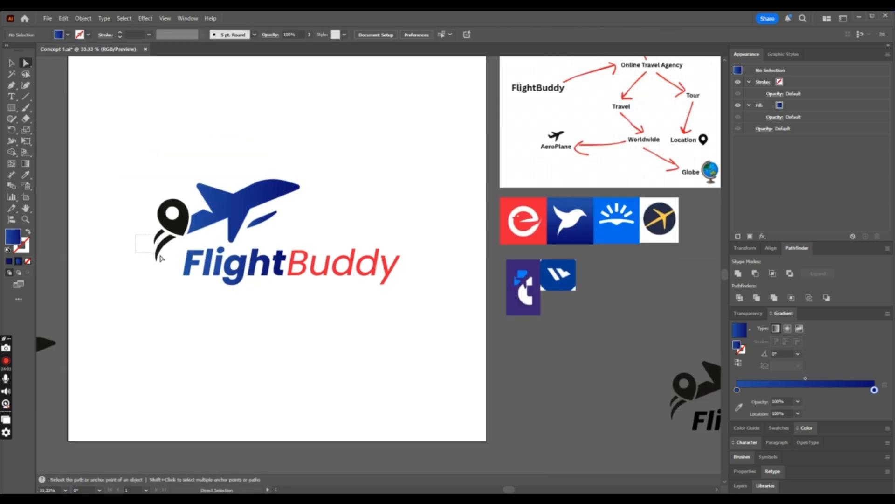
# - Fill the location pin with the red sampled from the word Buddy, then deselect it
pyautogui.click(161, 258)
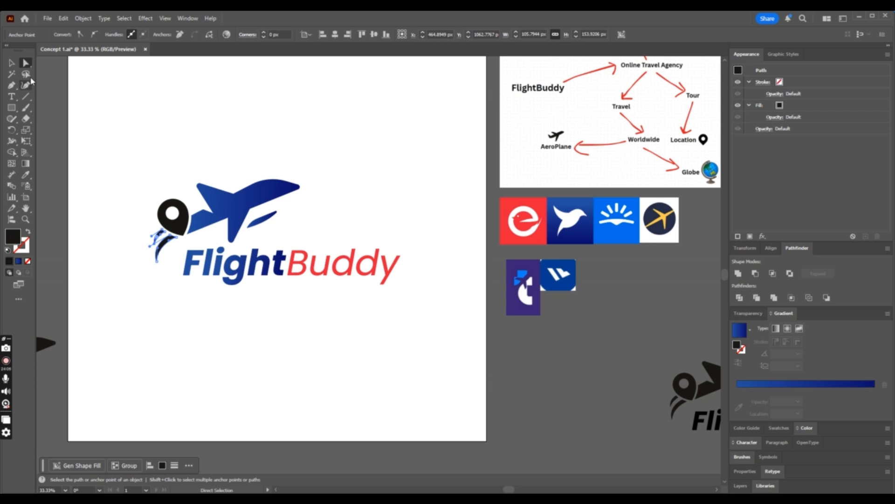
pyautogui.click(168, 194)
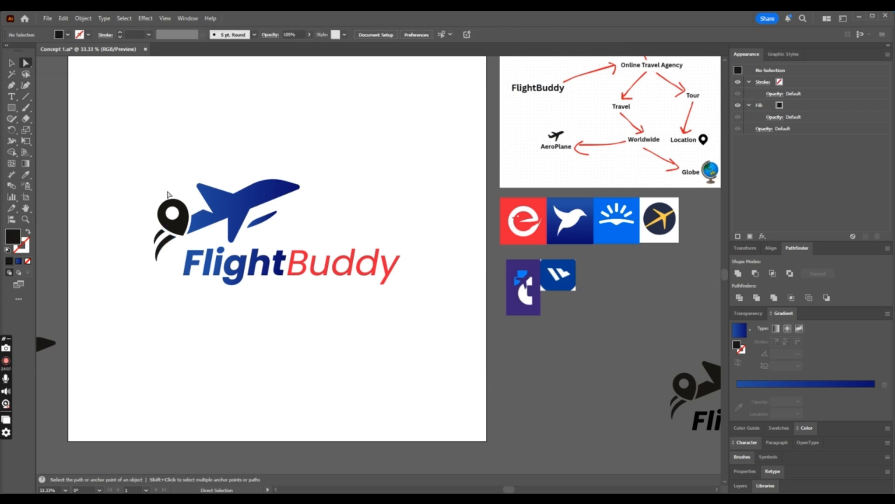
pyautogui.click(186, 222)
pyautogui.click(26, 175)
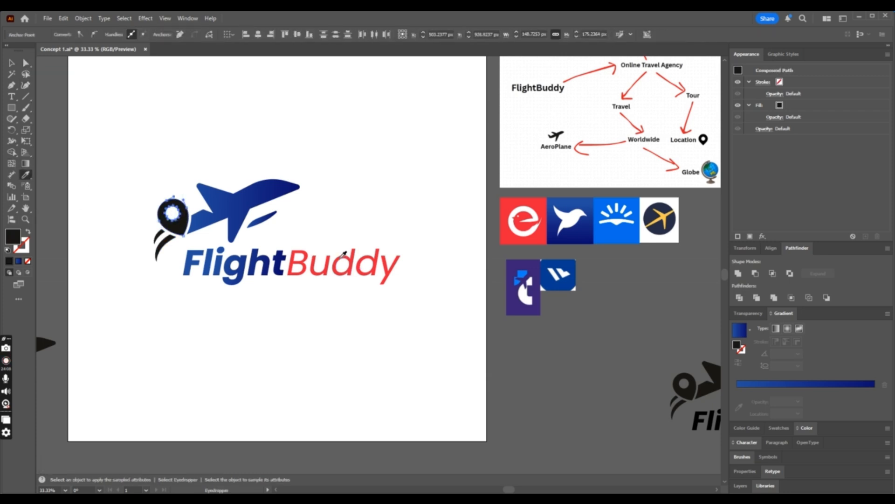
pyautogui.click(343, 255)
pyautogui.click(26, 63)
pyautogui.click(229, 117)
pyautogui.hotkey('ctrl', '-')
pyautogui.hotkey('ctrl', '-')
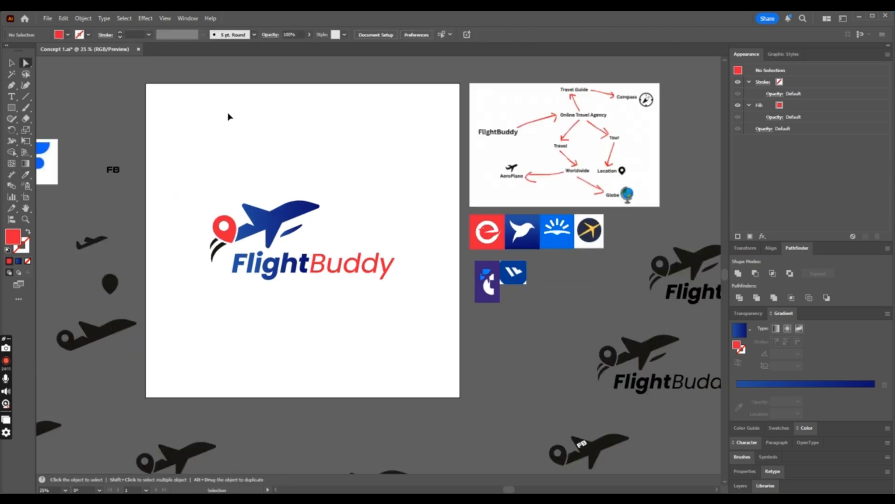
# - Fill the two curved trails below the location pin with the grey 939393, then deselect them
pyautogui.hotkey('ctrl', '=')
pyautogui.hotkey('ctrl', '=')
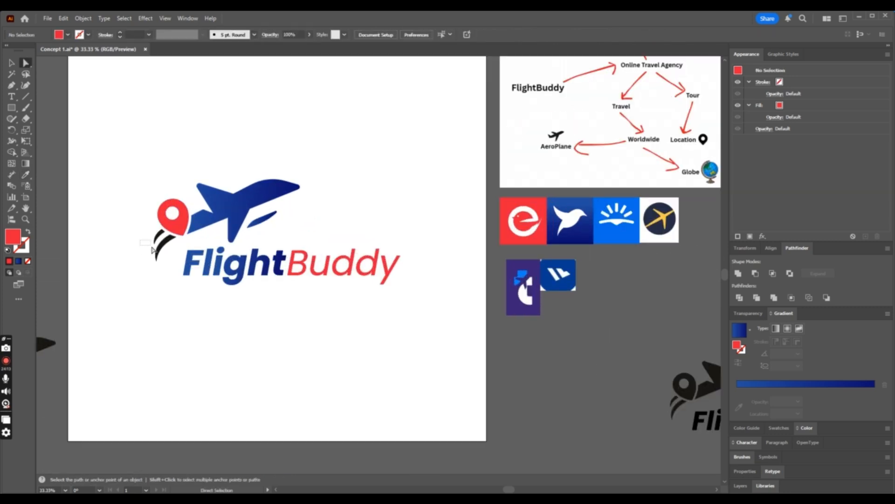
pyautogui.click(163, 257)
pyautogui.doubleClick(11, 239)
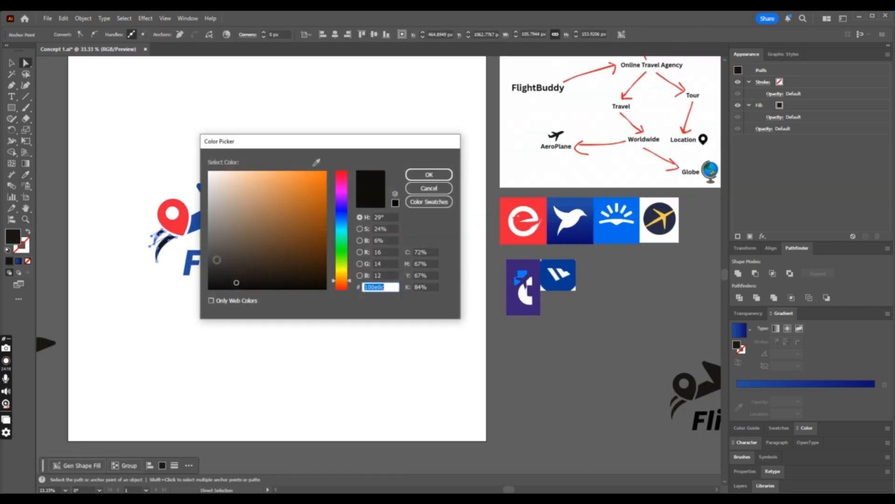
pyautogui.moveTo(212, 248); pyautogui.dragTo(200, 220)
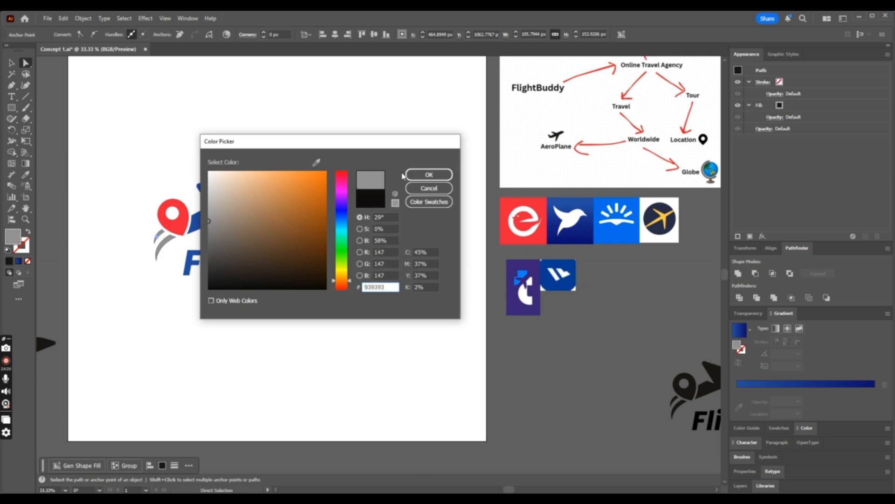
pyautogui.click(427, 175)
pyautogui.click(371, 215)
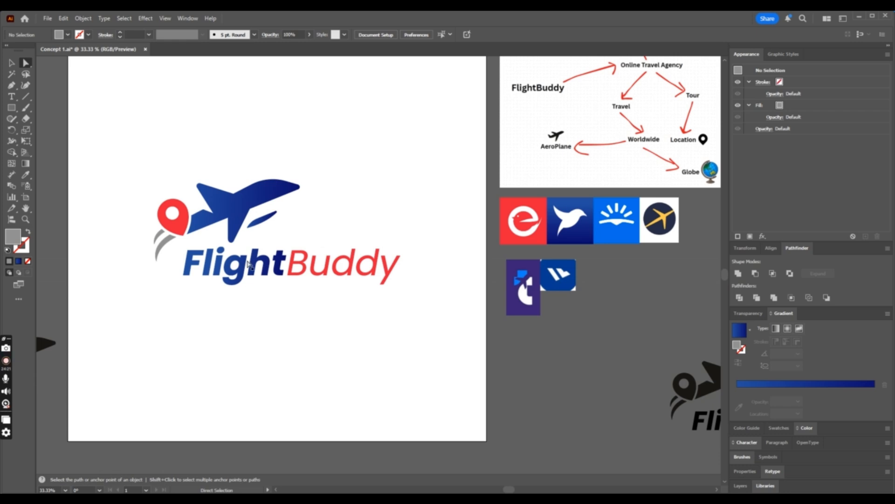
# - Fill the dot of the i in Flight with the grey sampled from the curved trails, then deselect it
pyautogui.click(220, 251)
pyautogui.click(26, 175)
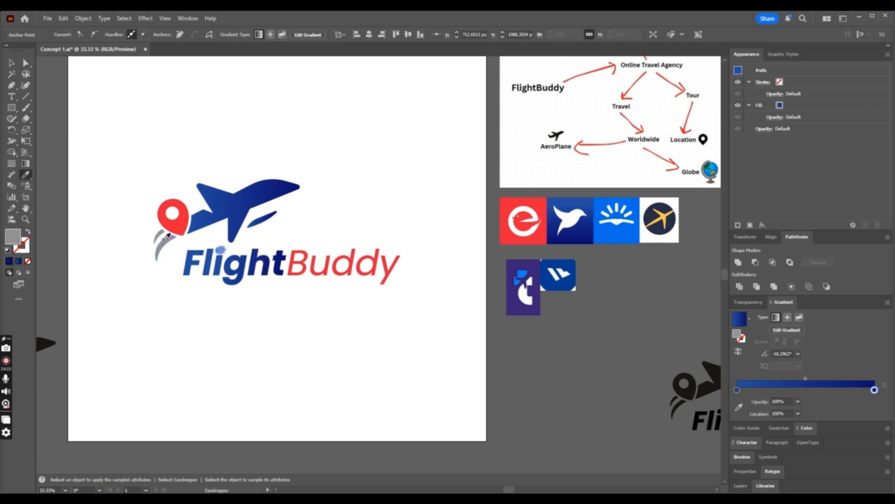
pyautogui.hotkey('ctrl', 'shift', 'a')
pyautogui.press('v')
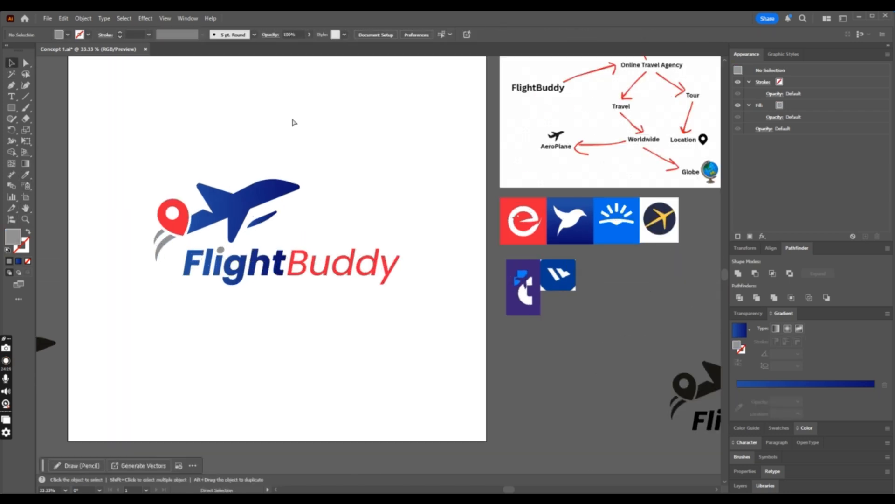
# - Duplicate the coloured logo below the original on the artboard, then ungroup the copy
pyautogui.scroll(2, 278, 123)
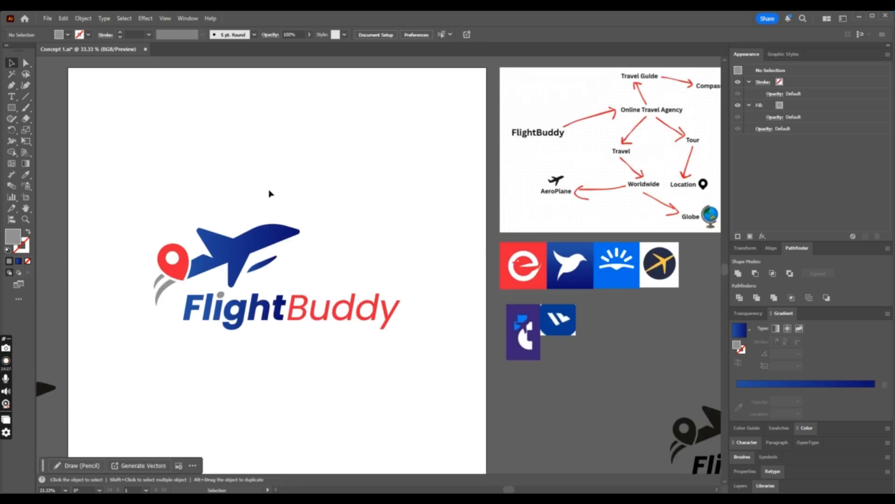
pyautogui.moveTo(156, 217); pyautogui.dragTo(432, 369)
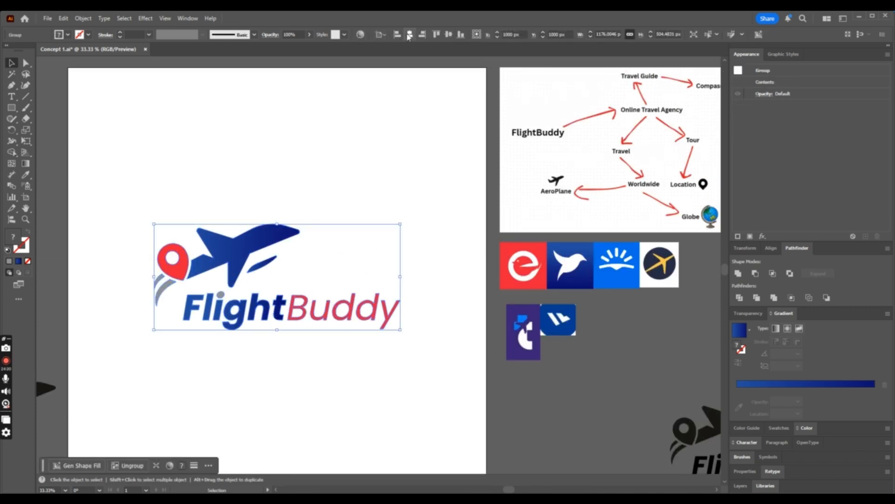
pyautogui.moveTo(268, 263); pyautogui.dragTo(270, 291)
pyautogui.rightClick(293, 301)
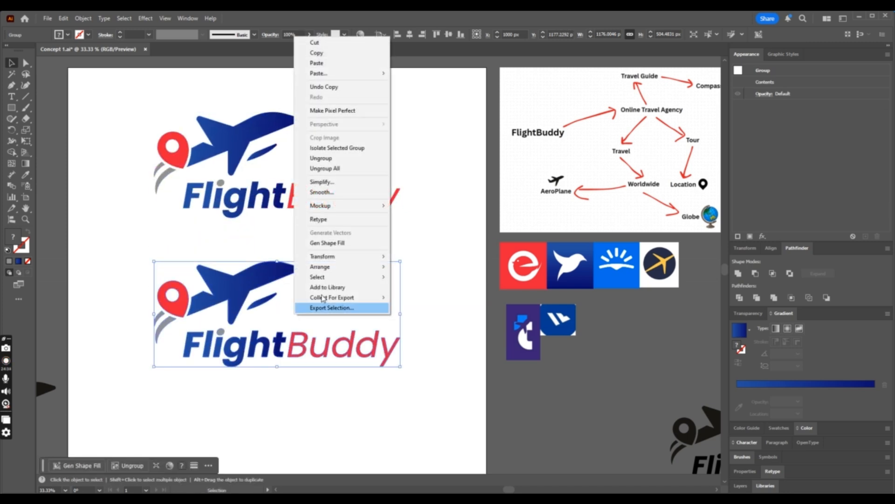
pyautogui.click(336, 158)
pyautogui.click(309, 289)
pyautogui.click(26, 63)
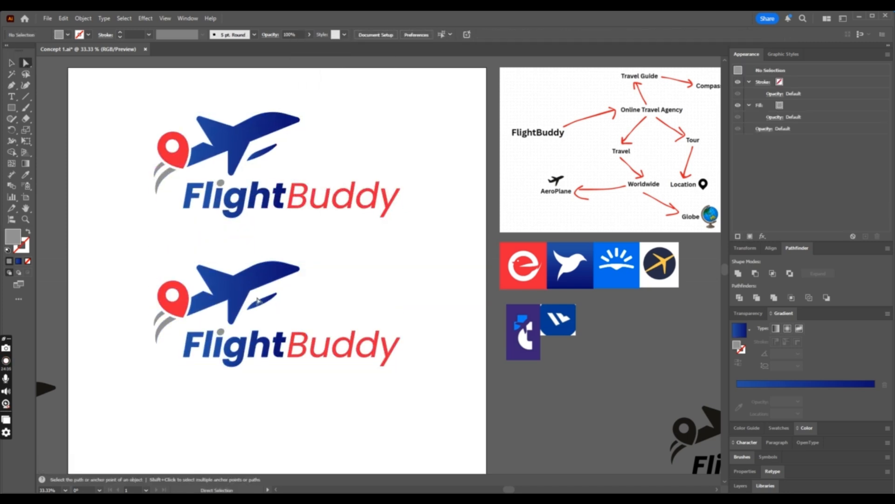
pyautogui.click(265, 305)
pyautogui.click(26, 174)
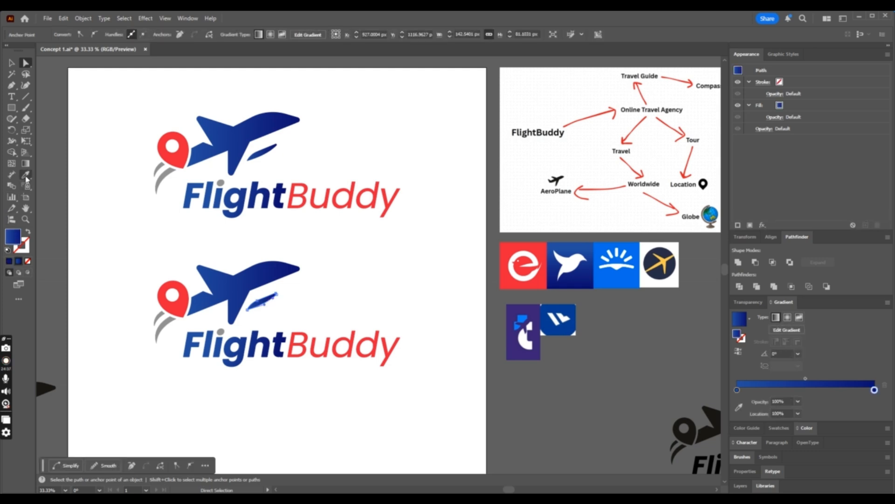
pyautogui.click(170, 313)
pyautogui.hotkey('ctrl', 'z')
# - Fill the upper logo's detached wing blade with the grey sampled from its curved trails, then save the file
pyautogui.press('a')
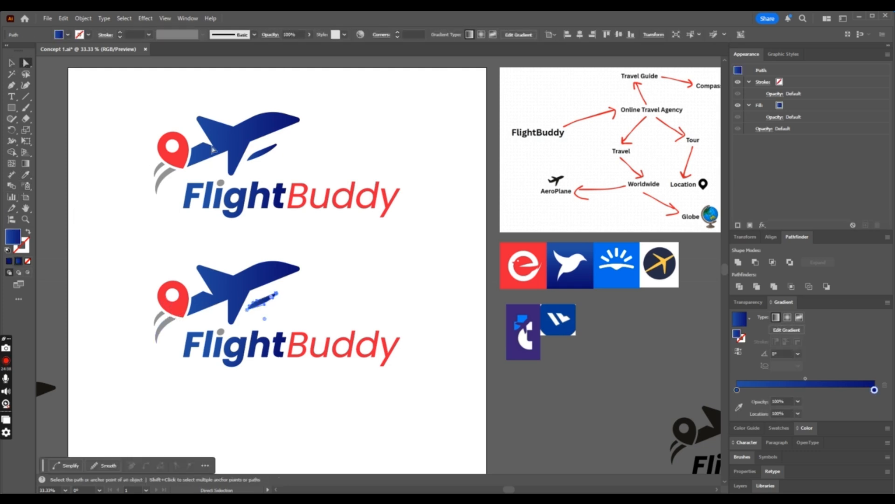
pyautogui.click(268, 158)
pyautogui.click(26, 174)
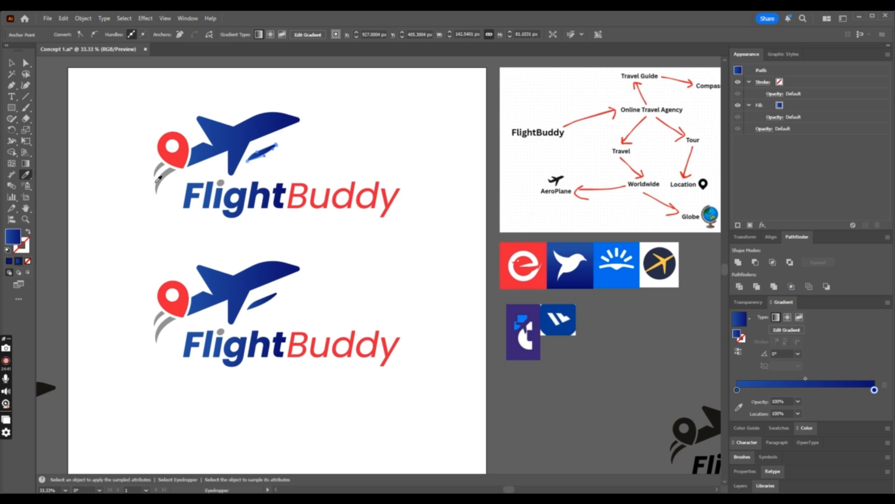
pyautogui.click(159, 185)
pyautogui.click(25, 63)
pyautogui.click(104, 106)
pyautogui.scroll(4, 105, 109)
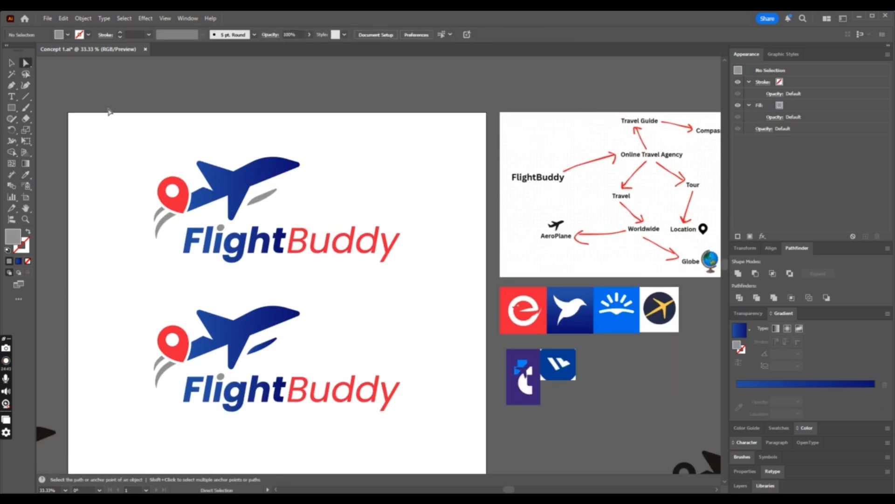
pyautogui.hotkey('ctrl', 's')
pyautogui.scroll(-5, 125, 140)
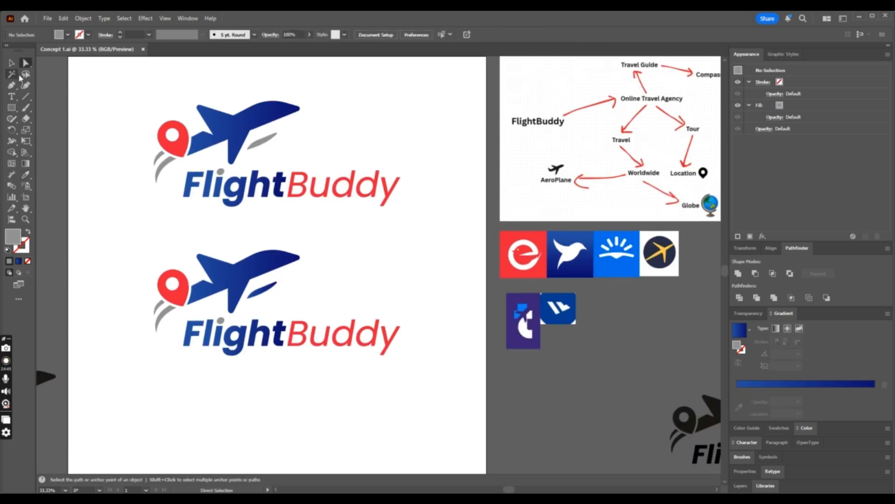
pyautogui.click(224, 321)
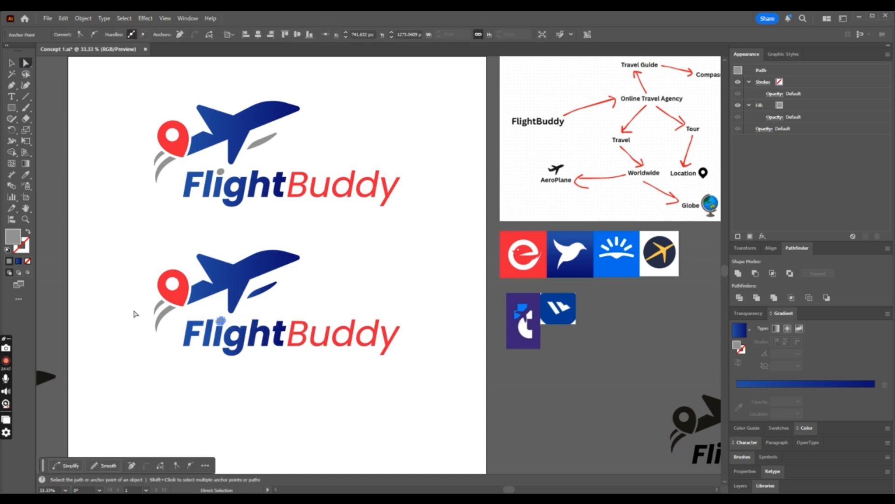
pyautogui.moveTo(134, 311); pyautogui.dragTo(160, 324)
pyautogui.click(26, 174)
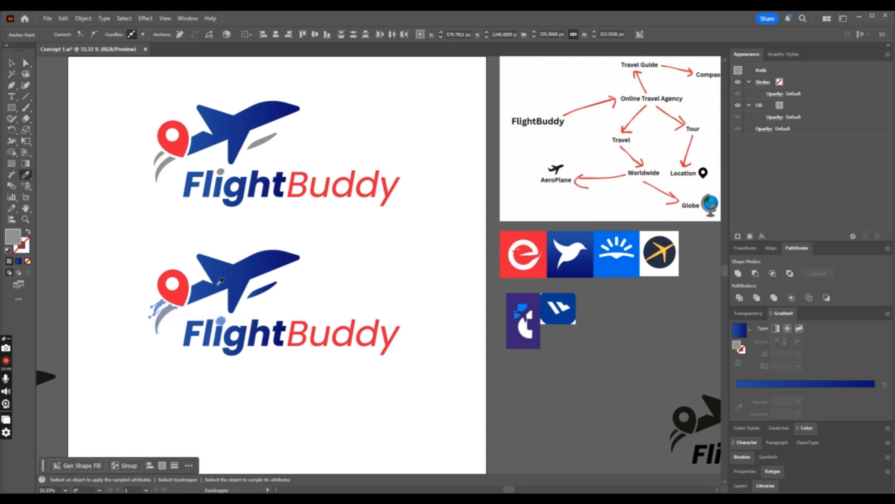
pyautogui.click(221, 281)
pyautogui.click(27, 65)
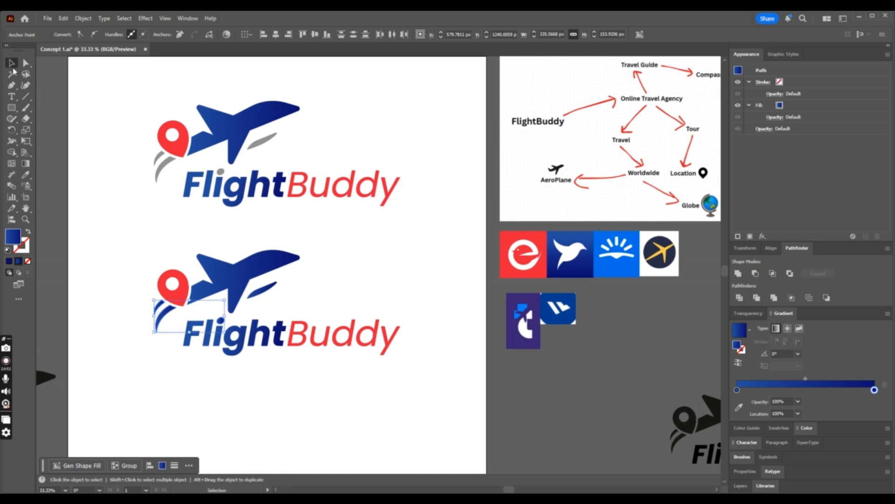
pyautogui.click(141, 184)
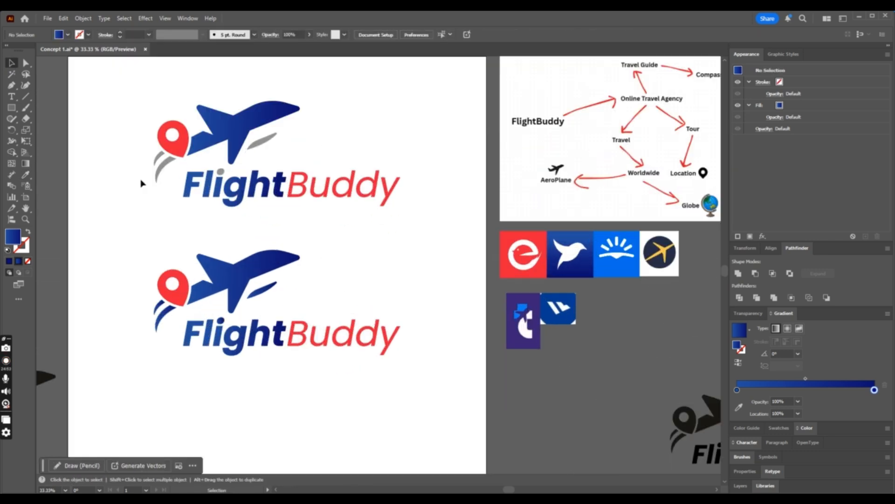
pyautogui.click(150, 183)
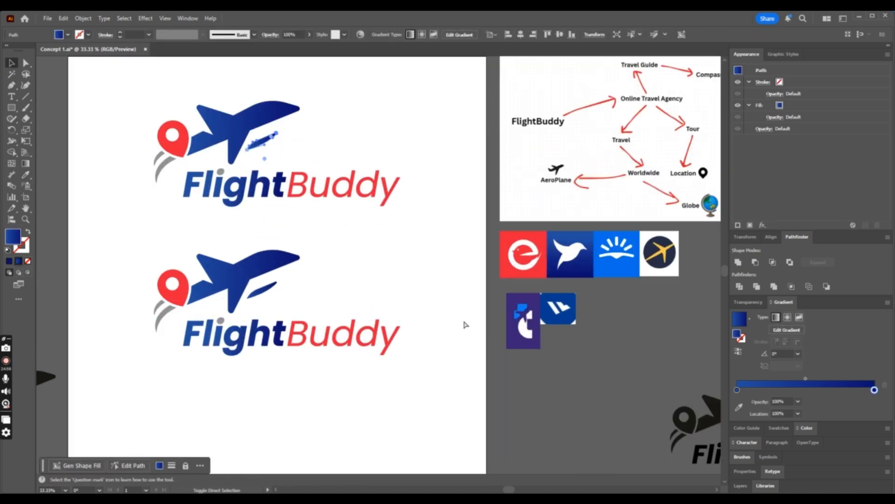
# - Fill the lower logo's whole word Flight, including the dot of the i, with the sampled blue gradient
pyautogui.click(236, 341)
pyautogui.rightClick(237, 341)
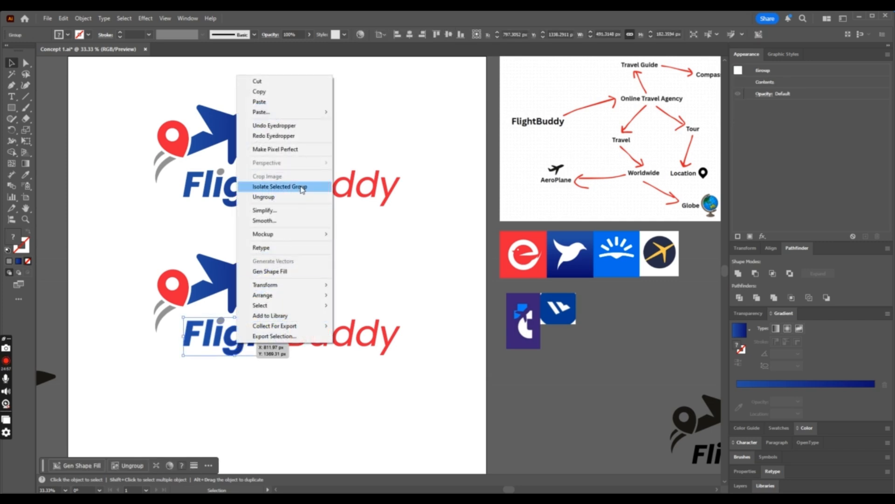
pyautogui.click(27, 175)
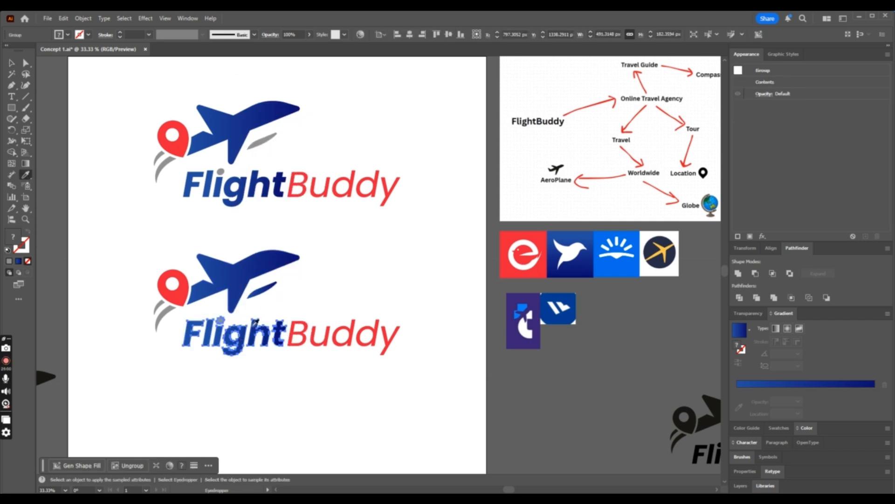
pyautogui.press('v')
pyautogui.click(136, 172)
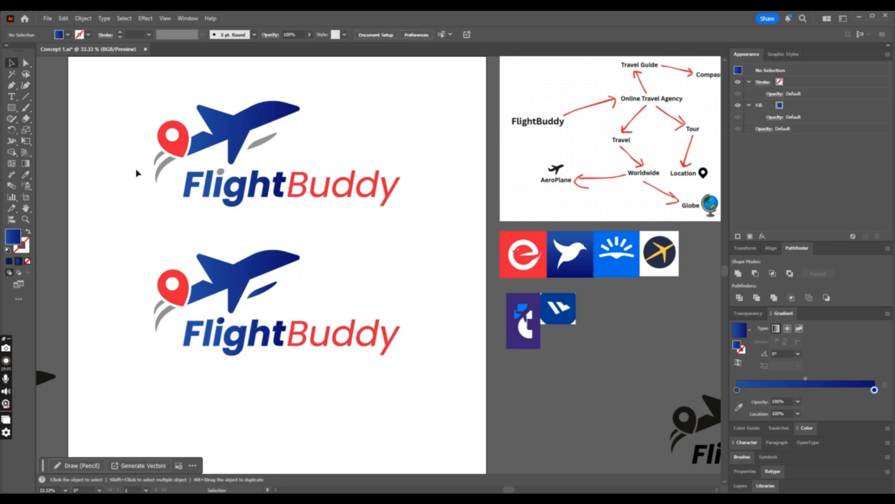
# - Redirect the blue gradient diagonally across the lower word Flight at an angle of about -13°, then save the file
pyautogui.hotkey('ctrl', '+')
pyautogui.click(161, 387)
pyautogui.click(26, 163)
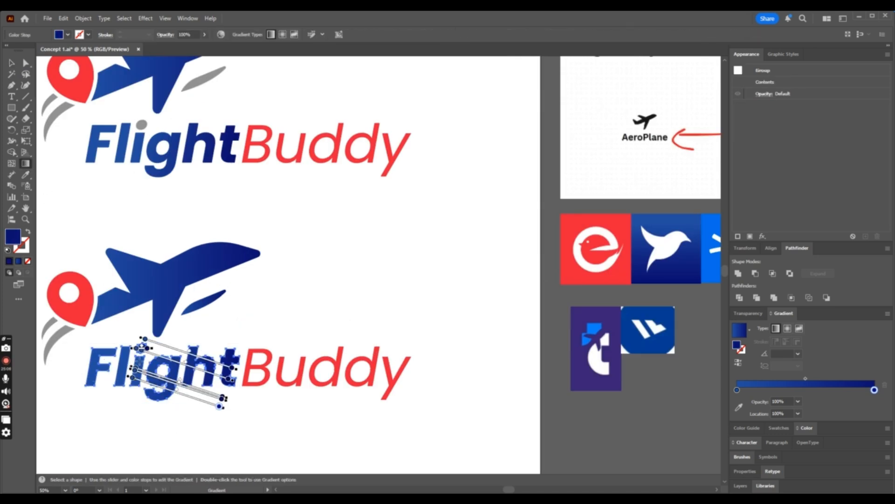
pyautogui.moveTo(135, 359); pyautogui.dragTo(226, 381)
pyautogui.click(12, 63)
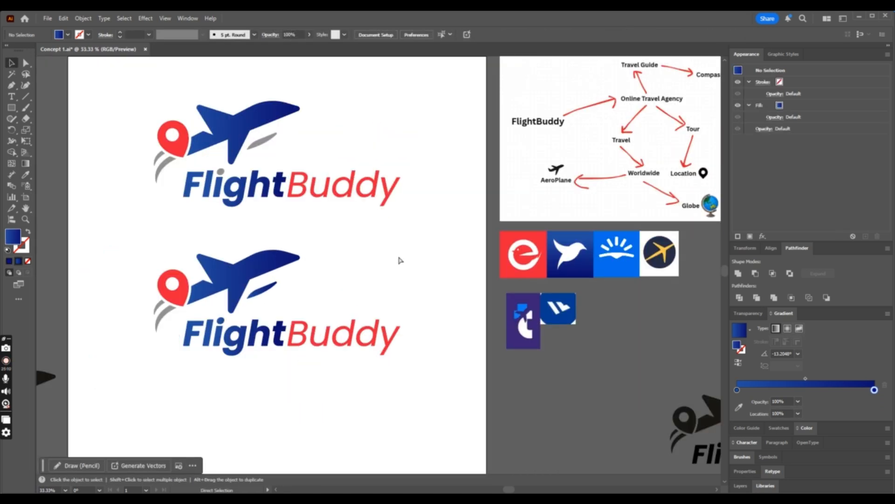
pyautogui.hotkey('ctrl', 's')
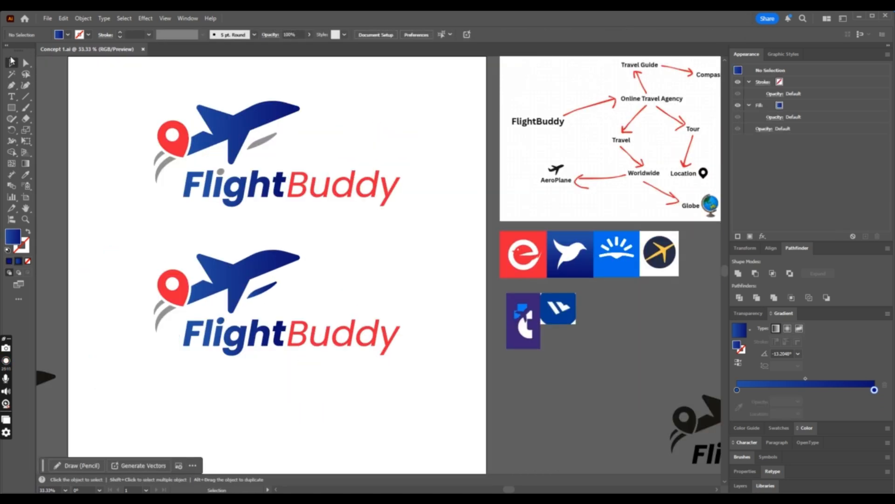
# - Fill the lower logo's airplane and word Flight with the bright blue sampled from the sunrise reference icon
pyautogui.click(221, 333)
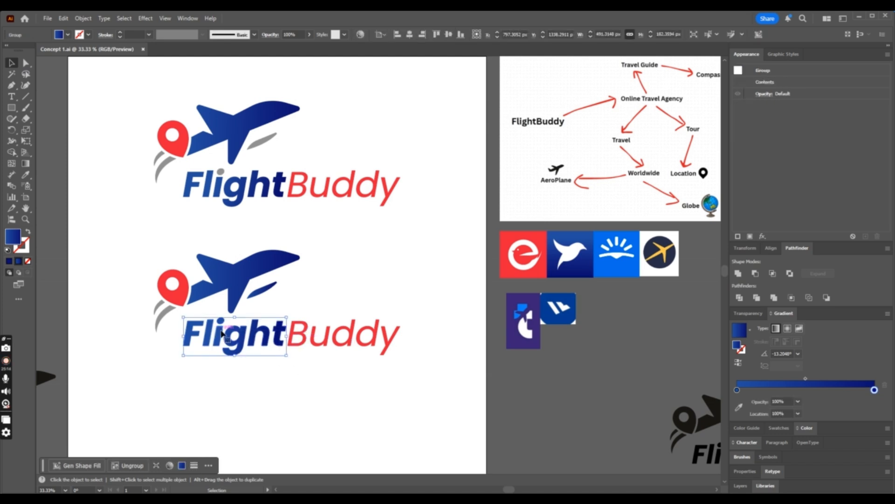
pyautogui.press('a')
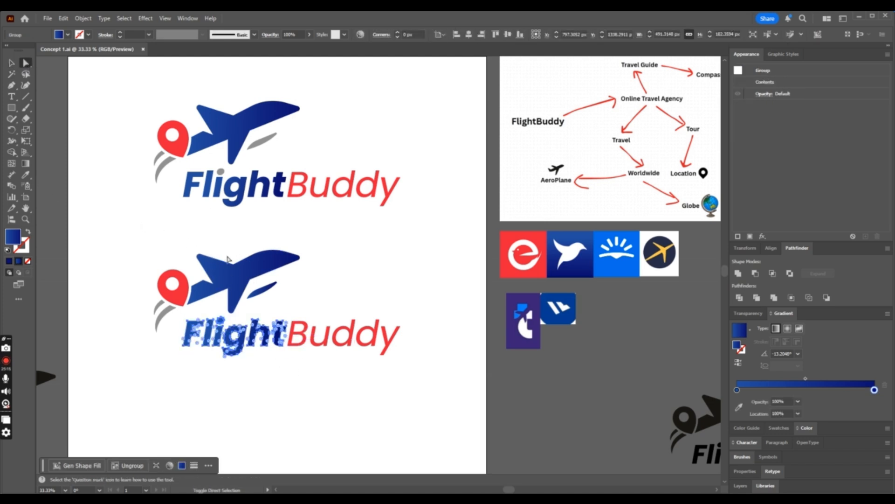
pyautogui.hotkey('ctrl', 'shift', 'g')
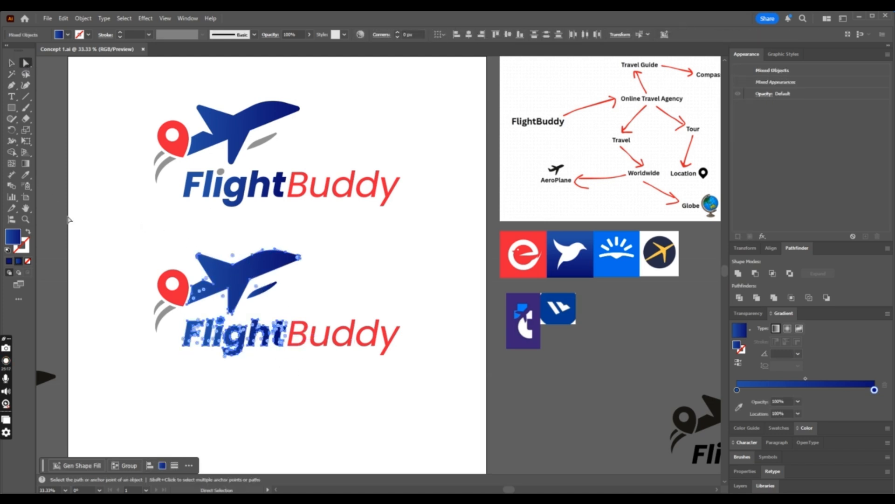
pyautogui.click(26, 176)
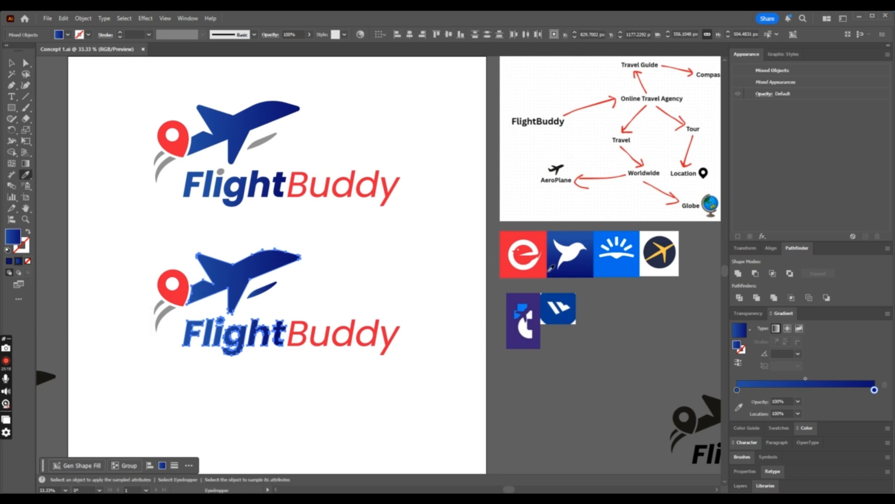
pyautogui.click(535, 231)
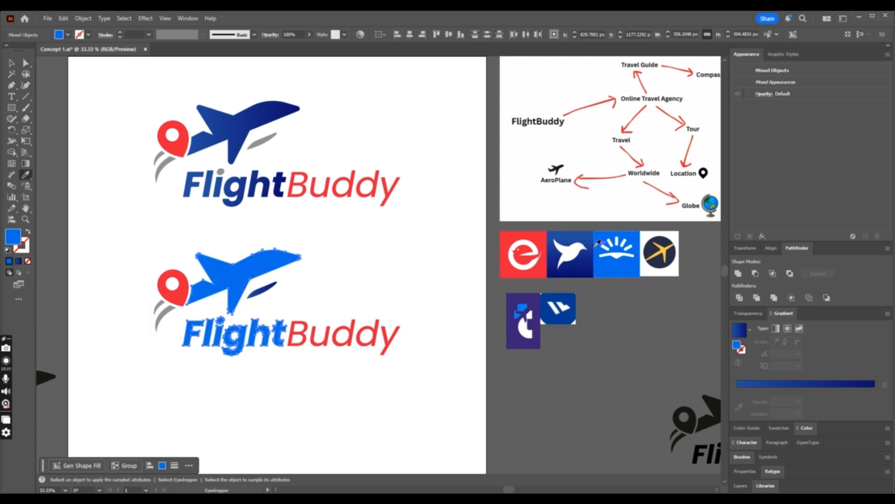
# - Fill the lower logo's word Buddy and location pin with the dark navy sampled from the round airplane reference icon
pyautogui.click(26, 63)
pyautogui.click(416, 316)
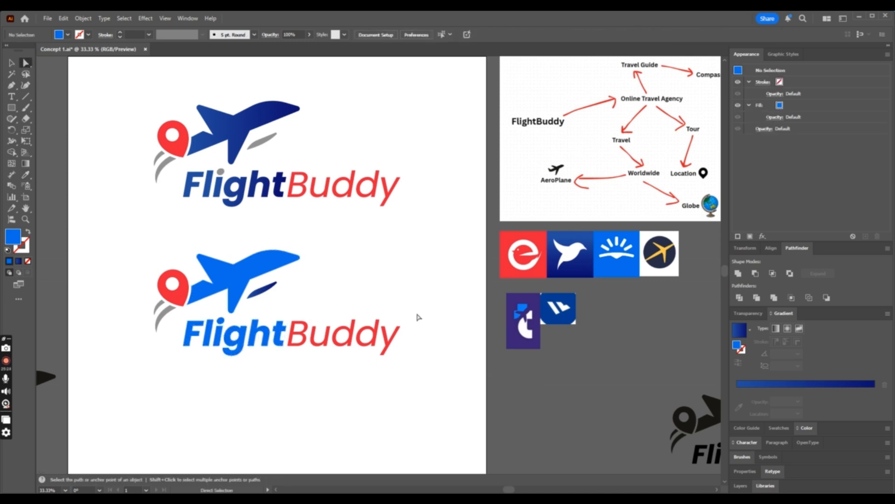
pyautogui.moveTo(435, 314); pyautogui.dragTo(291, 371)
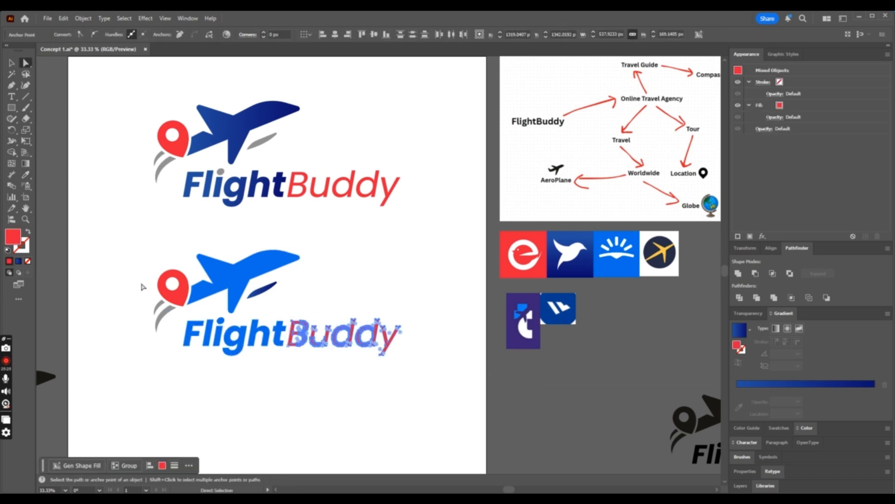
pyautogui.keyDown('shift'); pyautogui.click(173, 288); pyautogui.keyUp('shift')
pyautogui.press('i')
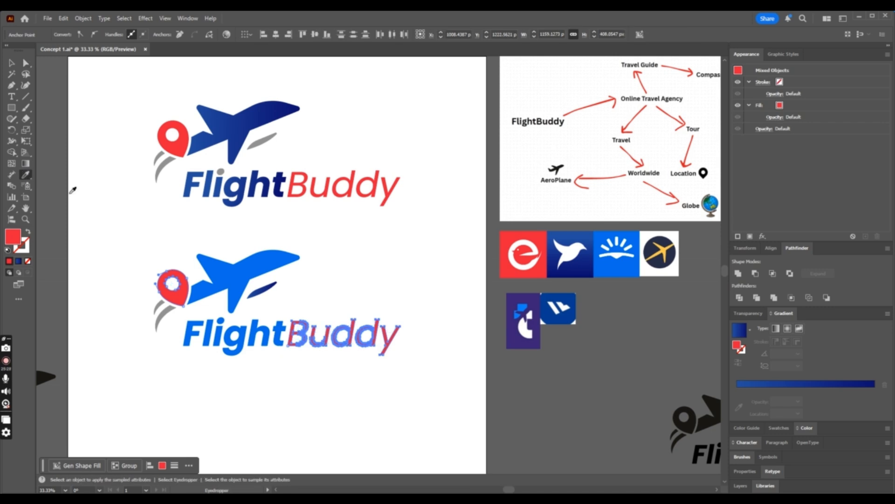
pyautogui.click(663, 251)
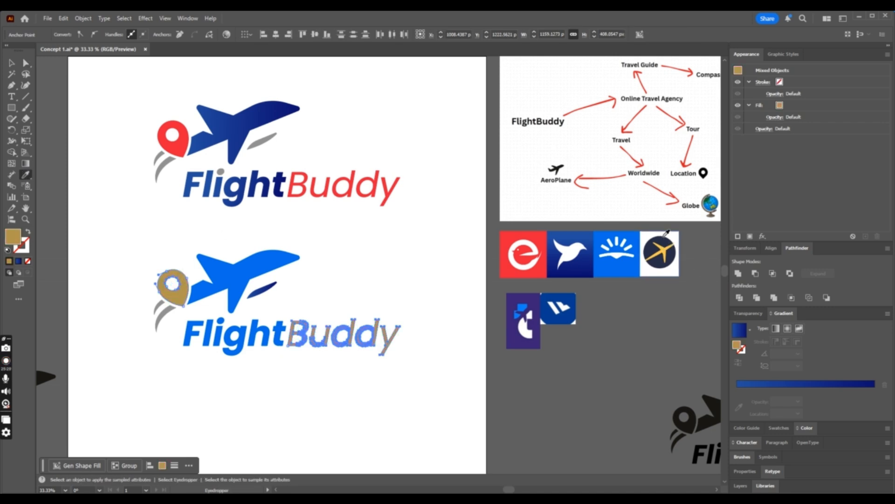
pyautogui.click(665, 240)
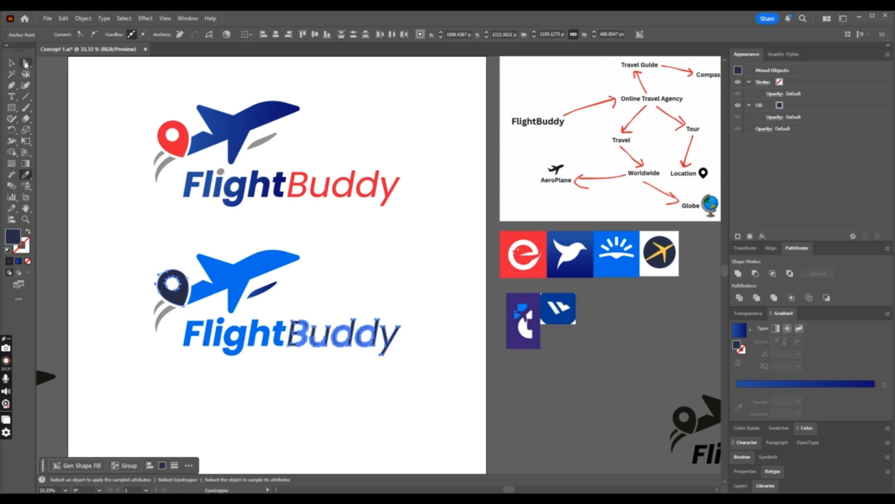
# - Fill the lower logo's detached wing blade and curved trails with the bright blue of its airplane
pyautogui.click(26, 62)
pyautogui.click(294, 287)
pyautogui.click(266, 290)
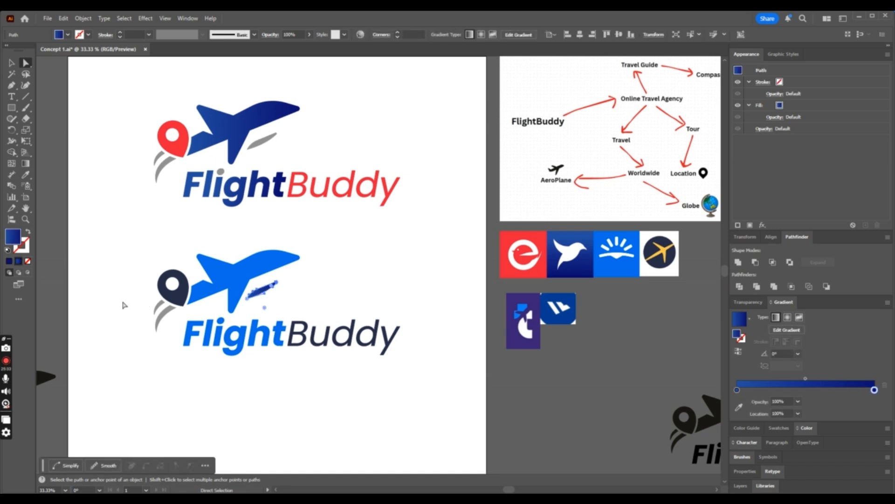
pyautogui.moveTo(124, 303); pyautogui.dragTo(162, 325)
pyautogui.press('i')
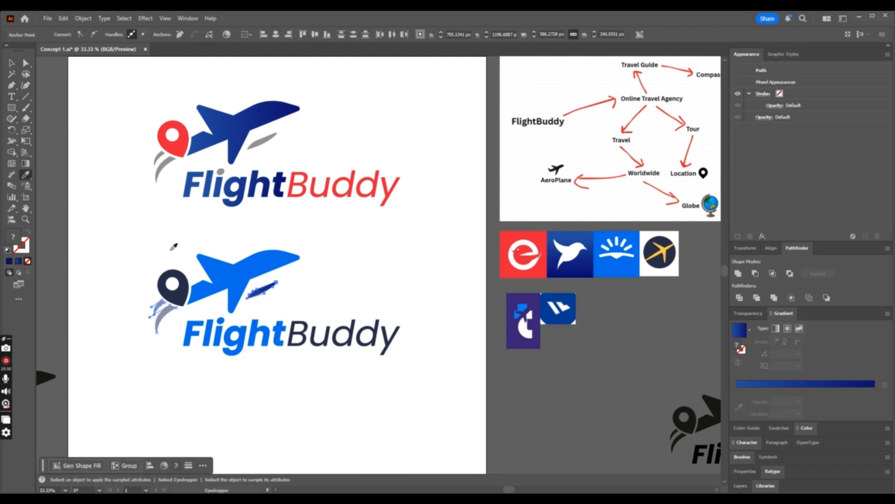
pyautogui.click(273, 280)
pyautogui.click(25, 63)
pyautogui.click(110, 165)
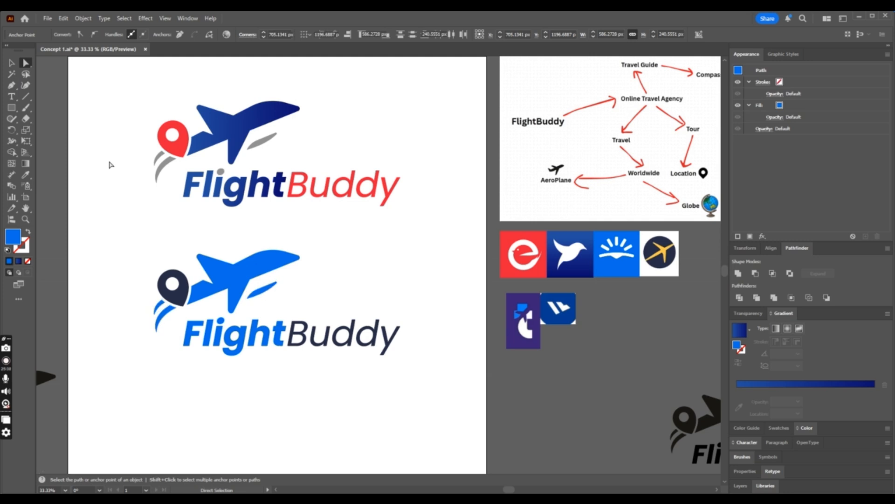
# - Fill the lower logo's detached wing blade with the dark navy sampled from its location pin
pyautogui.click(264, 295)
pyautogui.press('i')
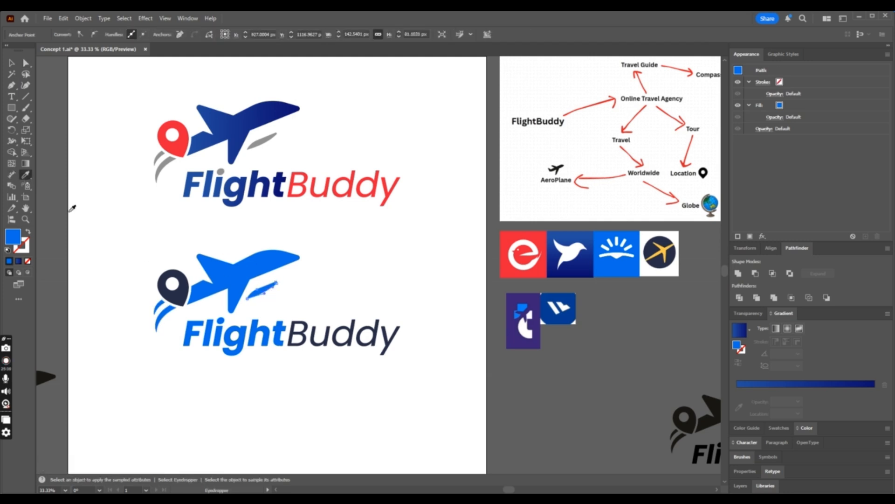
pyautogui.click(188, 280)
pyautogui.click(26, 62)
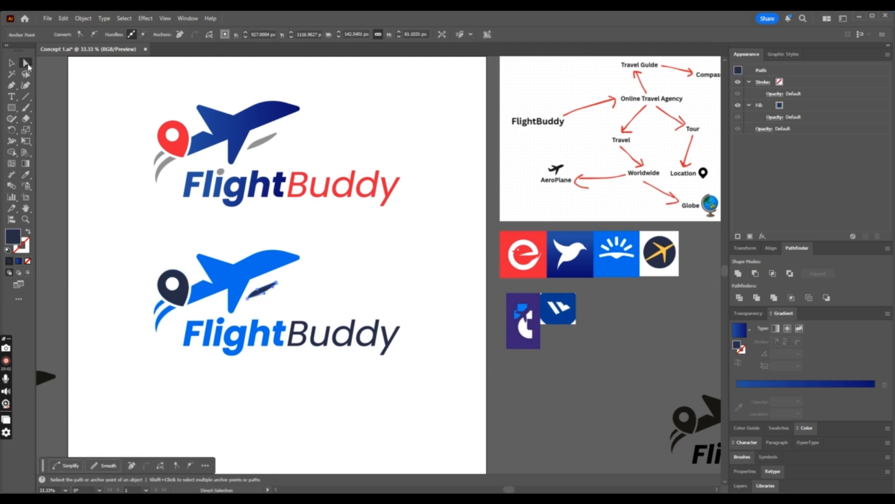
pyautogui.click(124, 236)
# - Fill the dot of the i in the lower word Flight with the dark navy sampled from the wing blade
pyautogui.scroll(-1, 126, 239)
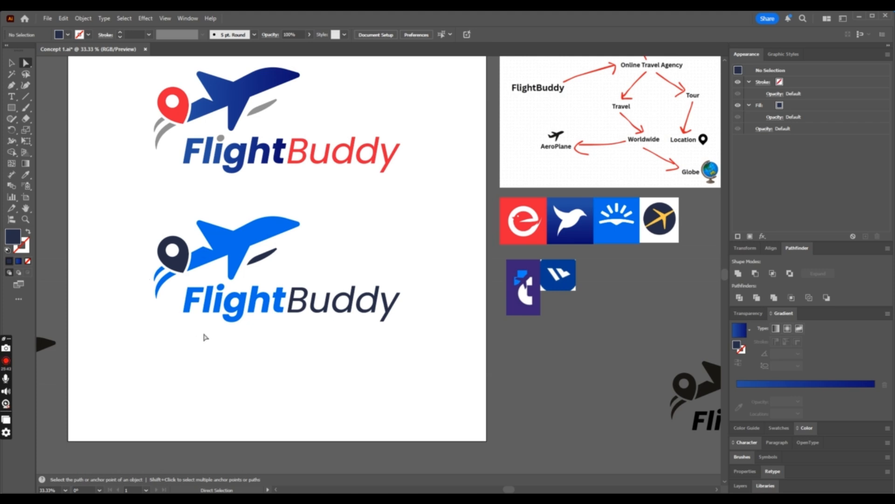
pyautogui.click(221, 286)
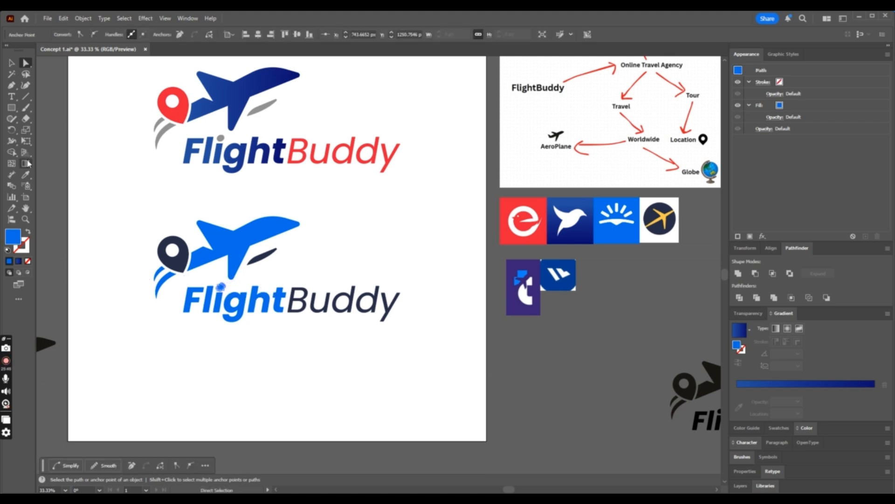
pyautogui.press('i')
pyautogui.click(269, 254)
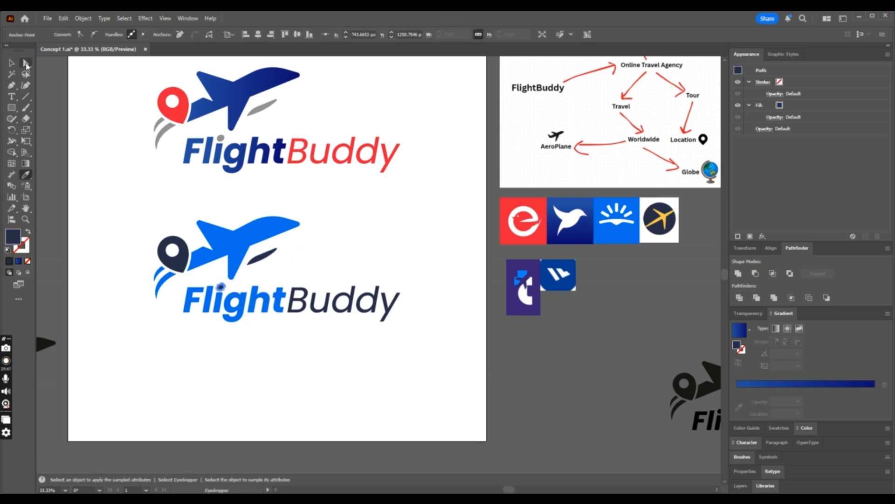
pyautogui.click(27, 65)
pyautogui.click(111, 170)
# - Duplicate the complete blue and navy logo straight down, about 603 px below the original
pyautogui.hotkey('ctrl', '-')
pyautogui.hotkey('ctrl', '=')
pyautogui.scroll(2, 177, 172)
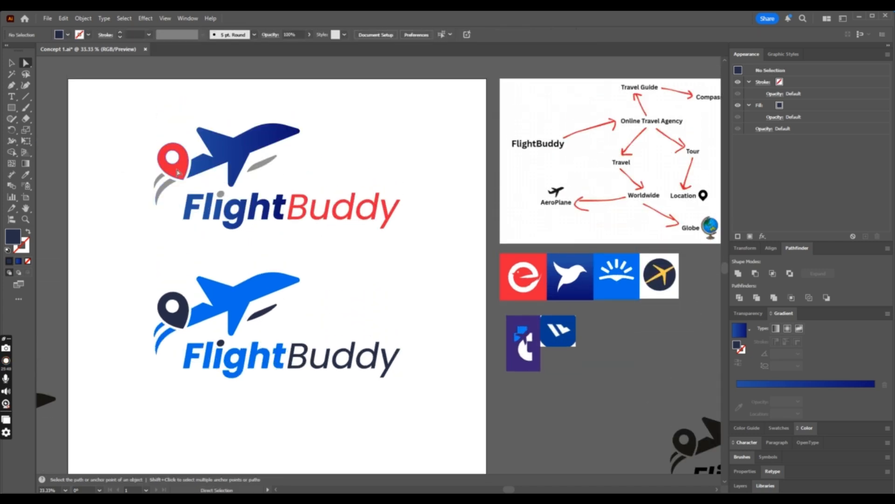
pyautogui.hotkey('ctrl', '-')
pyautogui.hotkey('ctrl', '-')
pyautogui.hotkey('ctrl', '=')
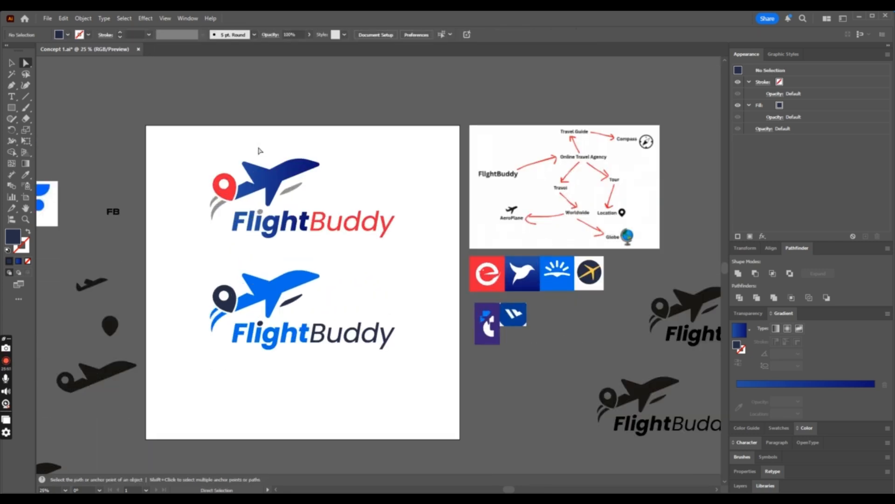
pyautogui.click(12, 63)
pyautogui.scroll(-1, 280, 280)
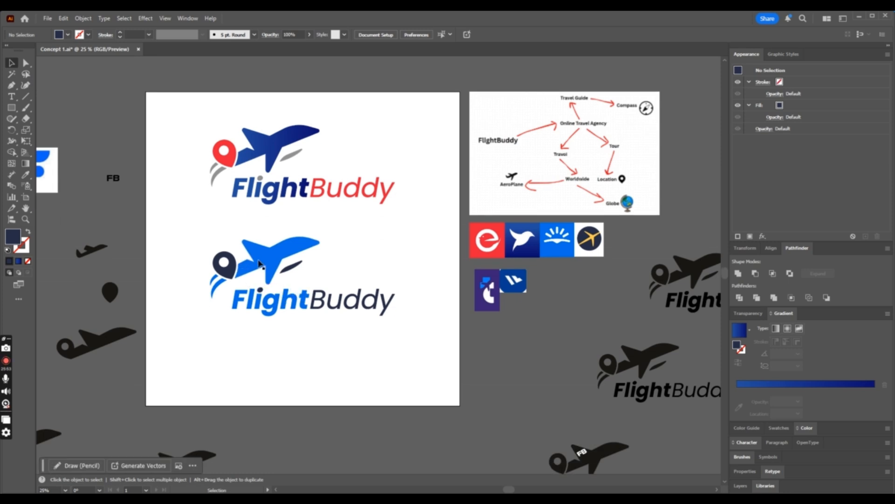
pyautogui.click(282, 262)
pyautogui.moveTo(434, 236); pyautogui.dragTo(148, 349)
pyautogui.scroll(-1, 332, 286)
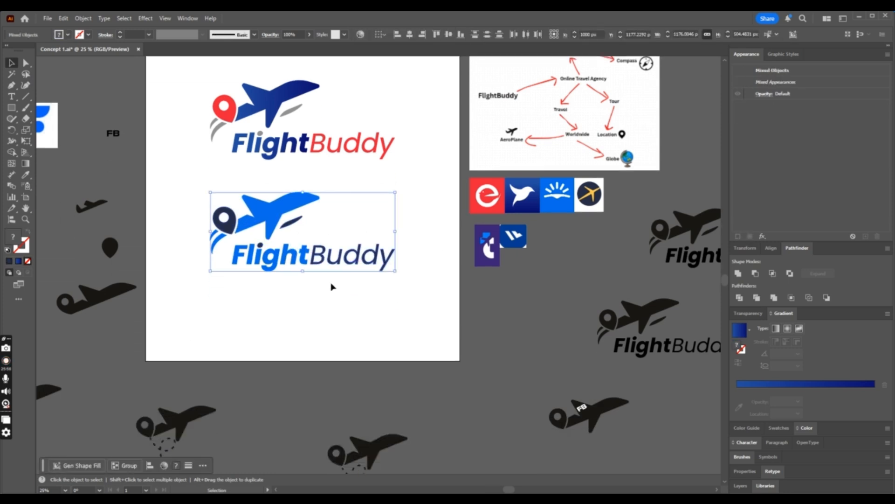
pyautogui.moveTo(300, 211); pyautogui.dragTo(301, 306)
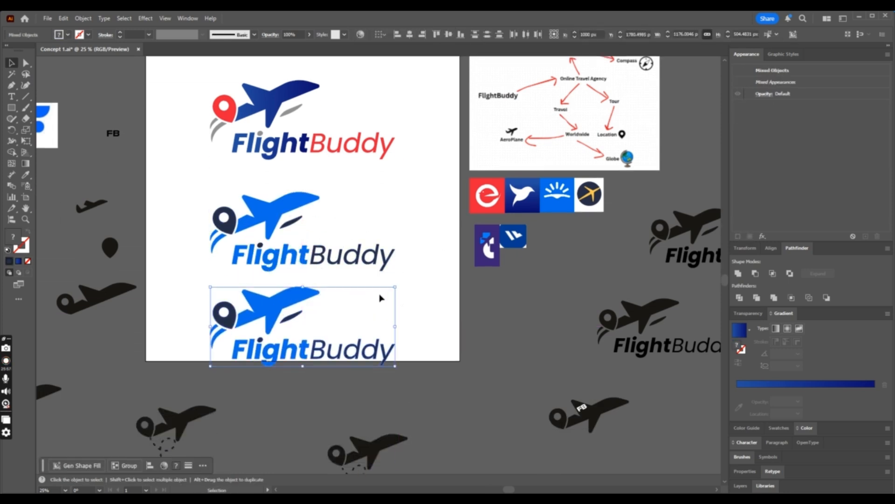
# - Move the middle logo and its copy straight up so the three logos are evenly stacked on the artboard
pyautogui.moveTo(431, 201); pyautogui.dragTo(178, 275)
pyautogui.moveTo(306, 255); pyautogui.dragTo(306, 235)
pyautogui.moveTo(426, 283); pyautogui.dragTo(202, 368)
pyautogui.moveTo(297, 352); pyautogui.dragTo(297, 334)
# - Select the airplane and both curved trails of the bottom logo
pyautogui.press('a')
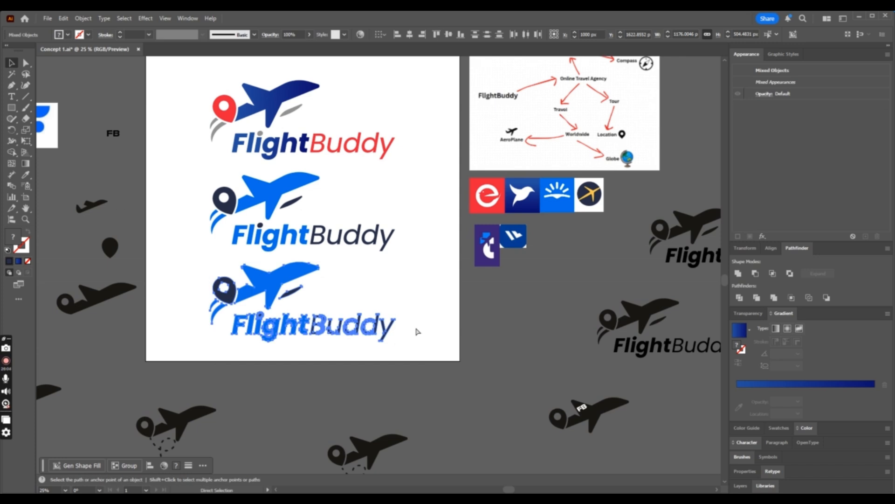
pyautogui.hotkey('ctrl', '=')
pyautogui.press('v')
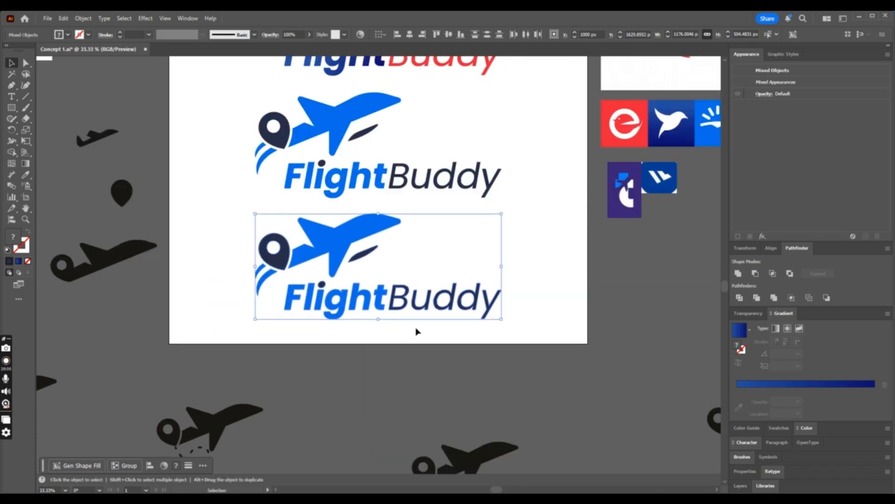
pyautogui.scroll(3, 422, 329)
pyautogui.rightClick(443, 303)
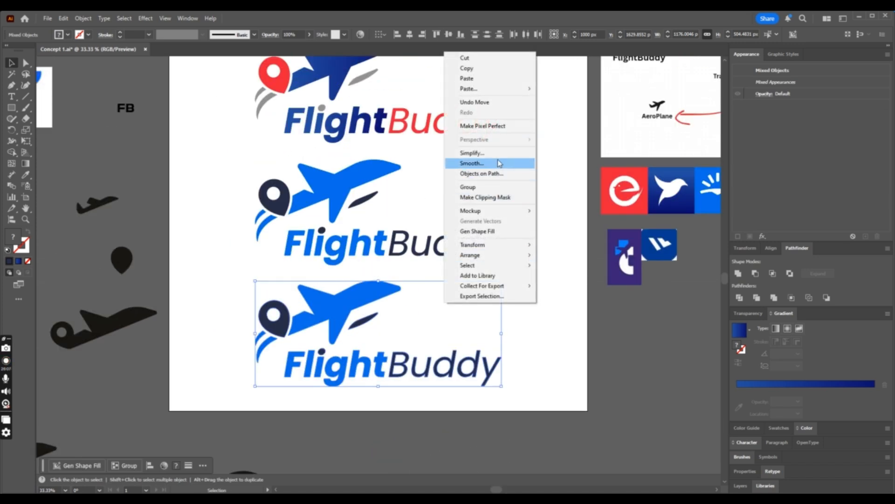
pyautogui.click(443, 349)
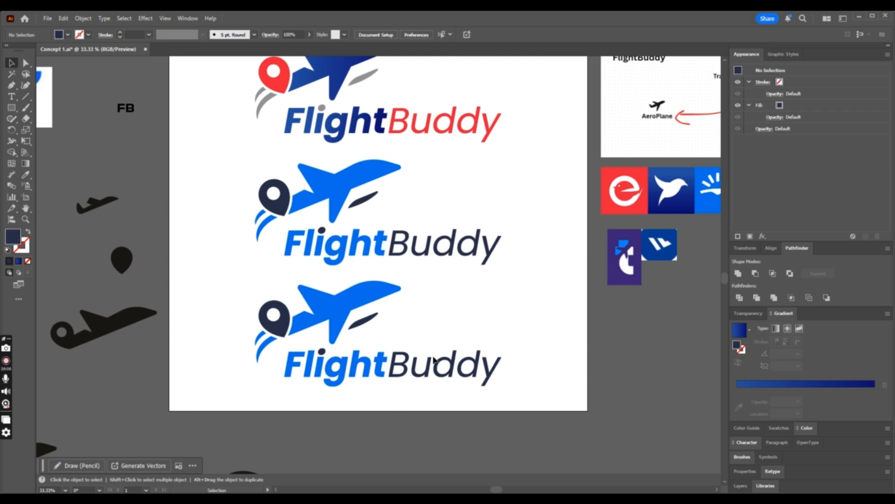
pyautogui.click(369, 306)
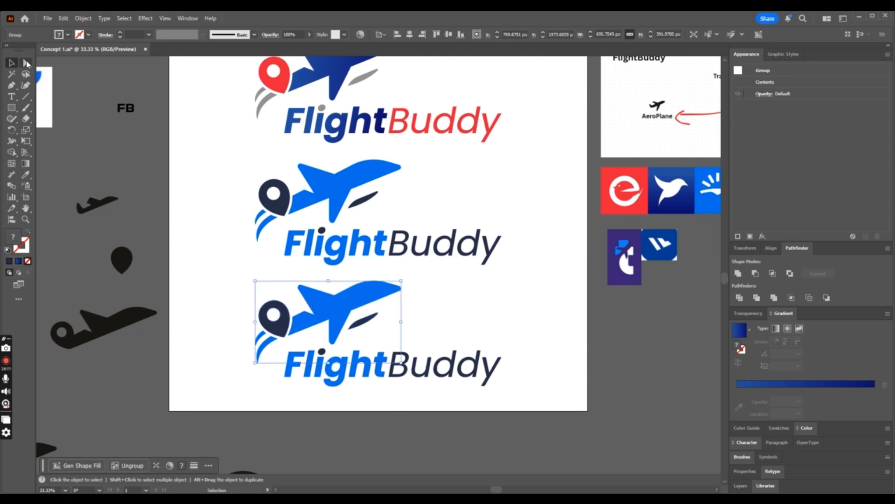
pyautogui.click(26, 63)
pyautogui.click(375, 301)
pyautogui.moveTo(238, 332); pyautogui.dragTo(260, 359)
# - Try the purple sampled from the reference icon on the bottom logo's airplane and trails, and undo it
pyautogui.click(26, 174)
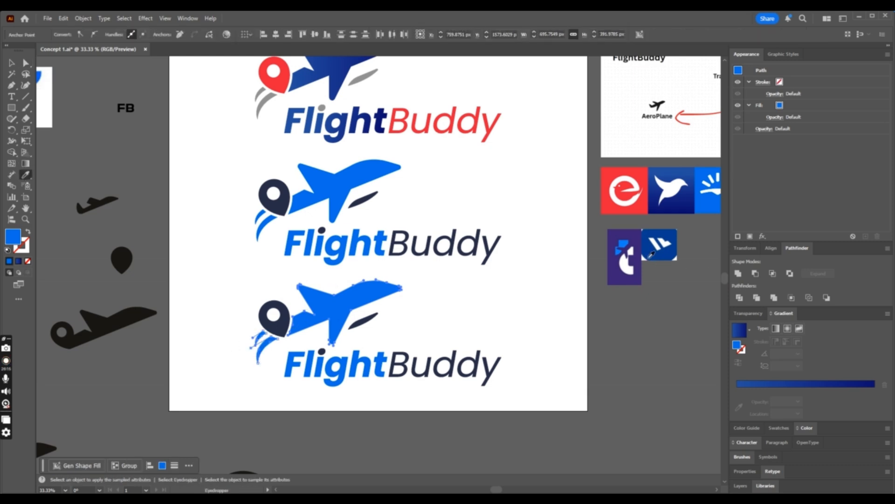
pyautogui.click(636, 235)
pyautogui.click(26, 63)
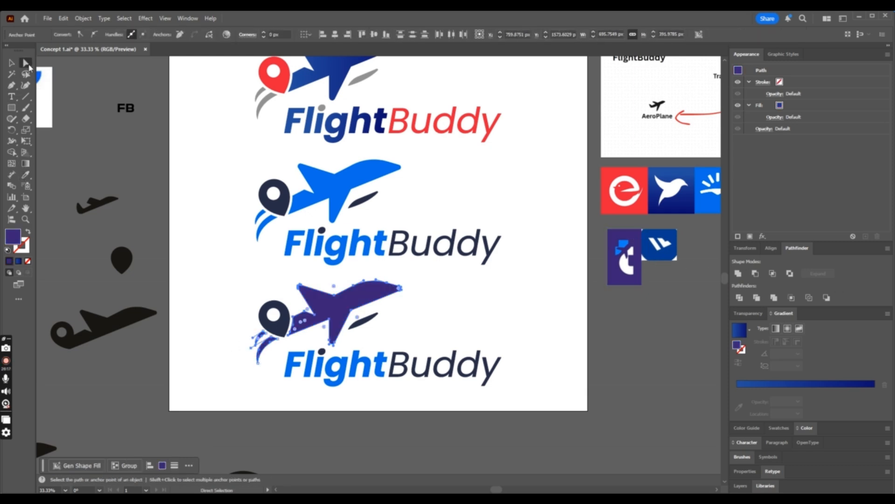
pyautogui.scroll(2, 197, 275)
pyautogui.hotkey('ctrl', 'z')
# - Fill the bottom logo's airplane and curved trails with the amber colour #eaa700
pyautogui.doubleClick(13, 237)
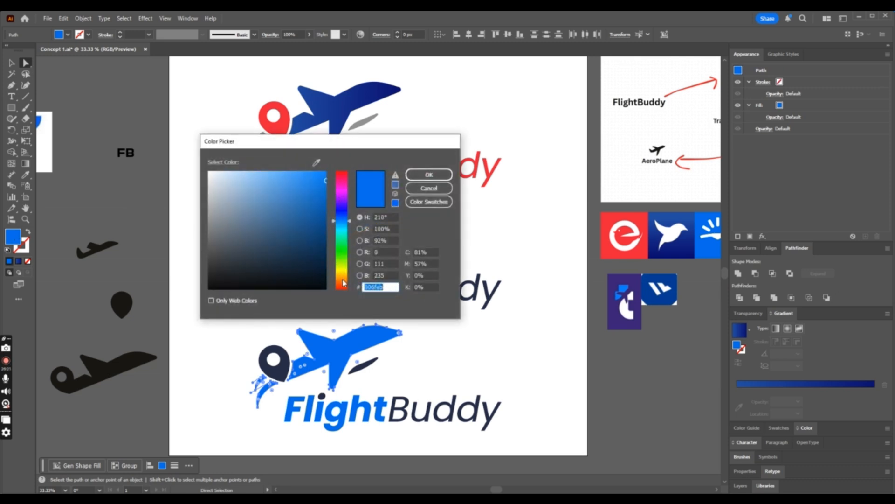
pyautogui.moveTo(342, 284); pyautogui.dragTo(346, 279)
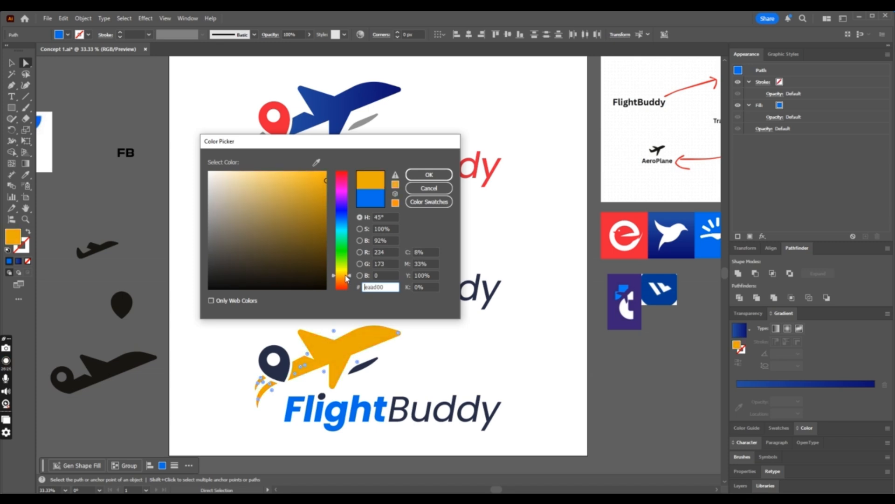
pyautogui.click(433, 175)
pyautogui.click(459, 341)
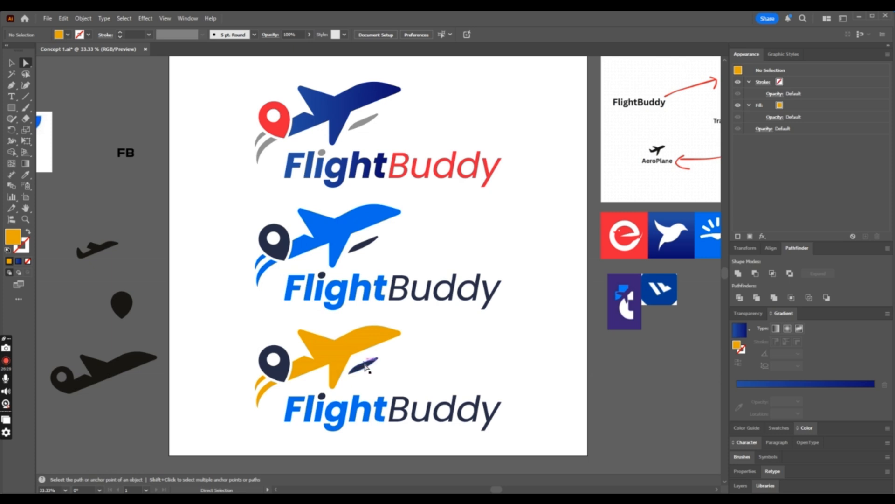
# - Try filling the bottom logo's word Flight with the airplane's amber, and undo the fill
pyautogui.scroll(-2, 427, 366)
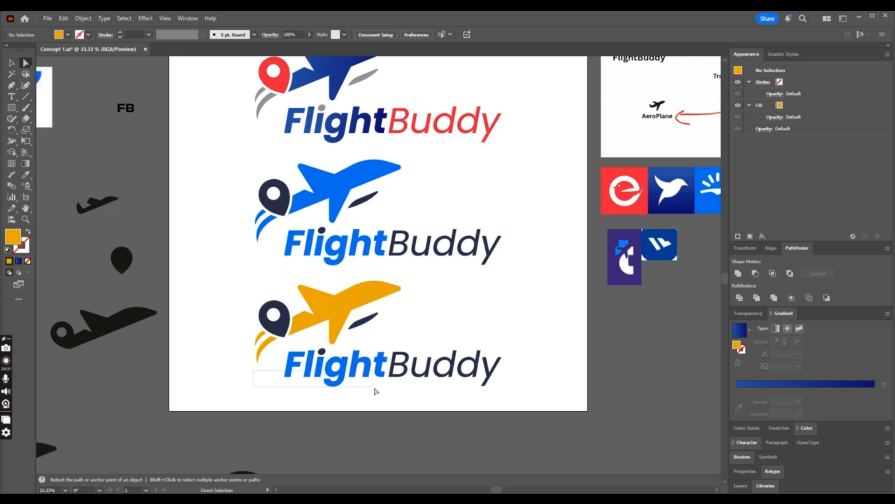
pyautogui.moveTo(376, 391); pyautogui.dragTo(387, 393)
pyautogui.click(29, 174)
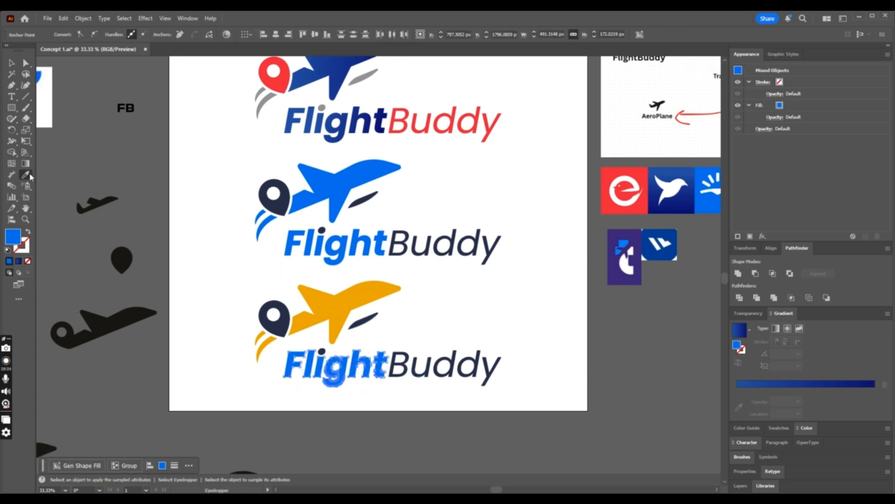
pyautogui.click(332, 302)
pyautogui.press('a')
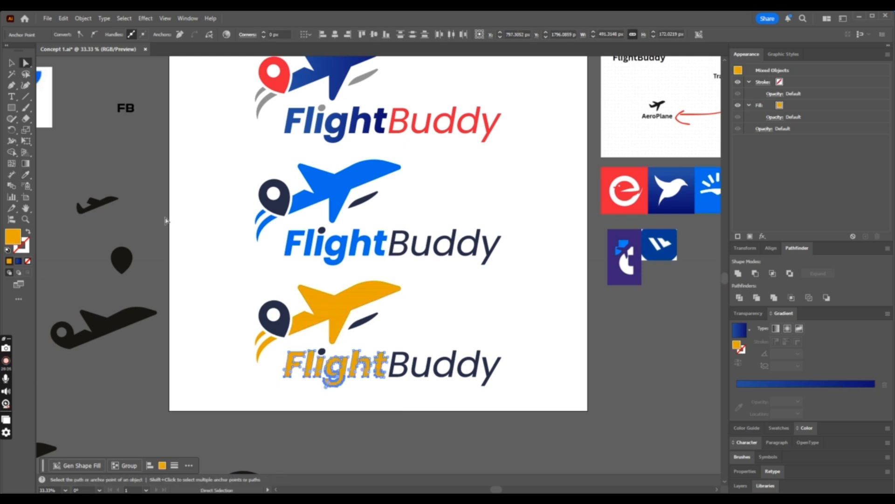
pyautogui.click(595, 353)
pyautogui.hotkey('ctrl', '-')
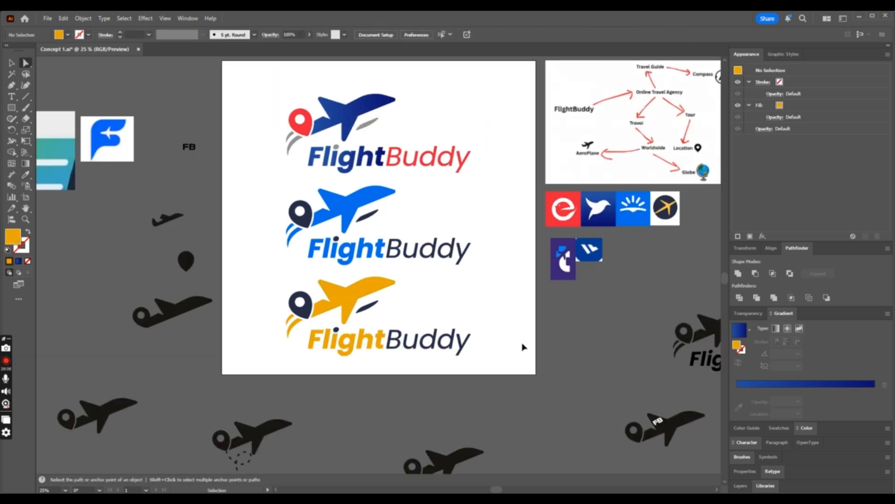
pyautogui.hotkey('ctrl', '=')
pyautogui.hotkey('ctrl', '=')
pyautogui.hotkey('ctrl', 'z')
# - Fill the bottom logo's word Flight with the dark navy sampled from its location pin
pyautogui.scroll(-2, 494, 340)
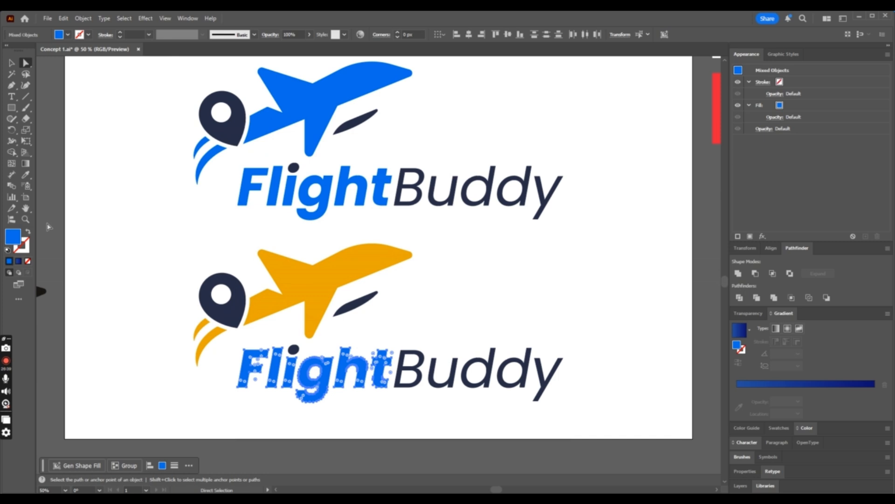
pyautogui.click(25, 175)
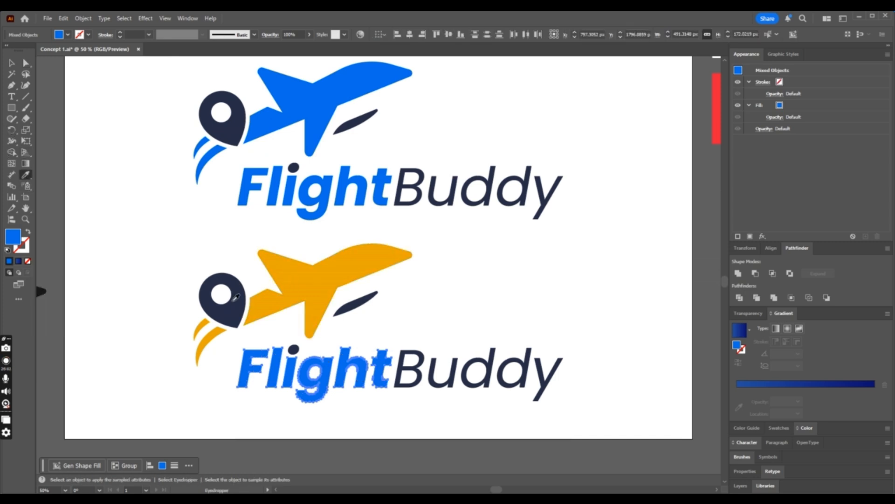
pyautogui.click(232, 301)
# - Fill the bottom logo's word Buddy with the amber sampled from its airplane
pyautogui.click(26, 63)
pyautogui.moveTo(601, 342); pyautogui.dragTo(412, 411)
pyautogui.click(26, 175)
pyautogui.click(350, 260)
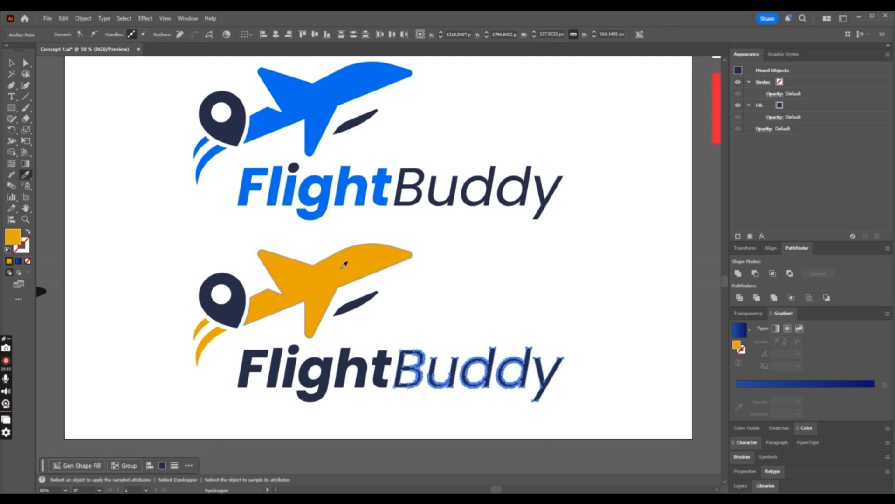
# - Fill the dot of the letter i in the bottom logo with the amber sampled from its airplane
pyautogui.click(25, 66)
pyautogui.click(330, 324)
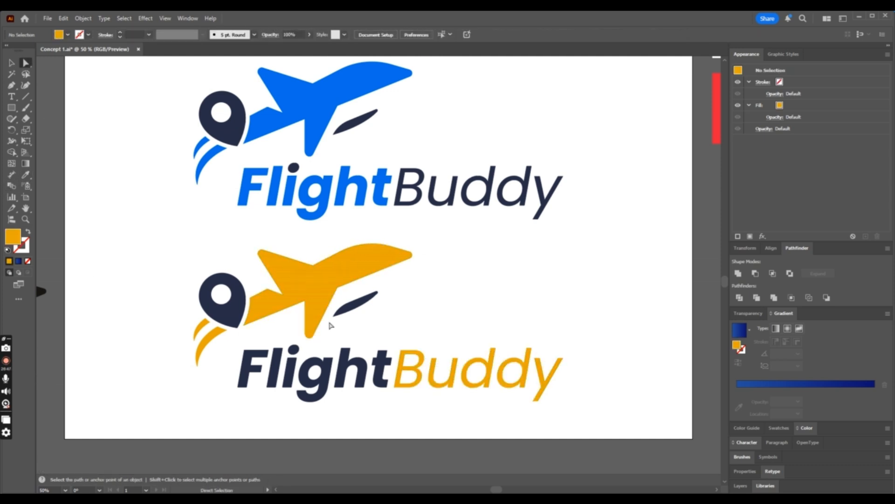
pyautogui.click(298, 352)
pyautogui.click(26, 176)
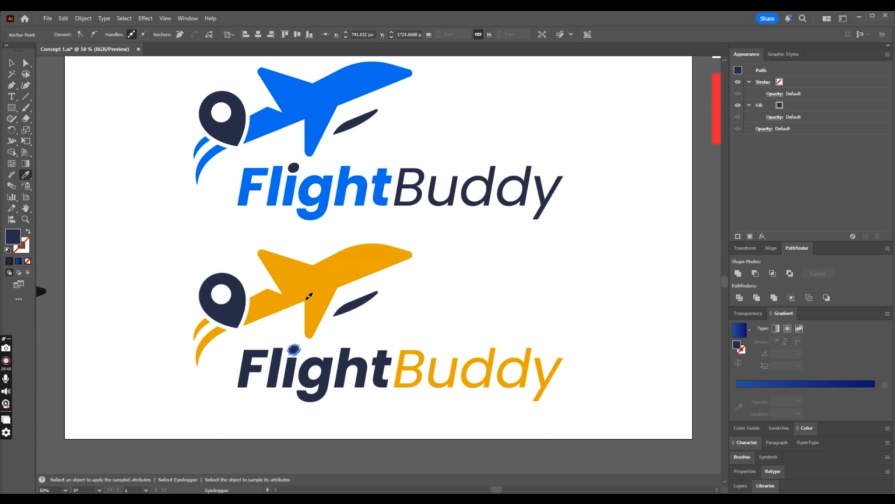
pyautogui.click(309, 297)
pyautogui.click(26, 63)
pyautogui.click(155, 149)
# - Compare the three colour versions of the FlightBuddy logo stacked on the artboard
pyautogui.hotkey('ctrl', '-')
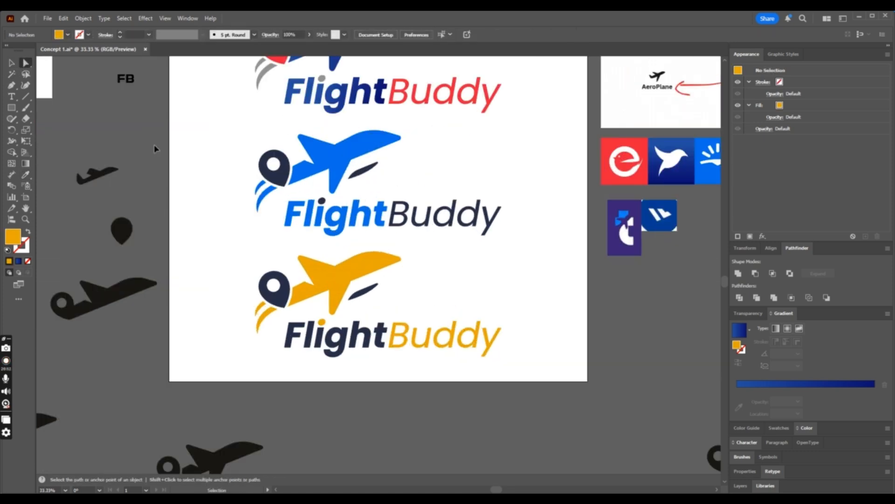
pyautogui.scroll(1, 172, 144)
pyautogui.hotkey('ctrl', '-')
pyautogui.hotkey('ctrl', '+')
pyautogui.scroll(1, 187, 152)
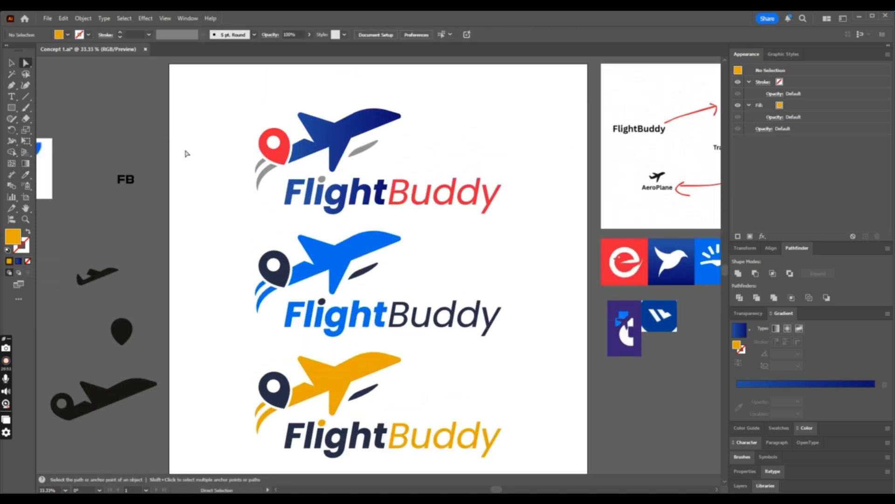
pyautogui.scroll(-1, 189, 153)
pyautogui.scroll(3, 222, 174)
pyautogui.scroll(-2, 265, 183)
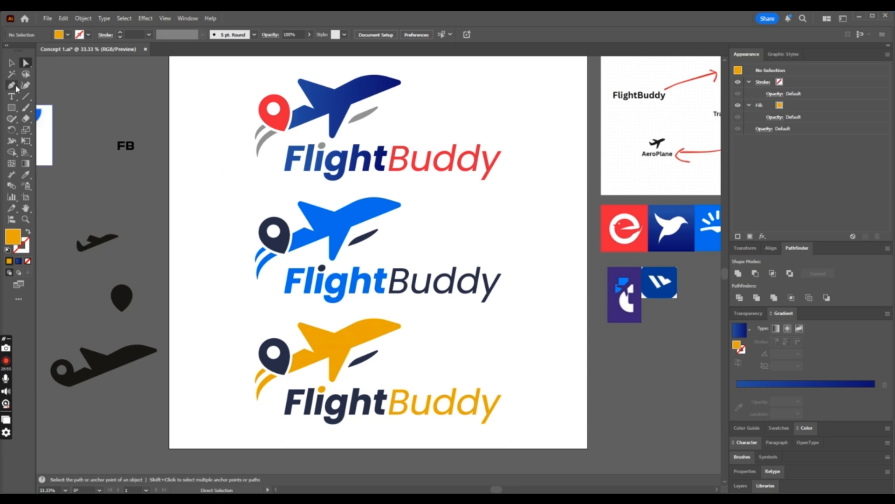
# - Delete the middle bright blue and navy version of the logo
pyautogui.click(11, 62)
pyautogui.hotkey('ctrl', '-')
pyautogui.hotkey('ctrl', '-')
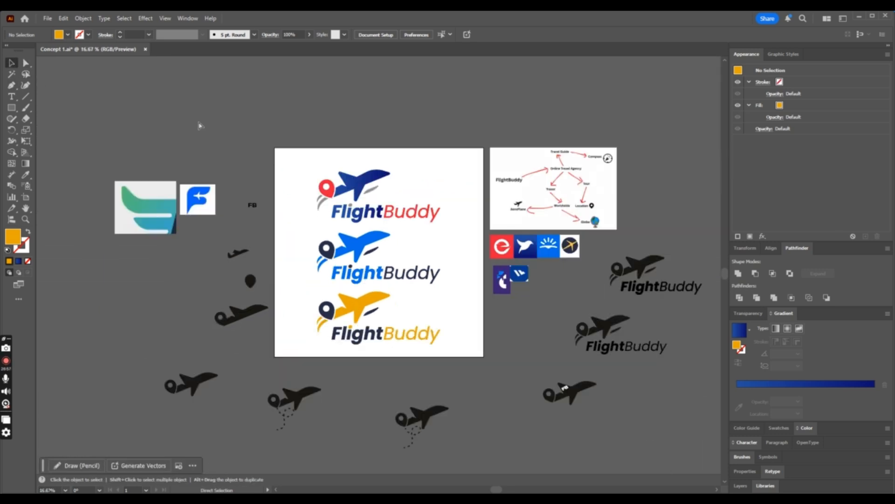
pyautogui.hotkey('ctrl', '+')
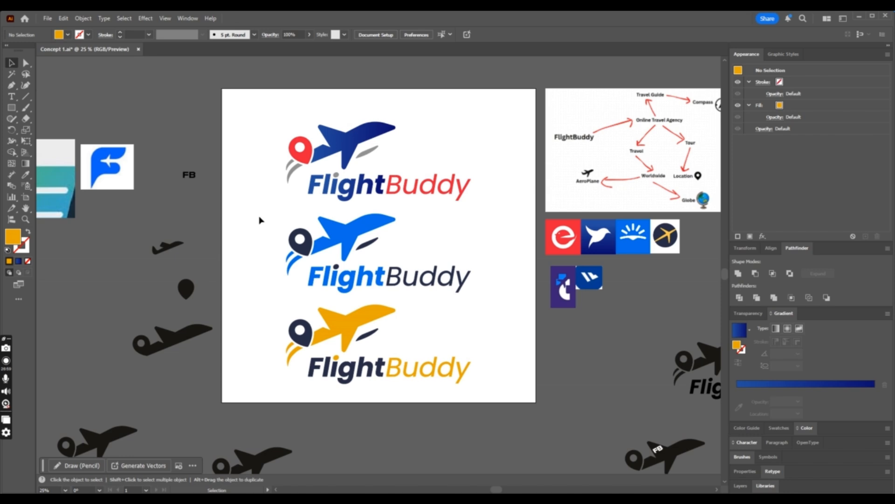
pyautogui.click(475, 285)
pyautogui.press('Delete')
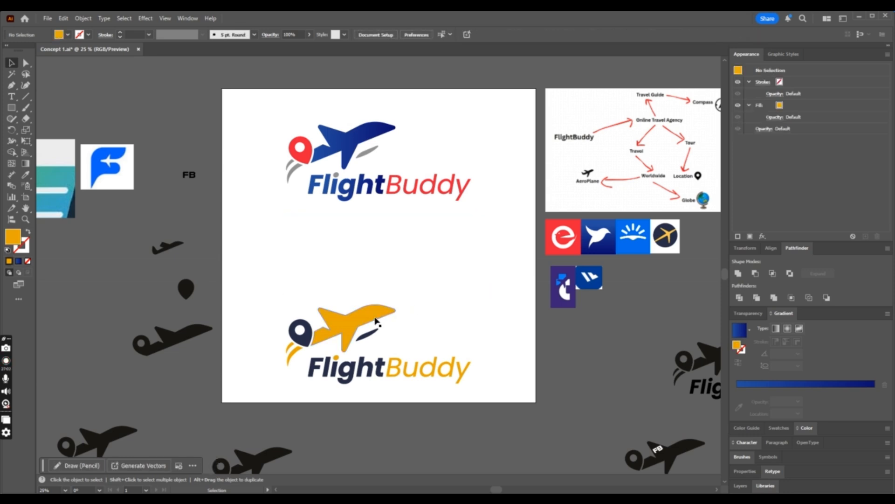
# - Group all parts of the amber and navy logo and move it up closer to the blue-red-grey version
pyautogui.click(391, 353)
pyautogui.moveTo(504, 296); pyautogui.dragTo(251, 396)
pyautogui.hotkey('ctrl', 'g')
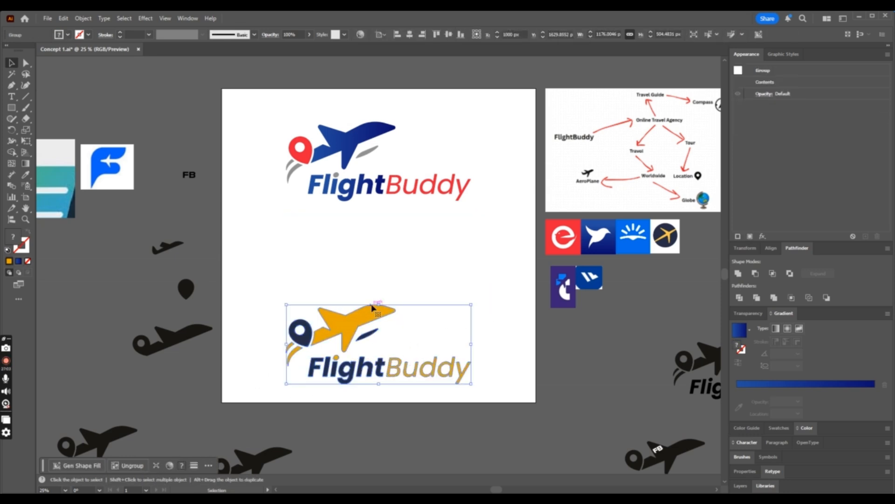
pyautogui.moveTo(376, 304); pyautogui.dragTo(376, 237)
pyautogui.click(483, 241)
# - Group all parts of the blue-red-grey logo and combine it with the amber logo into one group
pyautogui.moveTo(498, 103); pyautogui.dragTo(279, 201)
pyautogui.hotkey('ctrl', 'g')
pyautogui.click(468, 253)
pyautogui.click(367, 249)
pyautogui.keyDown('shift'); pyautogui.click(419, 188); pyautogui.keyUp('shift')
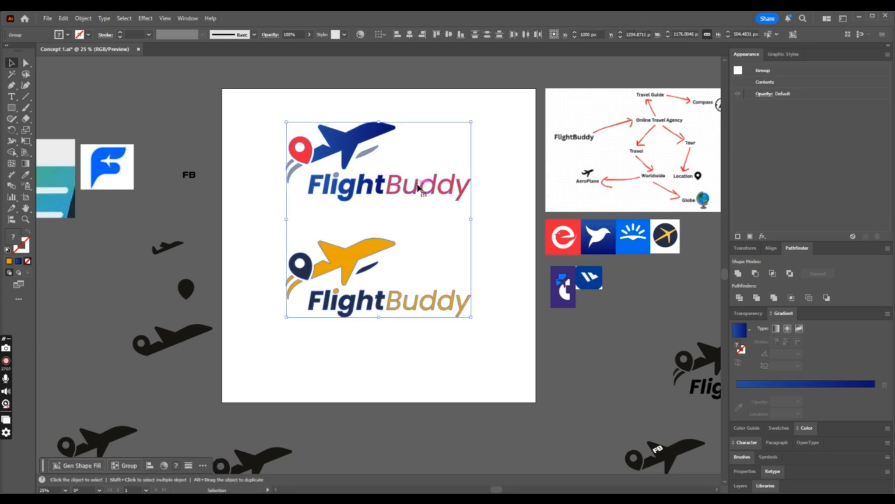
pyautogui.click(463, 117)
# - Centre the pair of logos vertically on the artboard and save the document
pyautogui.hotkey('ctrl', '=')
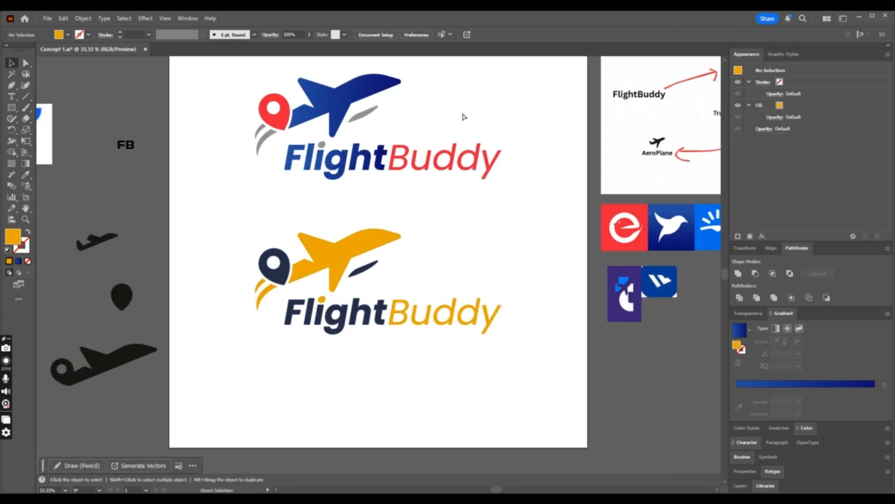
pyautogui.scroll(1, 472, 133)
pyautogui.moveTo(176, 94); pyautogui.dragTo(564, 425)
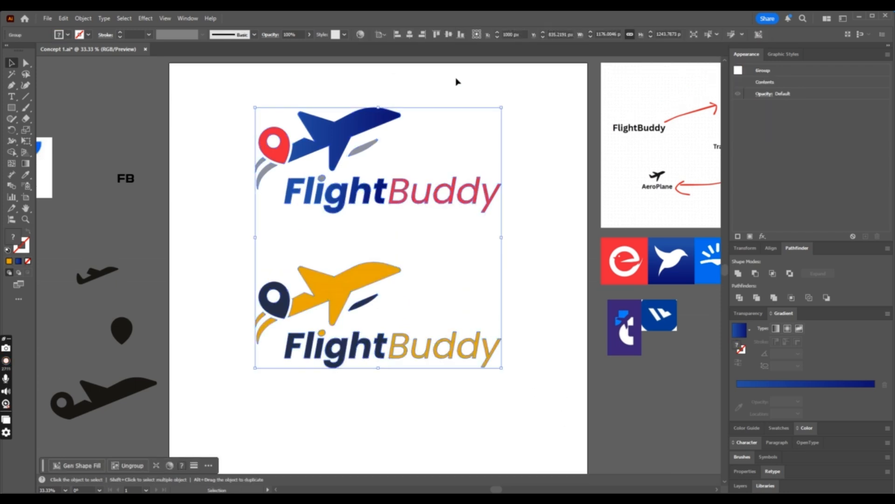
pyautogui.click(449, 34)
pyautogui.click(542, 223)
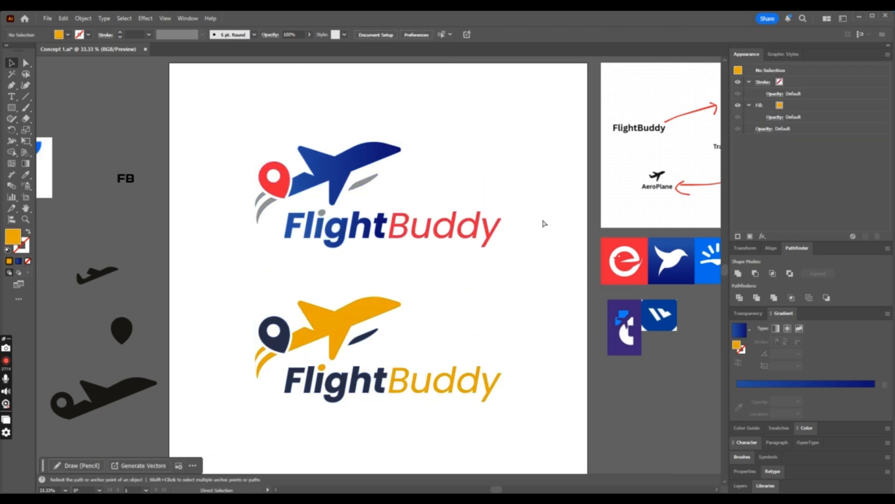
pyautogui.hotkey('ctrl', '-')
pyautogui.hotkey('ctrl', '=')
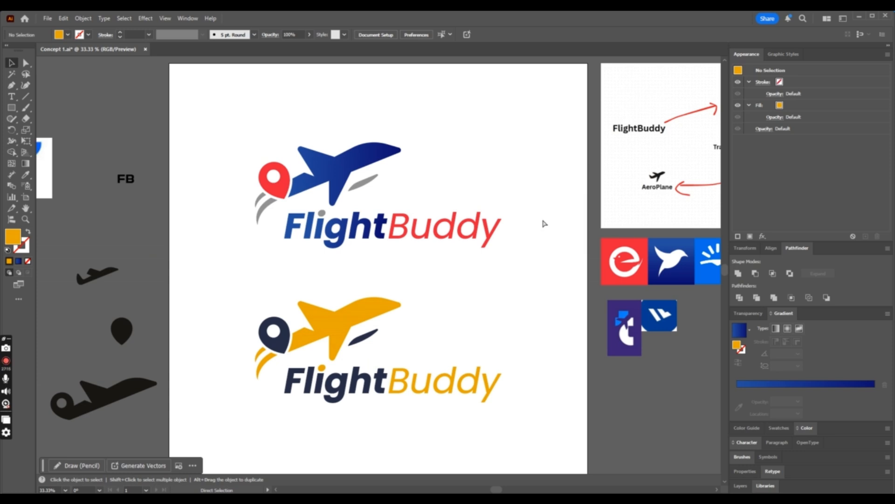
pyautogui.hotkey('ctrl', 's')
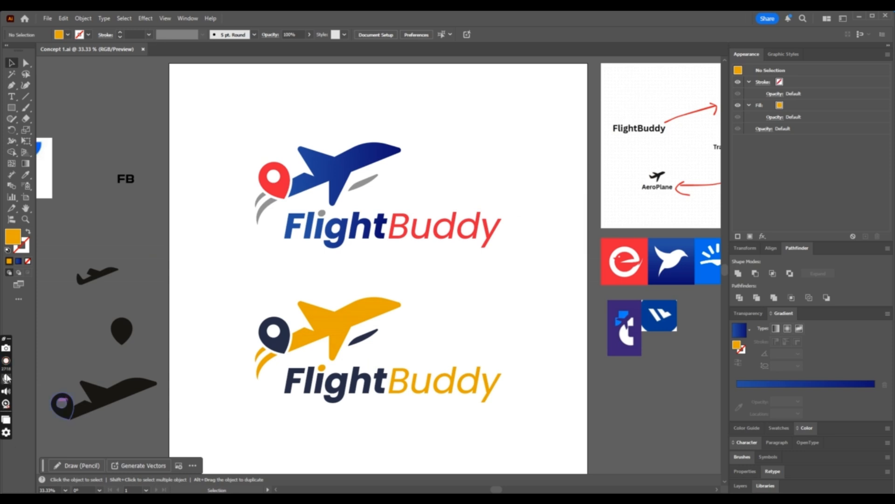